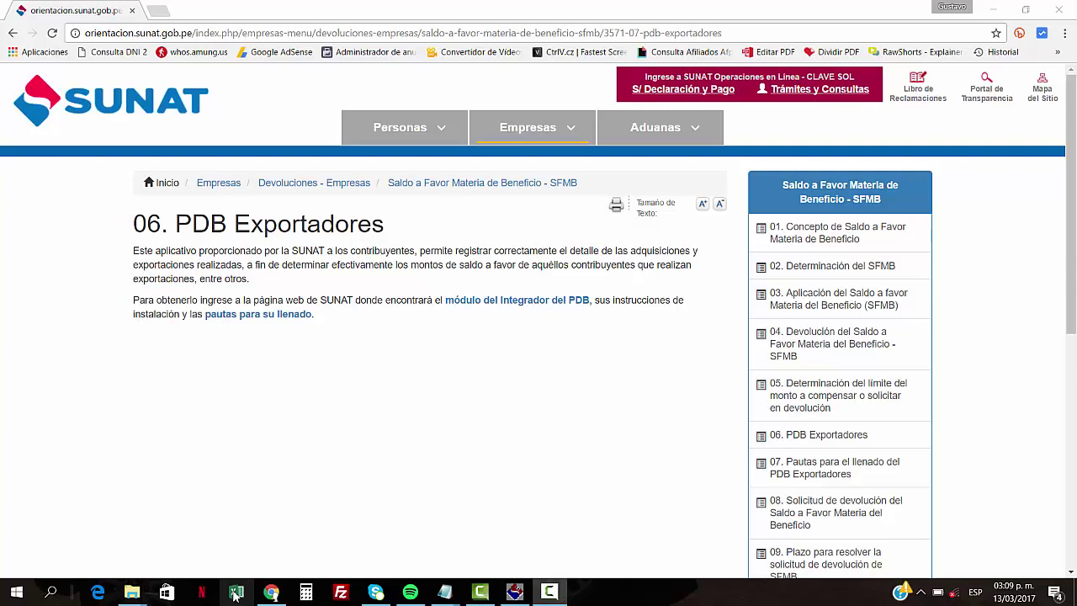
- Close the A PDB - PRUEBAS and PDB folder windows, keeping PDB EXPORTADOR SUNAT and the PDB program open
{"action": "mouse_move", "coordinate": [153, 586]}
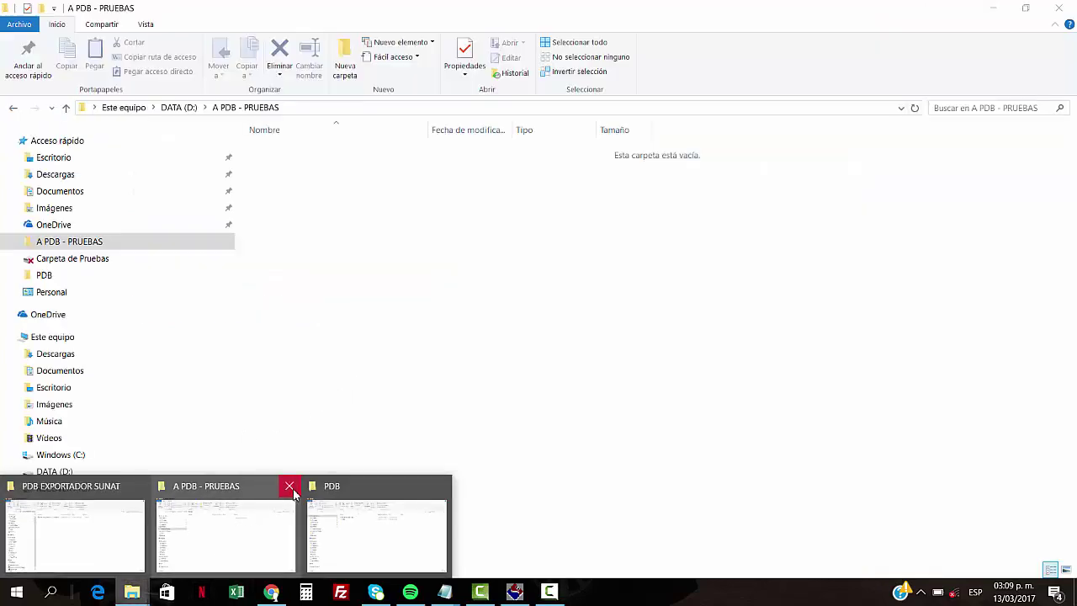
{"action": "left_click", "coordinate": [288, 486]}
{"action": "left_click", "coordinate": [289, 486]}
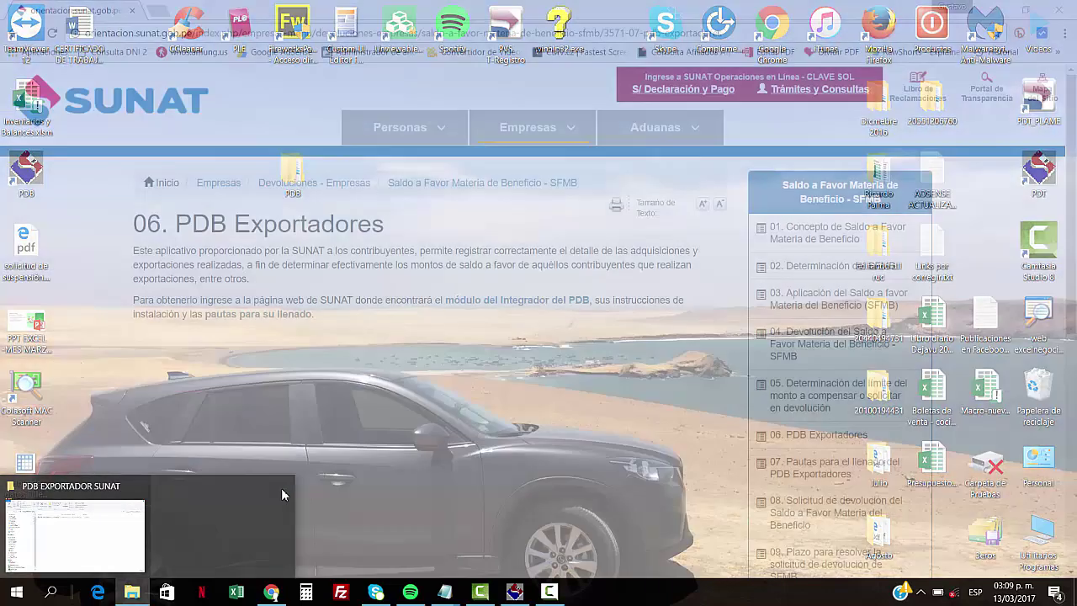
{"action": "left_click", "coordinate": [176, 522]}
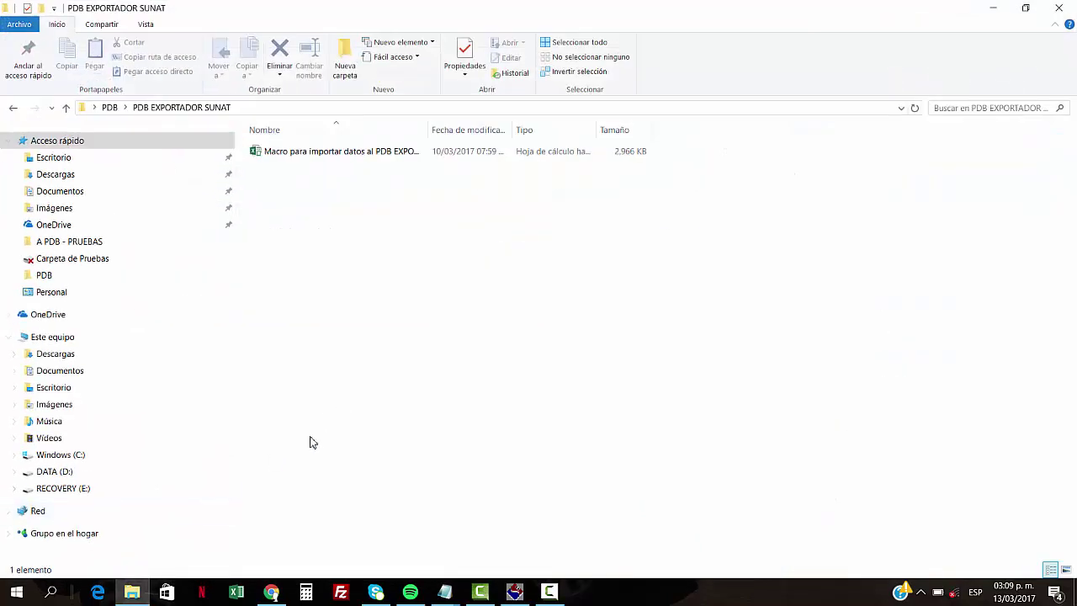
{"action": "left_click", "coordinate": [514, 593]}
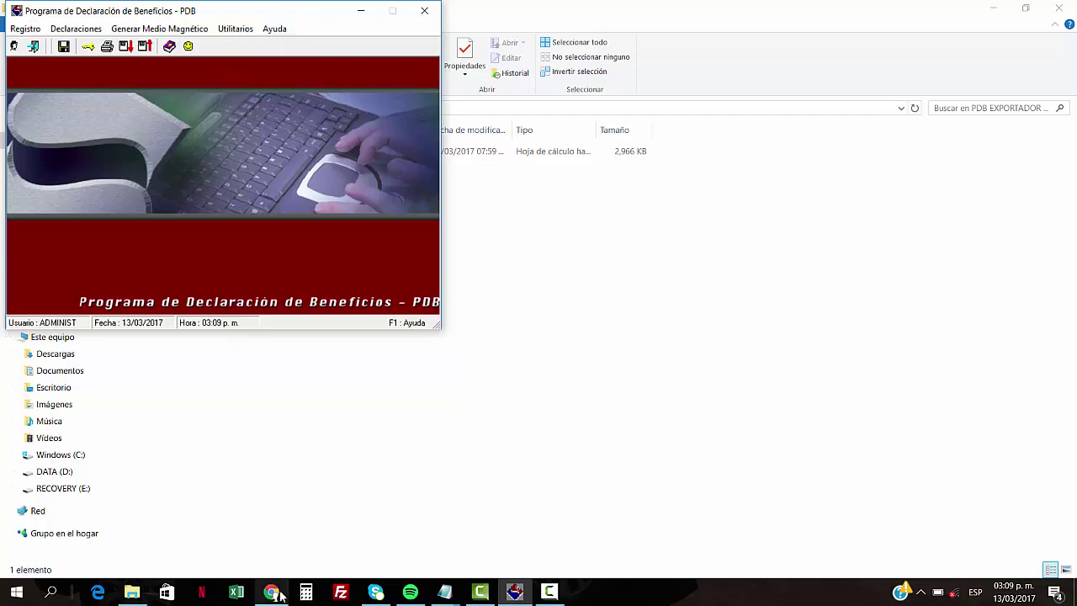
- Bring the Chrome window with SUNAT's 06. PDB Exportadores page to the front
{"action": "left_click", "coordinate": [271, 592]}
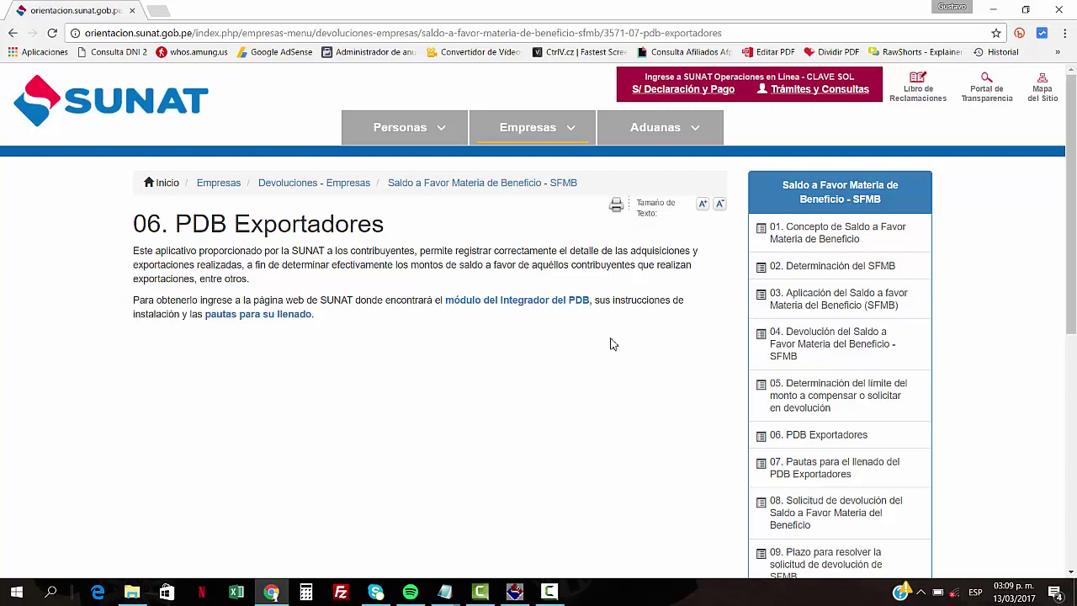
- Review the PDB Exportadores page description and scroll through it, glancing briefly at File Explorer
{"action": "mouse_move", "coordinate": [341, 266]}
{"action": "left_mouse_down"}
{"action": "mouse_move", "coordinate": [695, 271]}
{"action": "mouse_move", "coordinate": [696, 284]}
{"action": "left_mouse_up"}
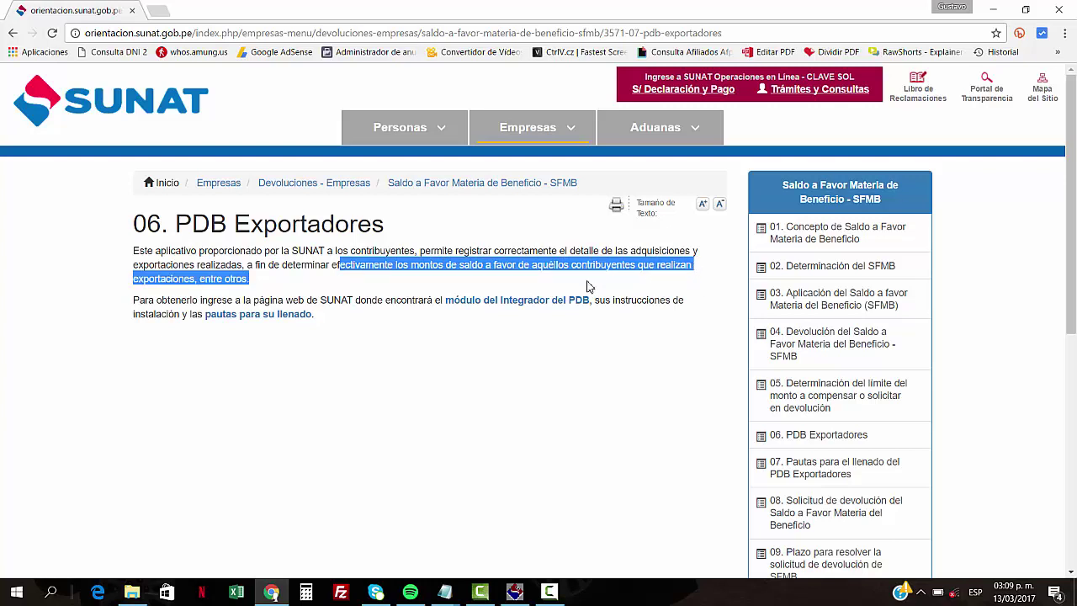
{"action": "left_click", "coordinate": [494, 362]}
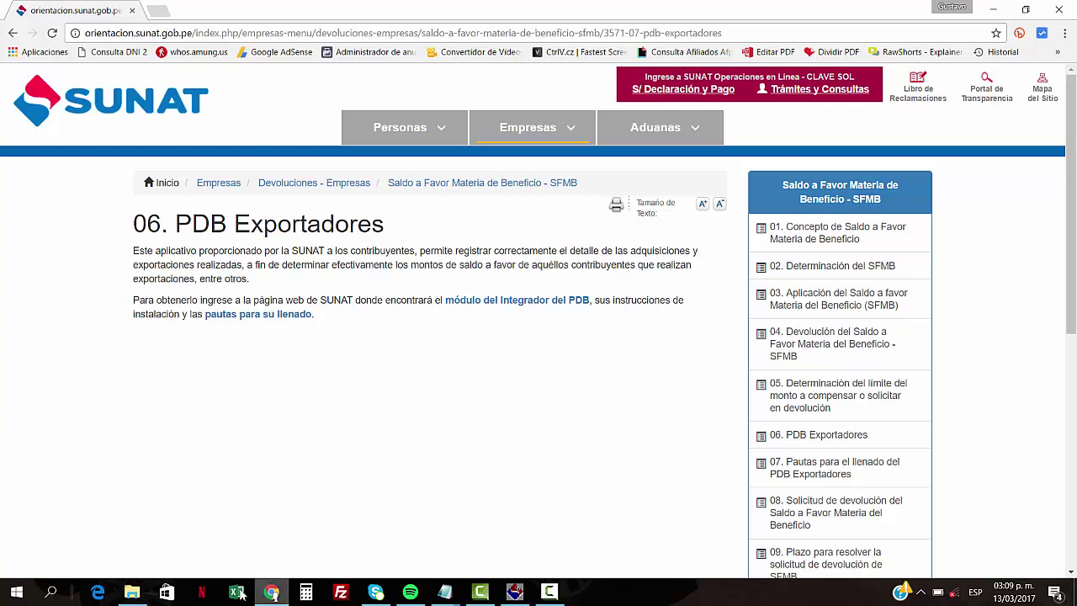
{"action": "left_click", "coordinate": [142, 599]}
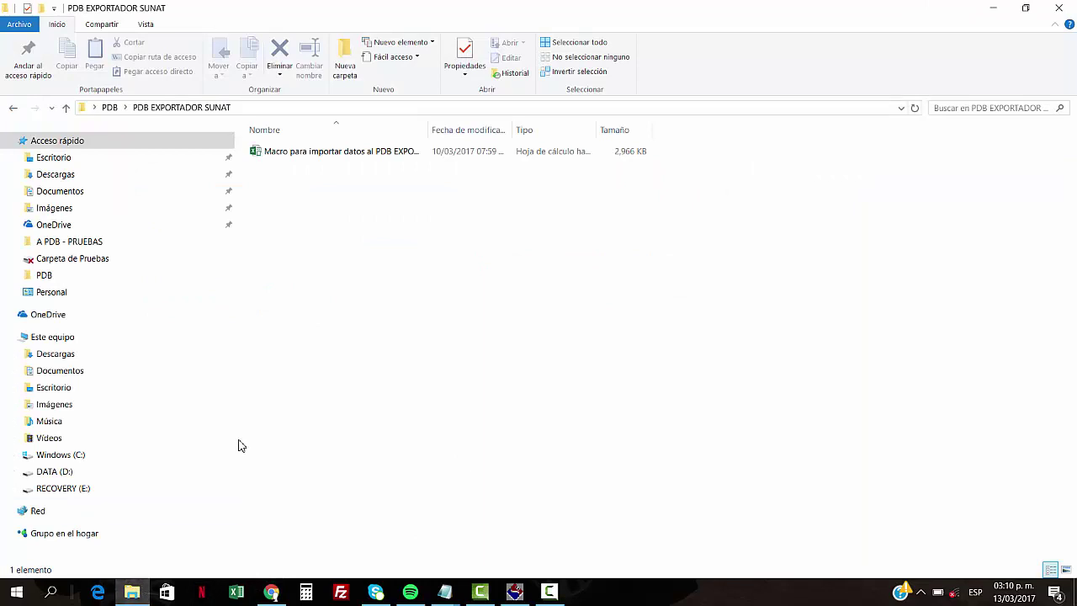
{"action": "left_click", "coordinate": [995, 10]}
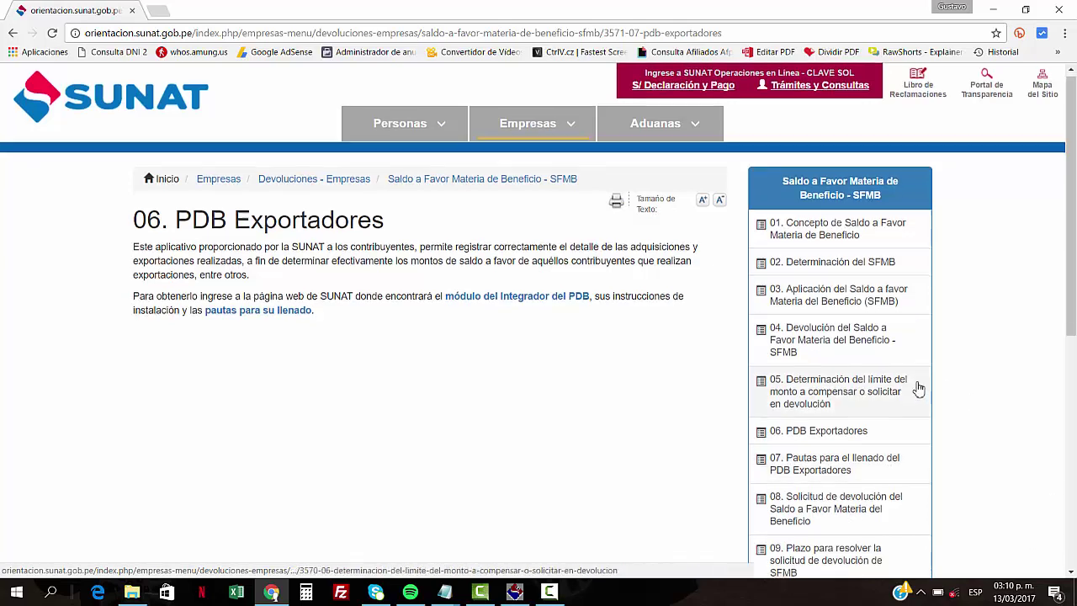
{"action": "scroll", "coordinate": [915, 455], "scroll_direction": "down", "scroll_amount": 3}
{"action": "scroll", "coordinate": [907, 387], "scroll_direction": "up", "scroll_amount": 3}
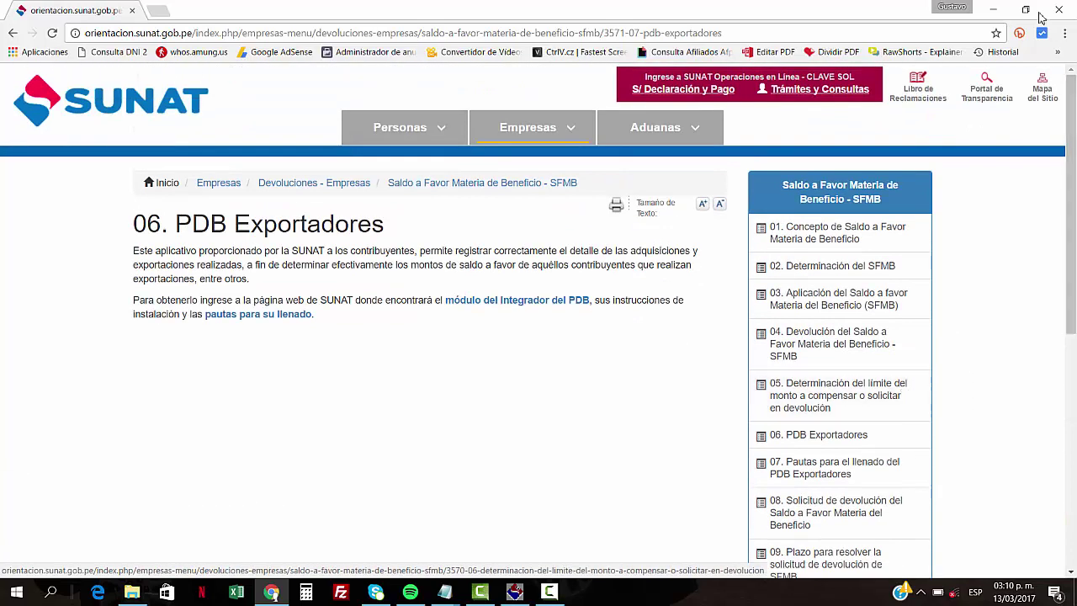
- Open 'Macro para importar datos al PDB EXPORTADOR_B.xlsm' from PDB EXPORTADOR SUNAT and maximize Excel
{"action": "left_click", "coordinate": [994, 9]}
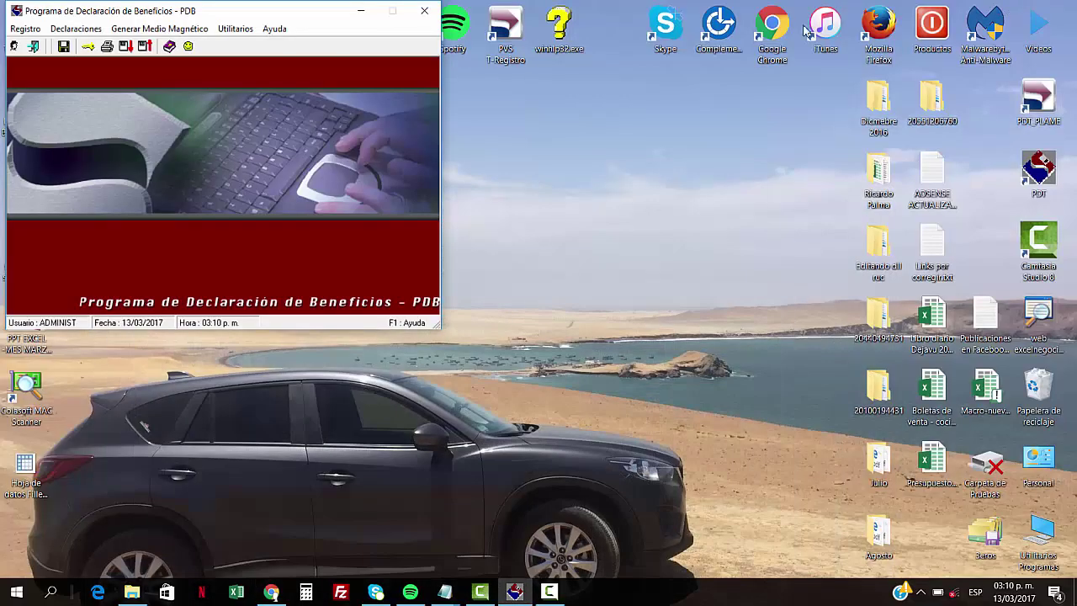
{"action": "left_click", "coordinate": [132, 591]}
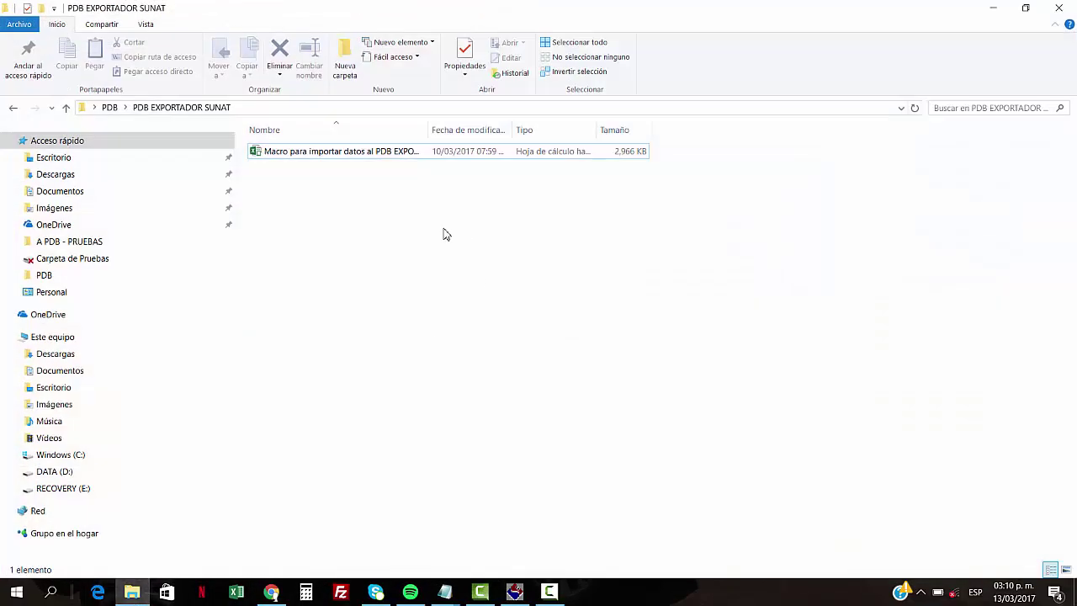
{"action": "double_click", "coordinate": [385, 155]}
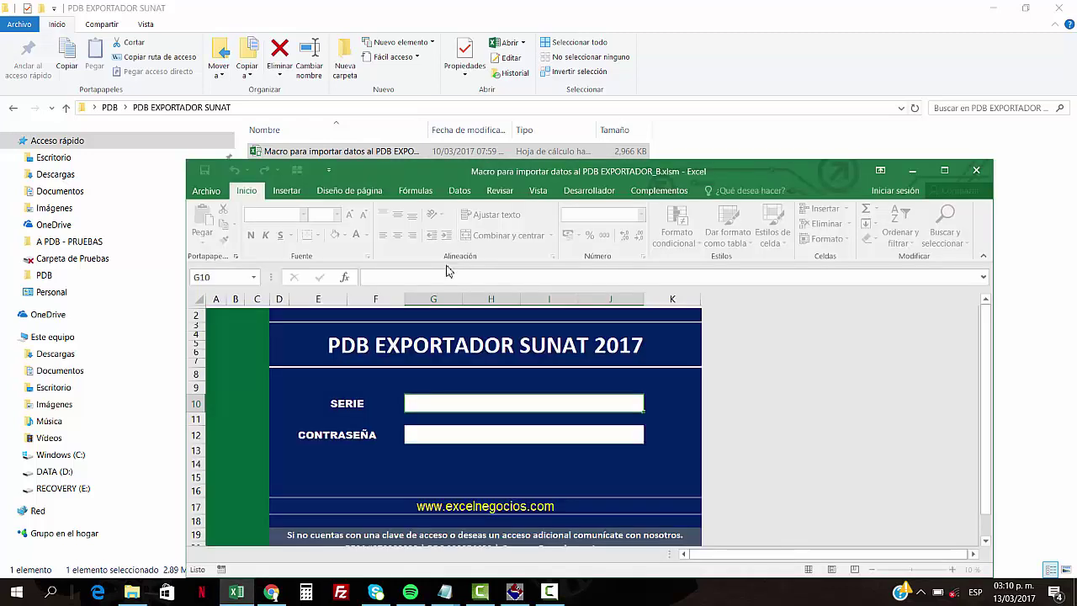
{"action": "left_click", "coordinate": [944, 170]}
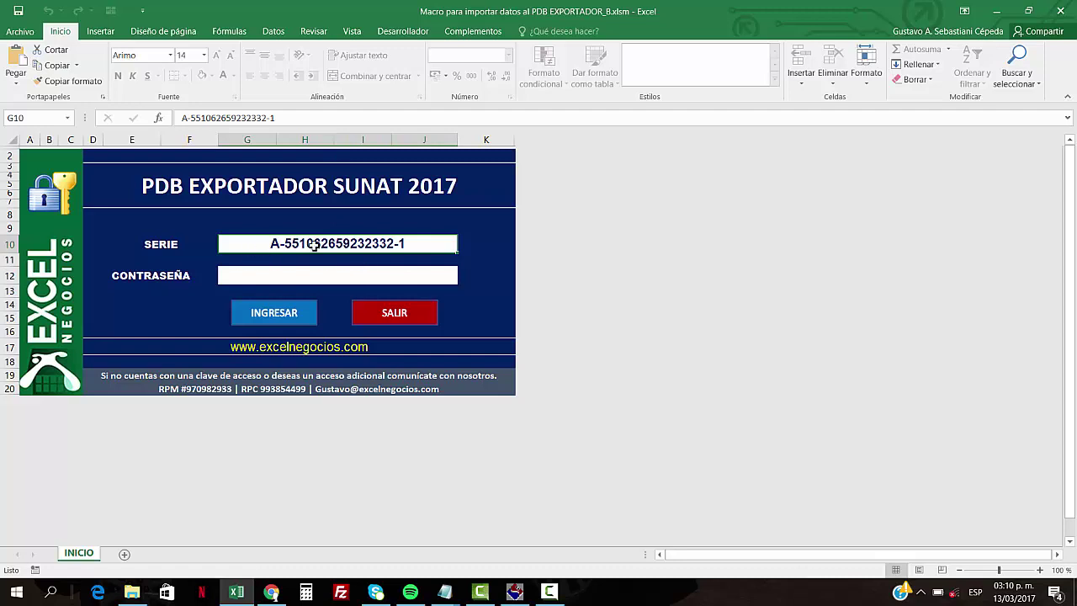
- Enter the macro's password in CONTRASEÑA, log in with INGRESAR and accept the welcome message
{"action": "double_click", "coordinate": [341, 276]}
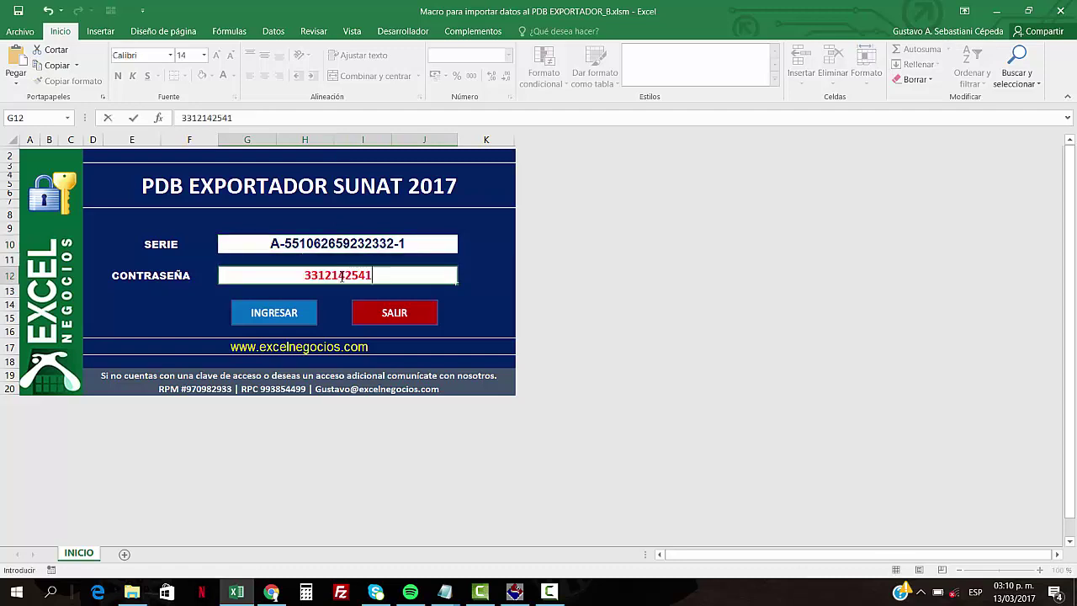
{"action": "key", "text": "Return"}
{"action": "left_click", "coordinate": [305, 318]}
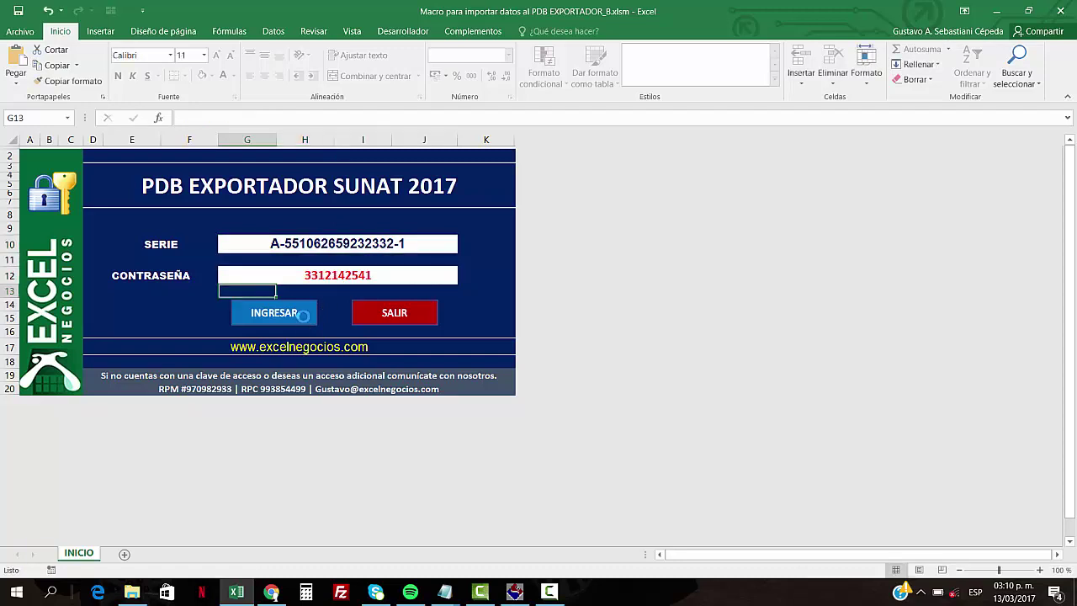
{"action": "left_click", "coordinate": [638, 356]}
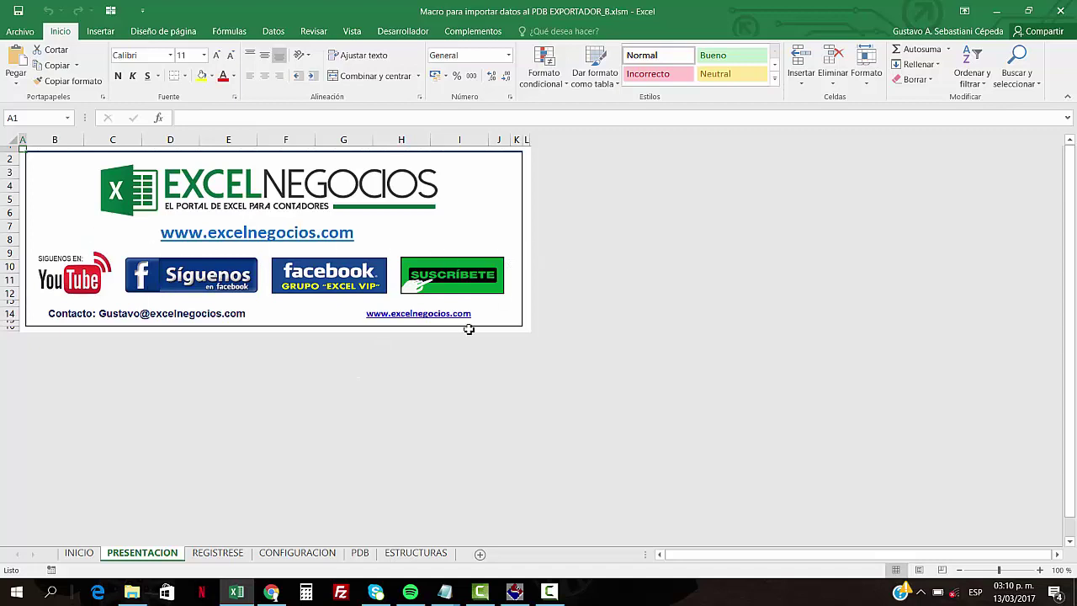
- Review the REGISTRESE form's name, e-mail and phone fields, then switch to the CONFIGURACION sheet
{"action": "left_click", "coordinate": [220, 557]}
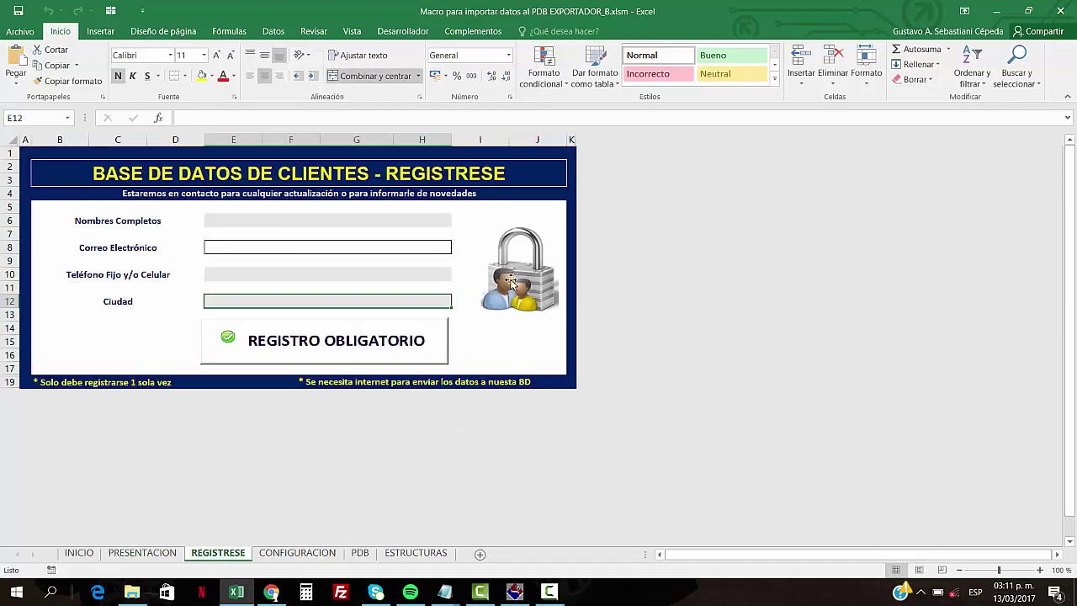
{"action": "left_click", "coordinate": [409, 224]}
{"action": "left_click", "coordinate": [392, 244]}
{"action": "left_click", "coordinate": [382, 273]}
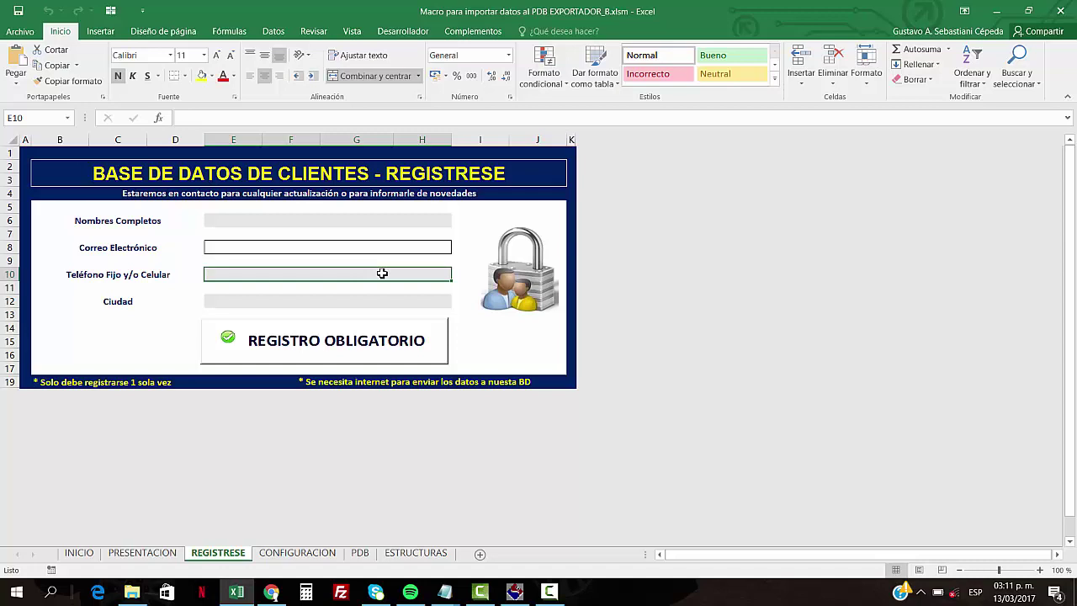
{"action": "left_click", "coordinate": [298, 553]}
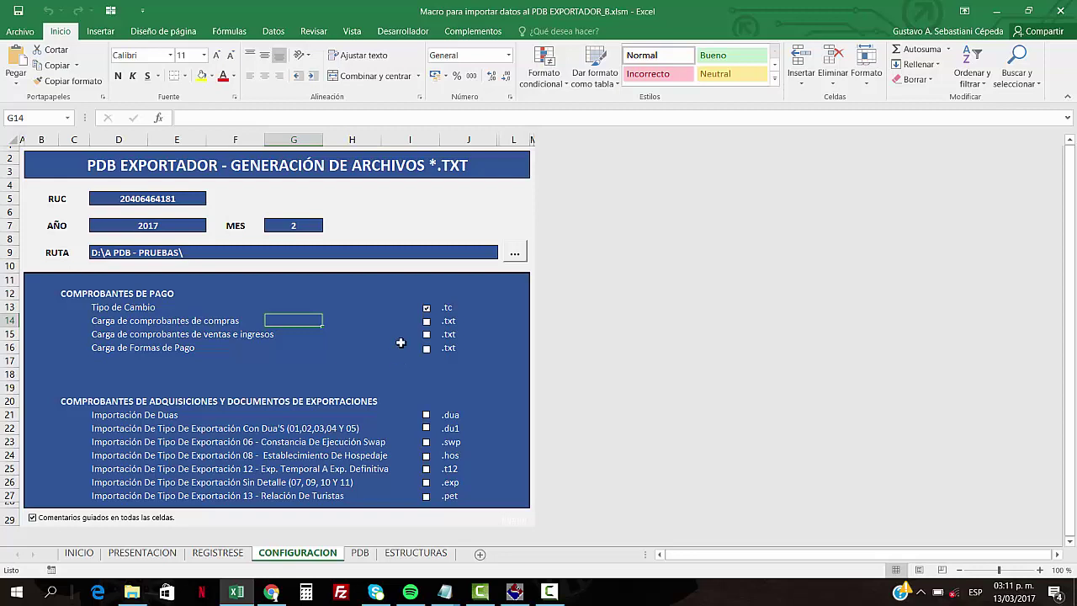
{"action": "left_click", "coordinate": [107, 309]}
{"action": "left_click", "coordinate": [98, 323]}
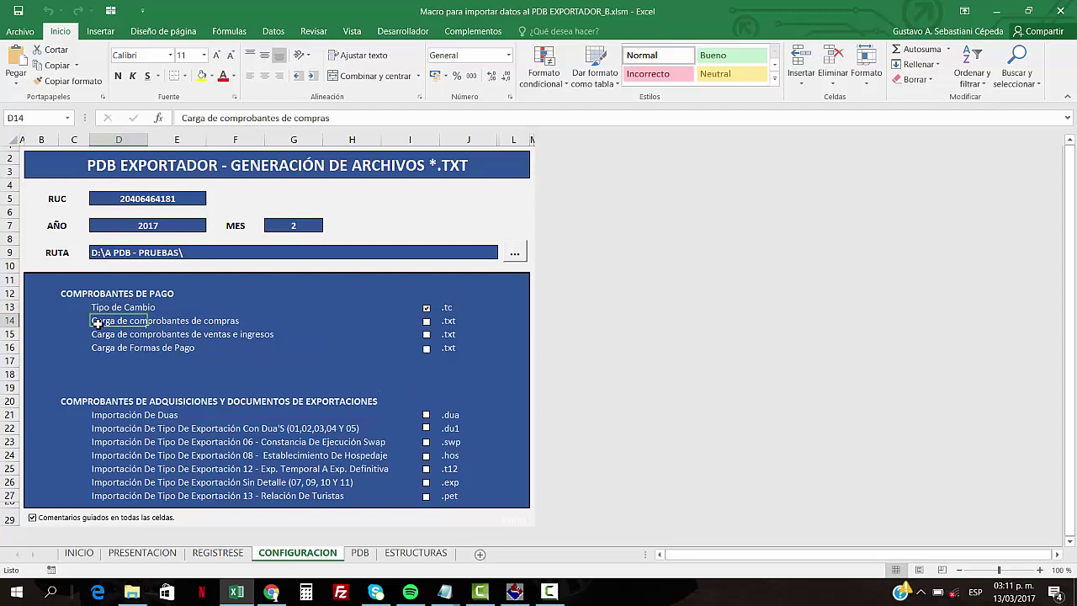
{"action": "left_click", "coordinate": [97, 335]}
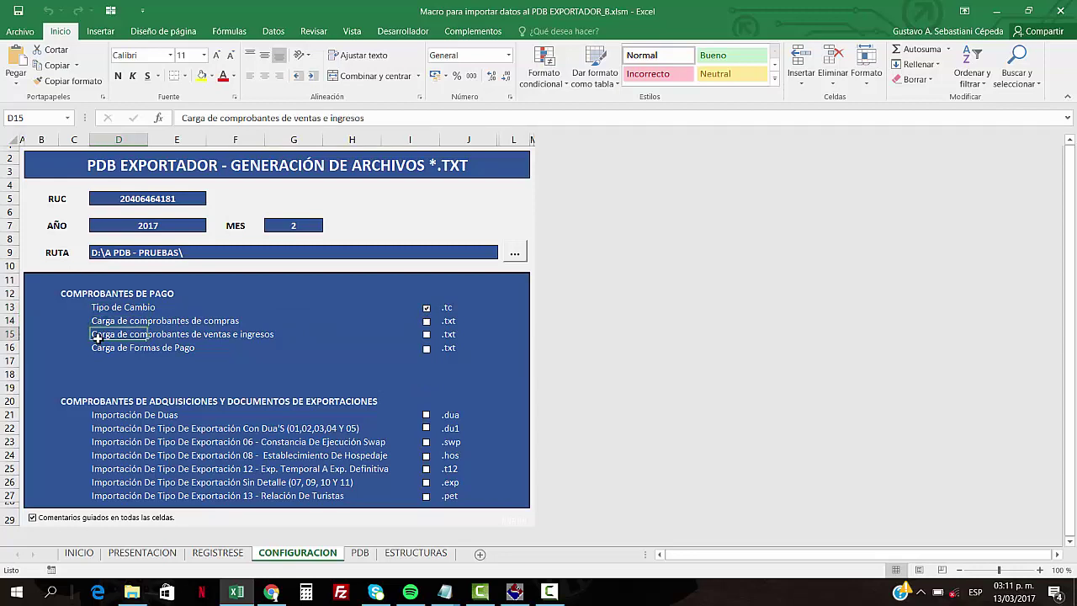
{"action": "left_click", "coordinate": [99, 349]}
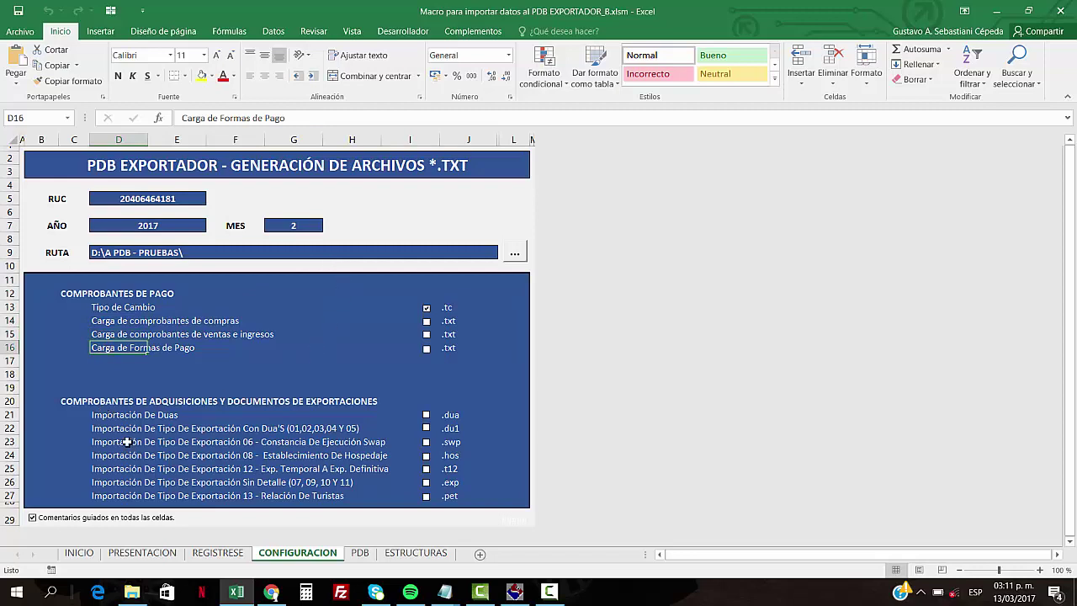
{"action": "left_click", "coordinate": [111, 418]}
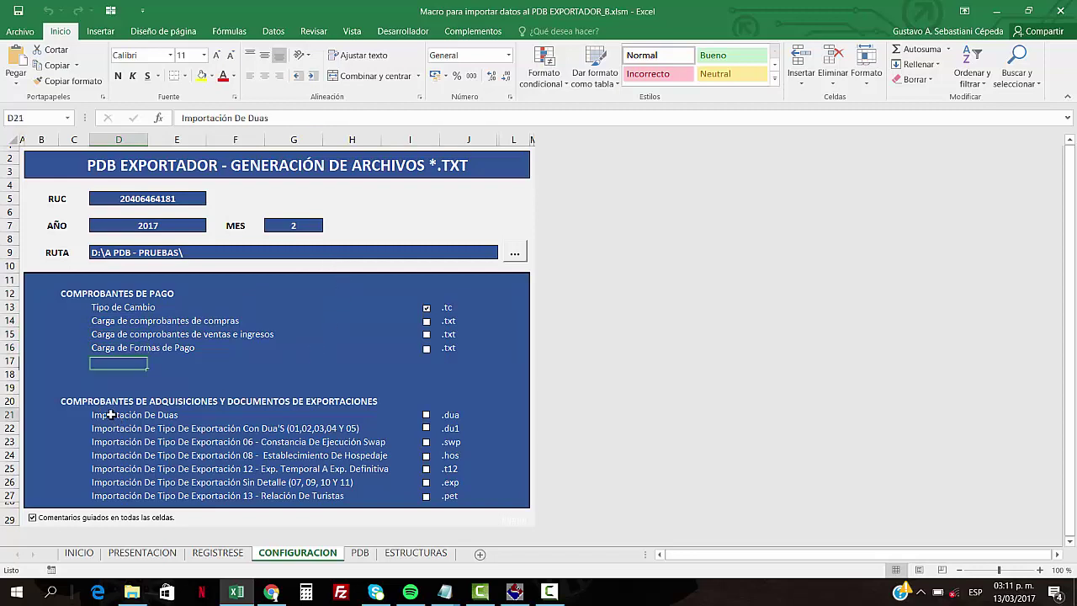
{"action": "left_click_drag", "start_coordinate": [111, 423], "coordinate": [111, 496]}
{"action": "left_click", "coordinate": [111, 468]}
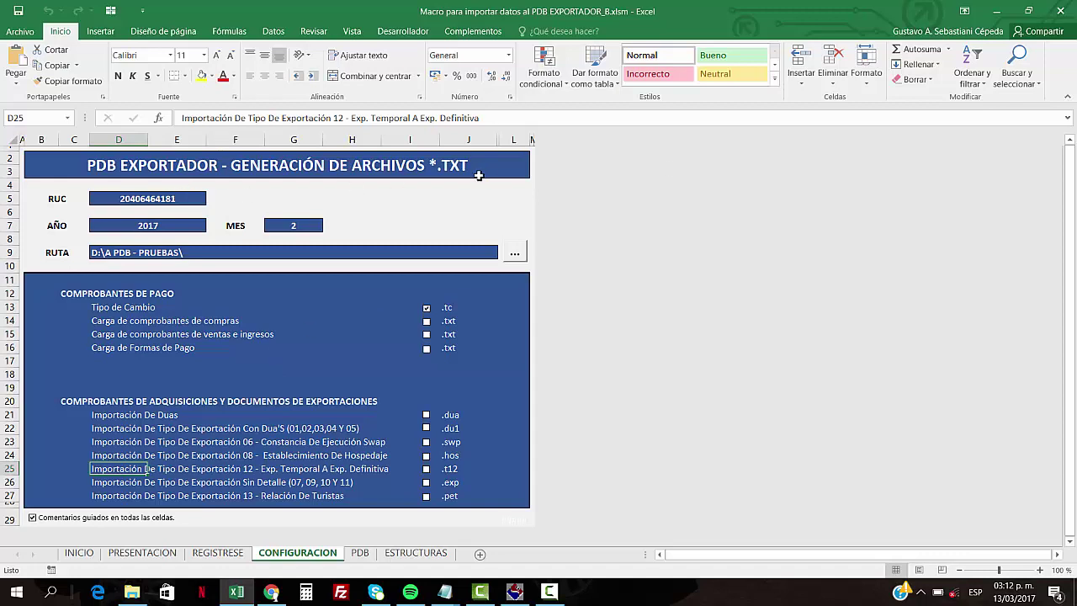
- Check the RUC, AÑO and MES values and re-pick D:\A PDB - PRUEBAS\ as output folder
{"action": "left_click", "coordinate": [172, 202]}
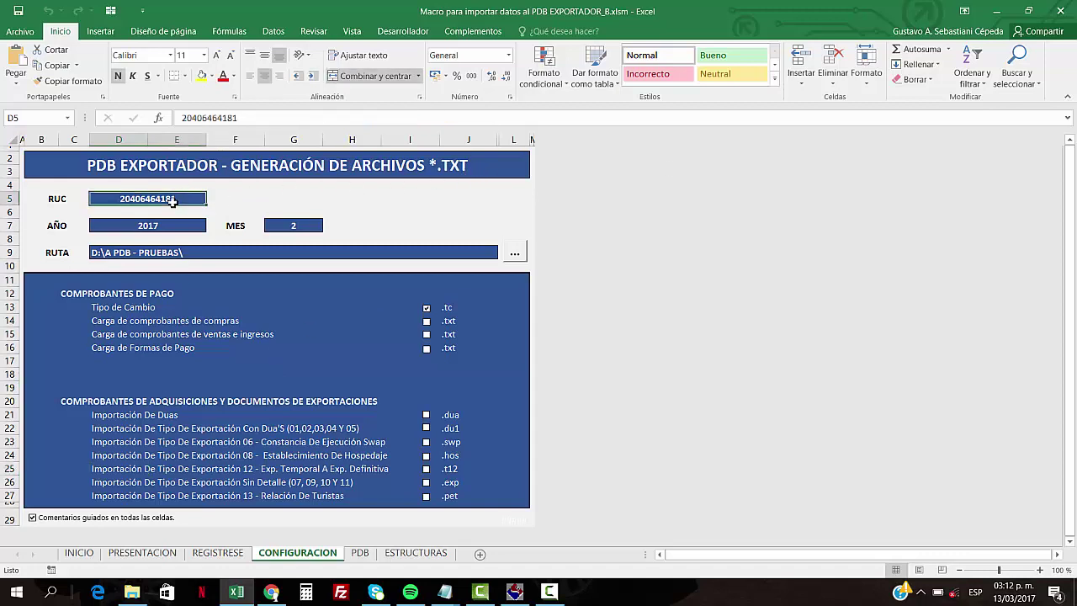
{"action": "left_click", "coordinate": [169, 226]}
{"action": "left_click", "coordinate": [303, 223]}
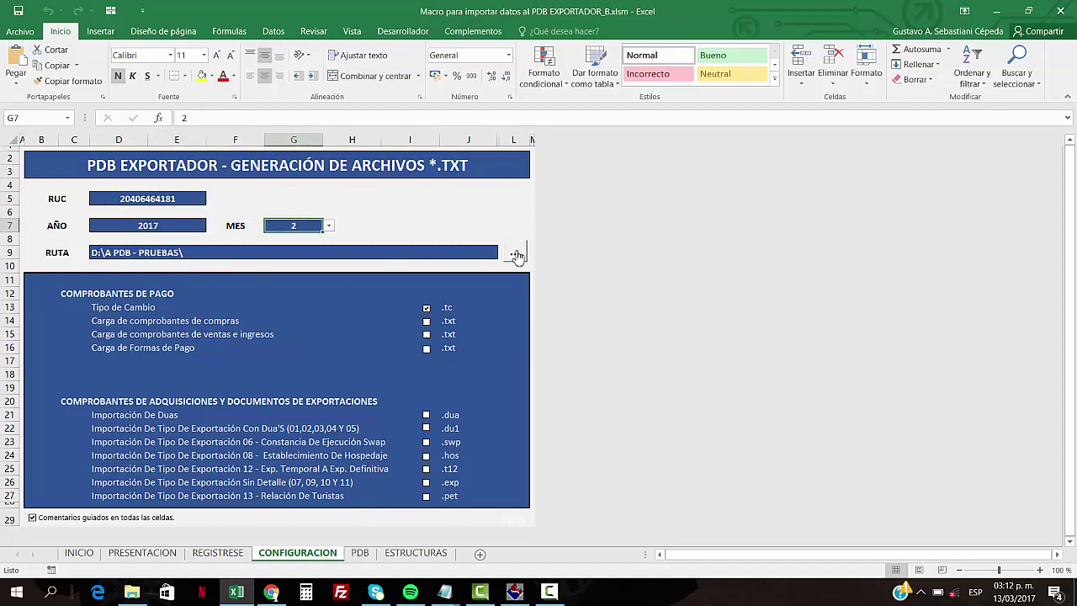
{"action": "left_click", "coordinate": [516, 256]}
{"action": "scroll", "coordinate": [626, 278], "scroll_direction": "down", "scroll_amount": 1}
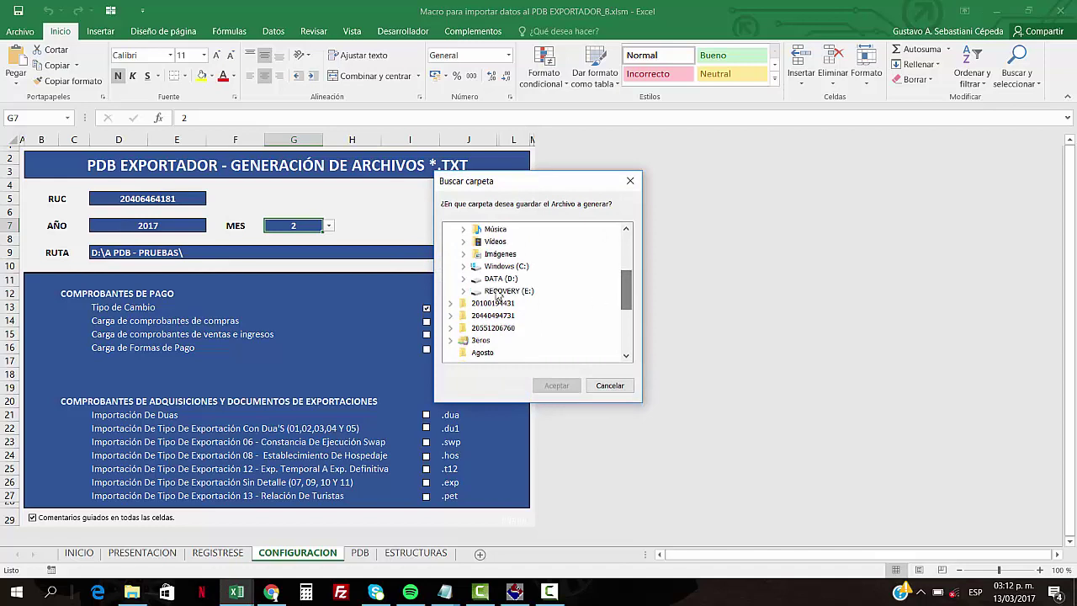
{"action": "left_click", "coordinate": [462, 279]}
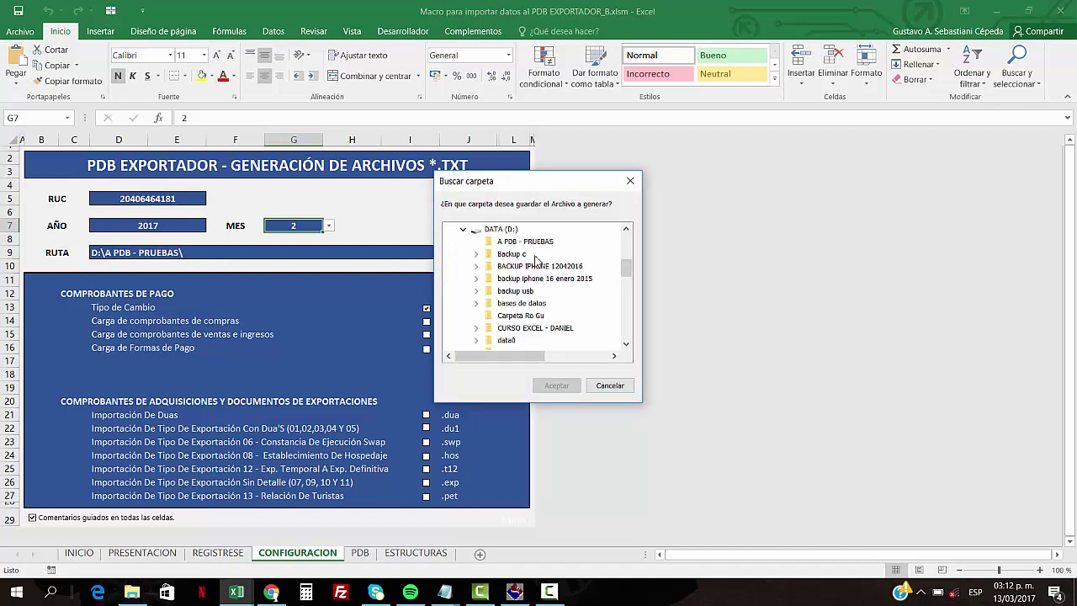
{"action": "left_click", "coordinate": [534, 242]}
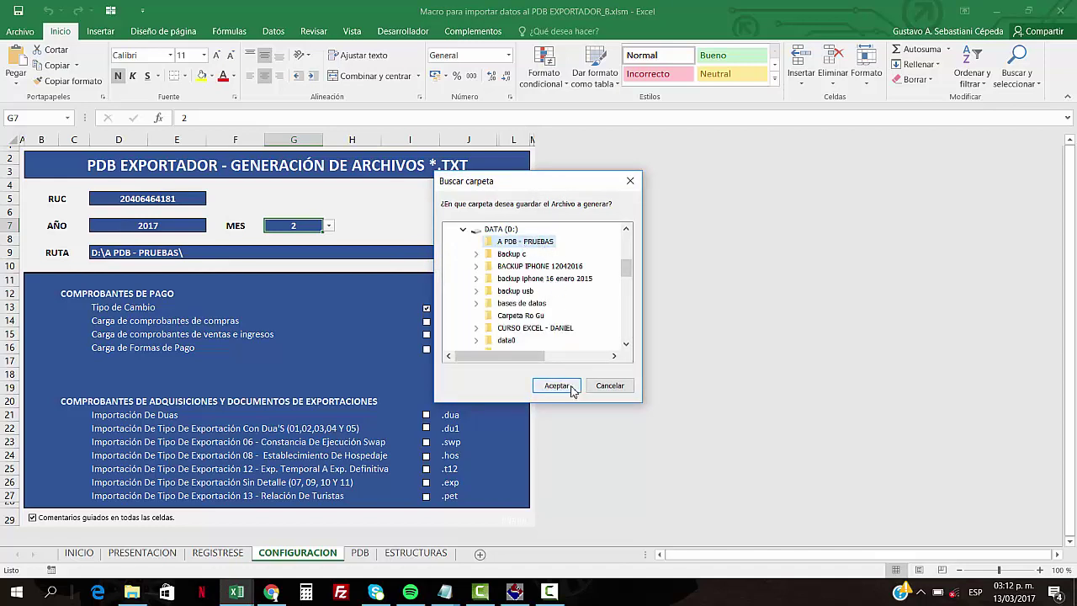
{"action": "left_click", "coordinate": [576, 388]}
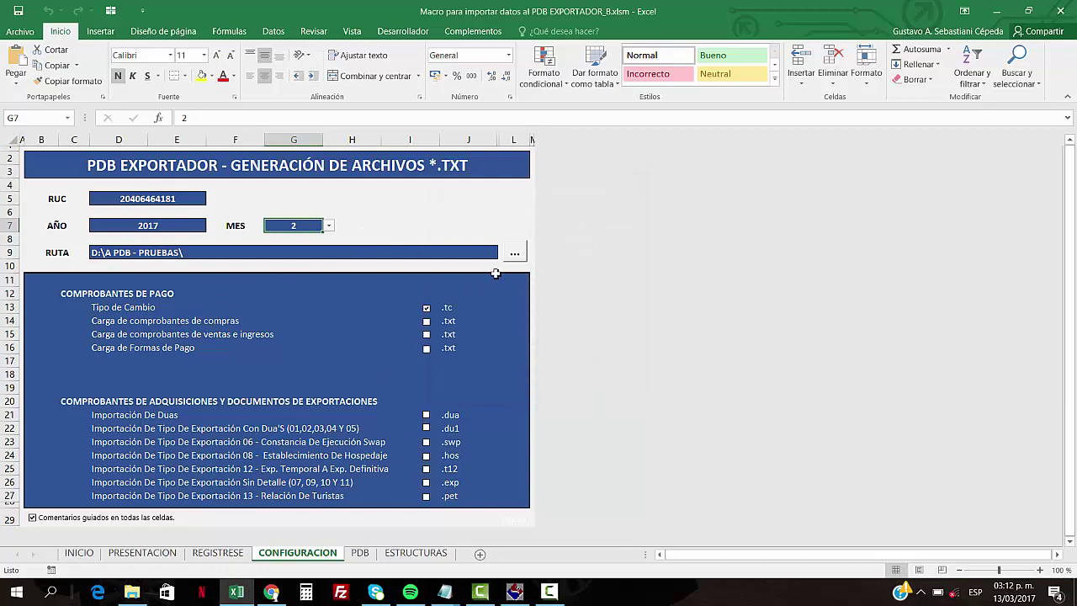
- Tick the other export file types (compras, formas de pago, DUAs, swap, hospedaje, .t12, .exp, turistas) and view the PDB sheet
{"action": "left_click", "coordinate": [427, 321]}
{"action": "left_click", "coordinate": [427, 348]}
{"action": "left_click", "coordinate": [427, 415]}
{"action": "left_click", "coordinate": [427, 428]}
{"action": "left_click", "coordinate": [427, 442]}
{"action": "left_click", "coordinate": [426, 456]}
{"action": "left_click", "coordinate": [427, 469]}
{"action": "left_click", "coordinate": [427, 482]}
{"action": "left_click", "coordinate": [427, 497]}
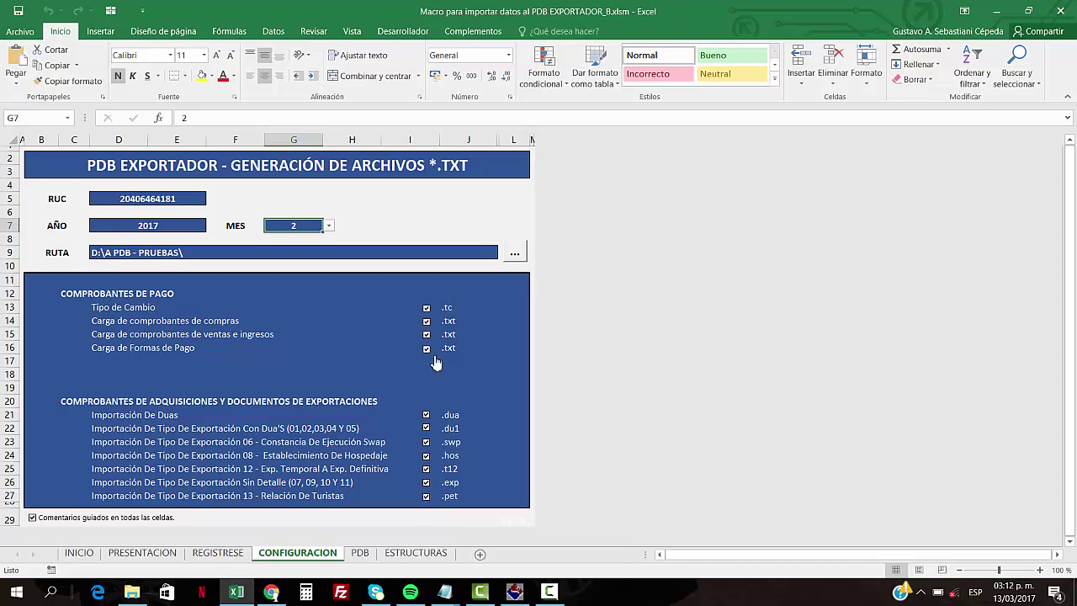
{"action": "left_click", "coordinate": [362, 553]}
{"action": "mouse_move", "coordinate": [684, 558]}
{"action": "left_mouse_down"}
{"action": "mouse_move", "coordinate": [663, 558]}
{"action": "mouse_move", "coordinate": [980, 581]}
{"action": "mouse_move", "coordinate": [670, 580]}
{"action": "left_mouse_up"}
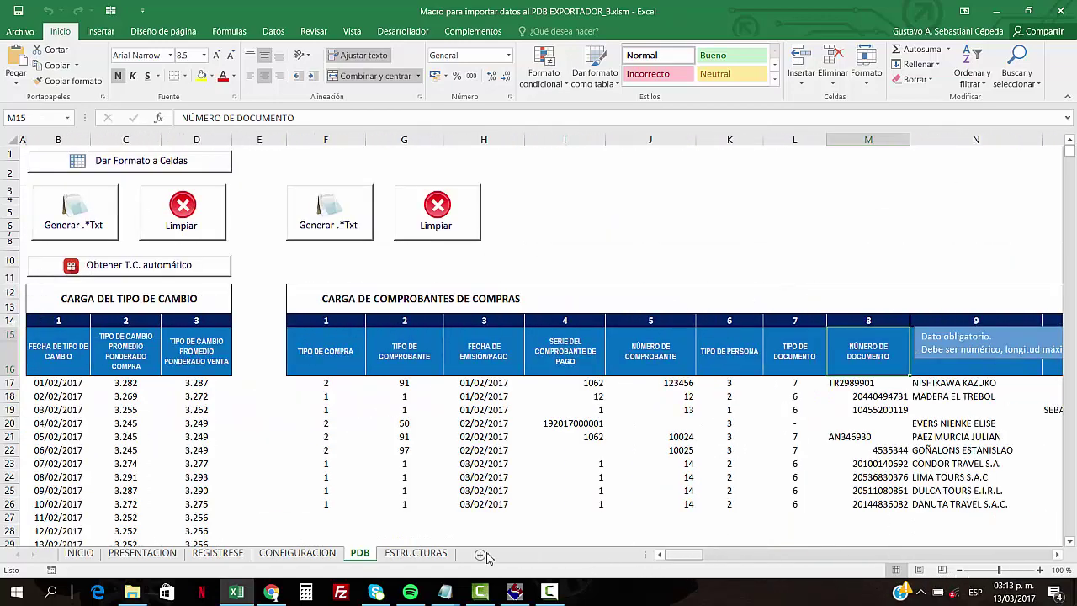
- Untick every file type except Tipo de Cambio (.tc) and return to the PDB sheet
{"action": "left_click", "coordinate": [297, 553]}
{"action": "left_click", "coordinate": [427, 334]}
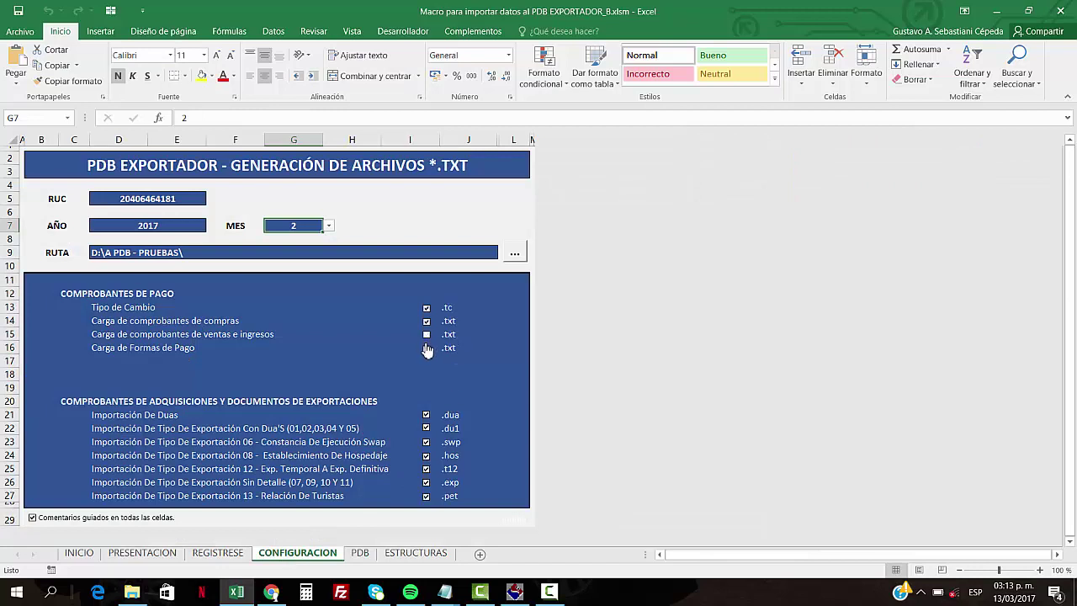
{"action": "left_click", "coordinate": [427, 347]}
{"action": "left_click", "coordinate": [426, 428]}
{"action": "left_click", "coordinate": [427, 442]}
{"action": "left_click", "coordinate": [426, 415]}
{"action": "left_click", "coordinate": [427, 455]}
{"action": "left_click", "coordinate": [427, 483]}
{"action": "left_click", "coordinate": [426, 468]}
{"action": "left_click", "coordinate": [427, 495]}
{"action": "left_click", "coordinate": [423, 321]}
{"action": "left_click", "coordinate": [360, 553]}
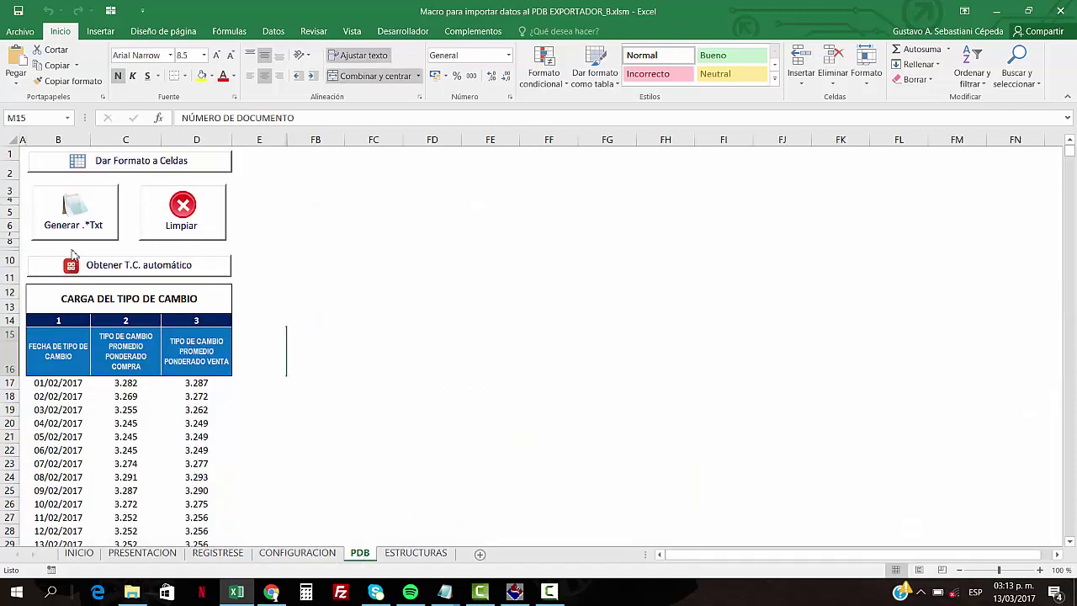
{"action": "left_click", "coordinate": [310, 381]}
{"action": "scroll", "coordinate": [43, 305], "scroll_direction": "down", "scroll_amount": 7}
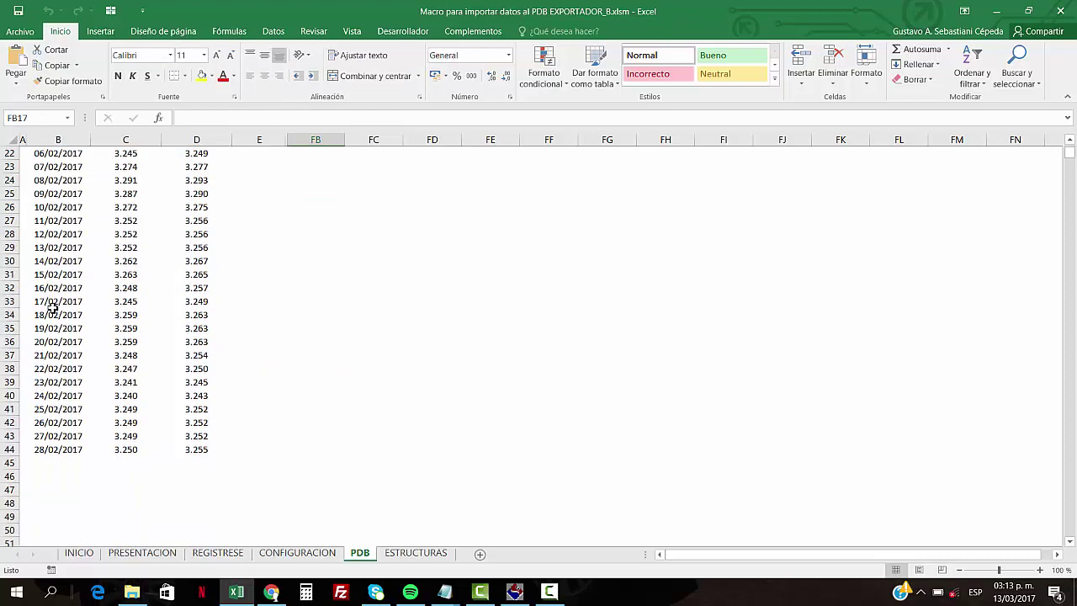
{"action": "scroll", "coordinate": [53, 308], "scroll_direction": "up", "scroll_amount": 7}
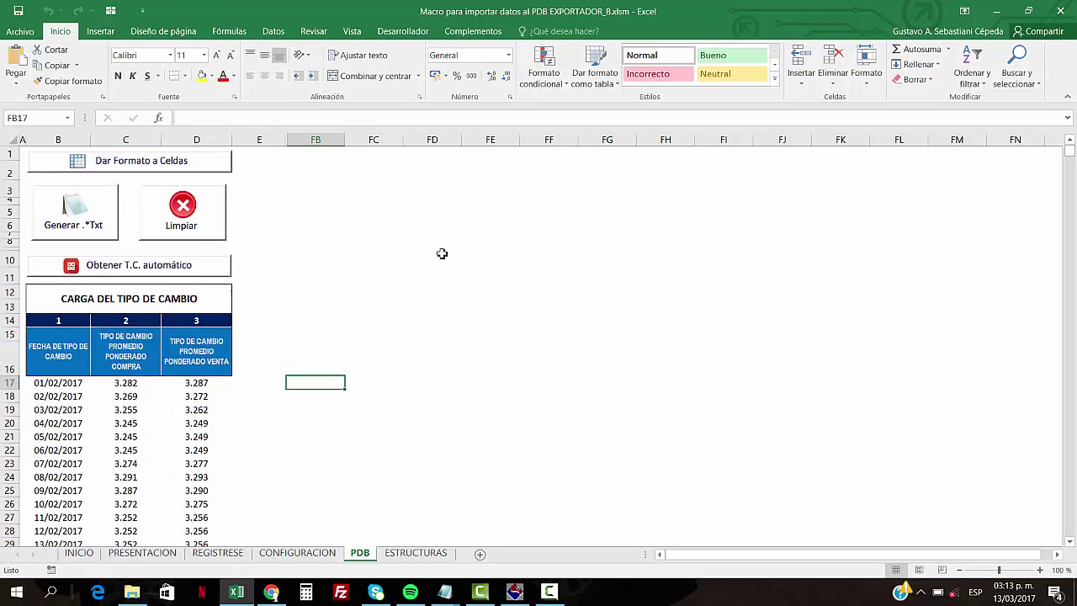
{"action": "left_click", "coordinate": [297, 553]}
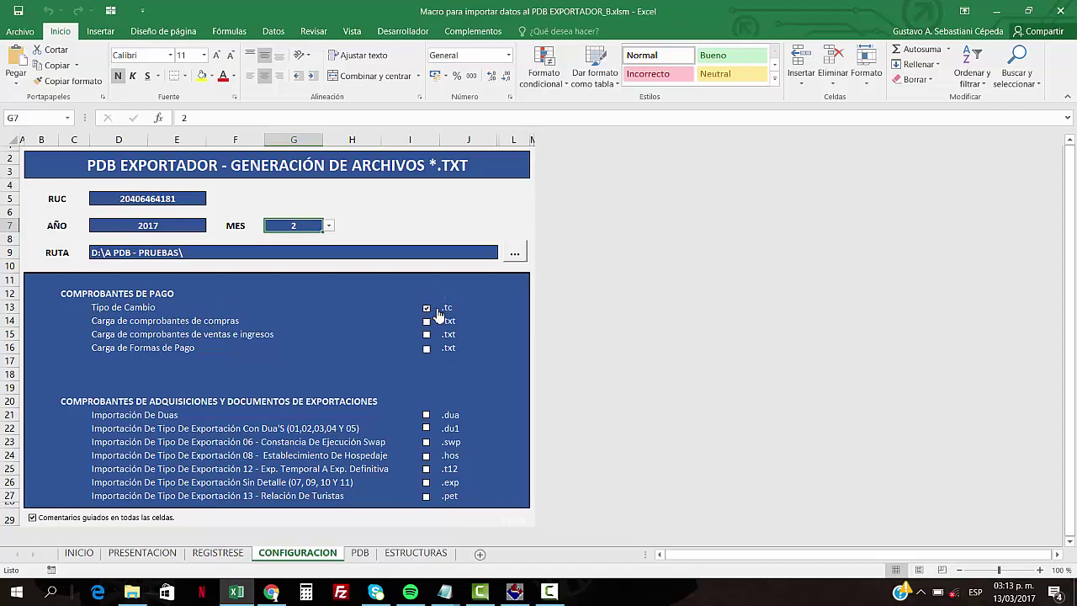
{"action": "left_click", "coordinate": [360, 553]}
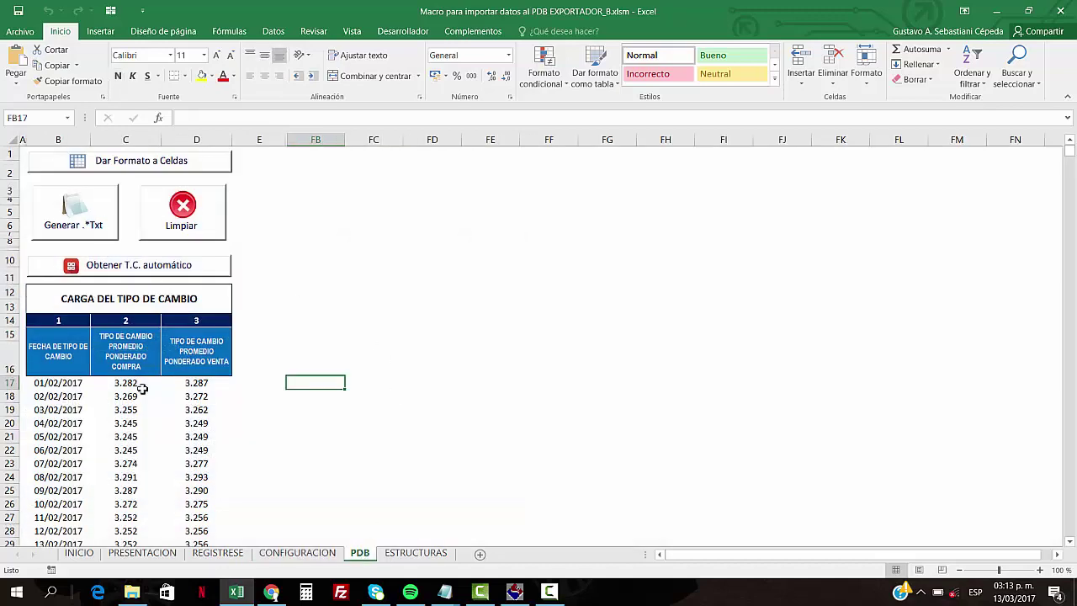
{"action": "scroll", "coordinate": [361, 341], "scroll_direction": "down", "scroll_amount": 2}
{"action": "scroll", "coordinate": [361, 340], "scroll_direction": "up", "scroll_amount": 2}
- Clear all exchange-rate rows with Limpiar, confirming Sí, then check the emptied cells B17–D18
{"action": "left_click", "coordinate": [225, 214]}
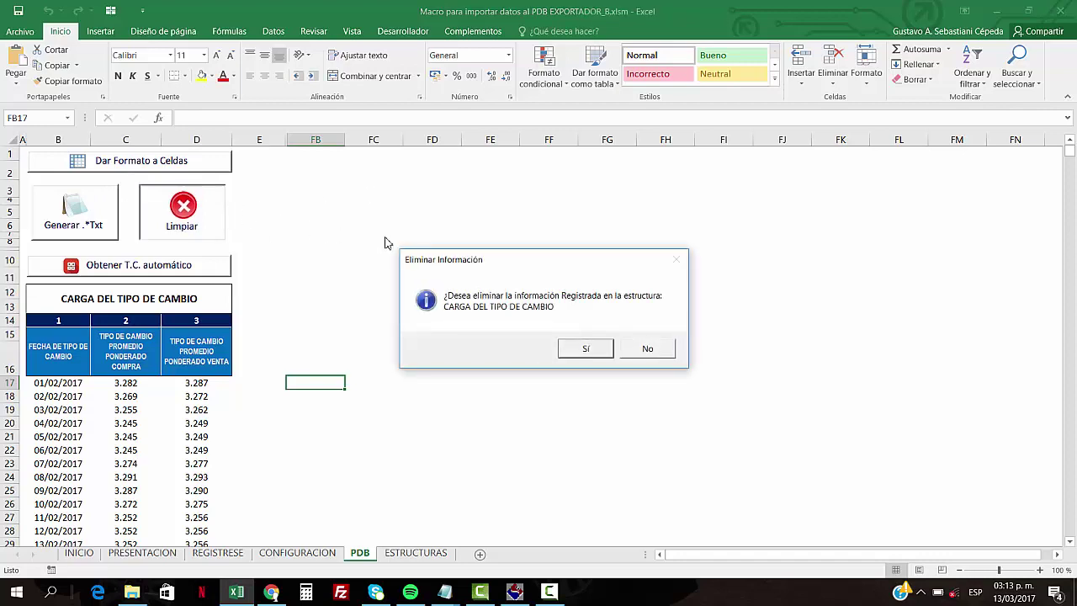
{"action": "left_click", "coordinate": [581, 349]}
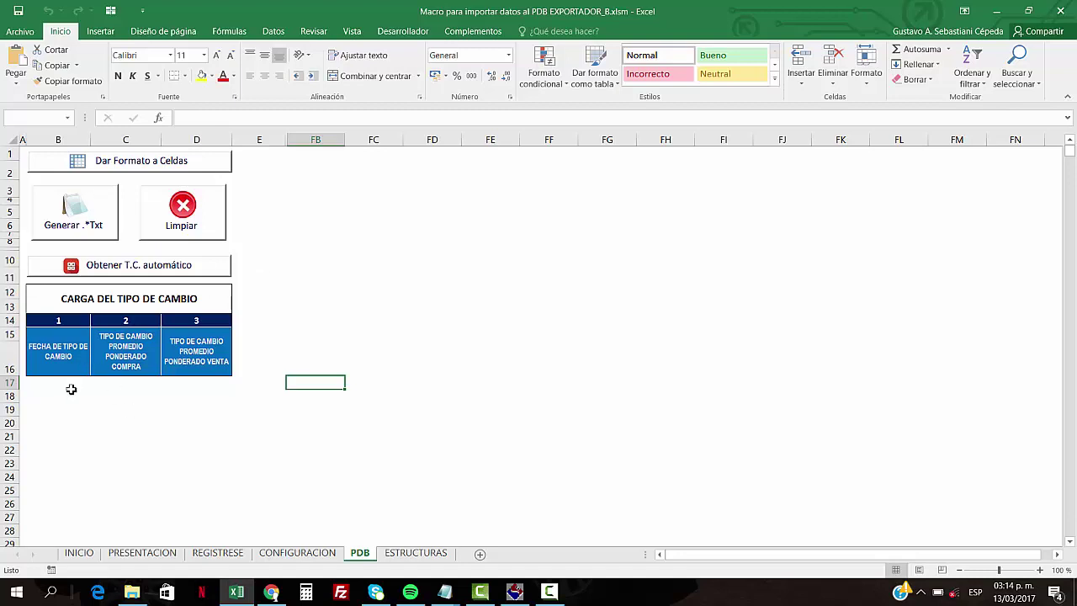
{"action": "left_click_drag", "start_coordinate": [72, 387], "coordinate": [197, 456]}
{"action": "left_click", "coordinate": [330, 355]}
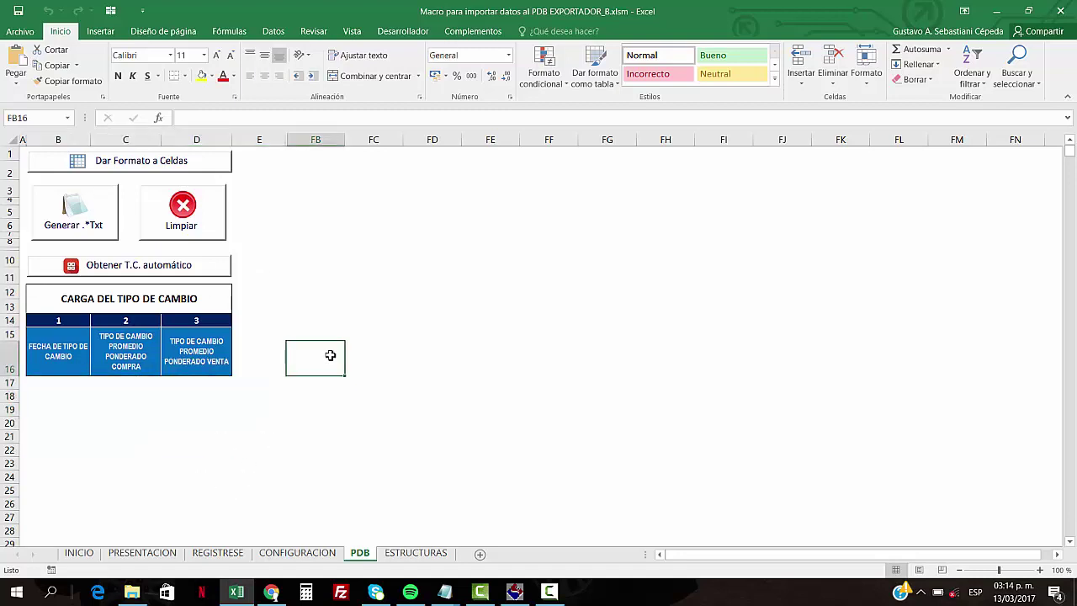
{"action": "left_click", "coordinate": [64, 385]}
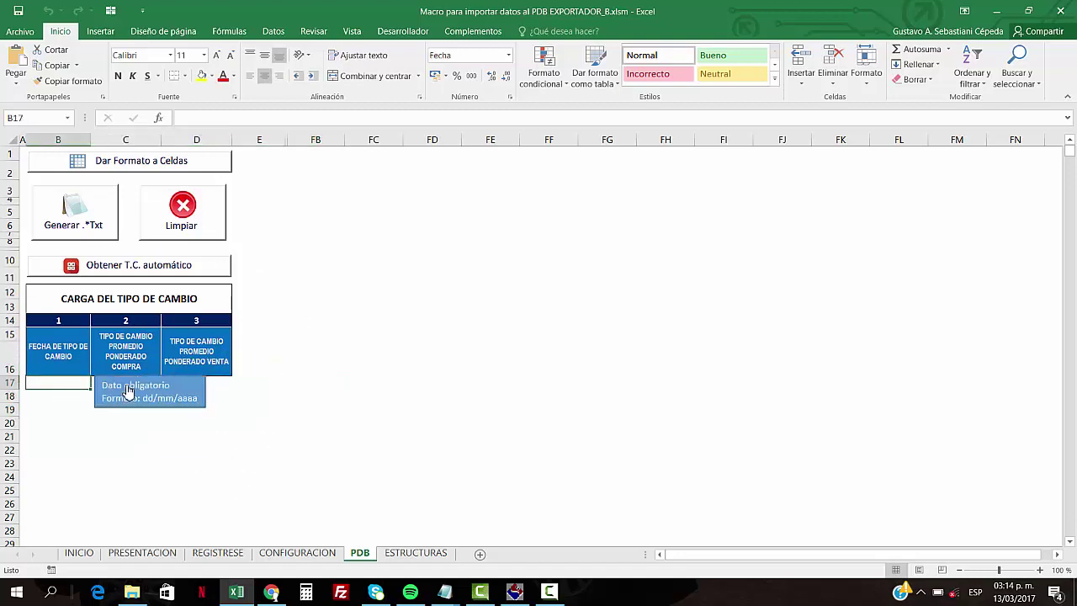
{"action": "left_click", "coordinate": [224, 390]}
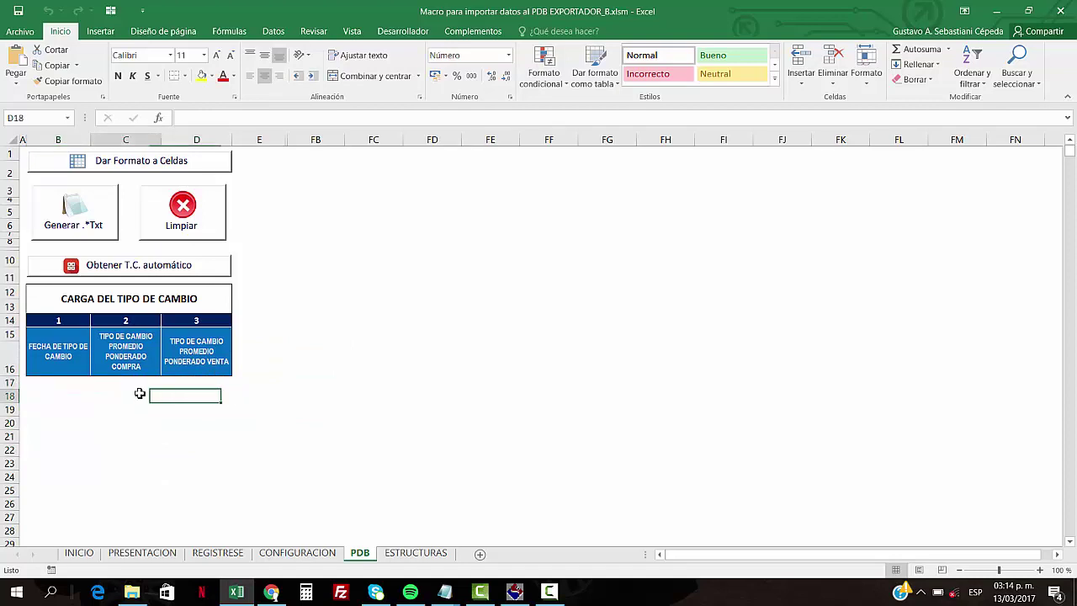
{"action": "left_click", "coordinate": [141, 394]}
- Tick the compras, ventas and formas de pago .txt files on CONFIGURACION, then return to the PDB sheet
{"action": "left_click", "coordinate": [321, 559]}
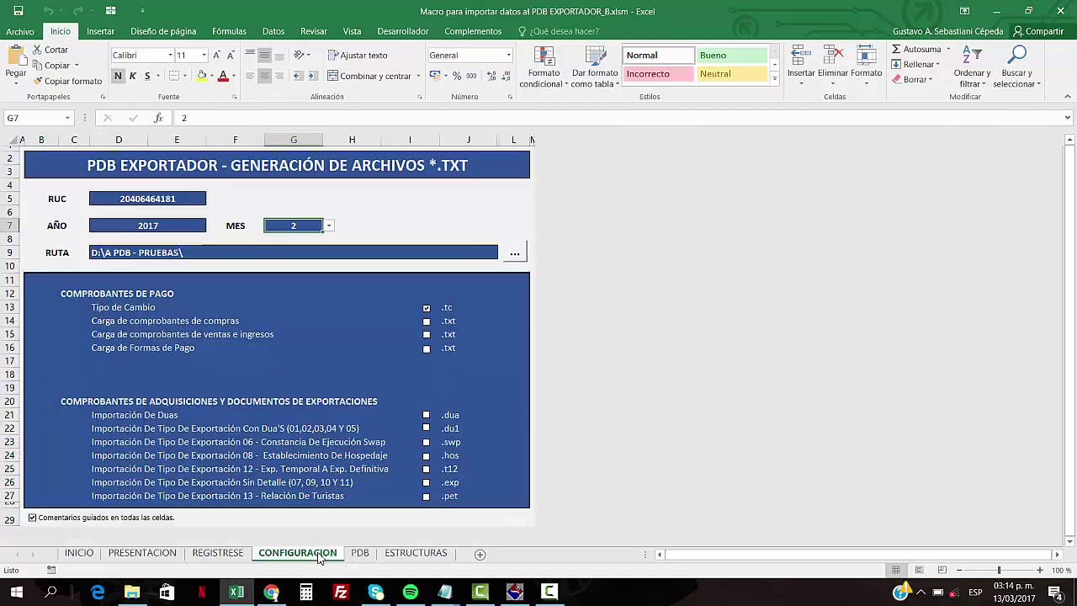
{"action": "left_click", "coordinate": [426, 320]}
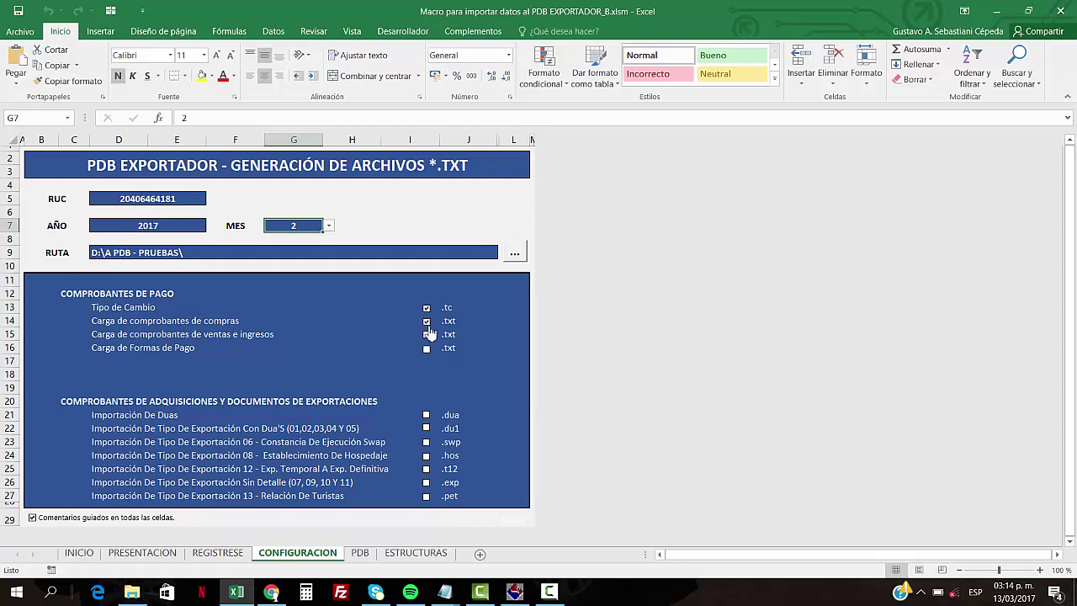
{"action": "left_click", "coordinate": [426, 334]}
{"action": "left_click", "coordinate": [425, 348]}
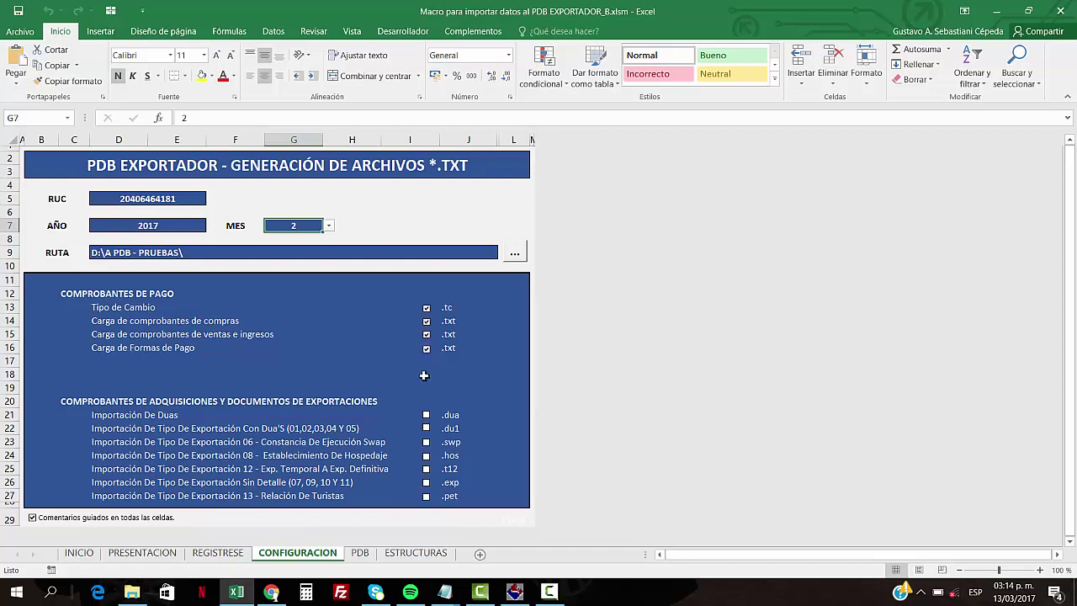
{"action": "left_click", "coordinate": [362, 555]}
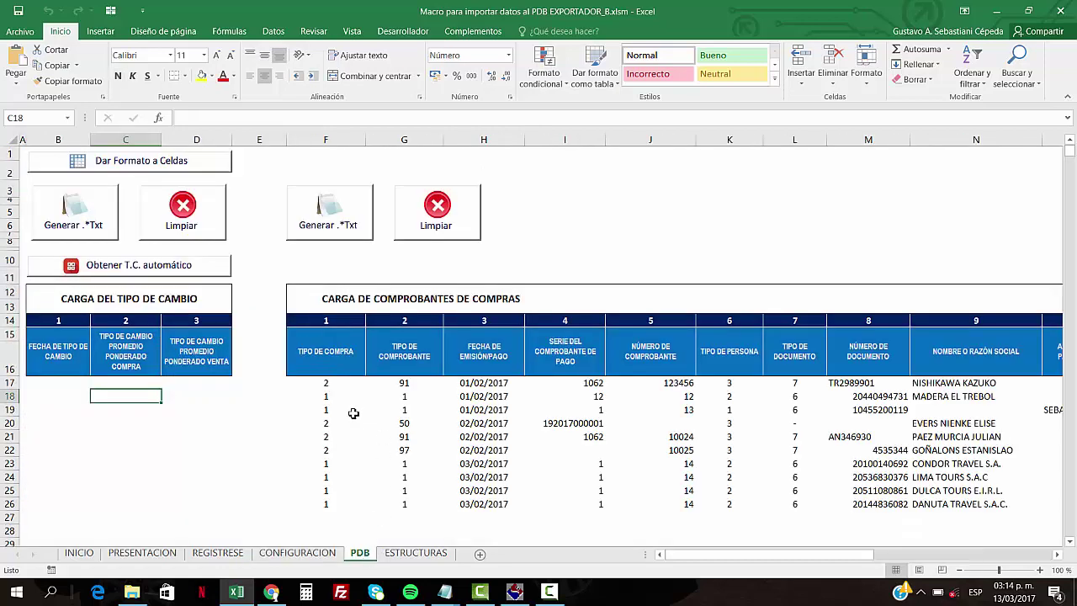
- Read the date and rate format guidance for exchange-rate cells B17 and C17
{"action": "left_click", "coordinate": [76, 389]}
{"action": "left_click", "coordinate": [74, 422]}
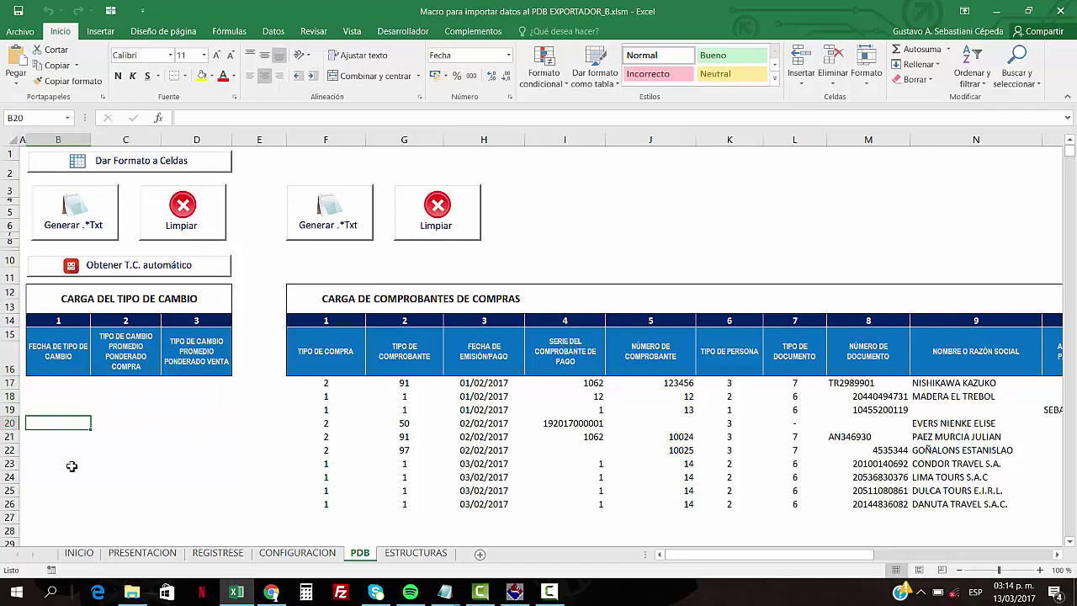
{"action": "left_click", "coordinate": [71, 466]}
{"action": "left_click", "coordinate": [74, 422]}
{"action": "left_click", "coordinate": [75, 383]}
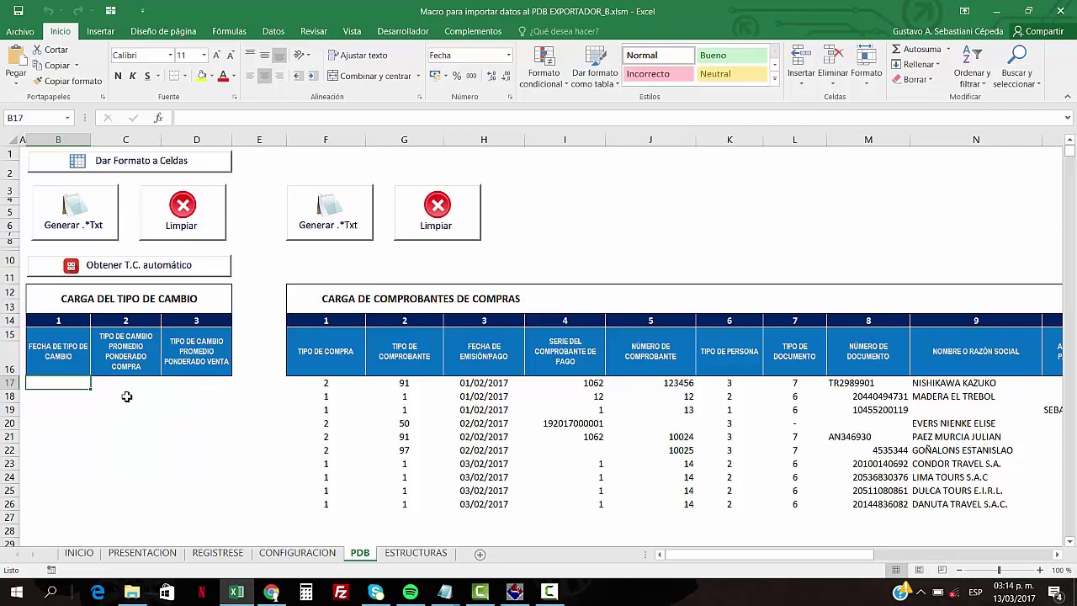
{"action": "left_click", "coordinate": [127, 385]}
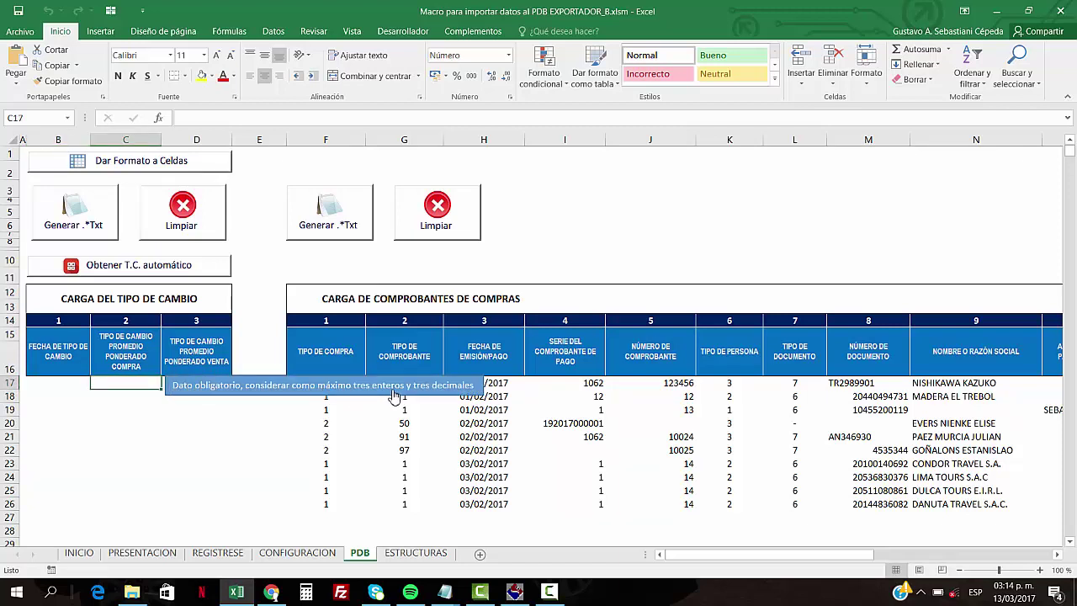
- Show the voucher type codes for cell G21 and scroll through the sheet
{"action": "left_click", "coordinate": [414, 438]}
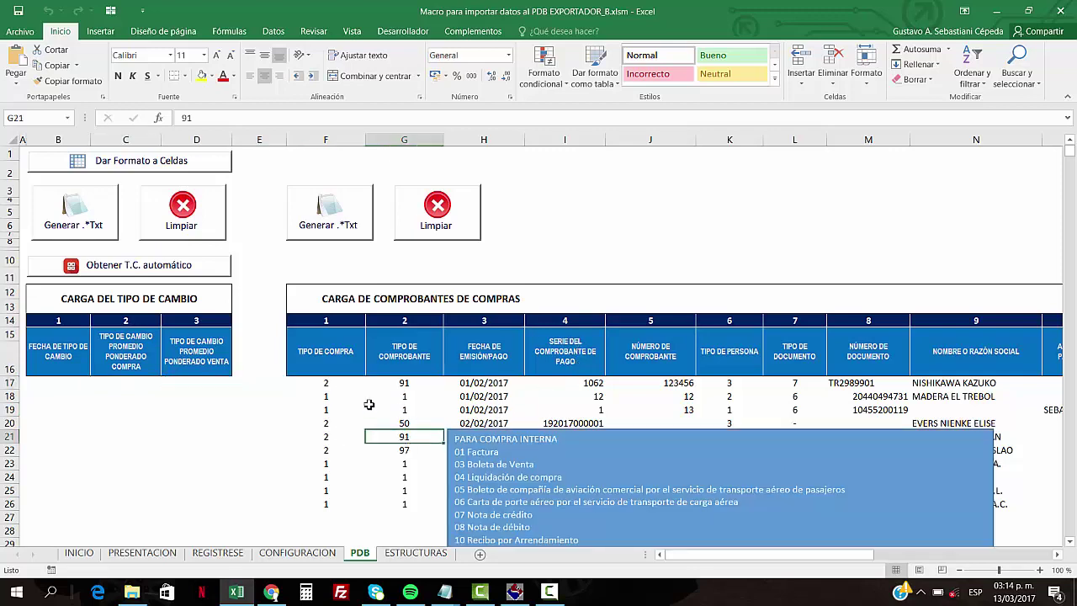
{"action": "scroll", "coordinate": [404, 353], "scroll_direction": "down", "scroll_amount": 1}
{"action": "scroll", "coordinate": [446, 375], "scroll_direction": "down", "scroll_amount": 1}
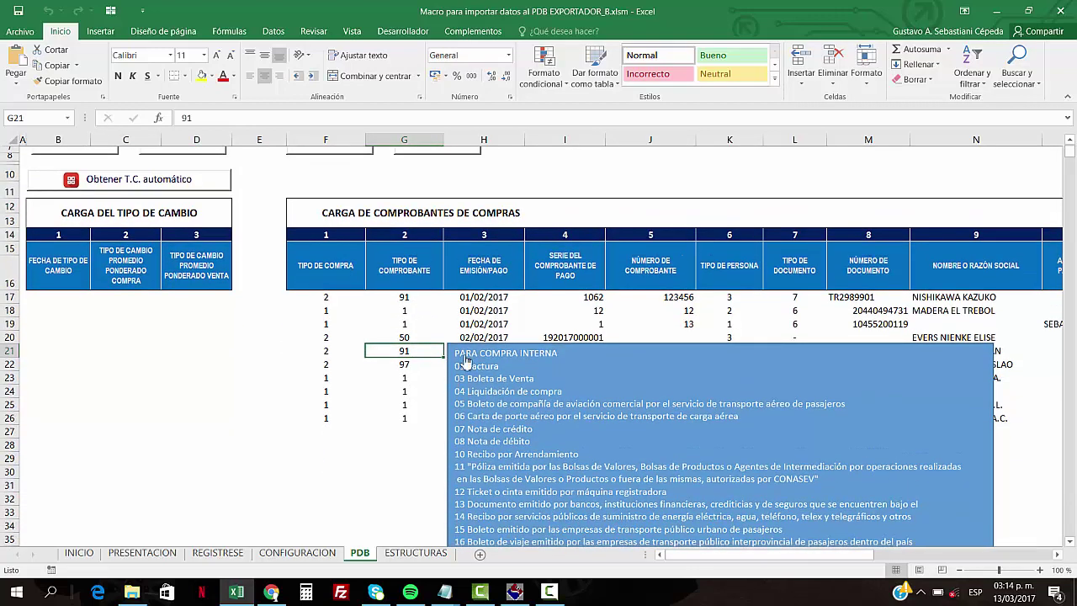
{"action": "scroll", "coordinate": [466, 360], "scroll_direction": "down", "scroll_amount": 1}
{"action": "scroll", "coordinate": [459, 360], "scroll_direction": "down", "scroll_amount": 1}
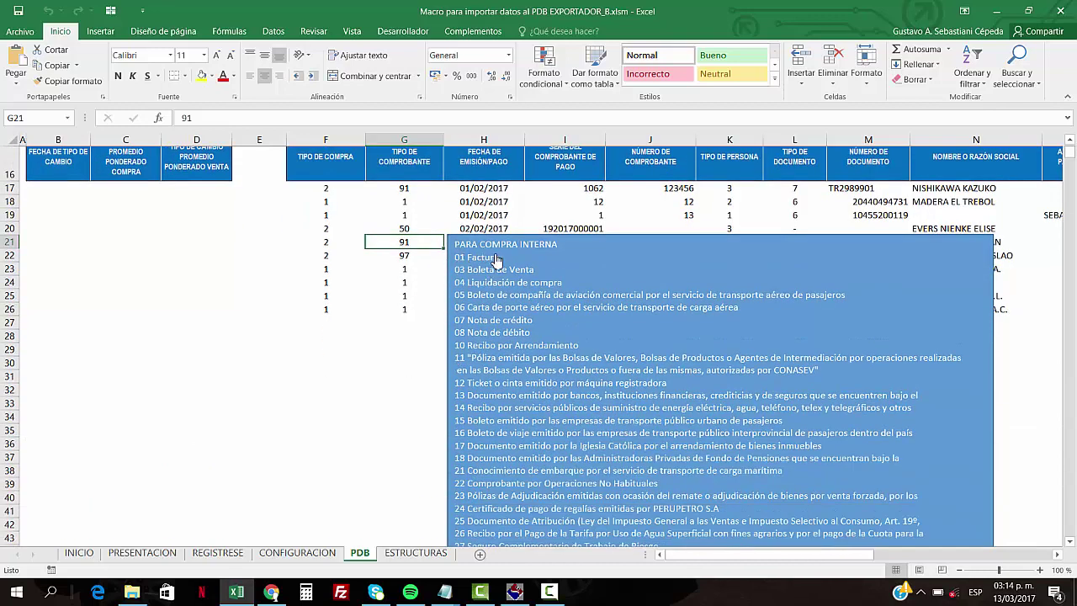
{"action": "scroll", "coordinate": [513, 396], "scroll_direction": "down", "scroll_amount": 4}
{"action": "scroll", "coordinate": [511, 422], "scroll_direction": "down", "scroll_amount": 1}
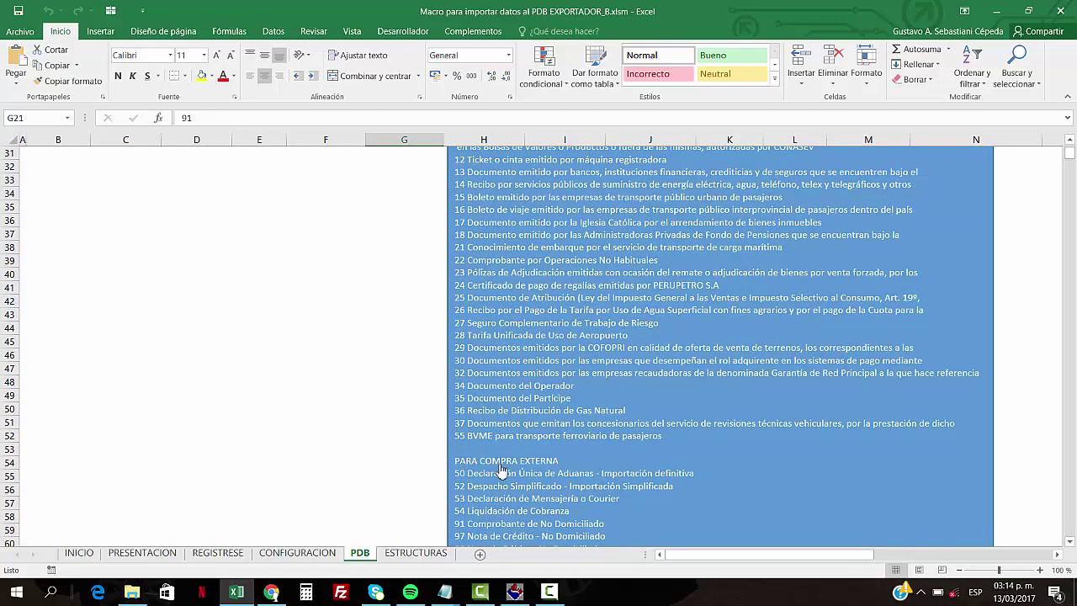
{"action": "scroll", "coordinate": [505, 467], "scroll_direction": "down", "scroll_amount": 2}
{"action": "scroll", "coordinate": [529, 450], "scroll_direction": "up", "scroll_amount": 10}
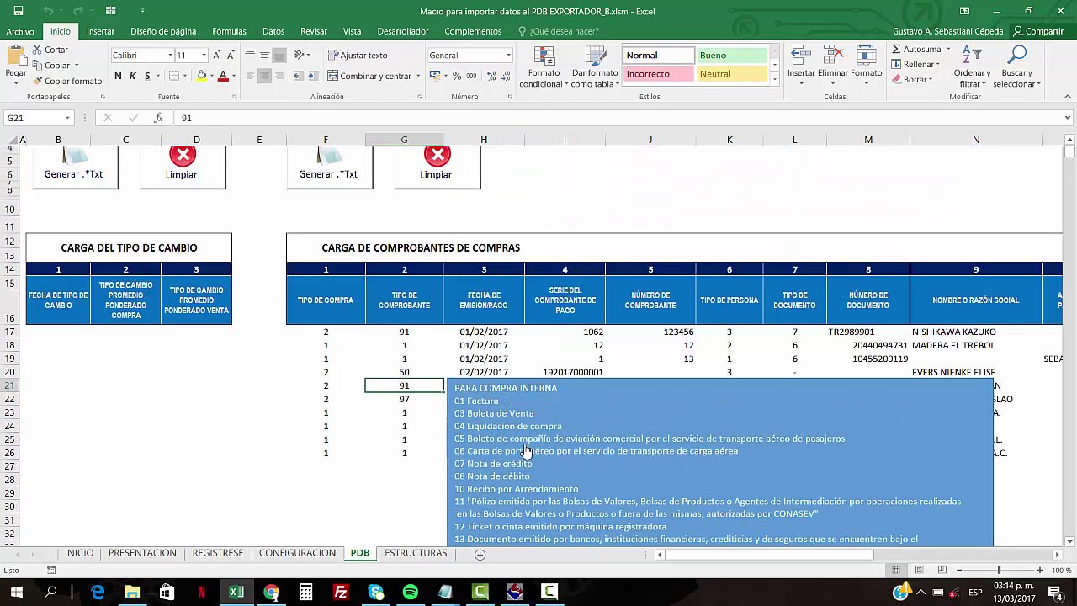
{"action": "scroll", "coordinate": [522, 454], "scroll_direction": "up", "scroll_amount": 1}
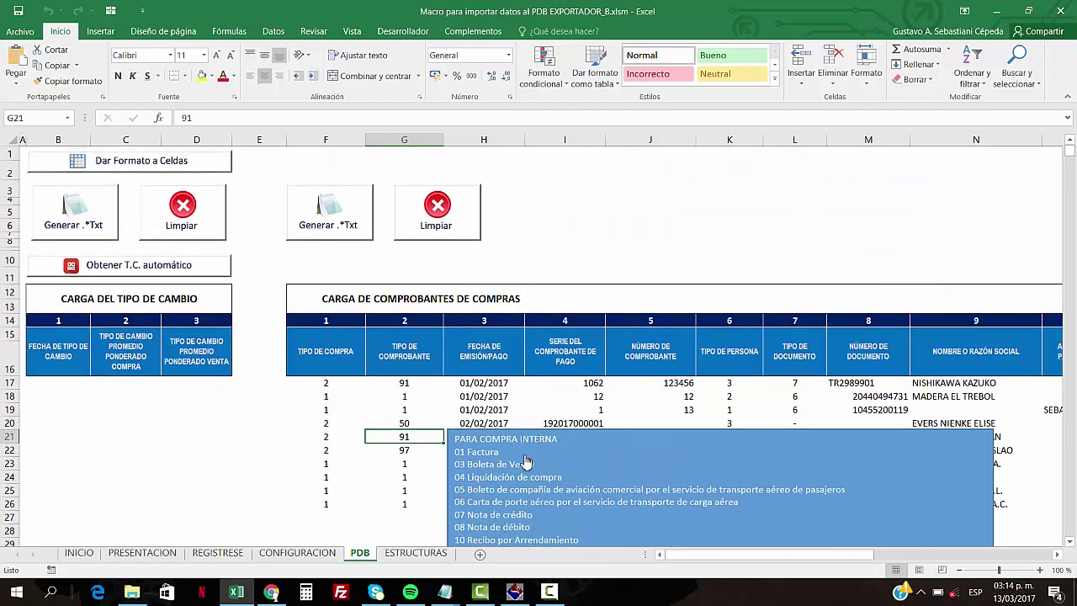
- Check the H18 issue date, I21 series and J18 number guidance, then open ESTRUCTURAS
{"action": "left_click", "coordinate": [495, 396]}
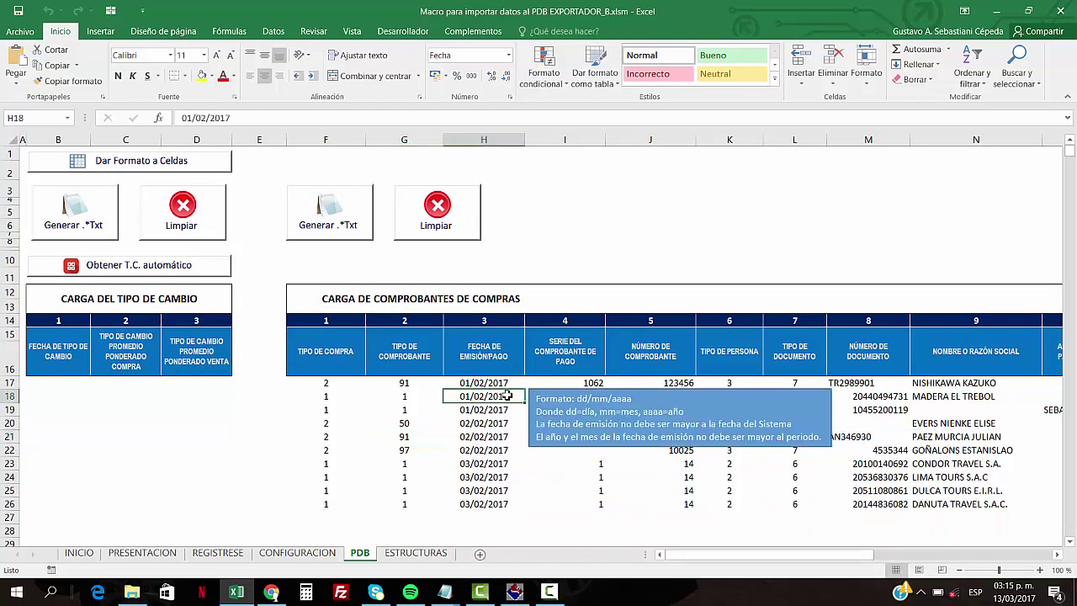
{"action": "left_click", "coordinate": [586, 434]}
{"action": "left_click", "coordinate": [671, 397]}
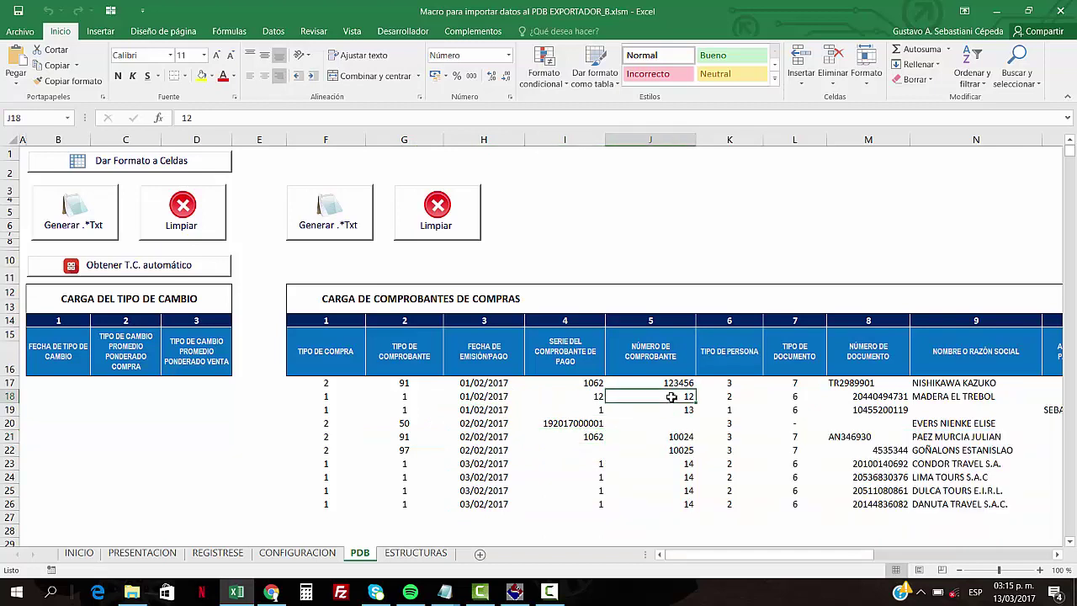
{"action": "left_click", "coordinate": [413, 555]}
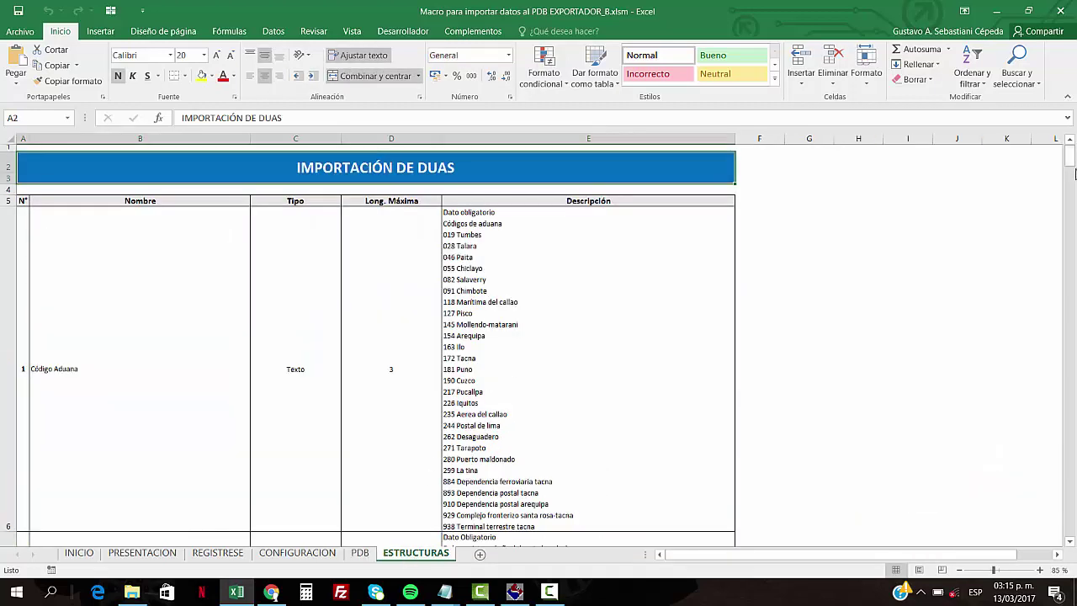
- Return to the PDB sheet and show F19's Tipo de Compra codes (01 interna, 02 externa)
{"action": "mouse_move", "coordinate": [1071, 162]}
{"action": "left_mouse_down"}
{"action": "mouse_move", "coordinate": [1066, 188]}
{"action": "mouse_move", "coordinate": [1062, 153]}
{"action": "left_mouse_up"}
{"action": "left_click", "coordinate": [360, 553]}
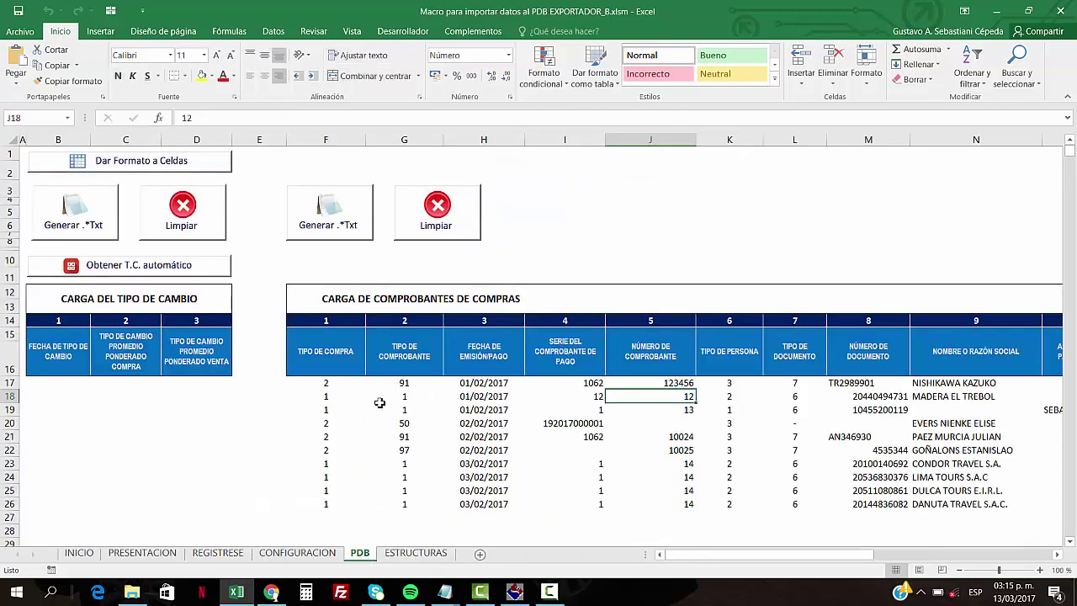
{"action": "left_click", "coordinate": [407, 409]}
{"action": "left_click", "coordinate": [313, 409]}
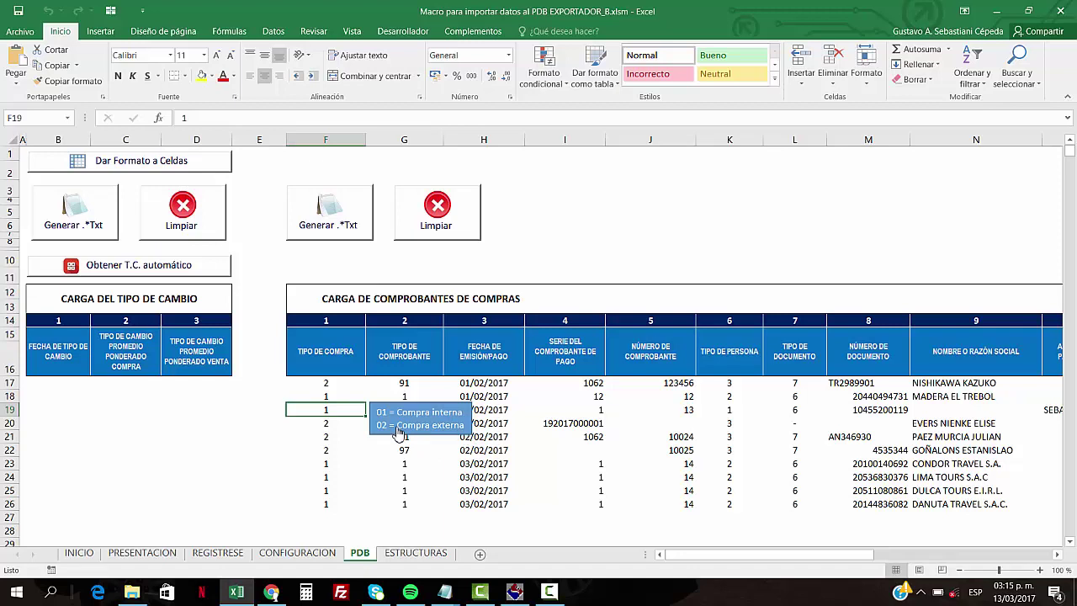
- Enter 01 as the Tipo de Compra in cell F19
{"action": "left_click", "coordinate": [354, 413]}
{"action": "type", "text": "0"}
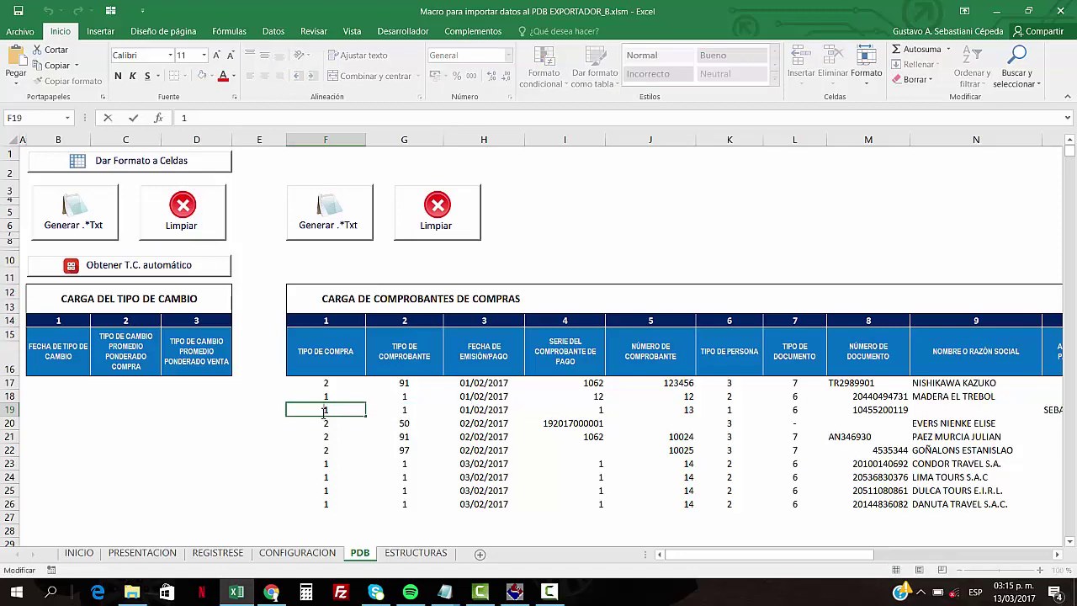
{"action": "type", "text": "1"}
{"action": "key", "text": "ctrl+Return"}
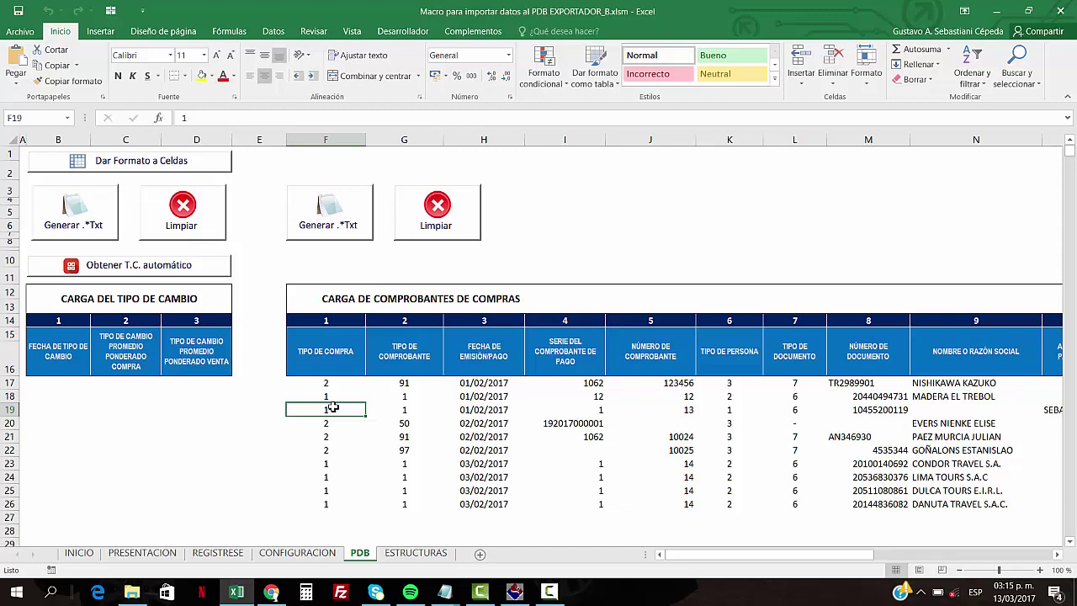
- Read the guidance for the person-type and customer name entries
{"action": "left_click_drag", "start_coordinate": [691, 559], "coordinate": [777, 560]}
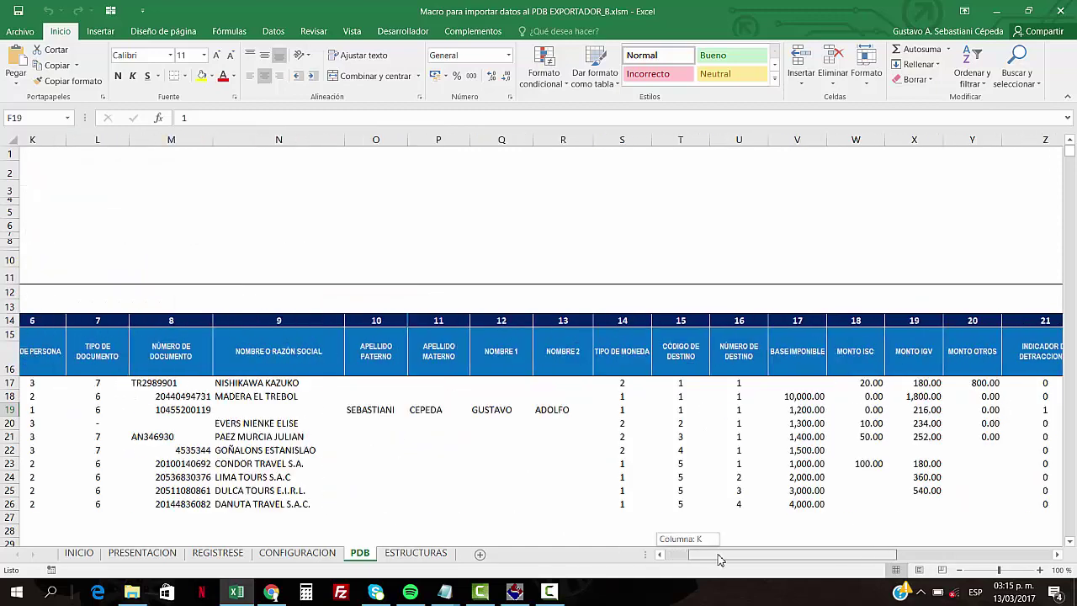
{"action": "left_click", "coordinate": [468, 436]}
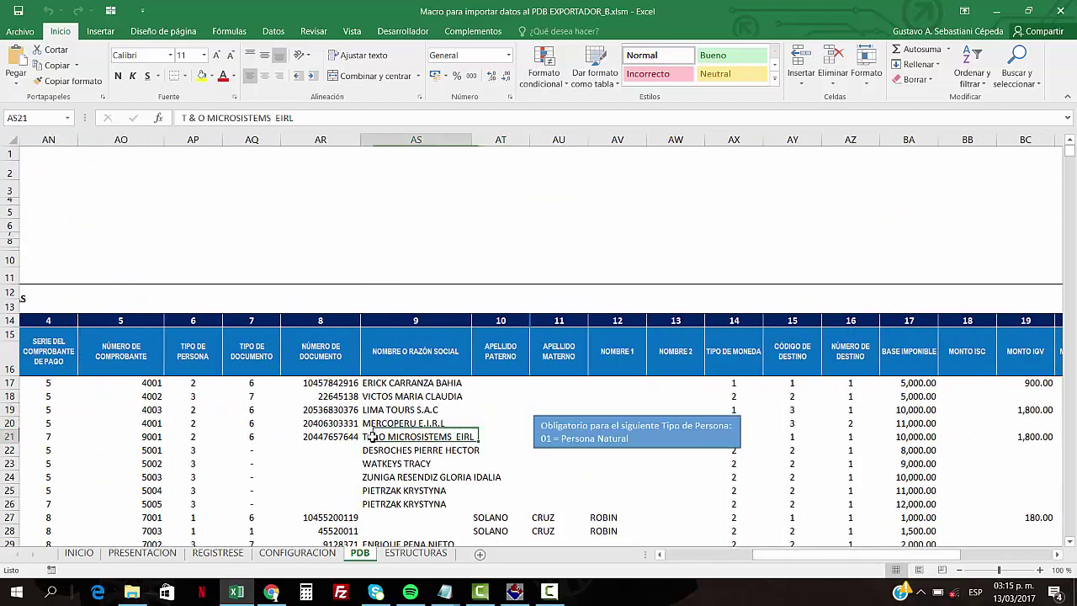
{"action": "left_click", "coordinate": [204, 428]}
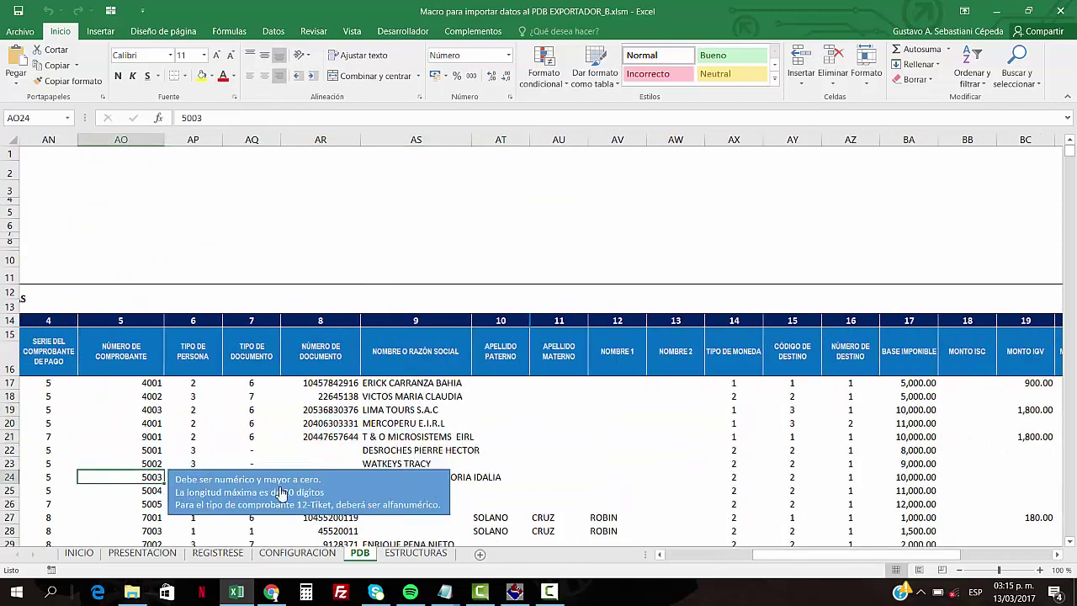
{"action": "left_click", "coordinate": [458, 464]}
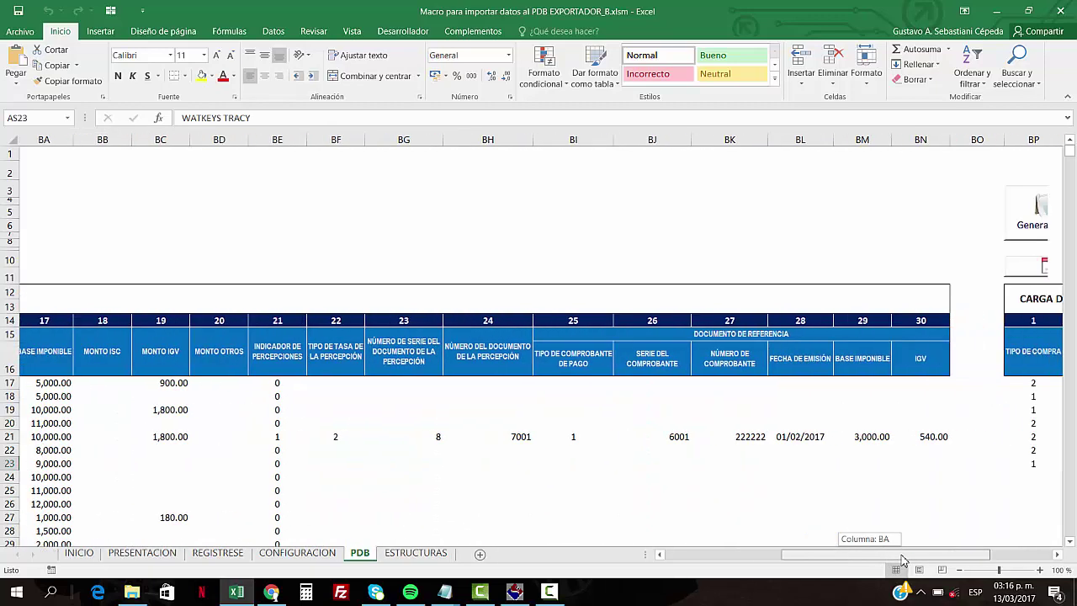
- Read the payment-form rules for document, number, bank and operation date fields, then open CONFIGURACION
{"action": "left_click_drag", "start_coordinate": [873, 556], "coordinate": [927, 556]}
{"action": "left_click", "coordinate": [624, 423]}
{"action": "left_click", "coordinate": [624, 450]}
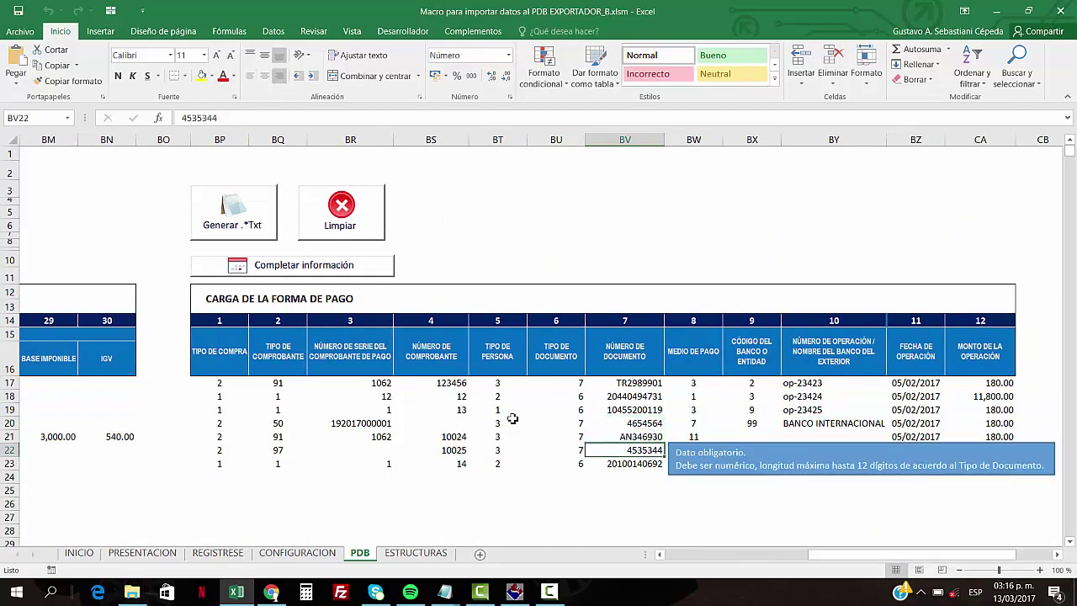
{"action": "left_click", "coordinate": [497, 450]}
{"action": "left_click", "coordinate": [350, 451]}
{"action": "left_click", "coordinate": [278, 437]}
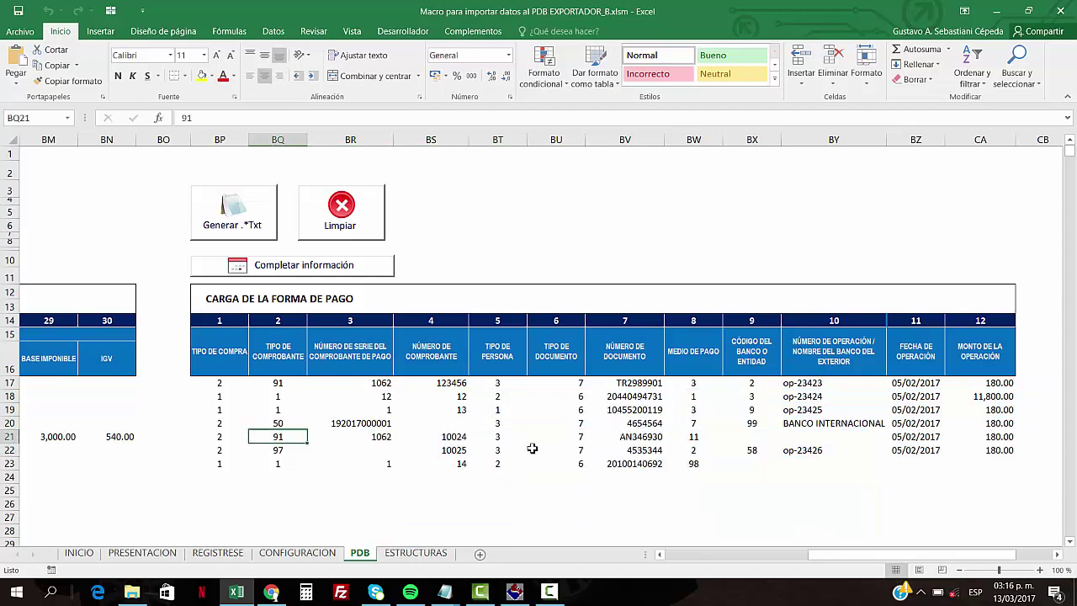
{"action": "left_click", "coordinate": [635, 412]}
{"action": "left_click", "coordinate": [833, 423]}
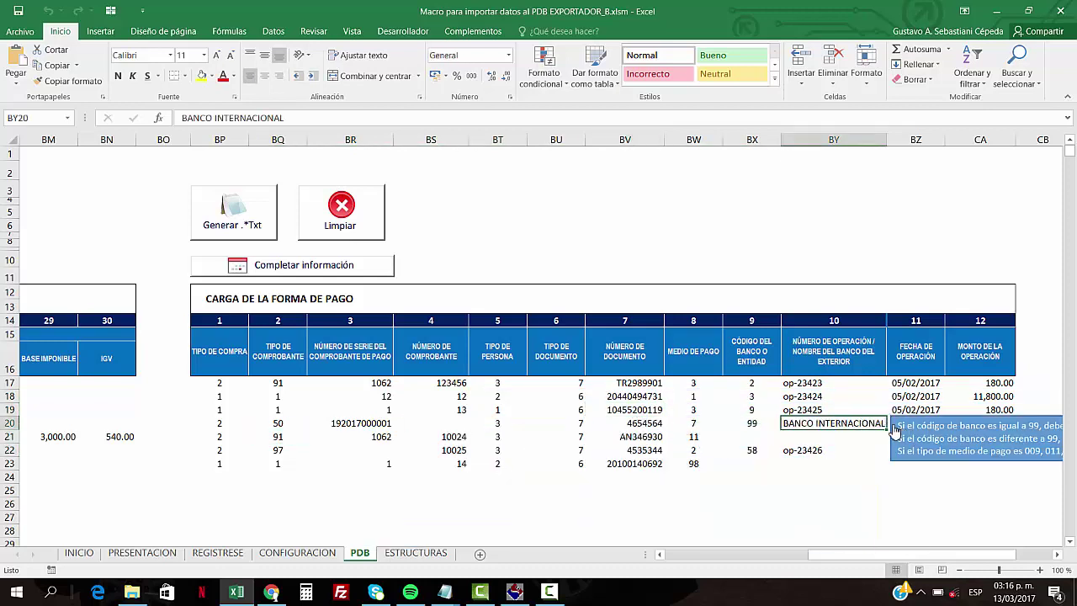
{"action": "left_click", "coordinate": [926, 410]}
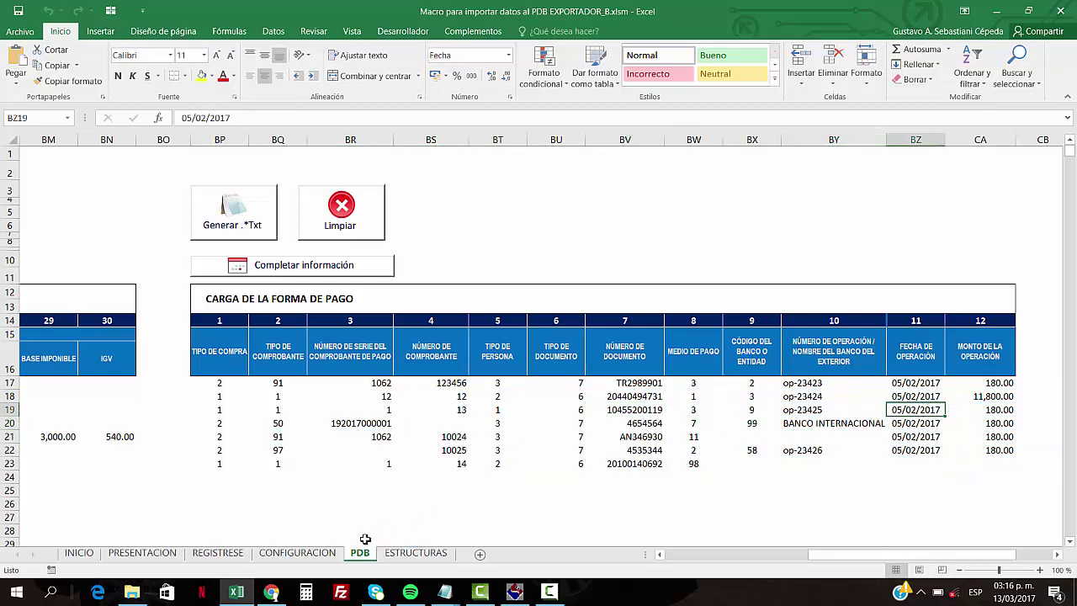
{"action": "left_click", "coordinate": [299, 553]}
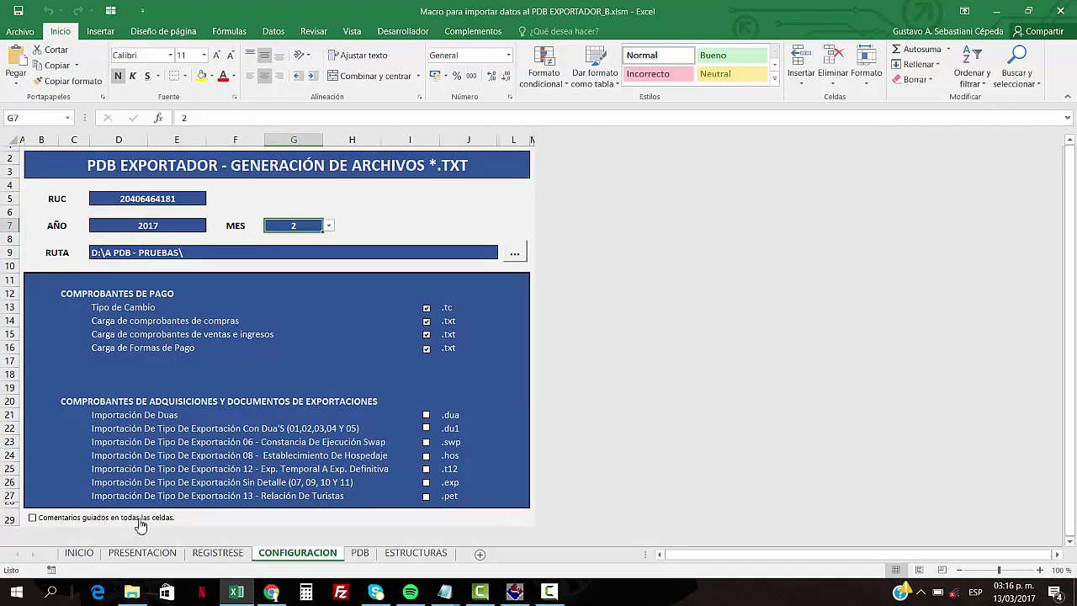
- Back on the PDB sheet, confirm data cells no longer show guidance notes
{"action": "left_click", "coordinate": [360, 554]}
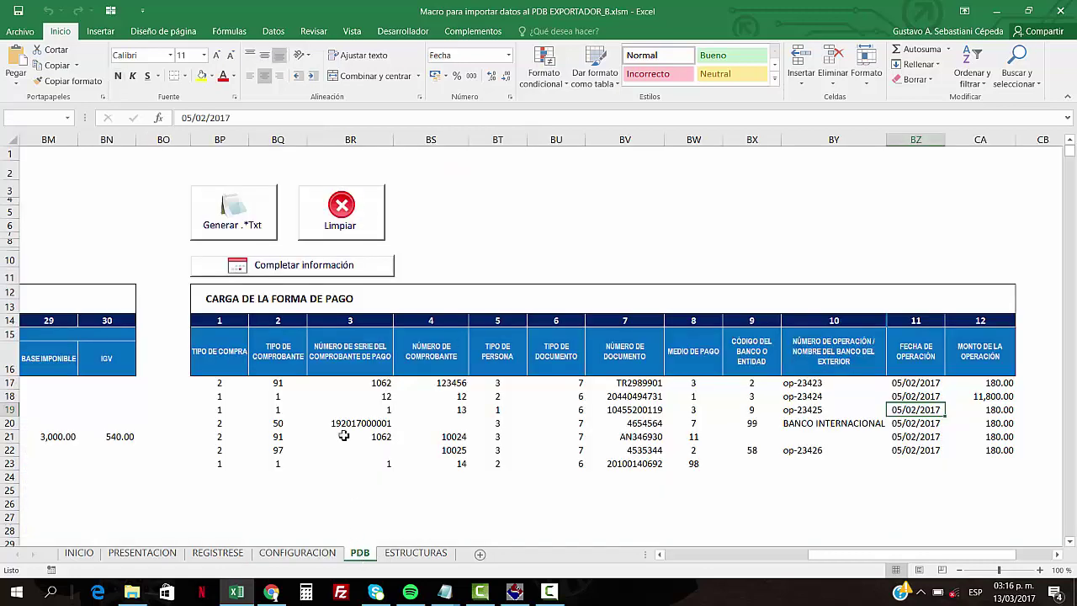
{"action": "left_click", "coordinate": [344, 436]}
{"action": "left_click", "coordinate": [752, 423]}
{"action": "left_click", "coordinate": [915, 410]}
{"action": "left_click", "coordinate": [950, 457]}
{"action": "left_click", "coordinate": [615, 452]}
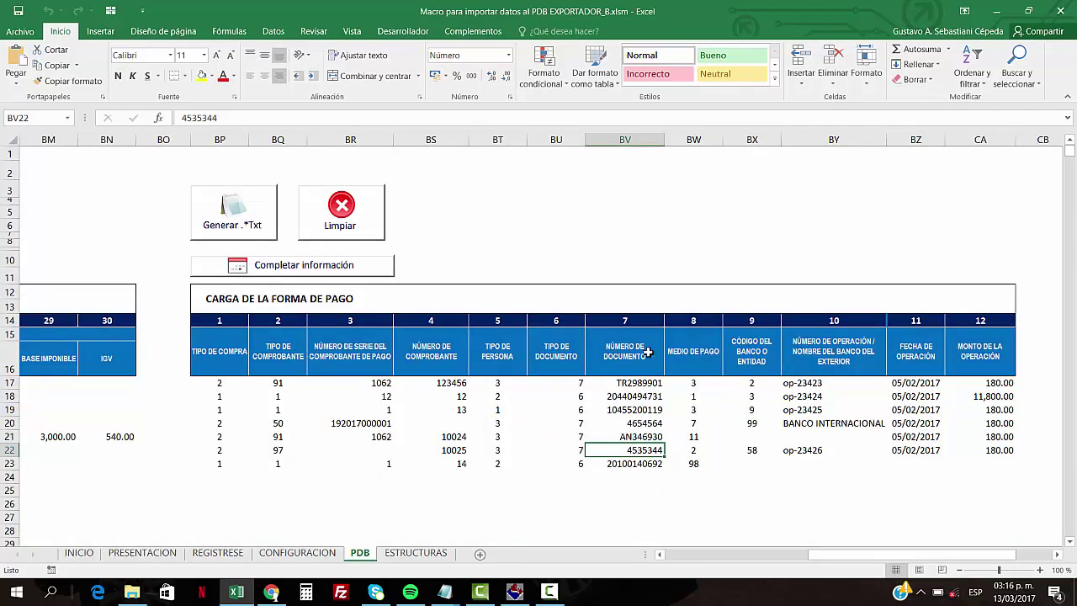
- View the header hints for Tipo de Compra, series, number, document type, payment method and operation number
{"action": "left_click", "coordinate": [233, 354]}
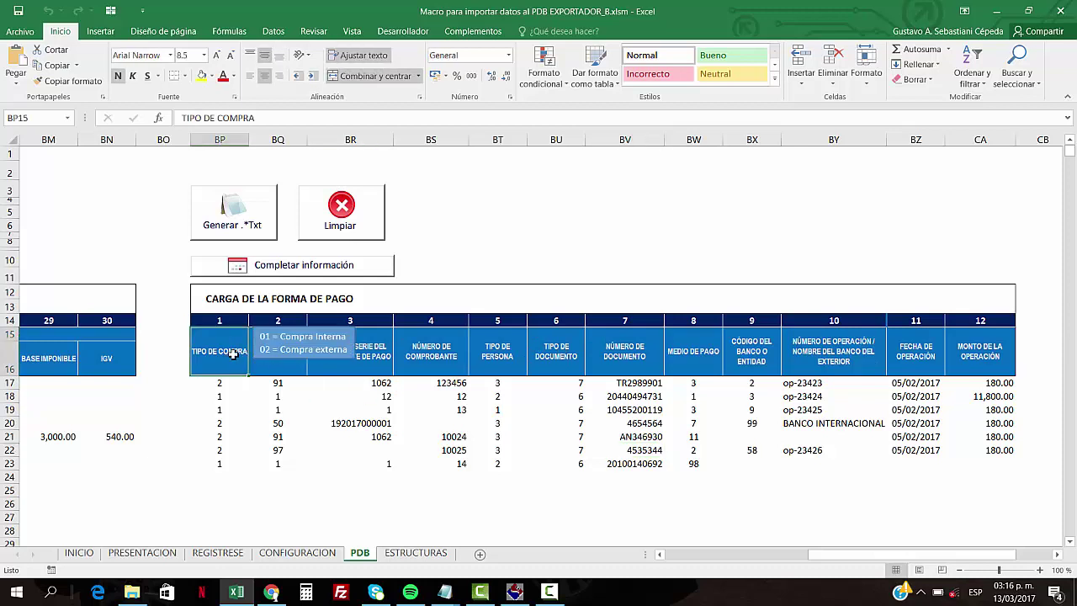
{"action": "left_click", "coordinate": [352, 352]}
{"action": "left_click", "coordinate": [432, 358]}
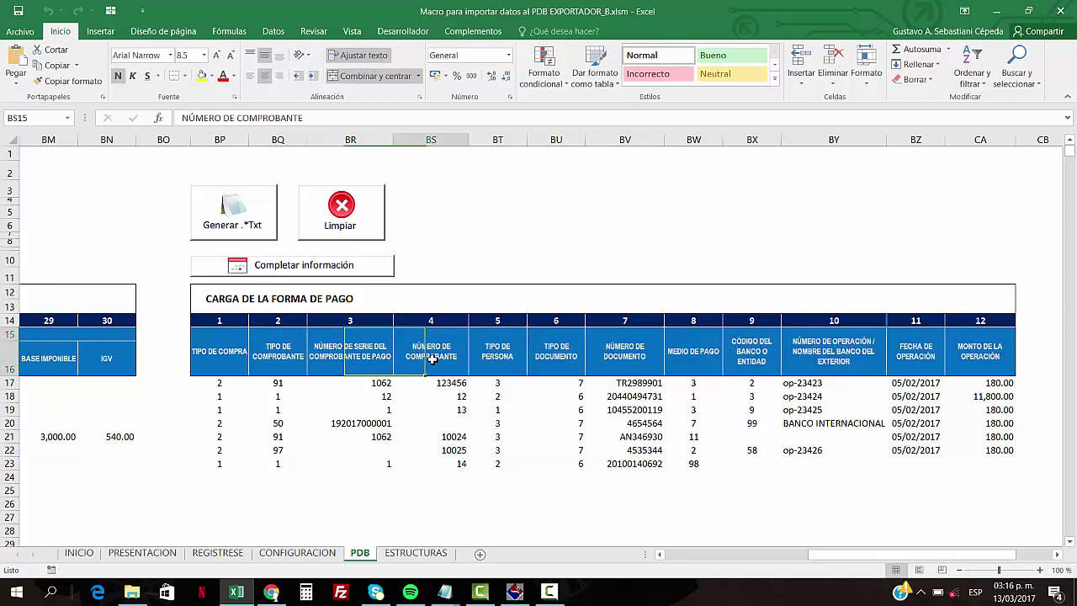
{"action": "left_click", "coordinate": [556, 353]}
{"action": "left_click", "coordinate": [705, 360]}
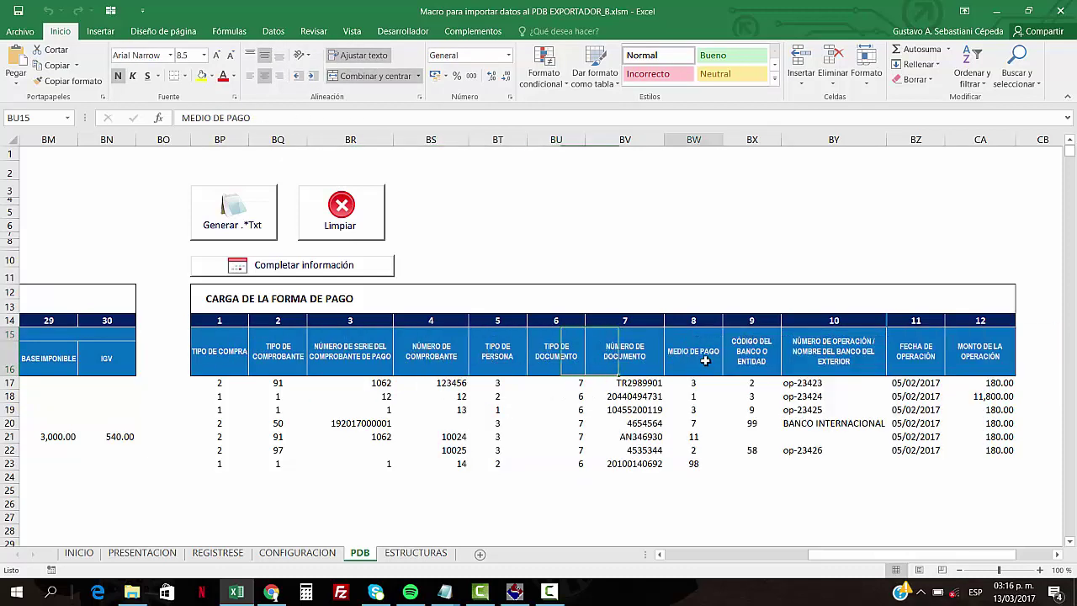
{"action": "left_click", "coordinate": [842, 357]}
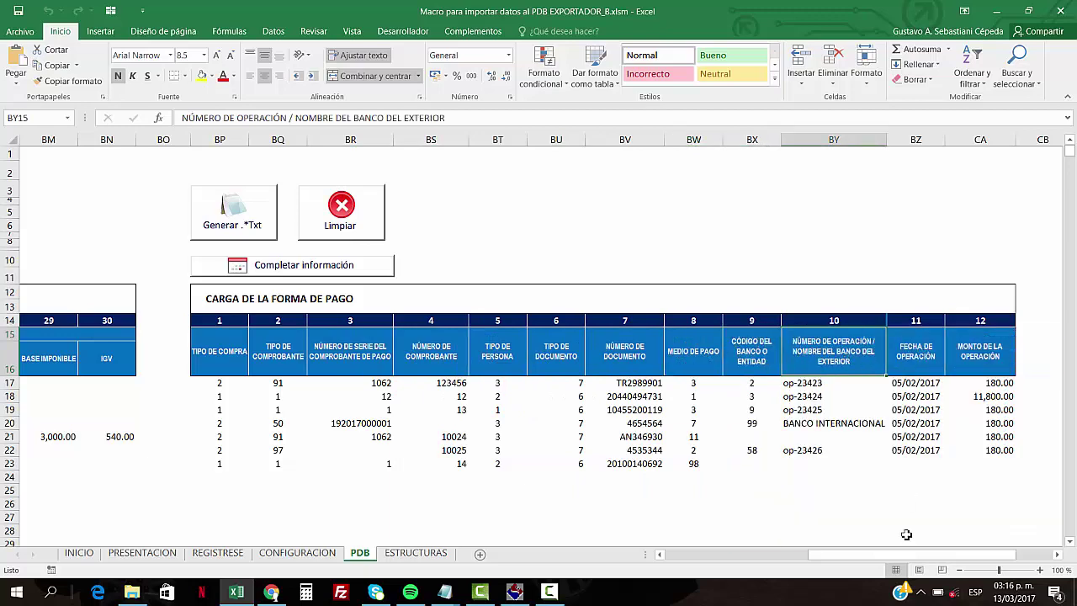
{"action": "scroll", "coordinate": [907, 534], "scroll_direction": "left", "scroll_amount": 15}
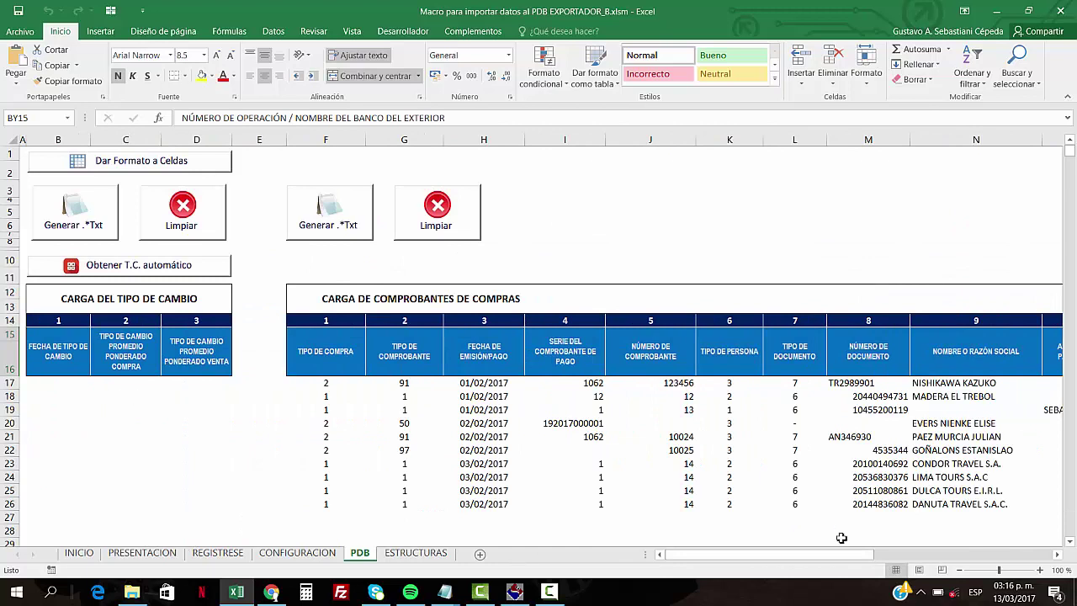
- Switch Wi-Fi on from the taskbar network panel and connect to the secured network
{"action": "left_click", "coordinate": [956, 593]}
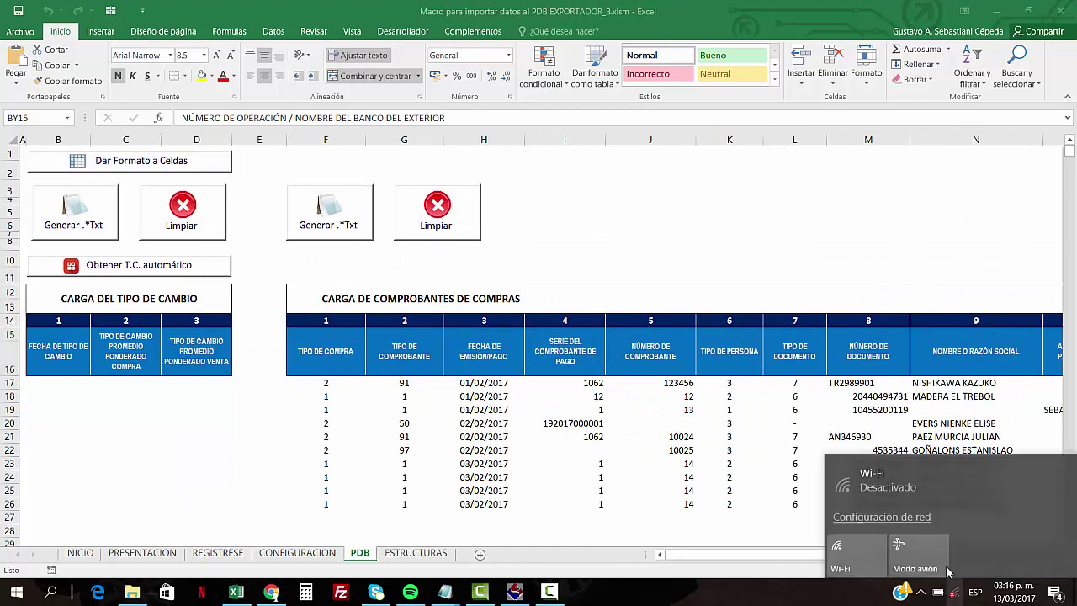
{"action": "left_click", "coordinate": [860, 560]}
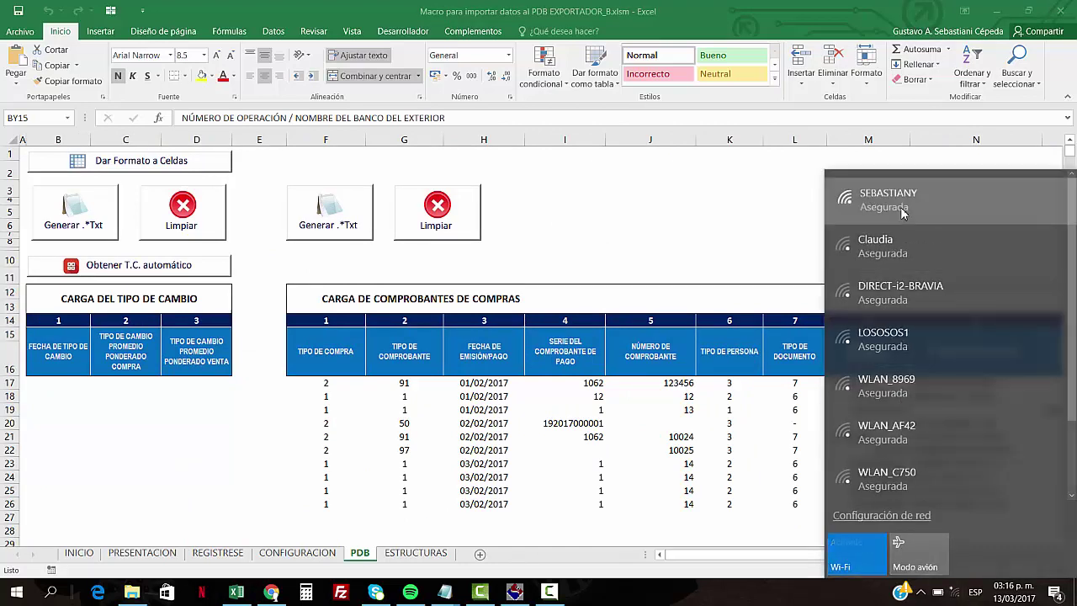
{"action": "left_click", "coordinate": [903, 213]}
{"action": "left_click", "coordinate": [980, 266]}
{"action": "left_click", "coordinate": [131, 407]}
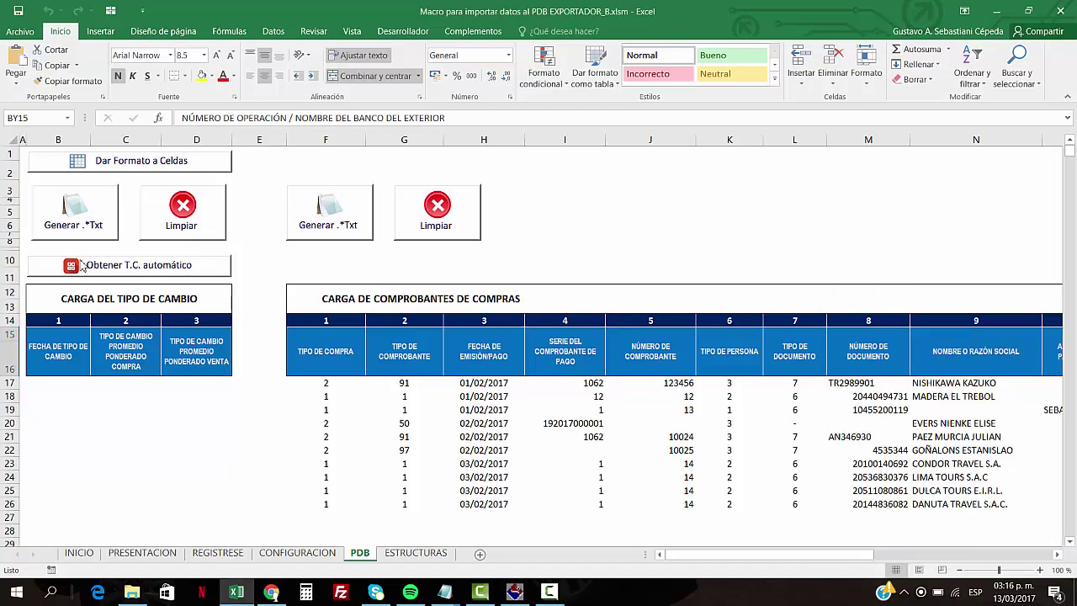
- Leave only Tipo de Cambio checked on CONFIGURACION and return to the PDB sheet
{"action": "left_click", "coordinate": [332, 554]}
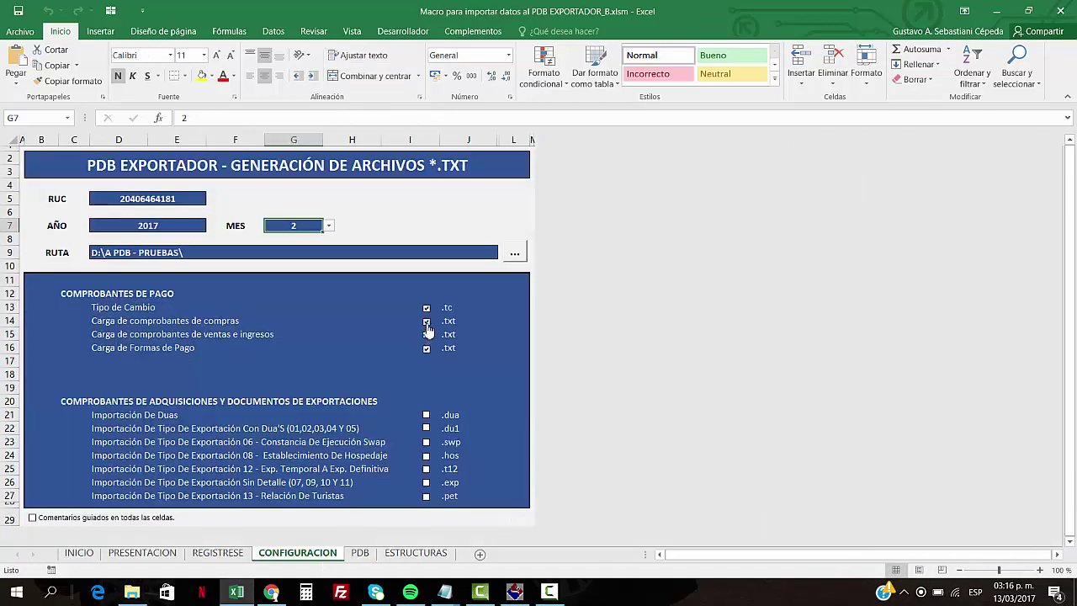
{"action": "left_click", "coordinate": [361, 554]}
{"action": "left_click", "coordinate": [177, 432]}
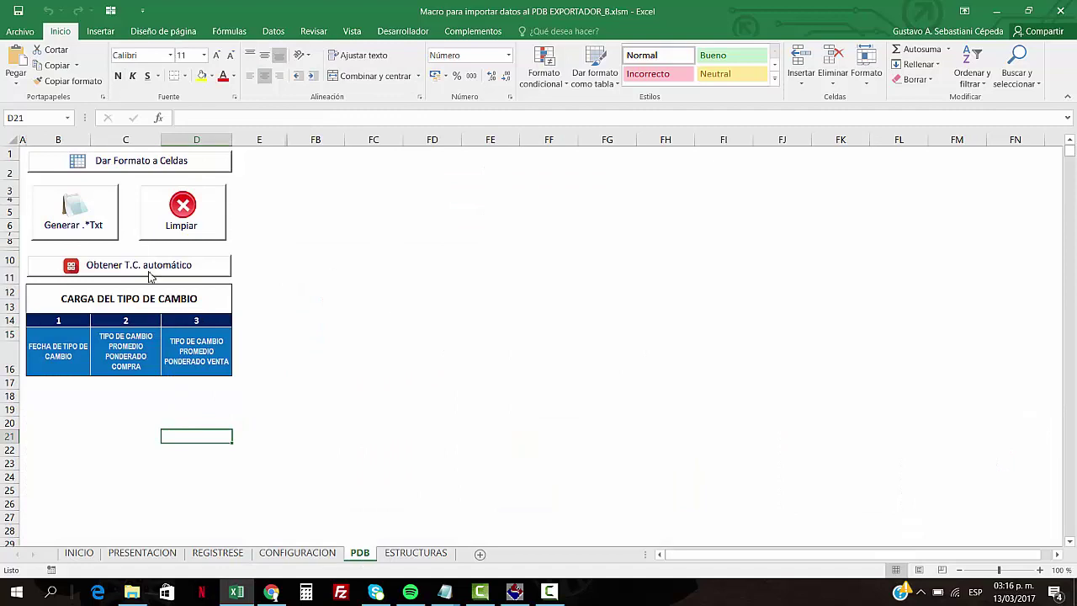
- Fetch SUNAT's February 2017 exchange rates automatically and scroll through the filled table
{"action": "left_click", "coordinate": [118, 269]}
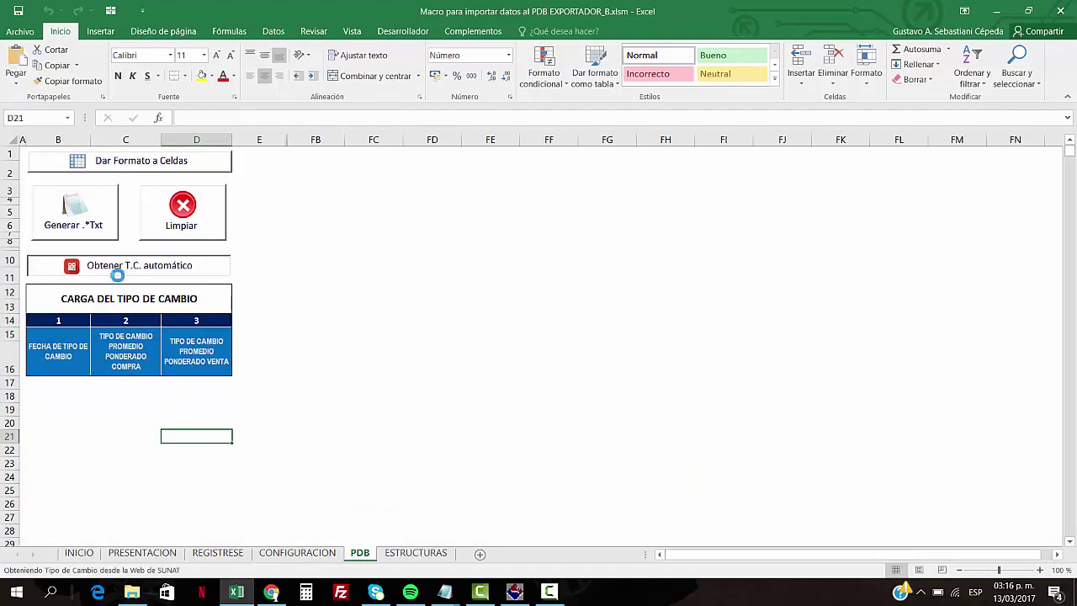
{"action": "scroll", "coordinate": [120, 416], "scroll_direction": "down", "scroll_amount": 1}
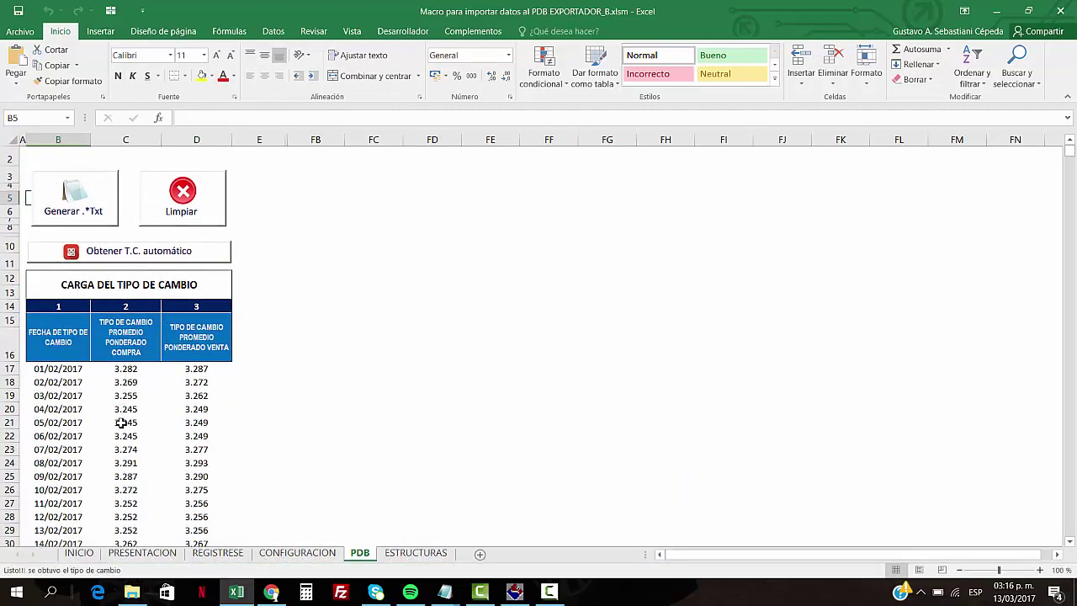
{"action": "scroll", "coordinate": [121, 417], "scroll_direction": "down", "scroll_amount": 1}
{"action": "scroll", "coordinate": [120, 416], "scroll_direction": "down", "scroll_amount": 1}
{"action": "scroll", "coordinate": [120, 416], "scroll_direction": "down", "scroll_amount": 2}
{"action": "scroll", "coordinate": [120, 417], "scroll_direction": "down", "scroll_amount": 2}
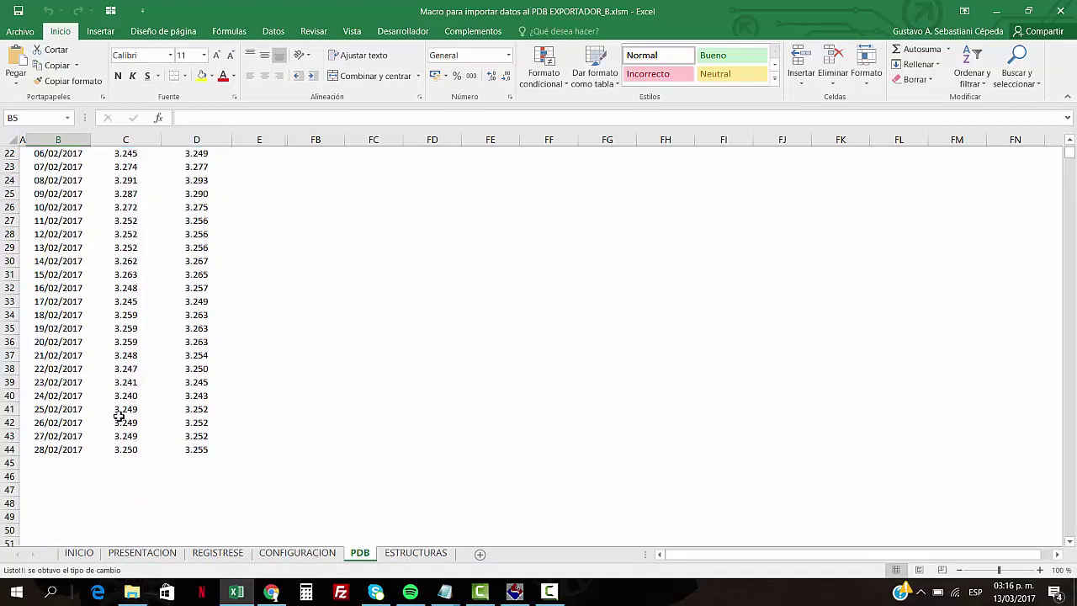
{"action": "scroll", "coordinate": [121, 417], "scroll_direction": "up", "scroll_amount": 4}
{"action": "scroll", "coordinate": [120, 416], "scroll_direction": "up", "scroll_amount": 3}
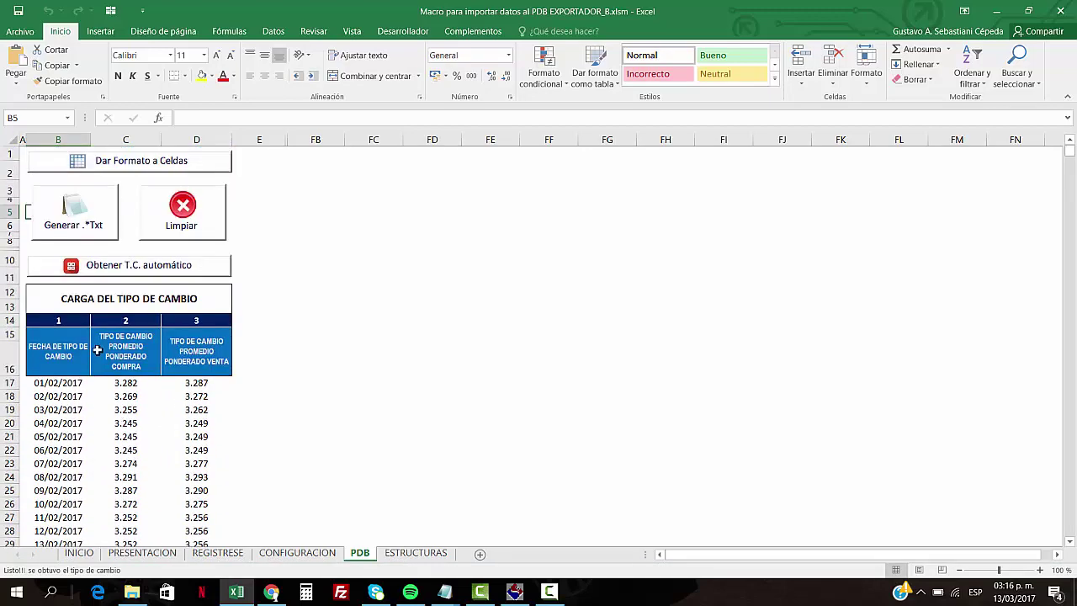
{"action": "scroll", "coordinate": [207, 358], "scroll_direction": "down", "scroll_amount": 5}
{"action": "scroll", "coordinate": [207, 358], "scroll_direction": "down", "scroll_amount": 4}
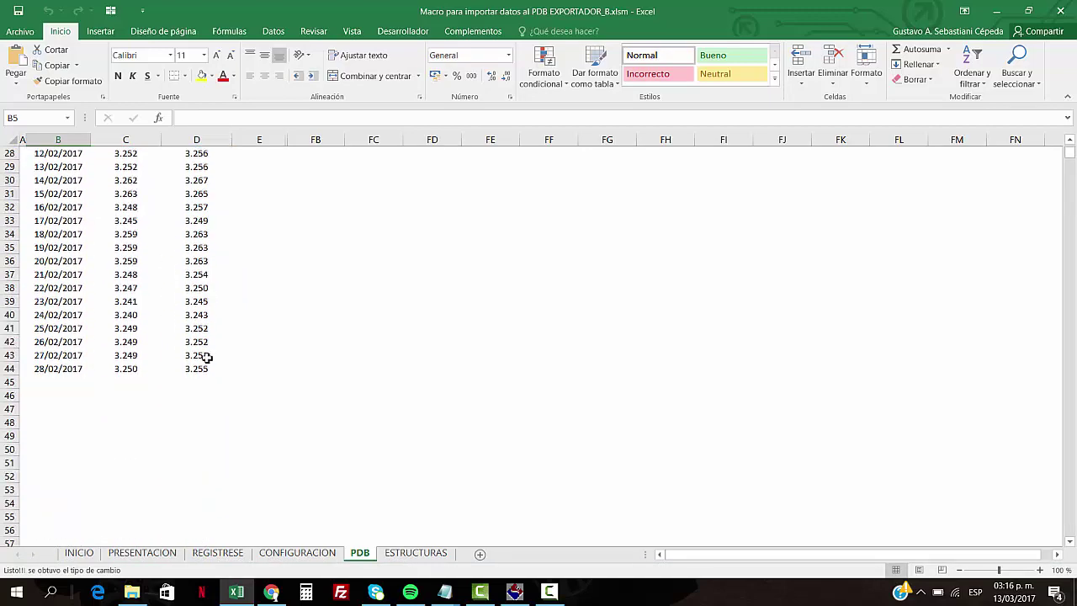
{"action": "scroll", "coordinate": [207, 358], "scroll_direction": "up", "scroll_amount": 1}
{"action": "scroll", "coordinate": [207, 358], "scroll_direction": "up", "scroll_amount": 5}
{"action": "scroll", "coordinate": [207, 358], "scroll_direction": "up", "scroll_amount": 3}
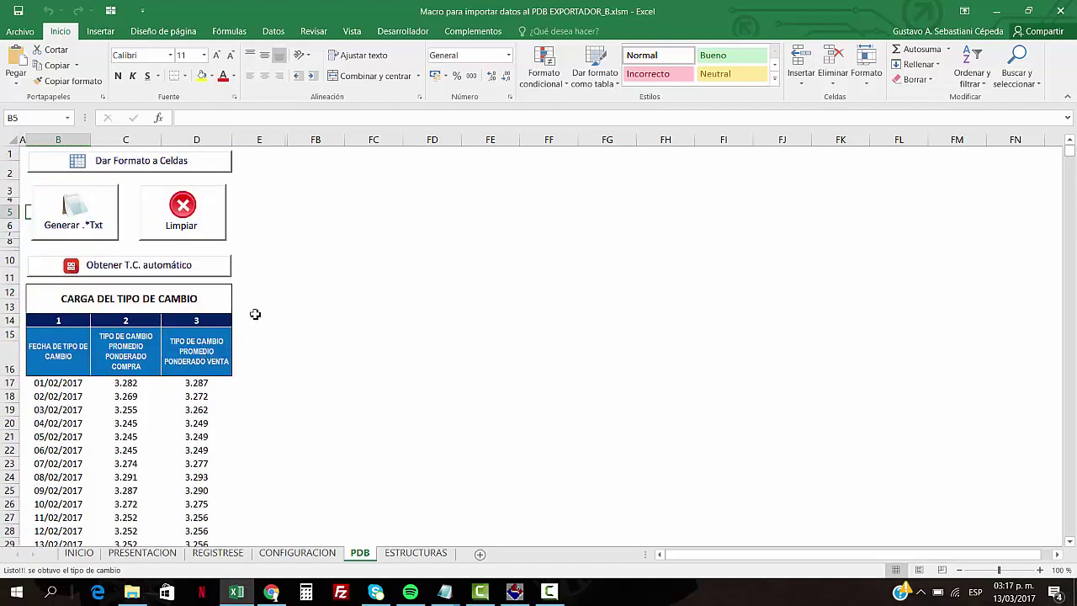
- Generate the exchange-rate .tc file and open the A PDB - PRUEBAS folder
{"action": "left_click", "coordinate": [92, 213]}
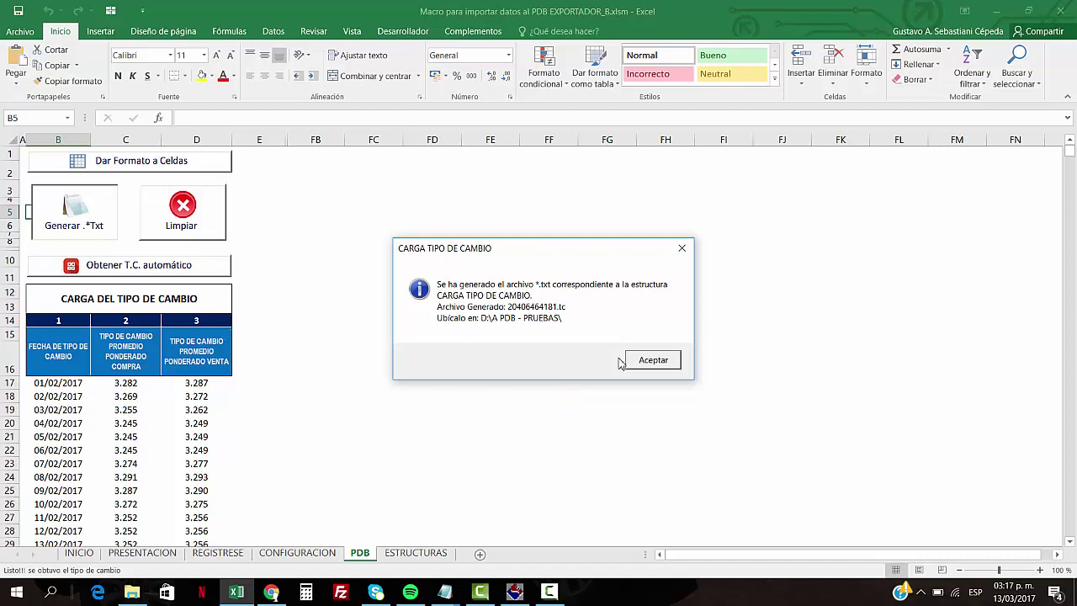
{"action": "left_click", "coordinate": [648, 364]}
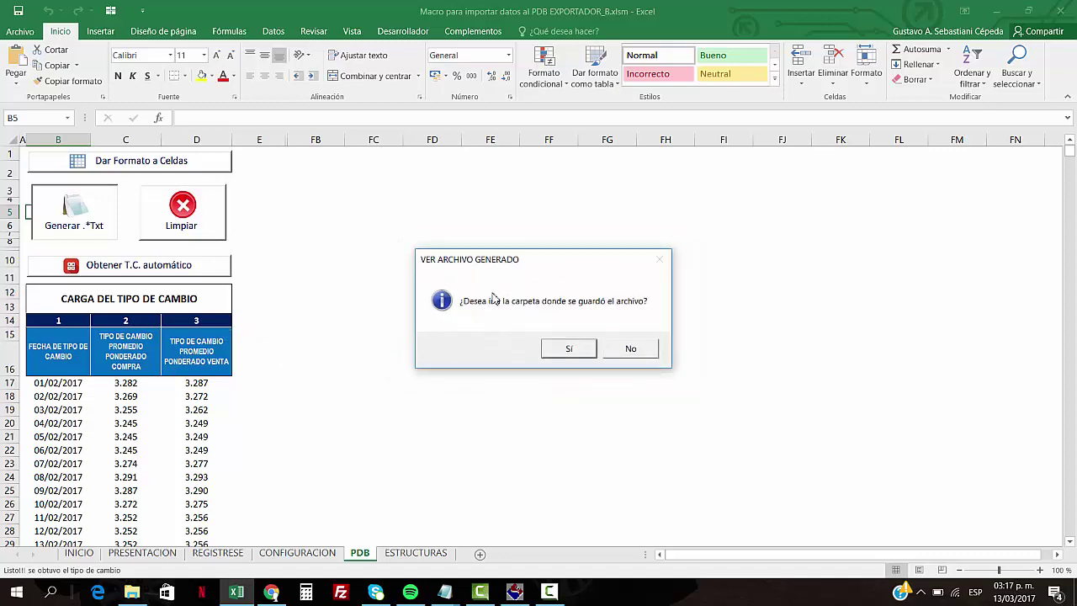
{"action": "left_click", "coordinate": [572, 355]}
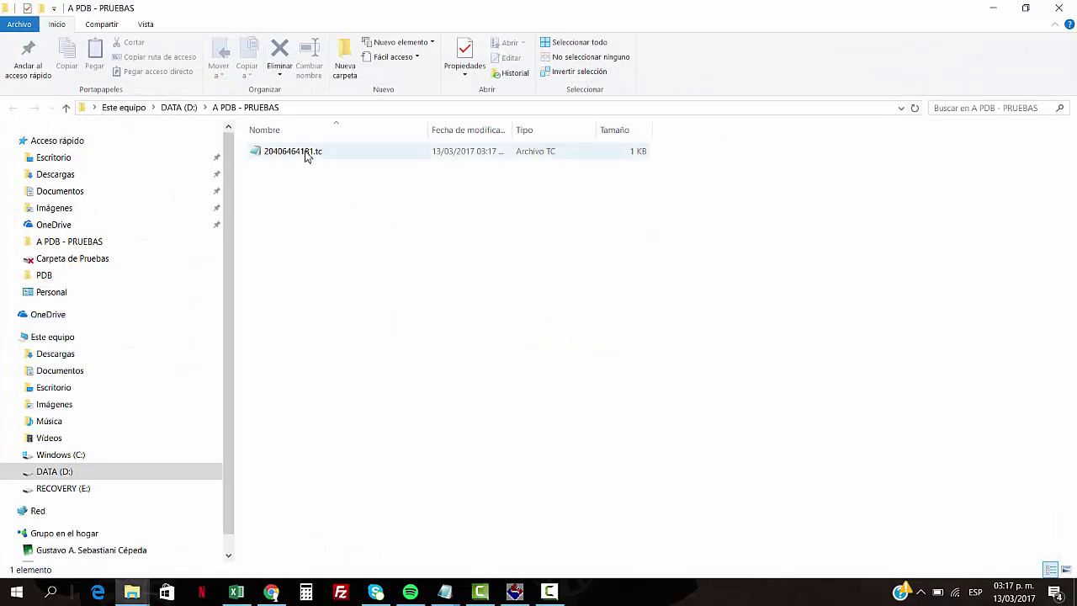
- Inspect the .tc file's February 2017 date|buy|sell rates in Notepad, then close it
{"action": "double_click", "coordinate": [305, 151]}
{"action": "double_click", "coordinate": [576, 290]}
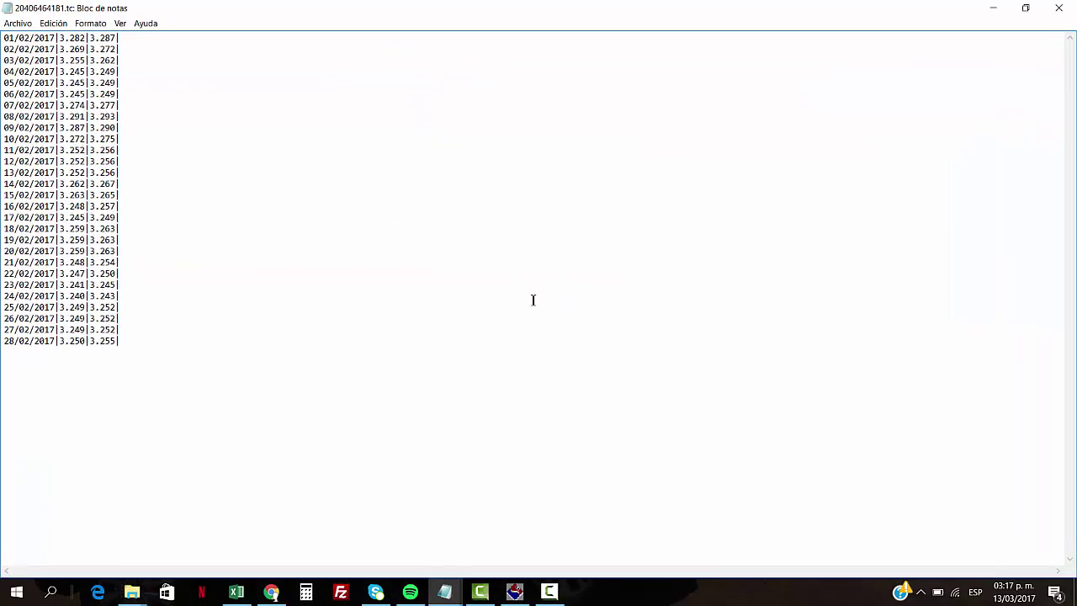
{"action": "key", "text": "ctrl+a"}
{"action": "left_click", "coordinate": [1059, 8]}
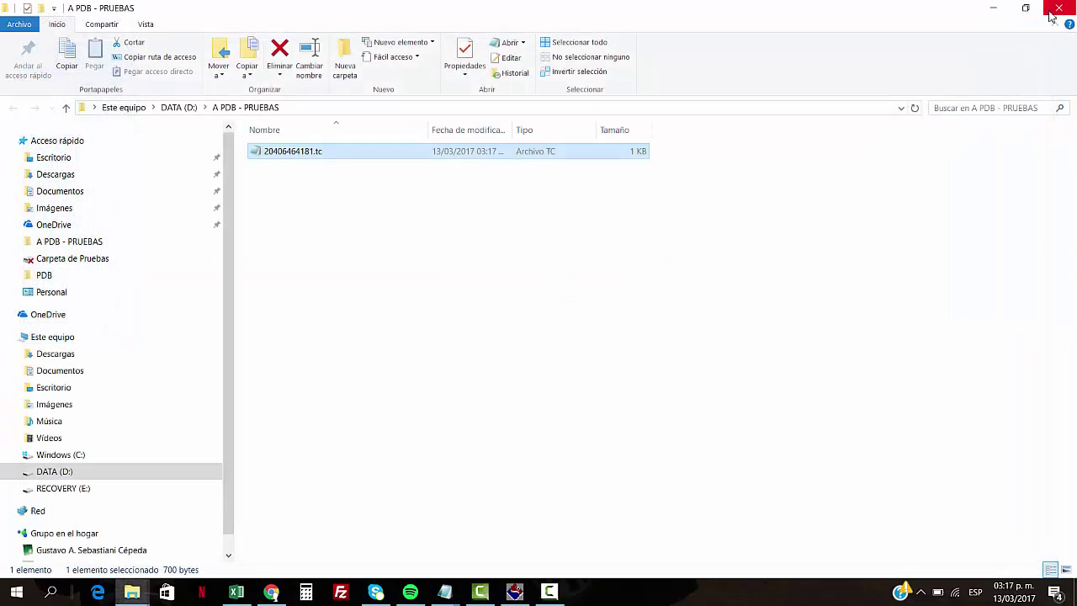
{"action": "left_click", "coordinate": [994, 7]}
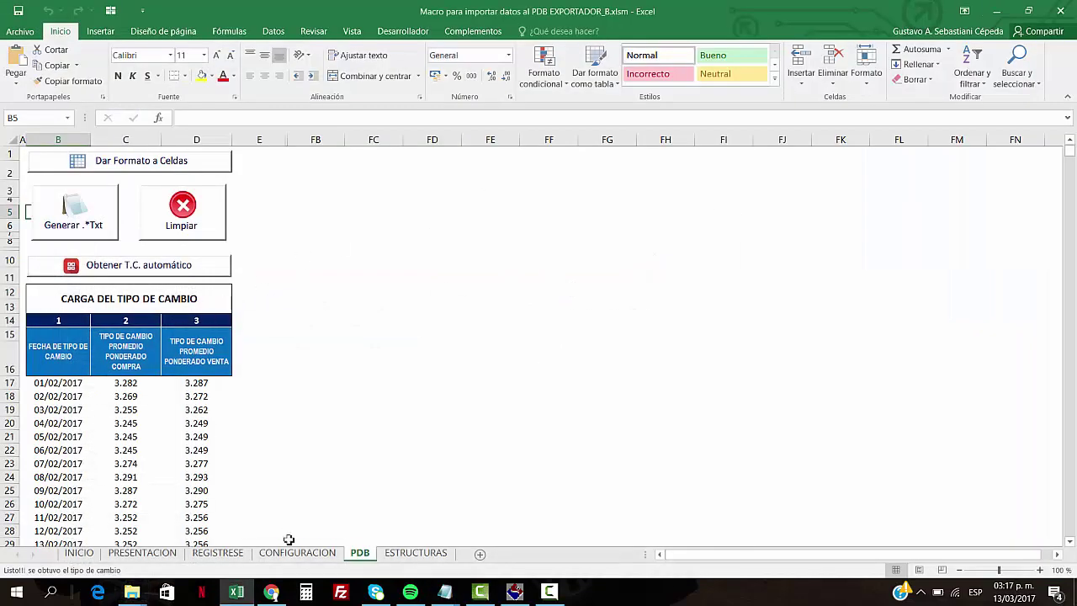
- Tick 'Carga de comprobantes de compras' on CONFIGURACION and go back to the PDB sheet
{"action": "left_click", "coordinate": [328, 554]}
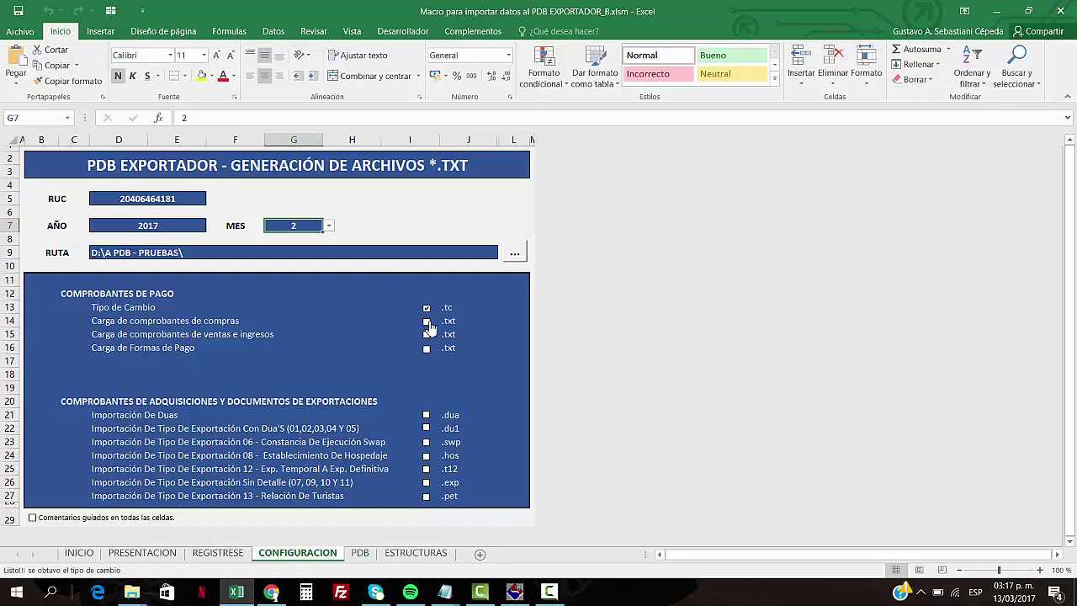
{"action": "left_click", "coordinate": [427, 323]}
{"action": "left_click", "coordinate": [360, 553]}
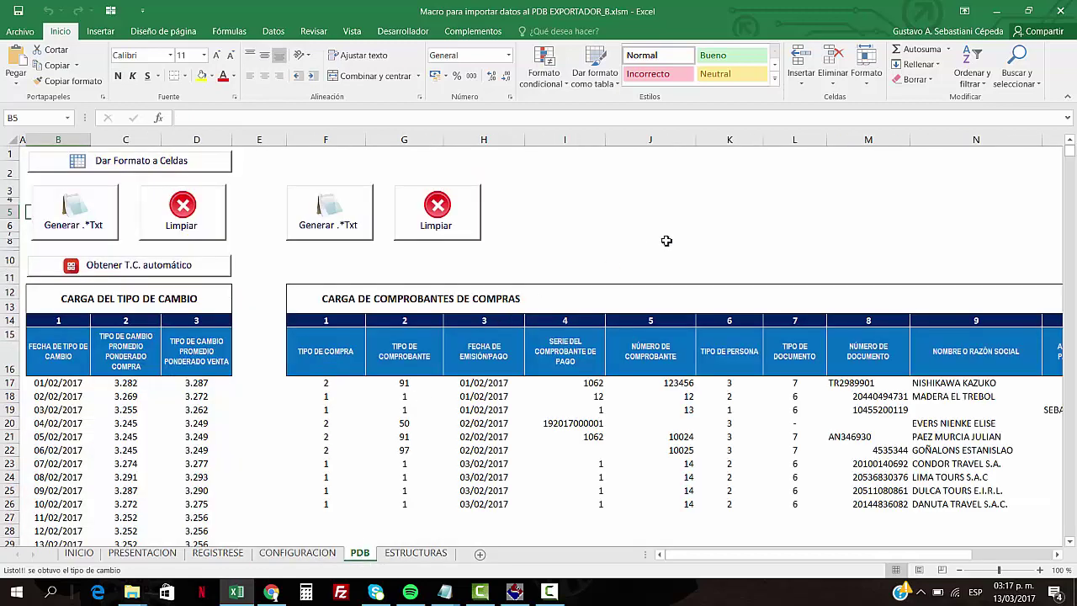
{"action": "left_click", "coordinate": [671, 240]}
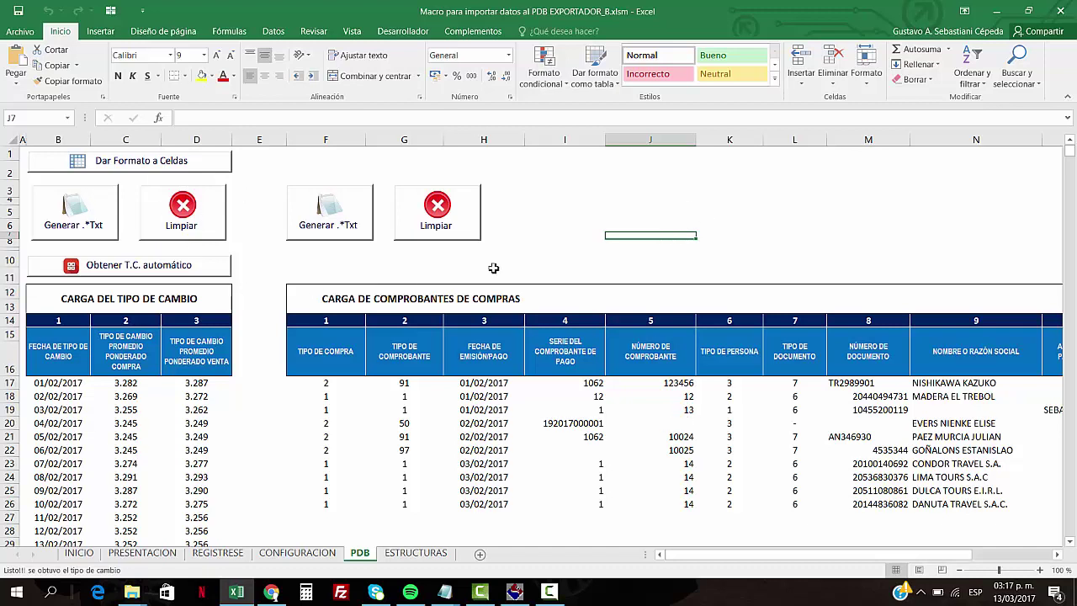
{"action": "mouse_move", "coordinate": [783, 555]}
{"action": "left_mouse_down"}
{"action": "mouse_move", "coordinate": [815, 552]}
{"action": "mouse_move", "coordinate": [788, 552]}
{"action": "left_mouse_up"}
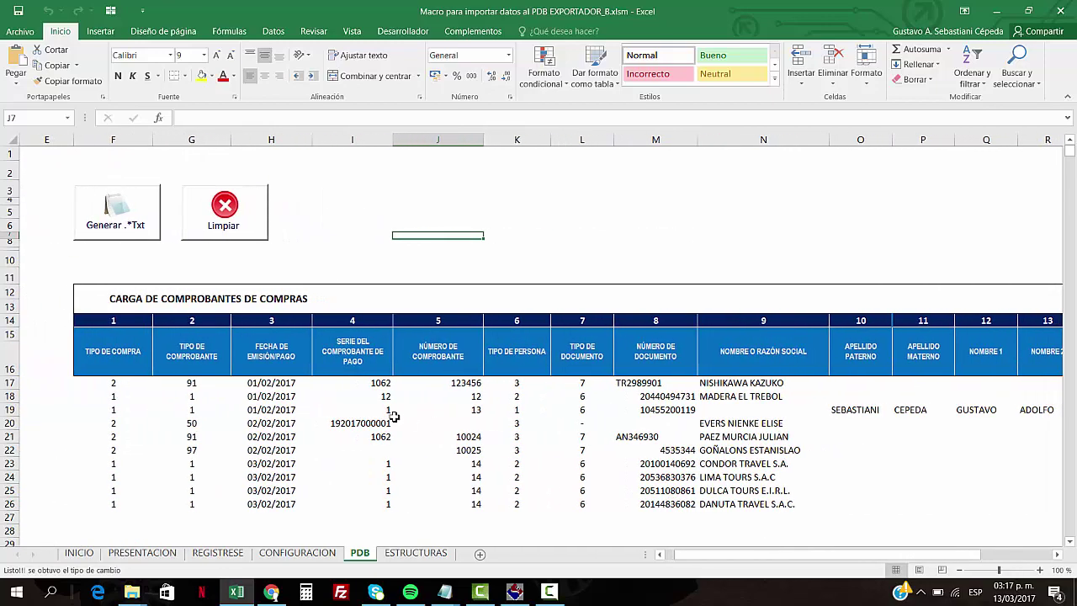
{"action": "left_click_drag", "start_coordinate": [367, 419], "coordinate": [360, 425]}
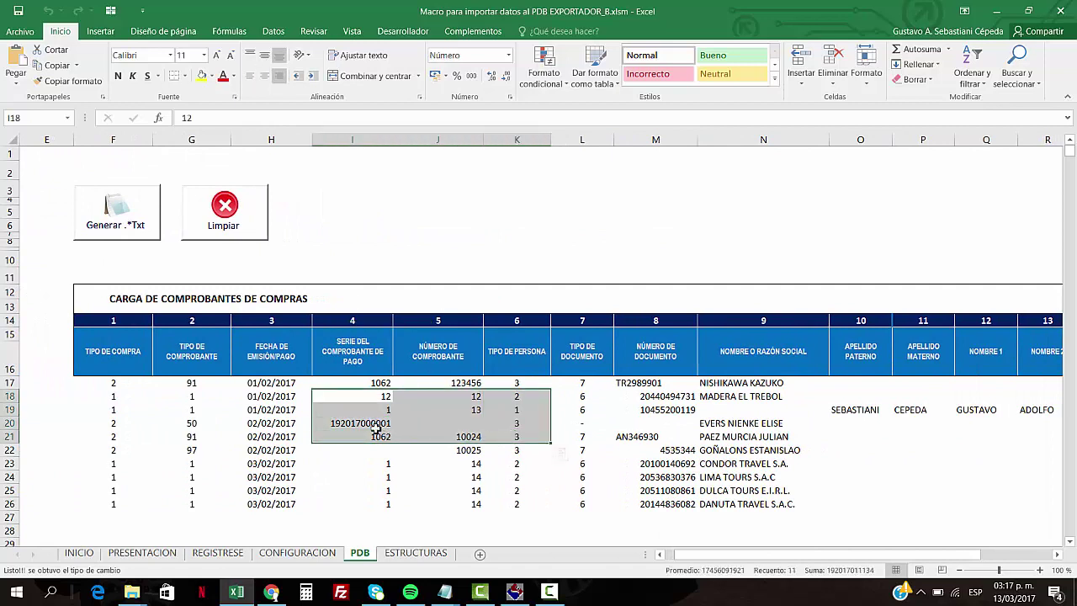
{"action": "left_click", "coordinate": [509, 58]}
{"action": "left_click", "coordinate": [505, 80]}
{"action": "left_click", "coordinate": [318, 461]}
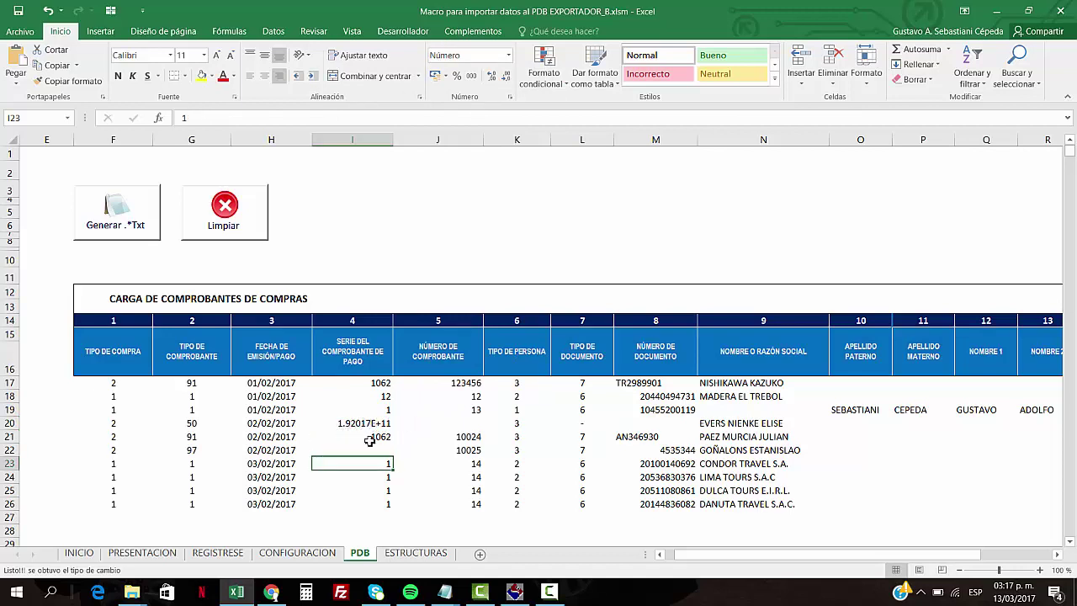
- Check I20's stored series value and the series column's header guidance
{"action": "left_click", "coordinate": [368, 426]}
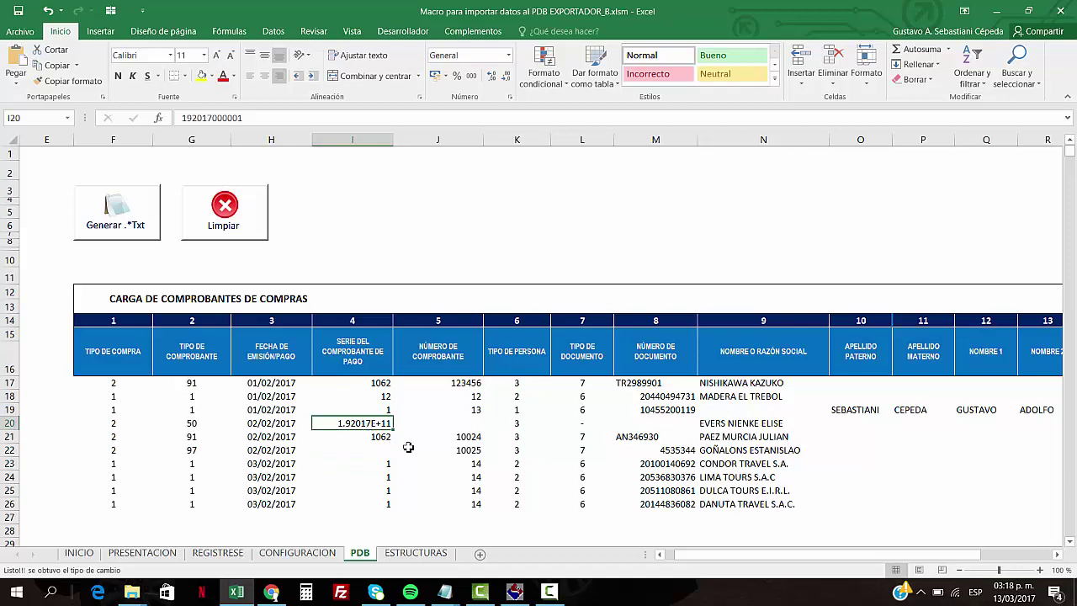
{"action": "left_click", "coordinate": [372, 354]}
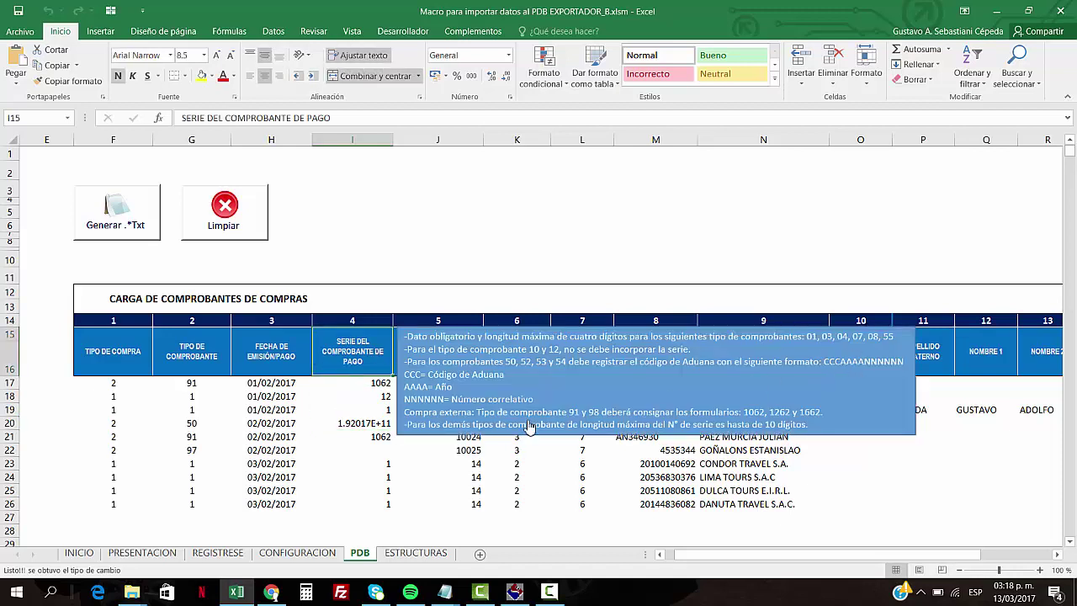
{"action": "left_click", "coordinate": [367, 422]}
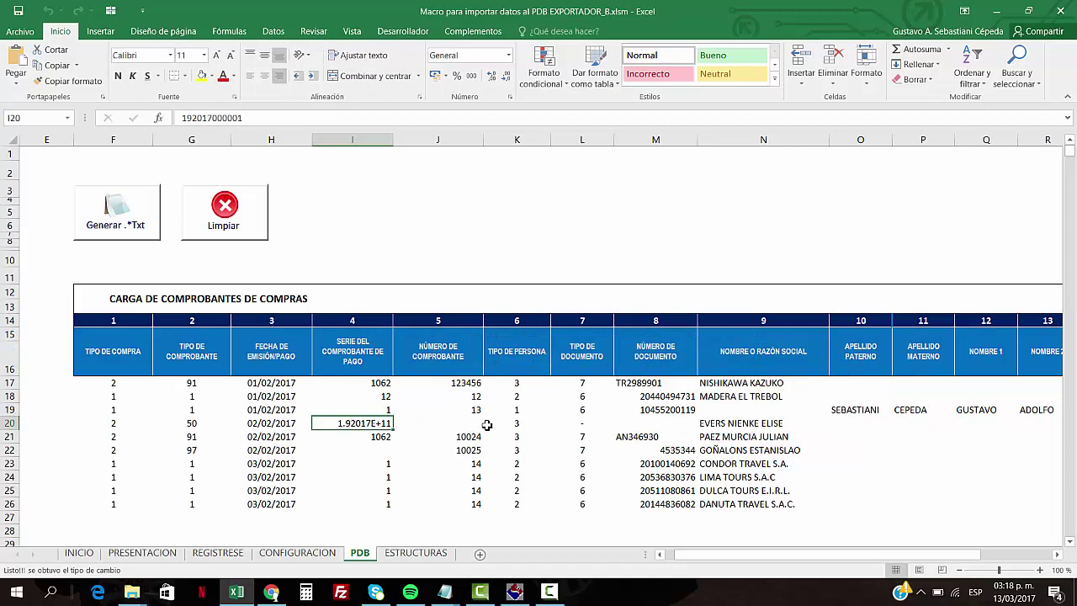
- Show the H19:H23 dates as General serial numbers and fill K19:M24 yellow
{"action": "left_click_drag", "start_coordinate": [271, 410], "coordinate": [271, 464]}
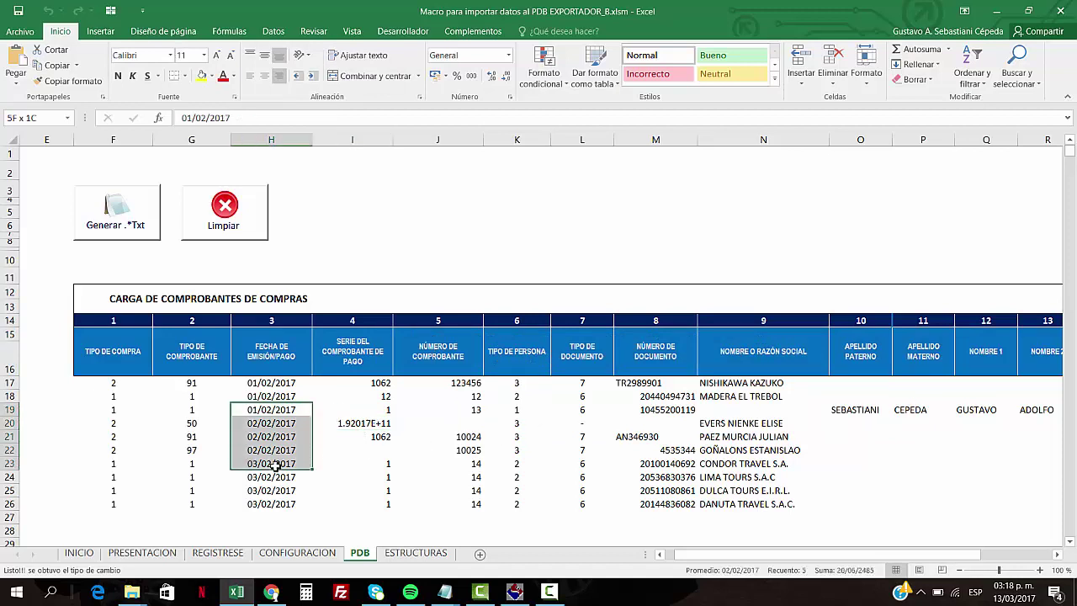
{"action": "left_click", "coordinate": [507, 56]}
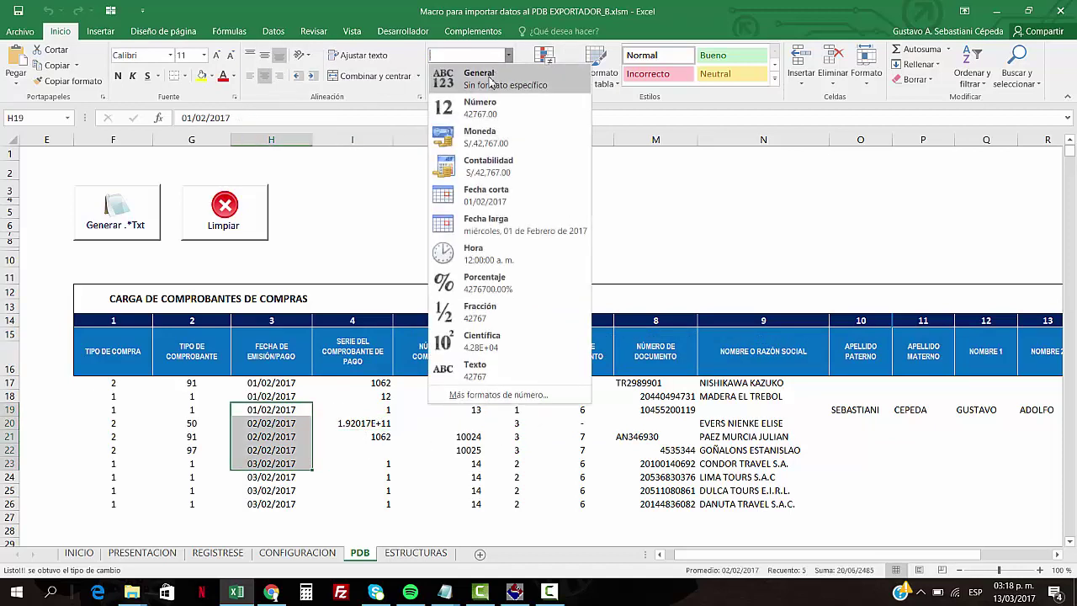
{"action": "left_click", "coordinate": [493, 79]}
{"action": "left_click", "coordinate": [302, 435]}
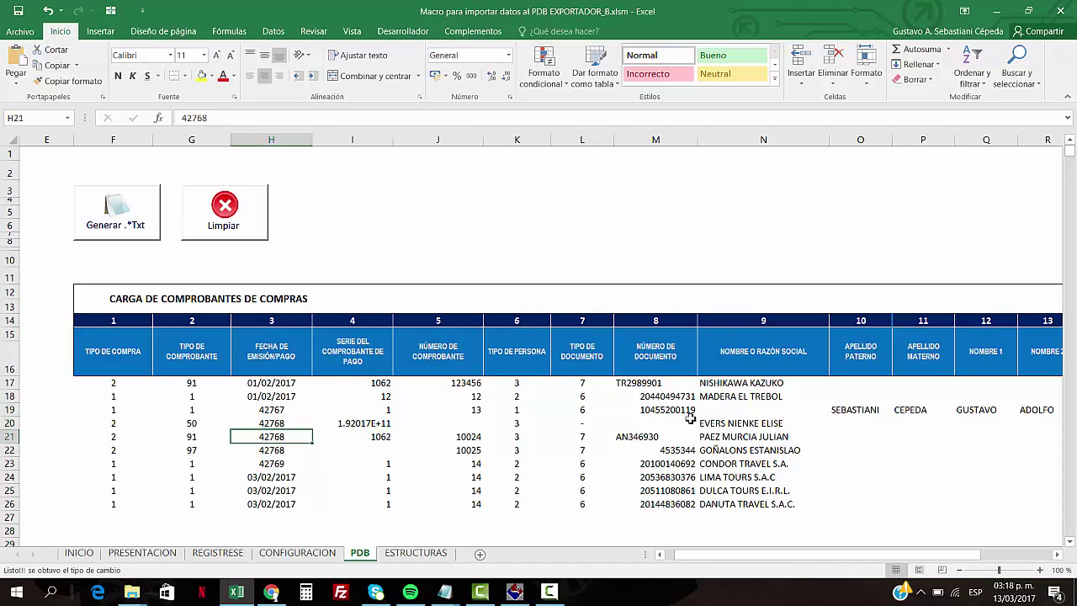
{"action": "left_click_drag", "start_coordinate": [686, 411], "coordinate": [519, 473]}
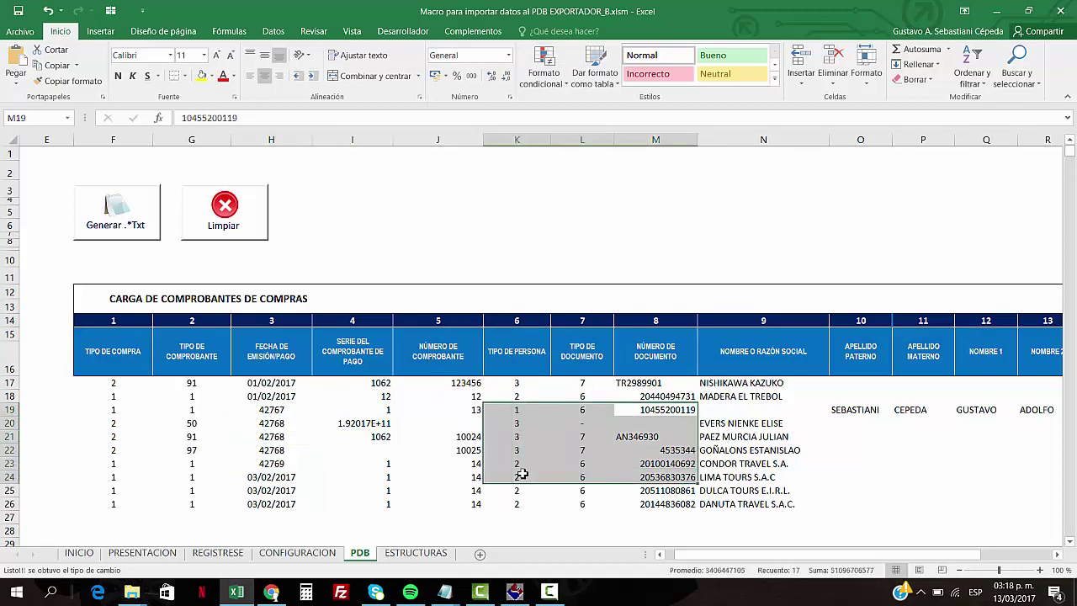
{"action": "left_click", "coordinate": [202, 77]}
- Apply All Borders to G17:I24 and N19:O25, then inspect the series in I20
{"action": "left_click_drag", "start_coordinate": [192, 383], "coordinate": [362, 476]}
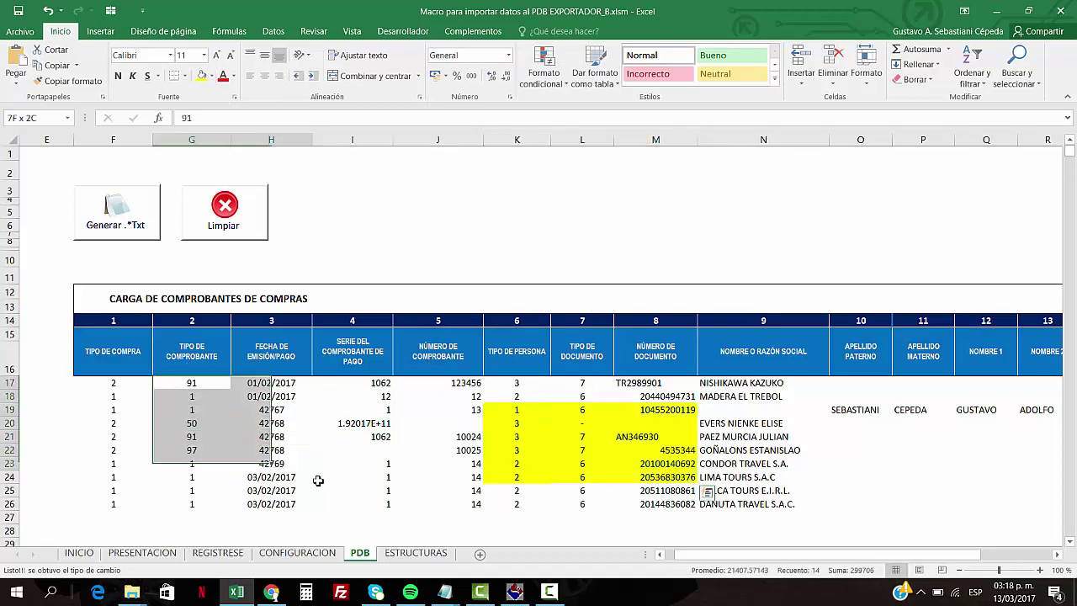
{"action": "left_click", "coordinate": [185, 76]}
{"action": "left_click", "coordinate": [191, 204]}
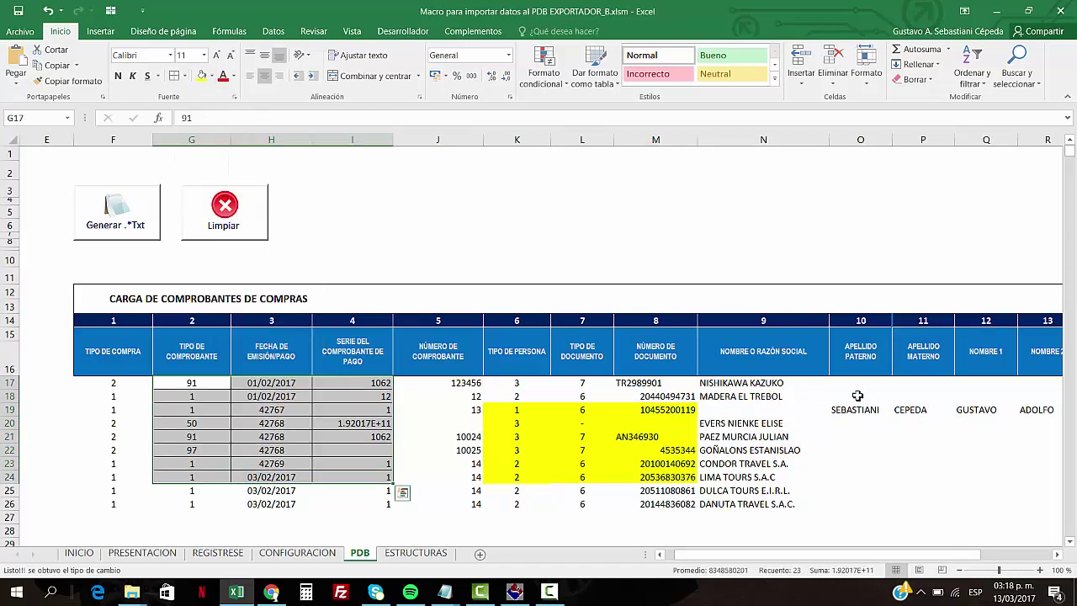
{"action": "left_click_drag", "start_coordinate": [858, 410], "coordinate": [732, 493]}
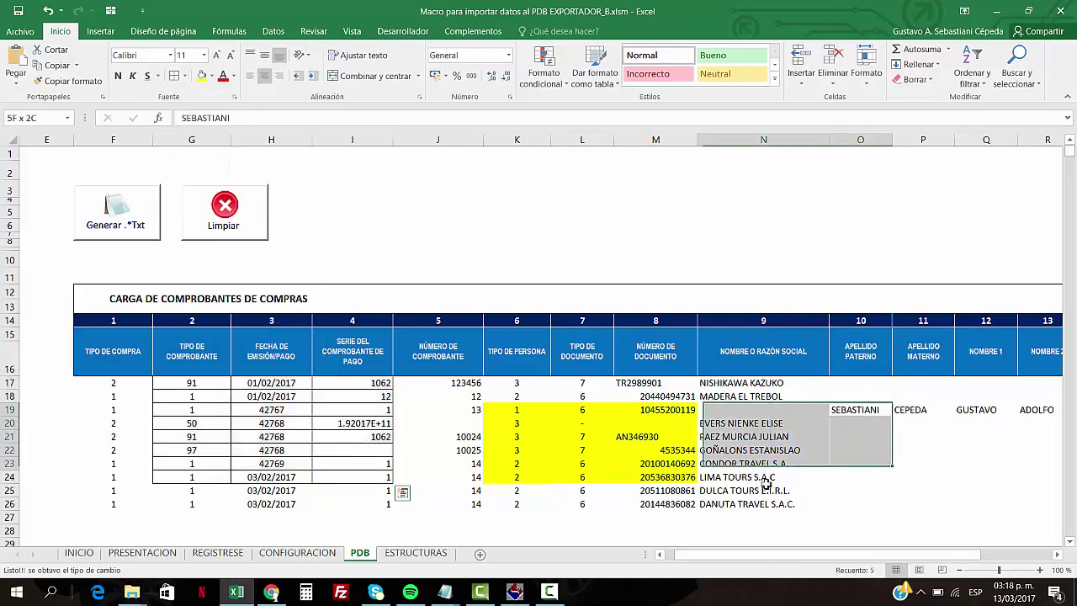
{"action": "left_click", "coordinate": [174, 75]}
{"action": "left_click", "coordinate": [994, 426]}
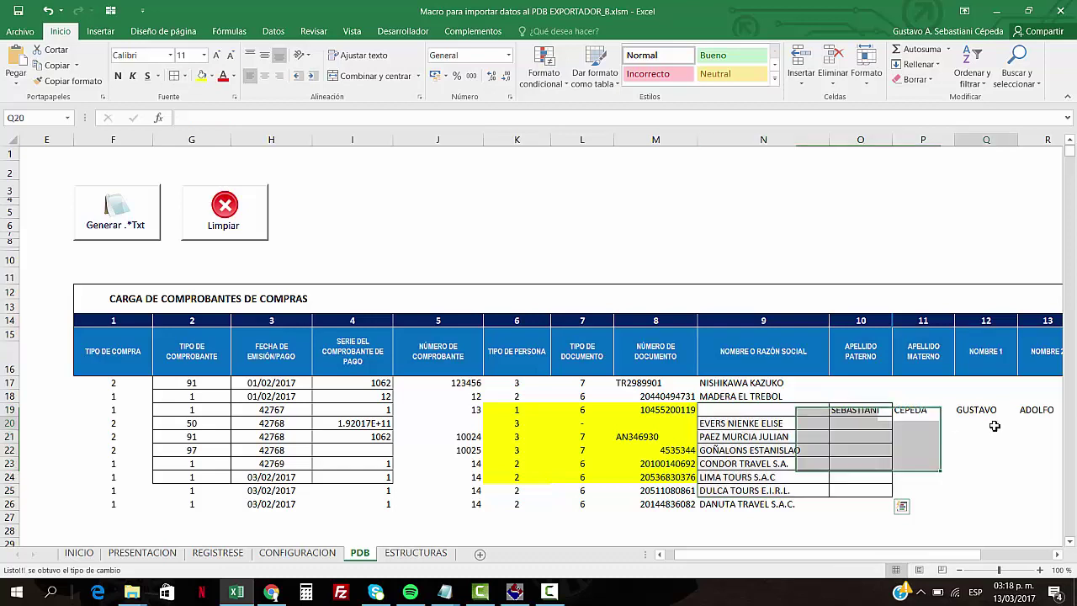
{"action": "left_click", "coordinate": [379, 423]}
{"action": "left_click", "coordinate": [505, 428]}
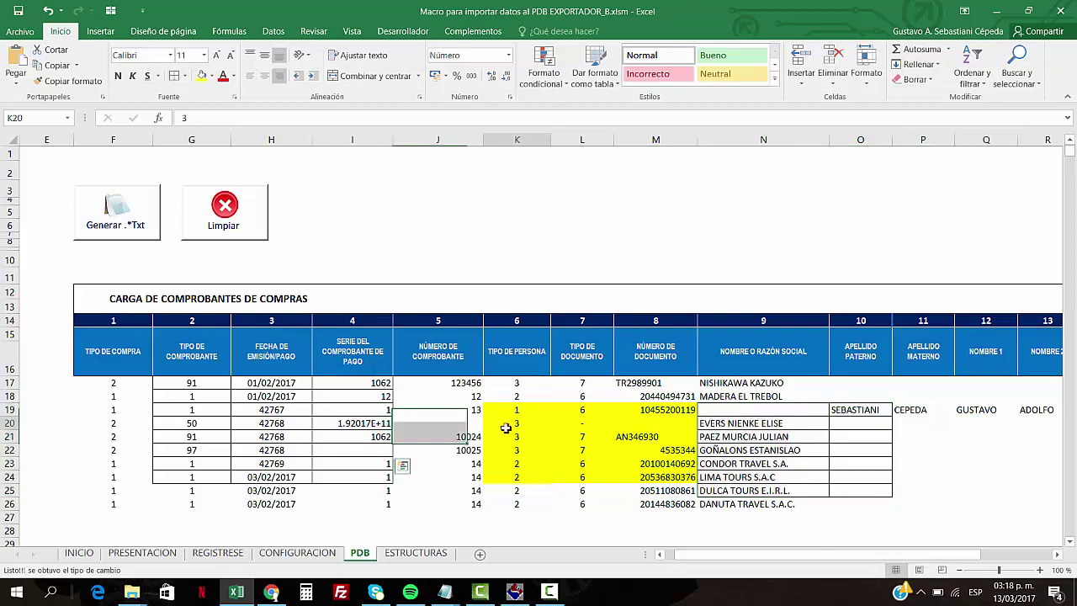
{"action": "left_click_drag", "start_coordinate": [845, 556], "coordinate": [833, 556]}
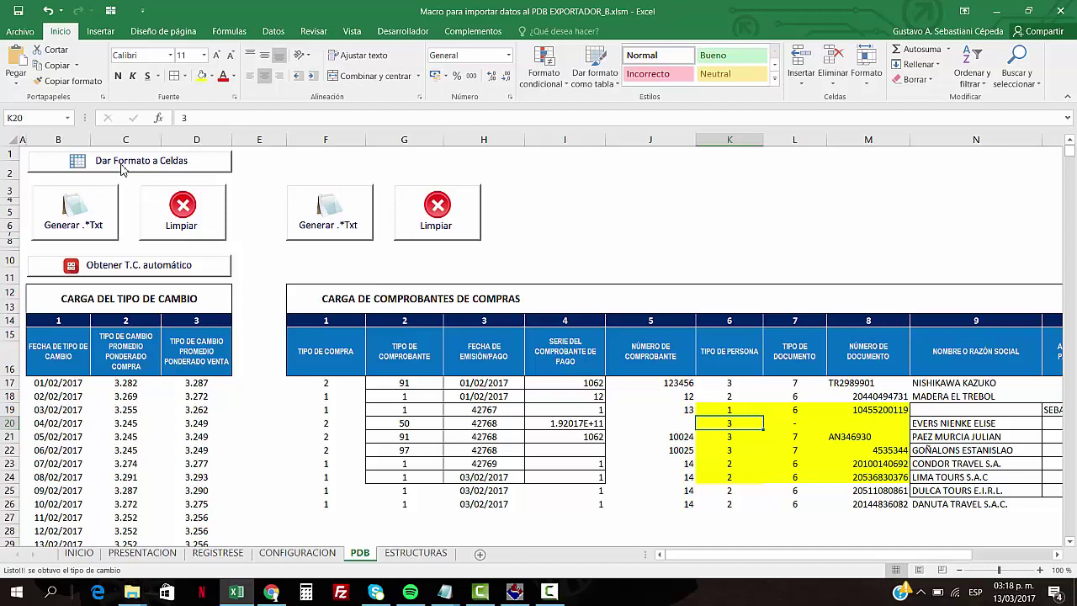
{"action": "left_click", "coordinate": [122, 168]}
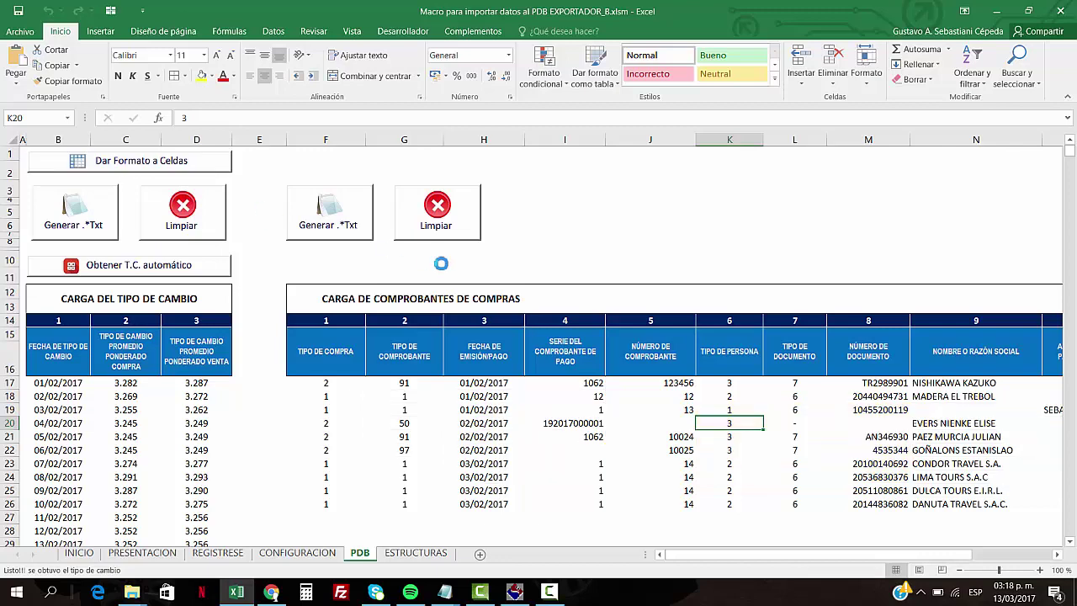
{"action": "scroll", "coordinate": [463, 328], "scroll_direction": "down", "scroll_amount": 1}
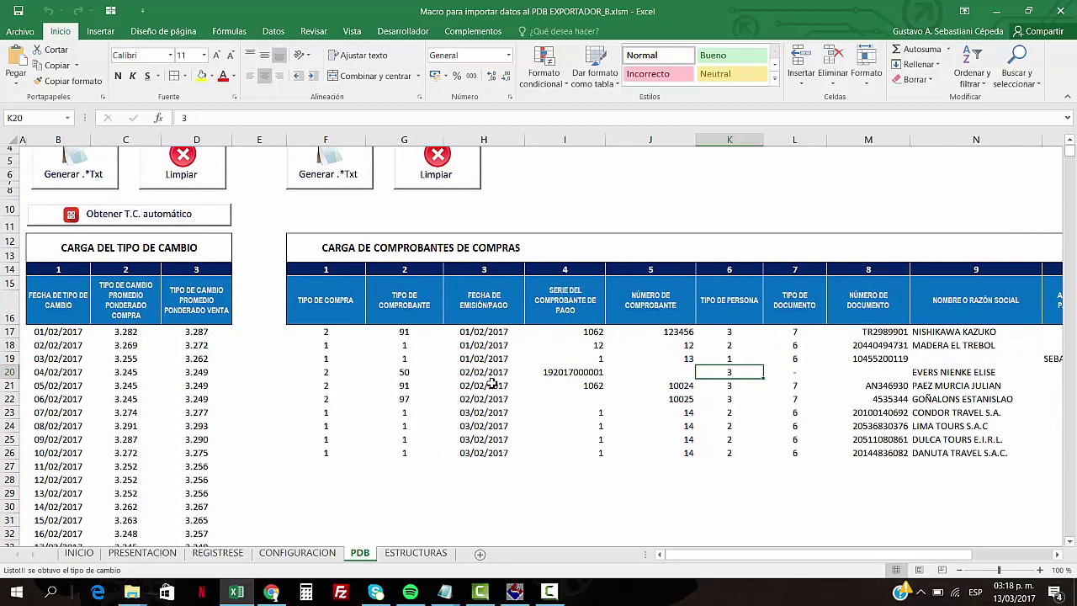
{"action": "left_click", "coordinate": [493, 384]}
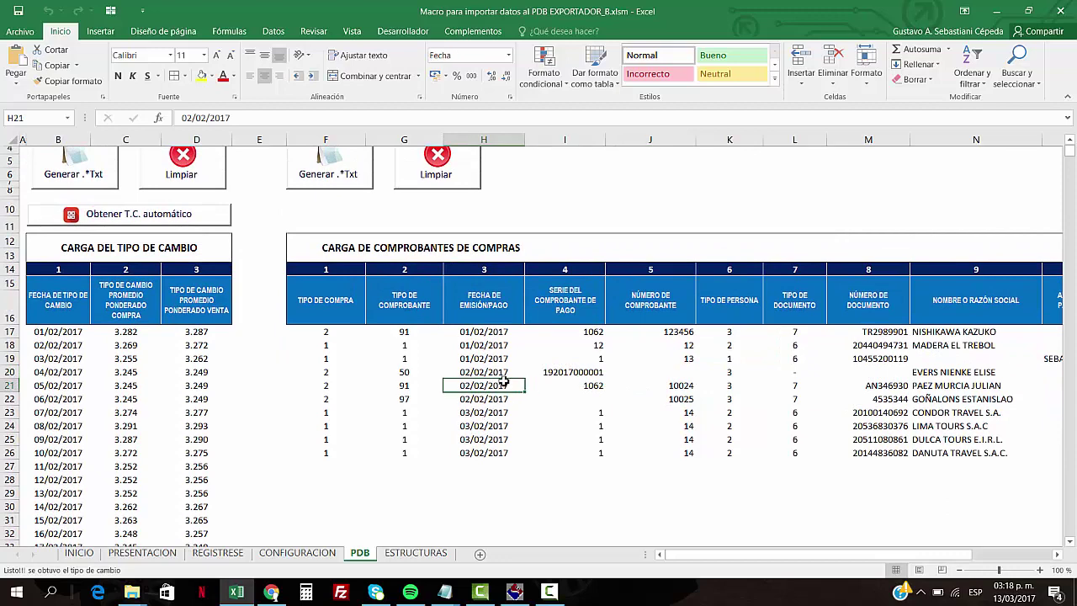
{"action": "left_click", "coordinate": [566, 374]}
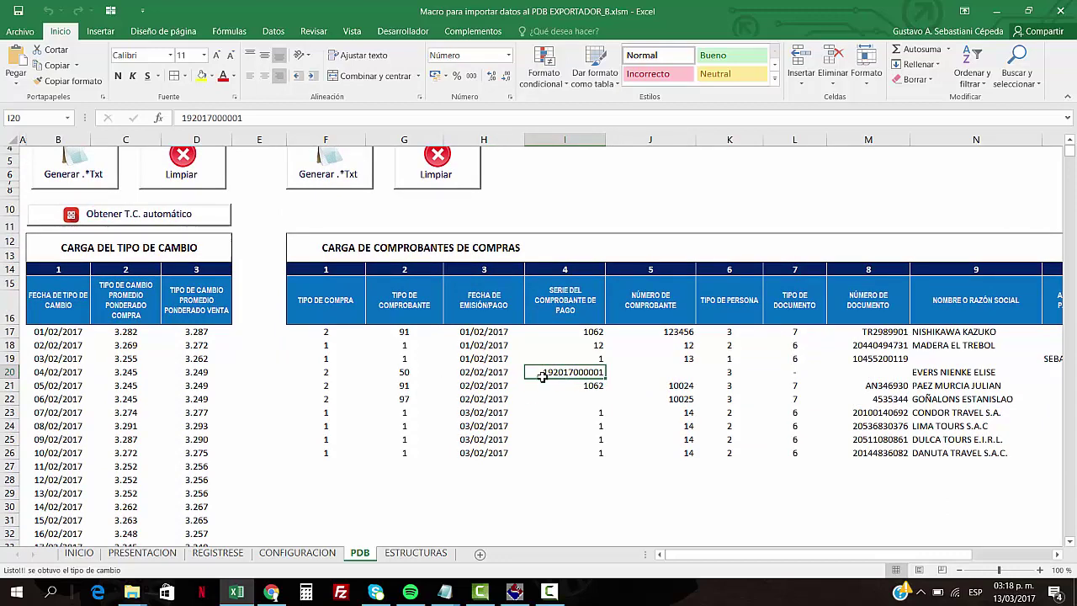
{"action": "scroll", "coordinate": [552, 370], "scroll_direction": "up", "scroll_amount": 2}
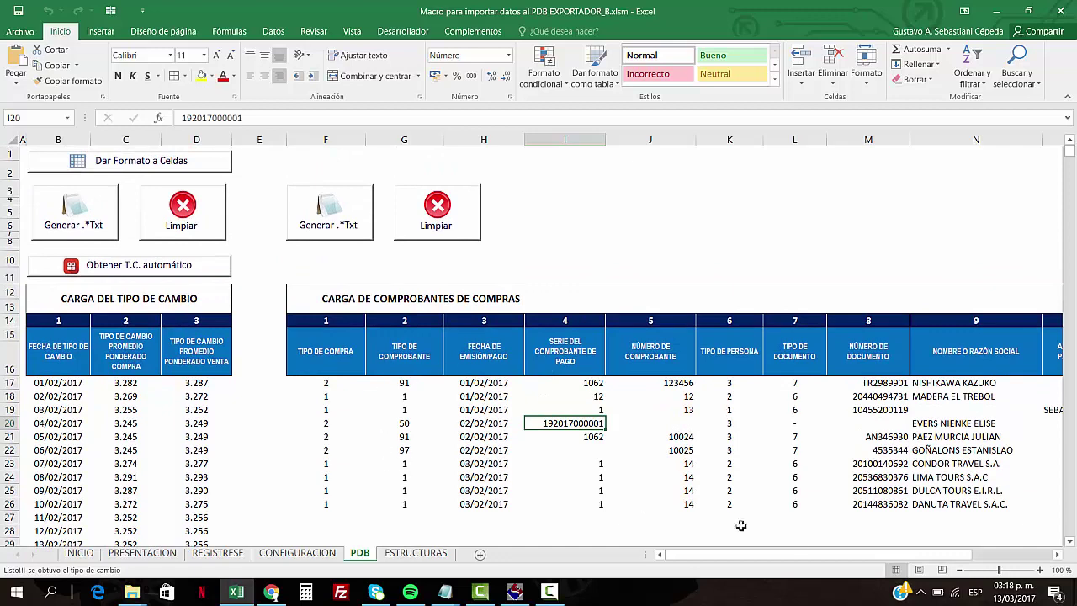
{"action": "left_click_drag", "start_coordinate": [771, 561], "coordinate": [803, 569]}
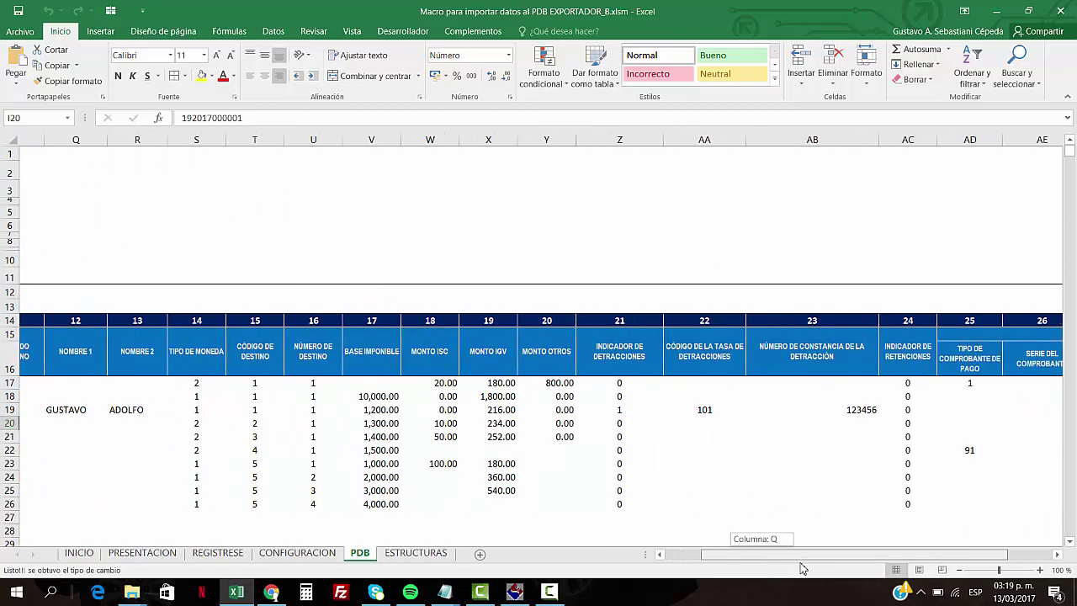
{"action": "left_click_drag", "start_coordinate": [803, 569], "coordinate": [455, 503]}
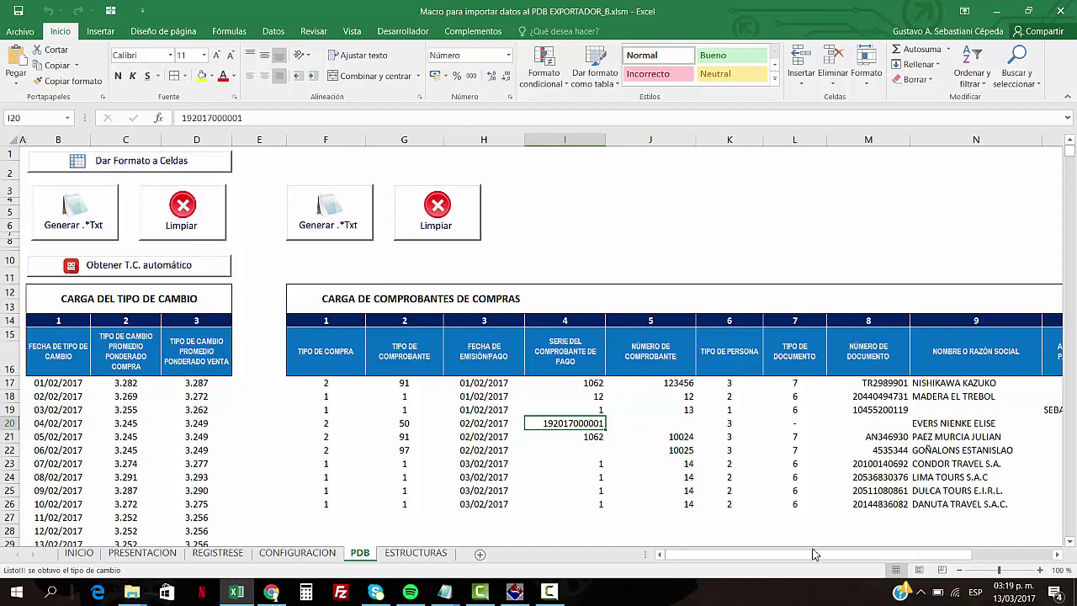
{"action": "left_click_drag", "start_coordinate": [814, 553], "coordinate": [817, 556]}
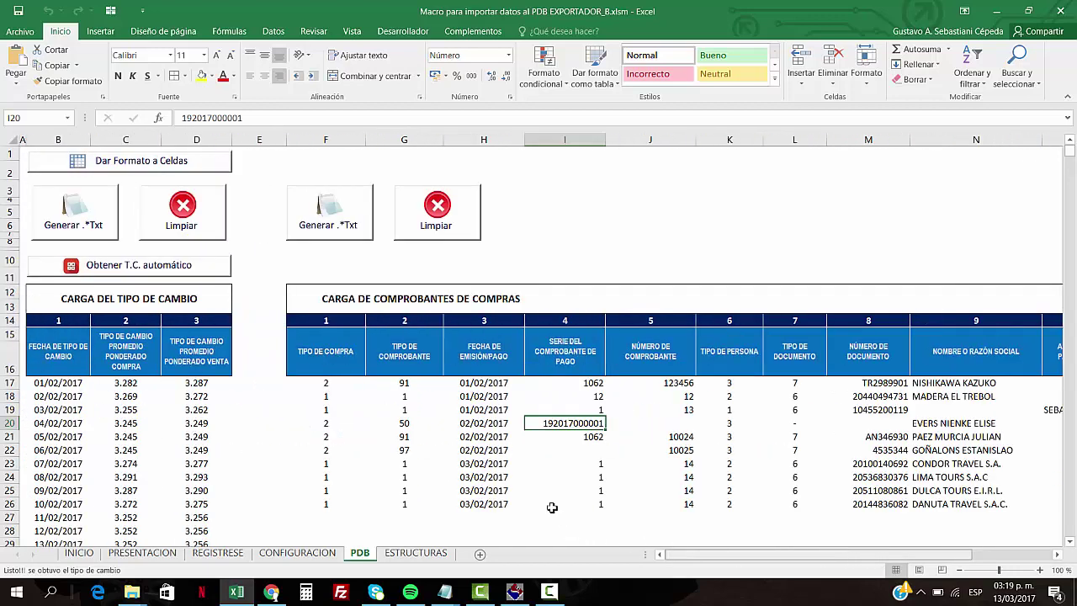
- Generate the purchase-receipts .txt file, declining to open the output folder
{"action": "left_click", "coordinate": [334, 226]}
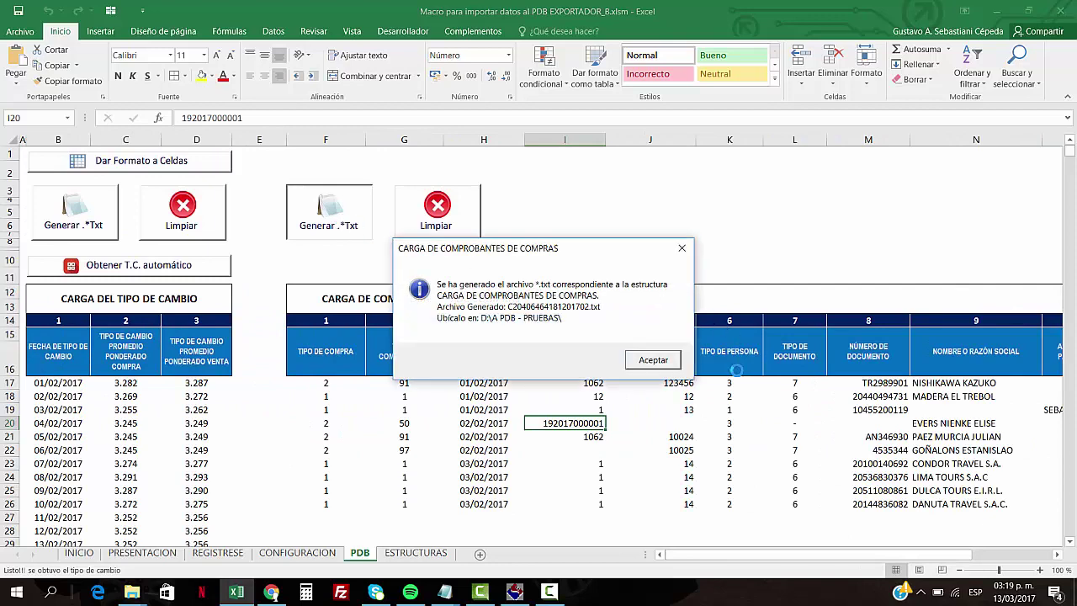
{"action": "left_click", "coordinate": [672, 360]}
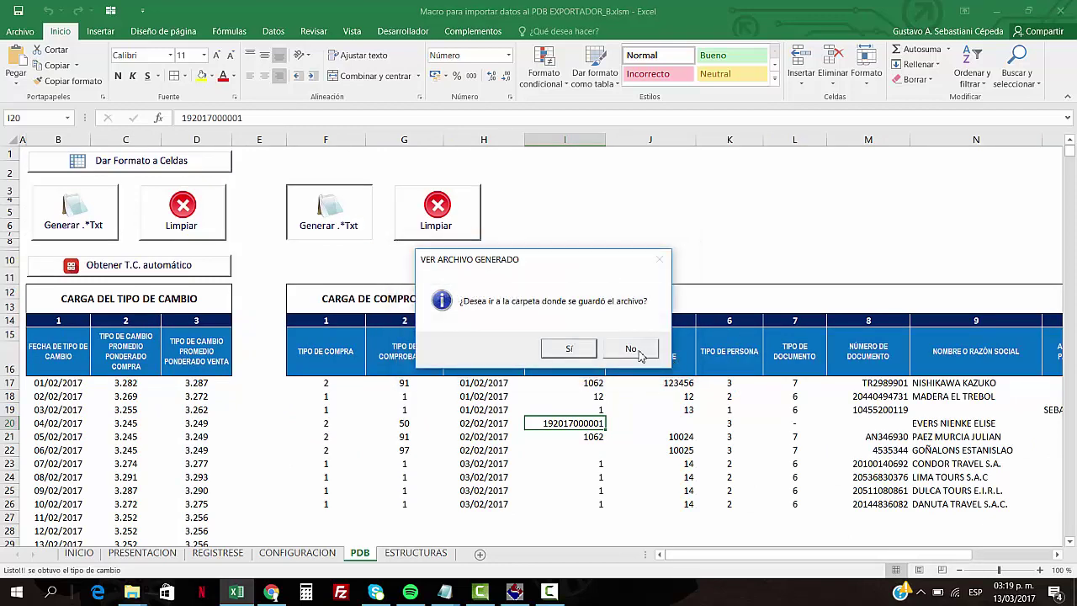
{"action": "left_click", "coordinate": [640, 354]}
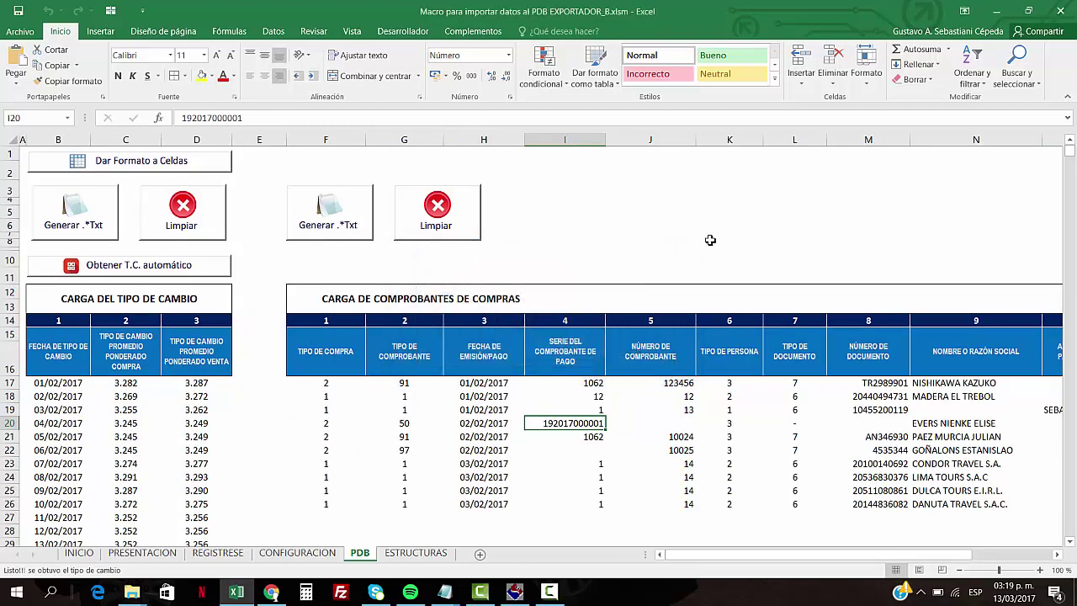
- Tick 'Carga de comprobantes de ventas e ingresos' on CONFIGURACION and show the sales table on PDB
{"action": "left_click", "coordinate": [312, 554]}
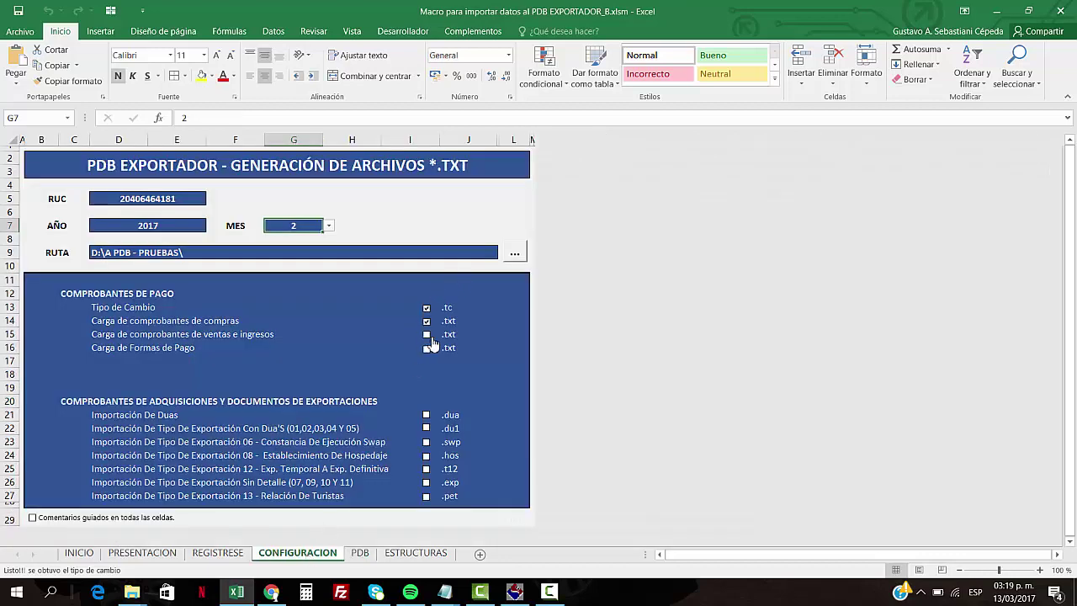
{"action": "left_click", "coordinate": [431, 336]}
{"action": "left_click", "coordinate": [360, 554]}
{"action": "left_click", "coordinate": [359, 554]}
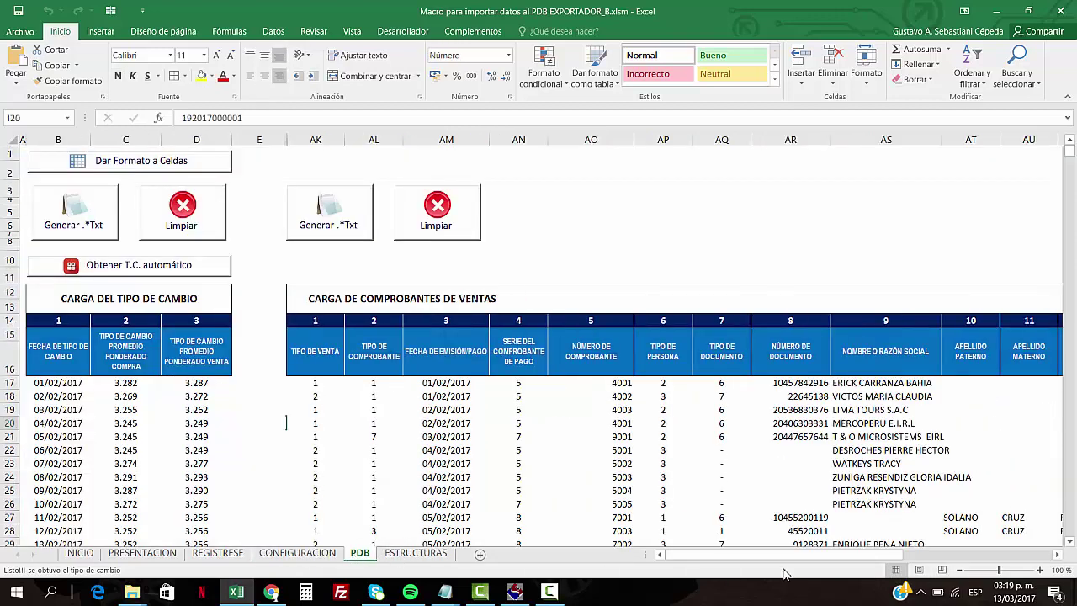
{"action": "mouse_move", "coordinate": [782, 560]}
{"action": "left_mouse_down"}
{"action": "mouse_move", "coordinate": [910, 564]}
{"action": "mouse_move", "coordinate": [872, 565]}
{"action": "left_mouse_up"}
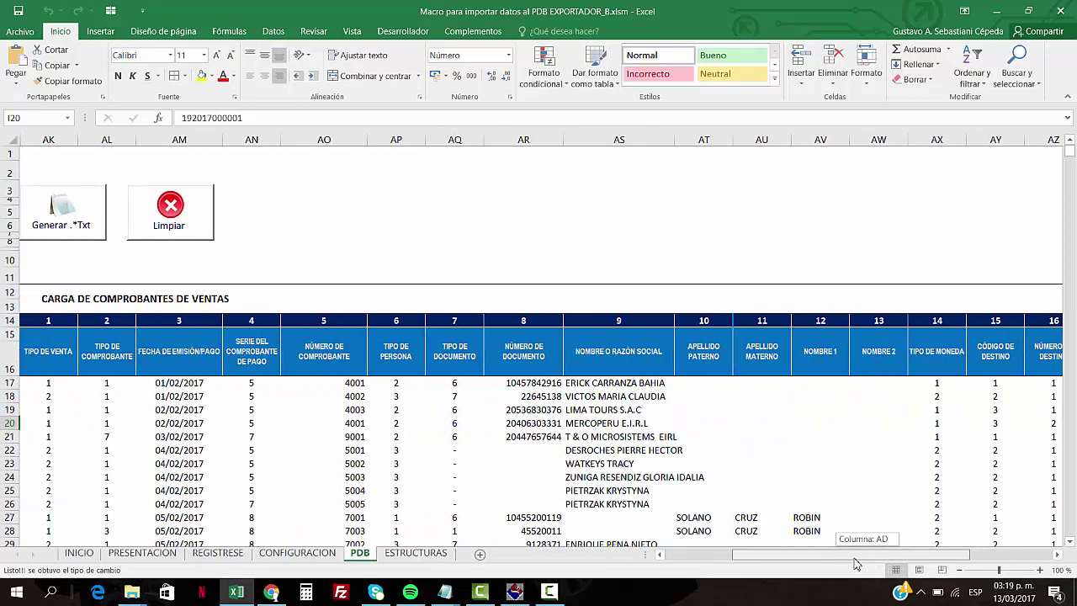
{"action": "left_click_drag", "start_coordinate": [872, 566], "coordinate": [838, 562]}
{"action": "scroll", "coordinate": [286, 425], "scroll_direction": "down", "scroll_amount": 2}
{"action": "scroll", "coordinate": [285, 425], "scroll_direction": "up", "scroll_amount": 2}
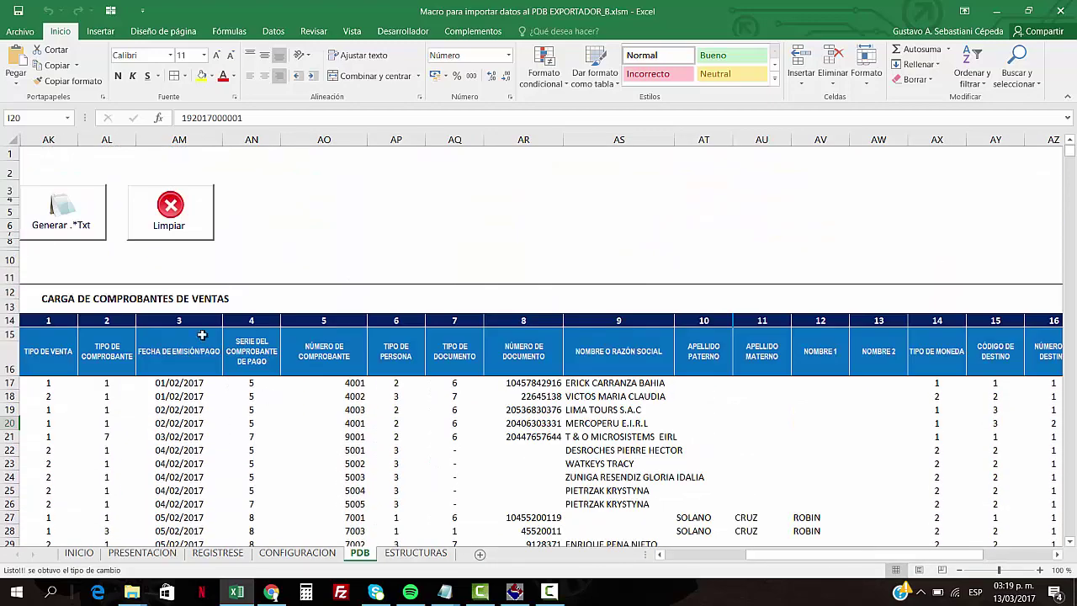
{"action": "left_click", "coordinate": [59, 211]}
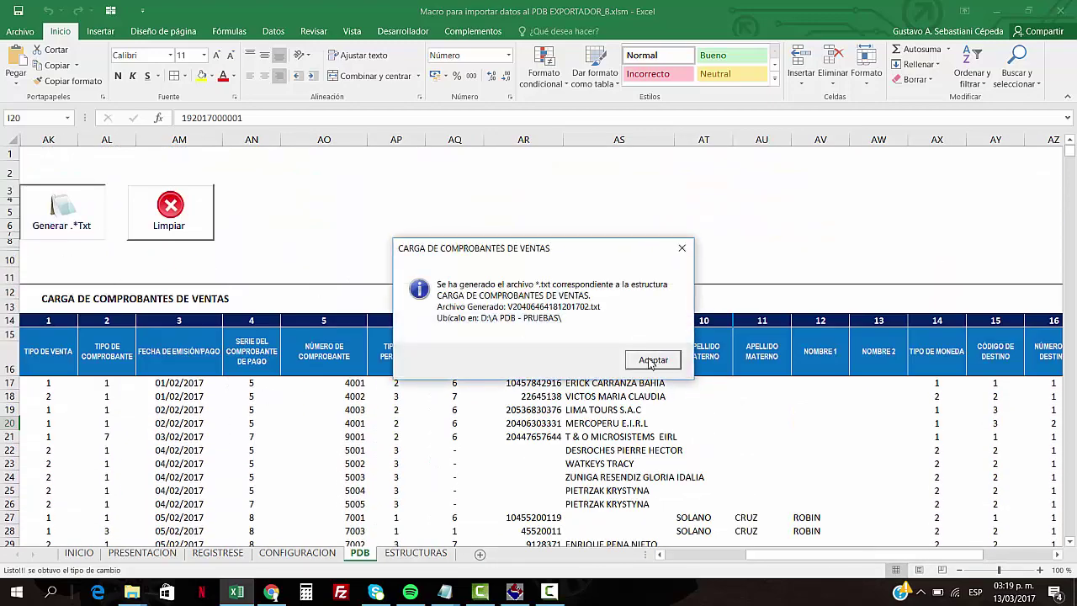
{"action": "left_click", "coordinate": [649, 361]}
{"action": "left_click", "coordinate": [633, 350]}
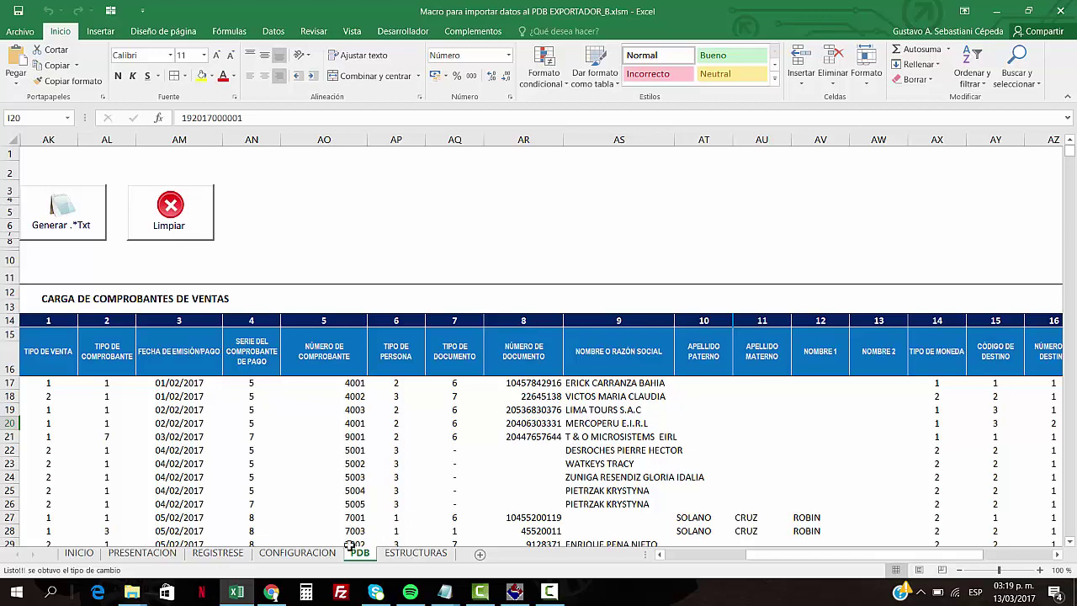
{"action": "left_click", "coordinate": [320, 554]}
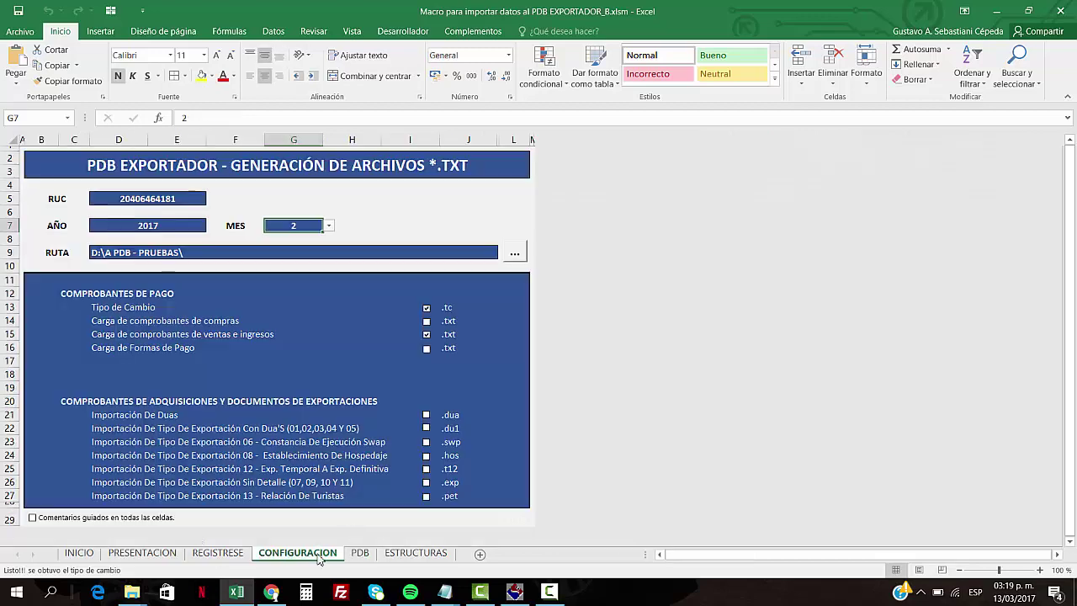
{"action": "left_click", "coordinate": [427, 348]}
- Delete the voucher data in BP17:BV23 of the Forma de Pago table, keeping payment details
{"action": "left_click", "coordinate": [360, 554]}
{"action": "left_click_drag", "start_coordinate": [1027, 553], "coordinate": [729, 552]}
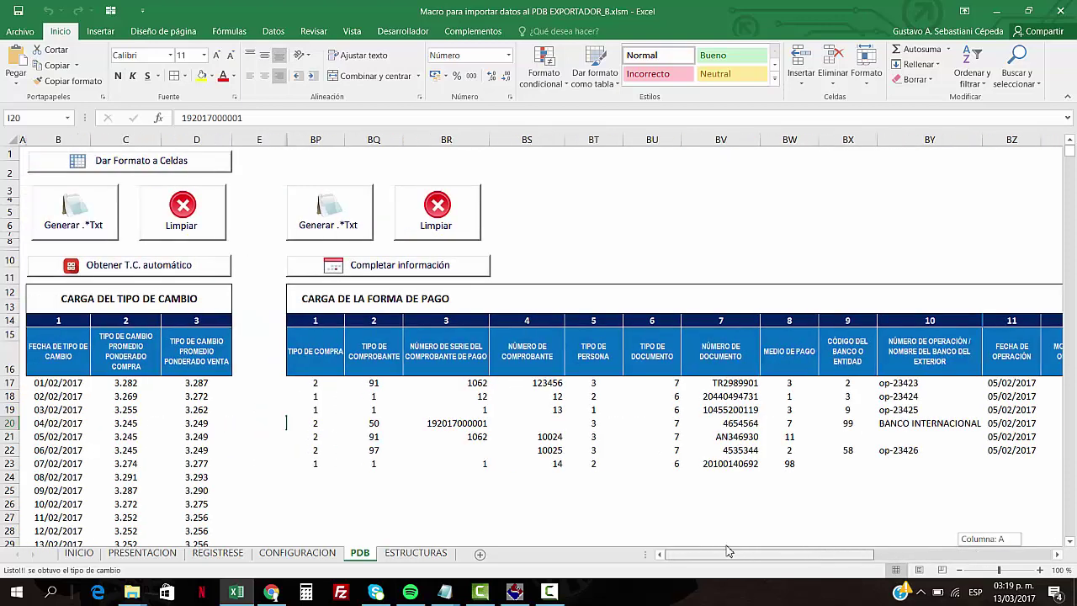
{"action": "left_click", "coordinate": [383, 422]}
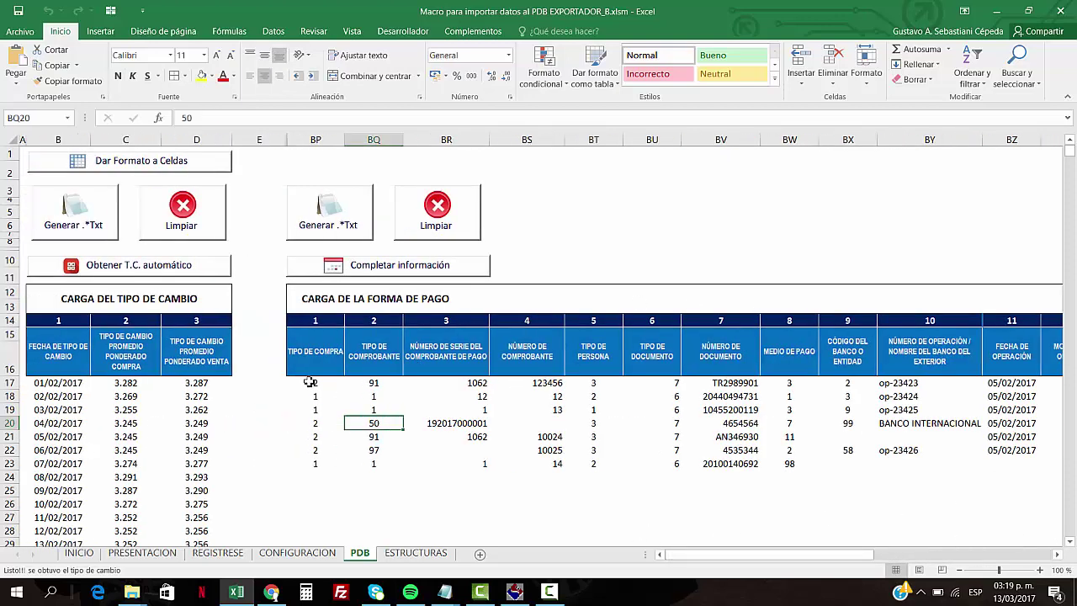
{"action": "left_click_drag", "start_coordinate": [310, 383], "coordinate": [716, 477]}
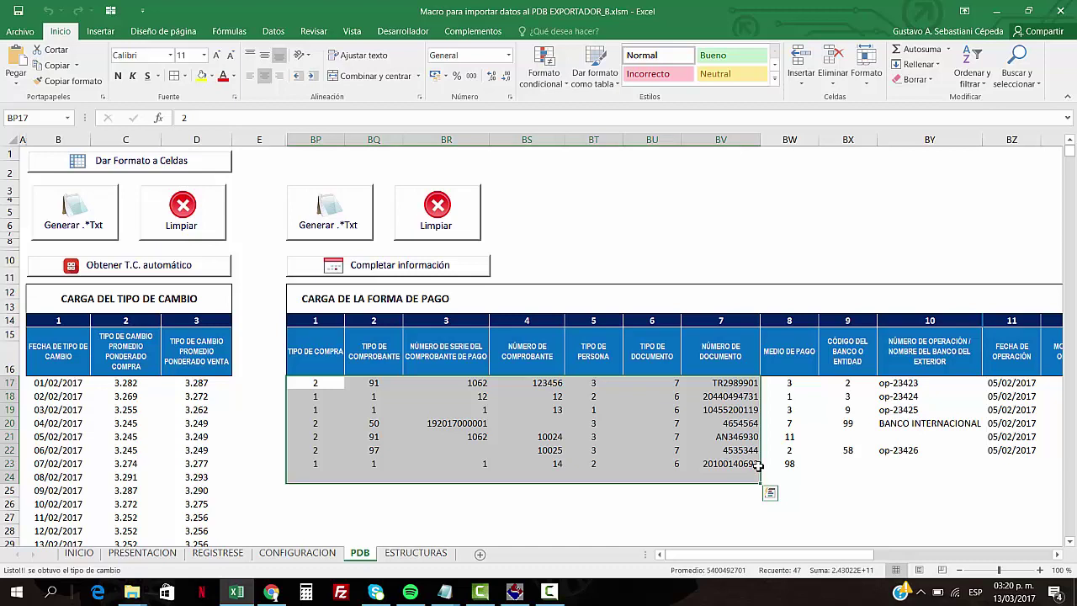
{"action": "key", "text": "Delete"}
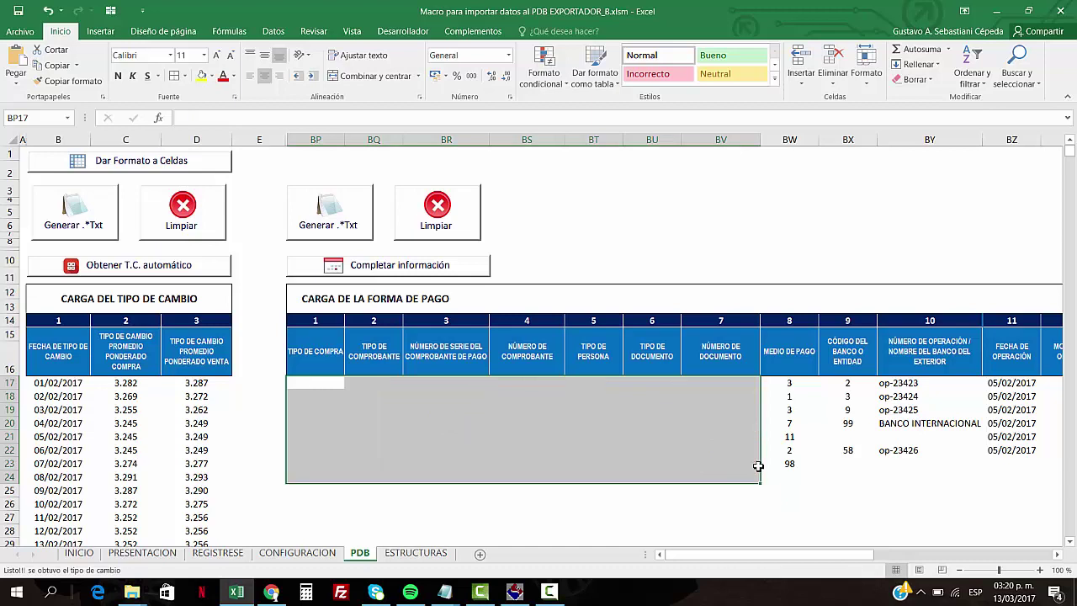
{"action": "left_click", "coordinate": [652, 452]}
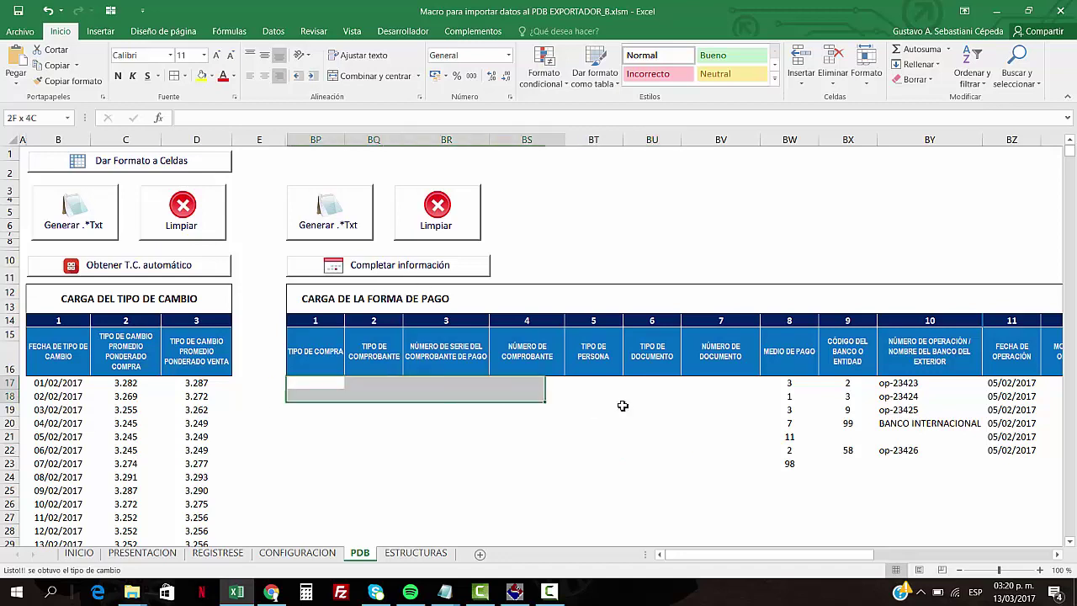
{"action": "left_click_drag", "start_coordinate": [300, 389], "coordinate": [752, 476]}
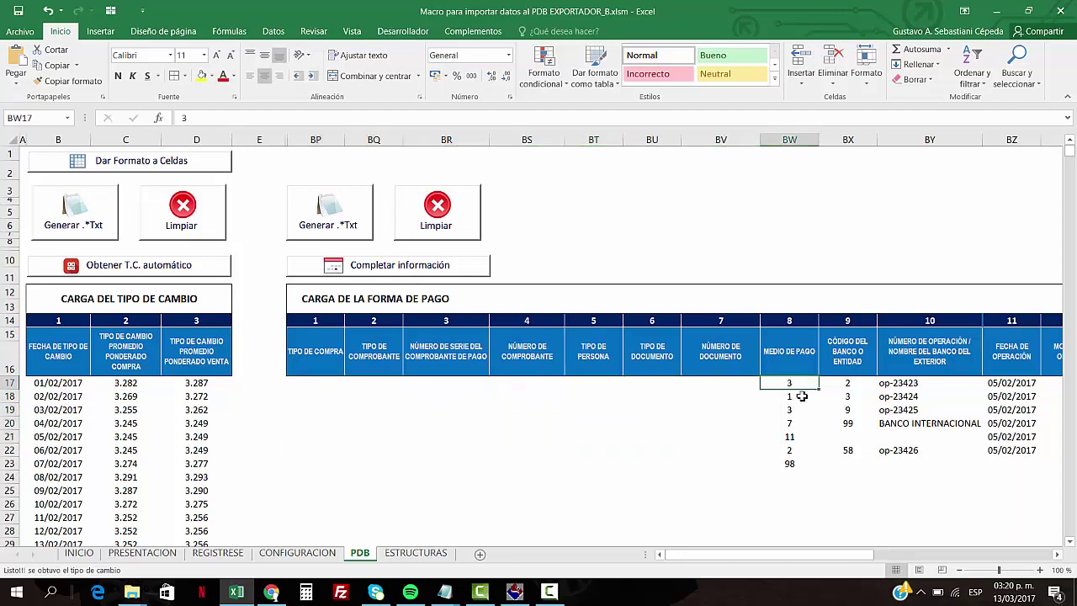
{"action": "left_click_drag", "start_coordinate": [794, 393], "coordinate": [950, 464]}
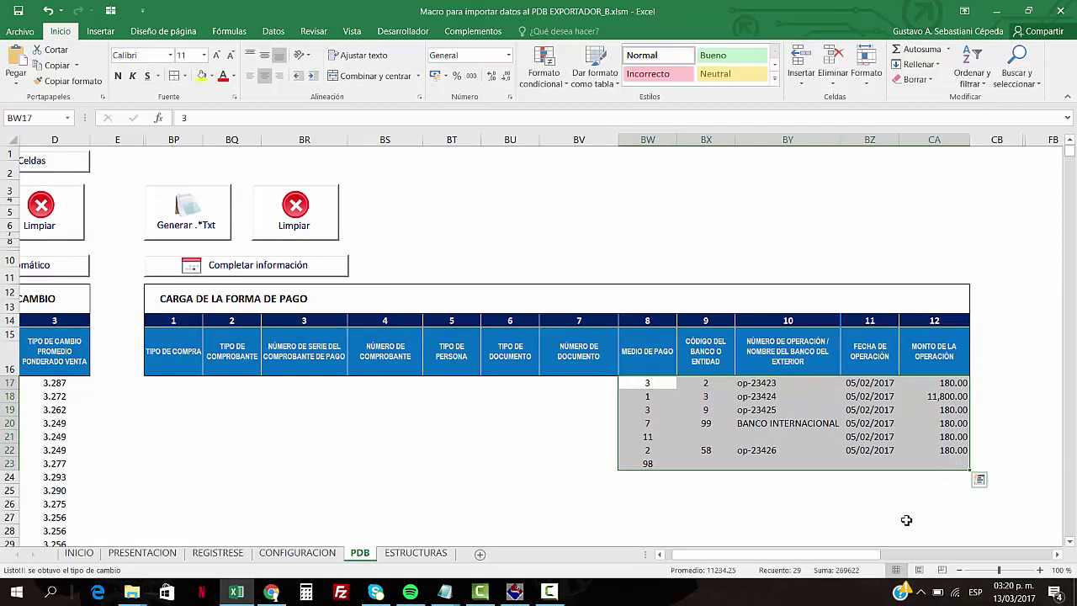
{"action": "left_click", "coordinate": [907, 516]}
{"action": "left_click_drag", "start_coordinate": [842, 553], "coordinate": [834, 554]}
{"action": "left_click", "coordinate": [527, 476]}
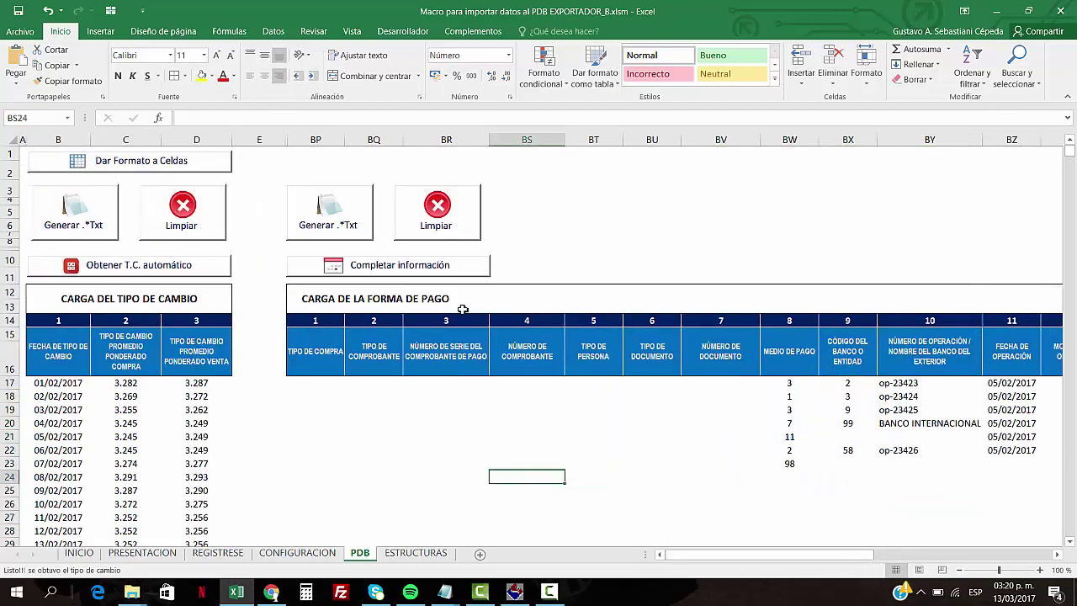
- Refill the payment-form voucher columns with Completar información and review the bank and operation columns
{"action": "left_click", "coordinate": [401, 271]}
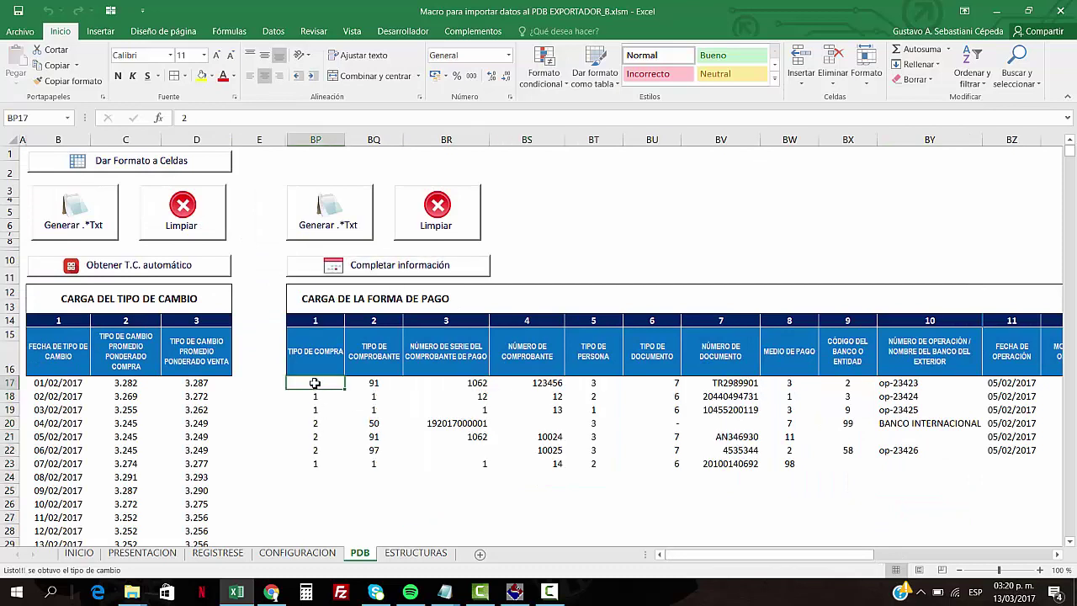
{"action": "left_click_drag", "start_coordinate": [316, 383], "coordinate": [724, 464]}
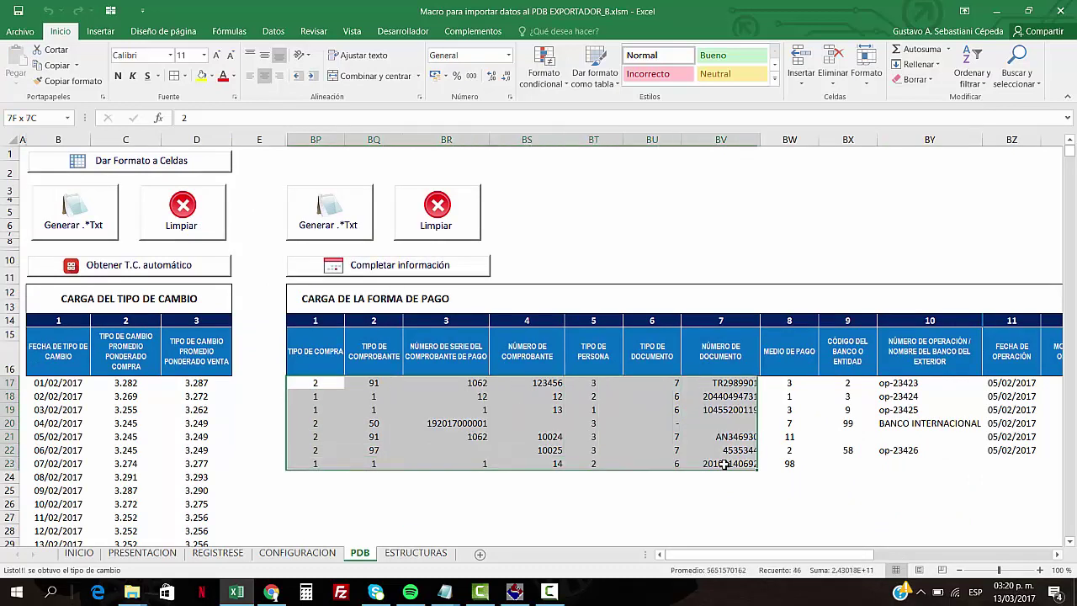
{"action": "left_click", "coordinate": [930, 464]}
{"action": "left_click_drag", "start_coordinate": [865, 383], "coordinate": [949, 465]}
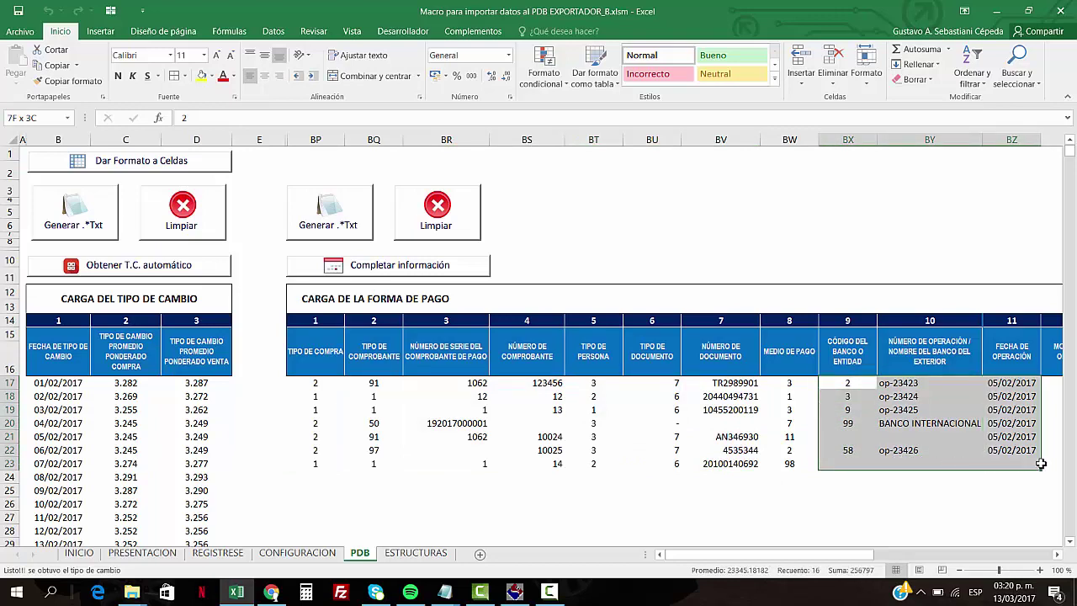
{"action": "left_click", "coordinate": [934, 490]}
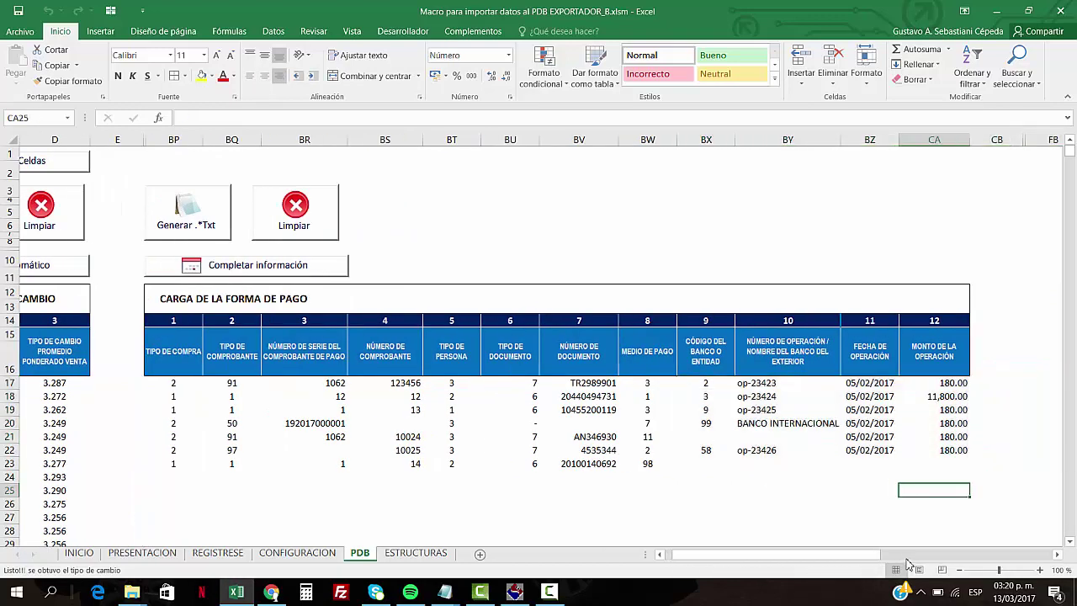
{"action": "left_click_drag", "start_coordinate": [850, 554], "coordinate": [838, 554]}
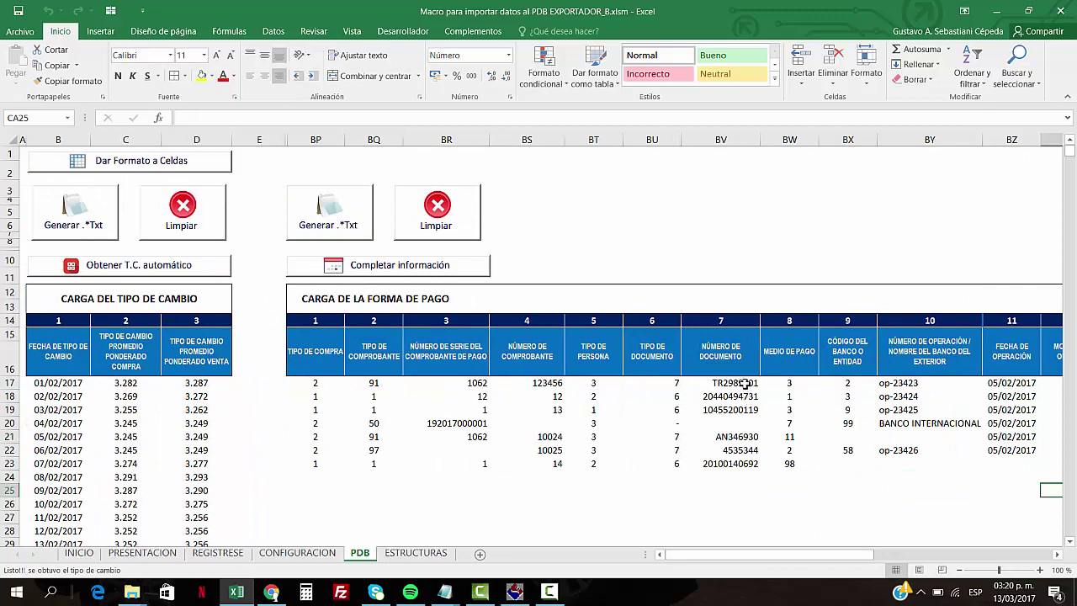
- Generate the payment-forms file F20406464181201702.txt, declining to view it
{"action": "left_click", "coordinate": [320, 219]}
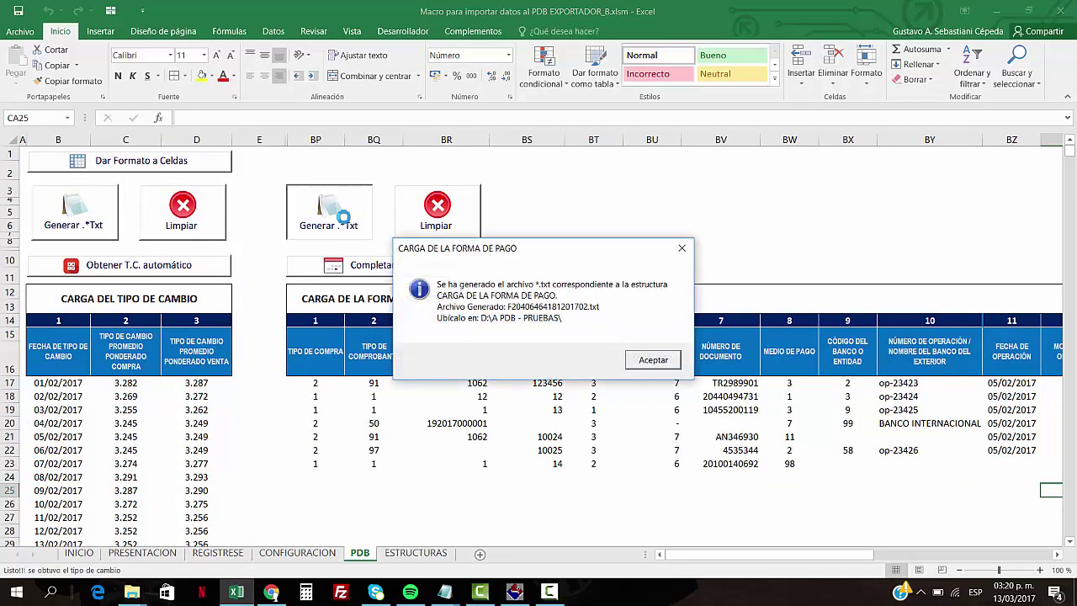
{"action": "left_click", "coordinate": [652, 356]}
{"action": "left_click", "coordinate": [647, 356]}
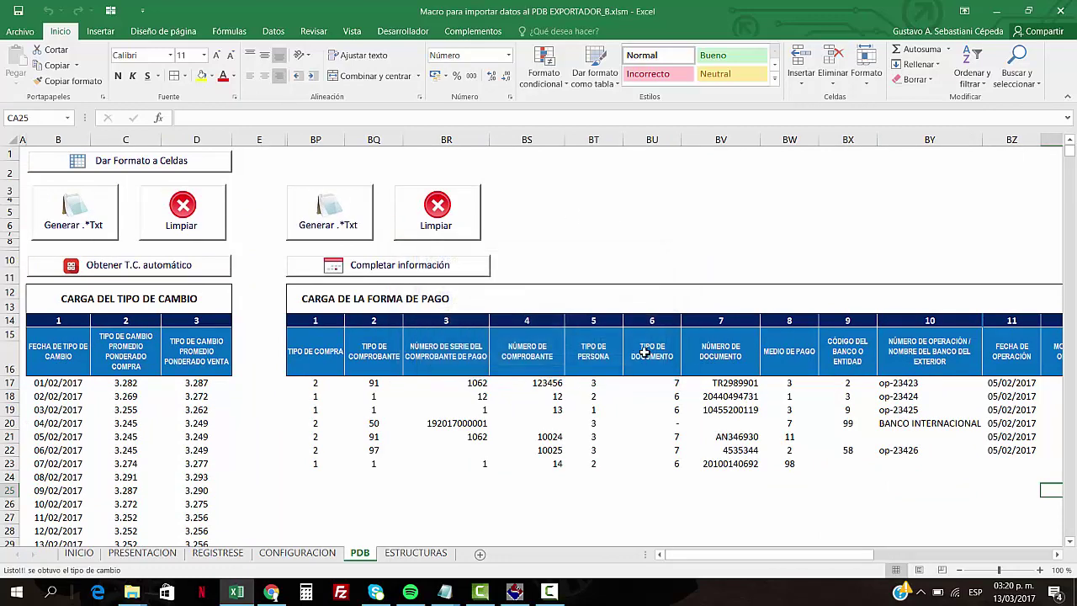
{"action": "left_click", "coordinate": [297, 553]}
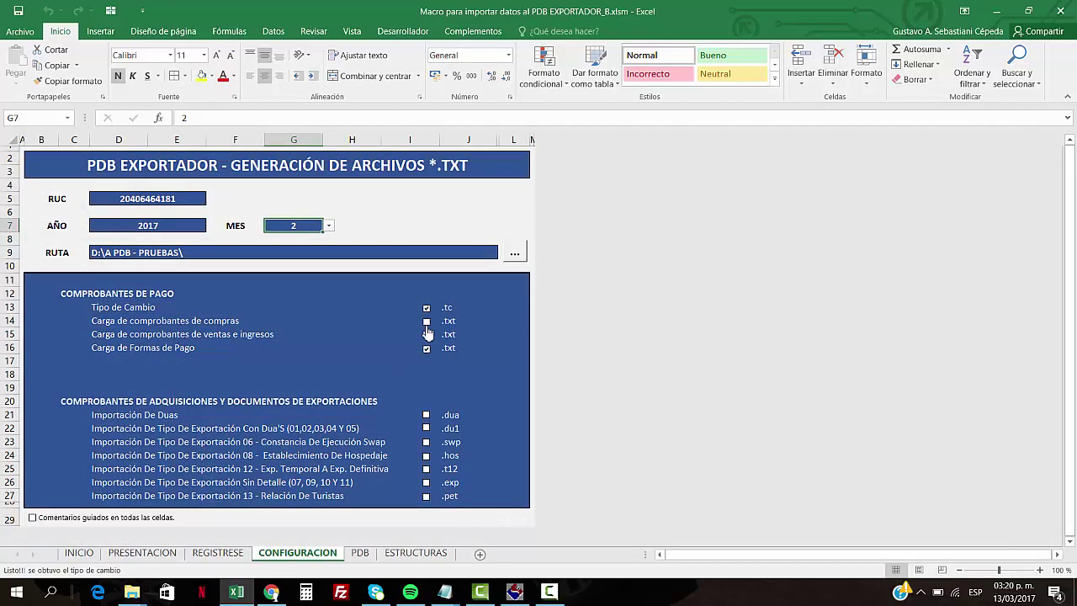
{"action": "left_click", "coordinate": [359, 553]}
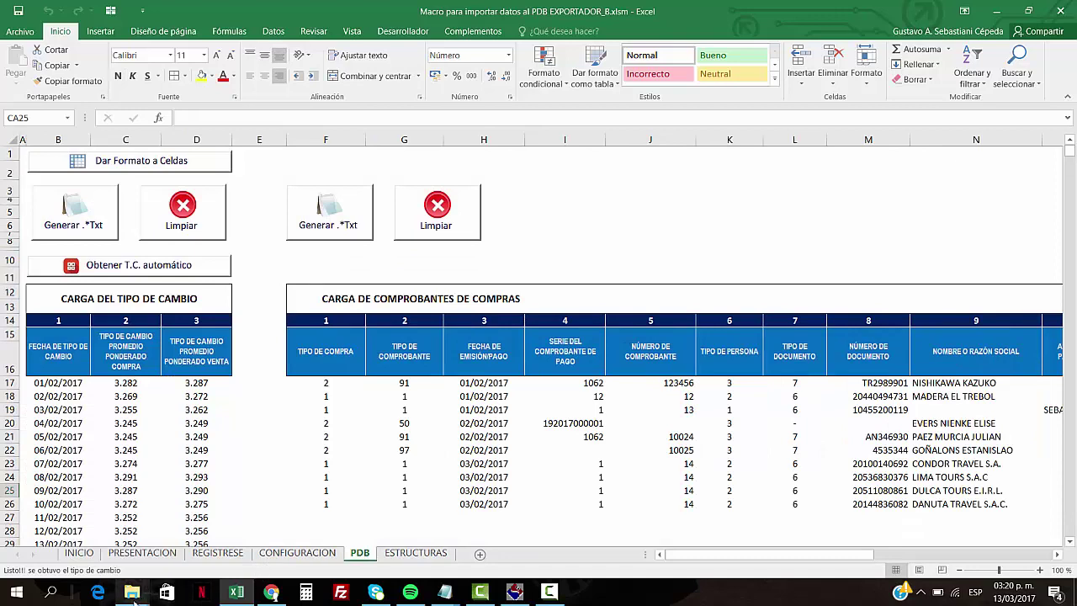
- View and close the .tc file and the C, V and F .txt files in A PDB - PRUEBAS
{"action": "mouse_move", "coordinate": [135, 593]}
{"action": "left_click", "coordinate": [206, 532]}
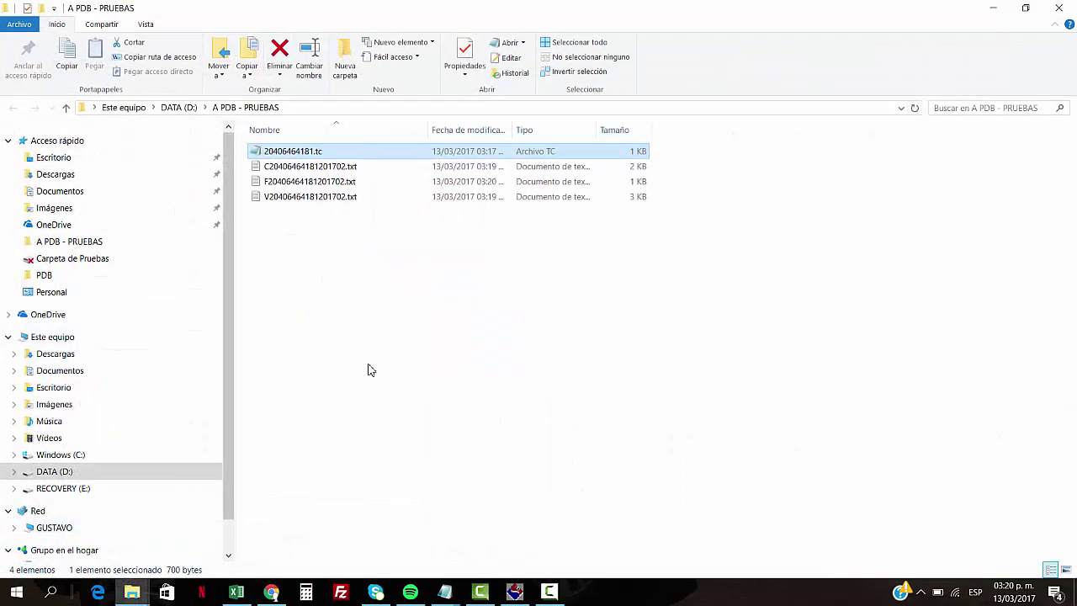
{"action": "left_click_drag", "start_coordinate": [402, 345], "coordinate": [327, 181]}
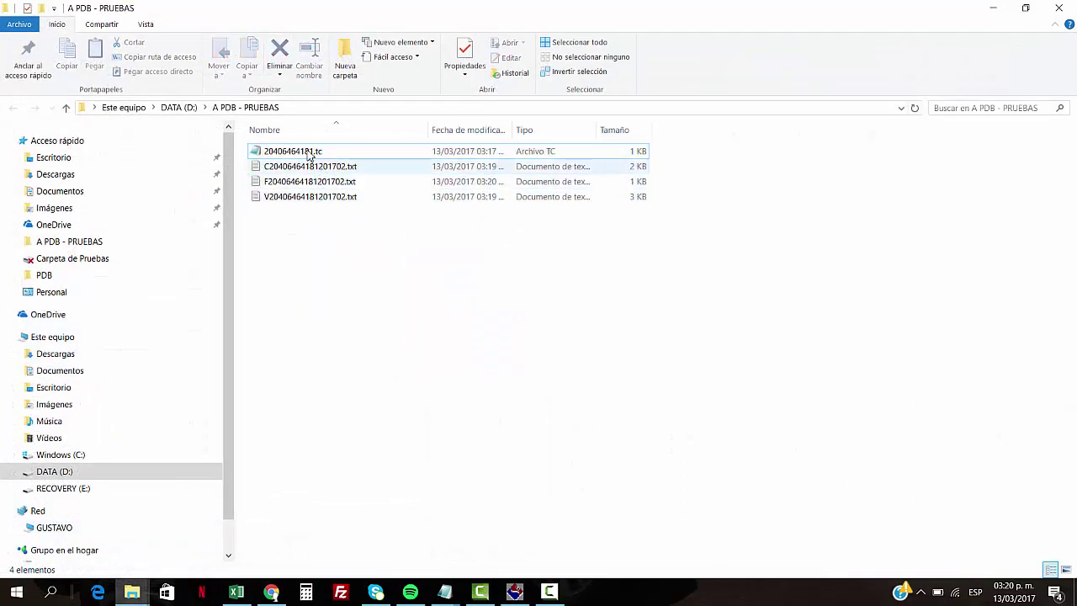
{"action": "double_click", "coordinate": [307, 151]}
{"action": "left_click", "coordinate": [682, 285]}
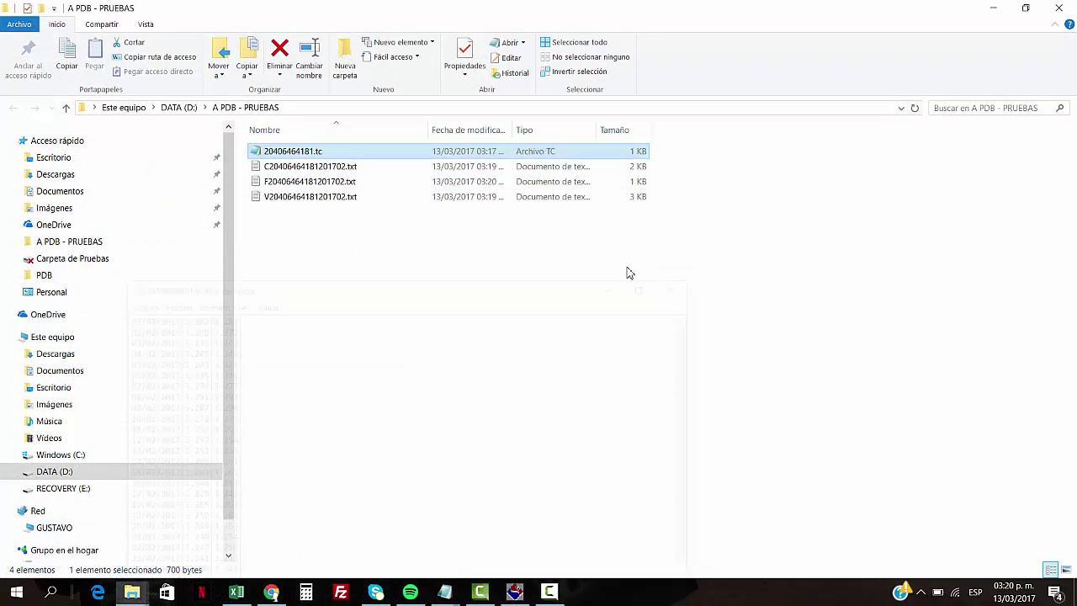
{"action": "double_click", "coordinate": [345, 168]}
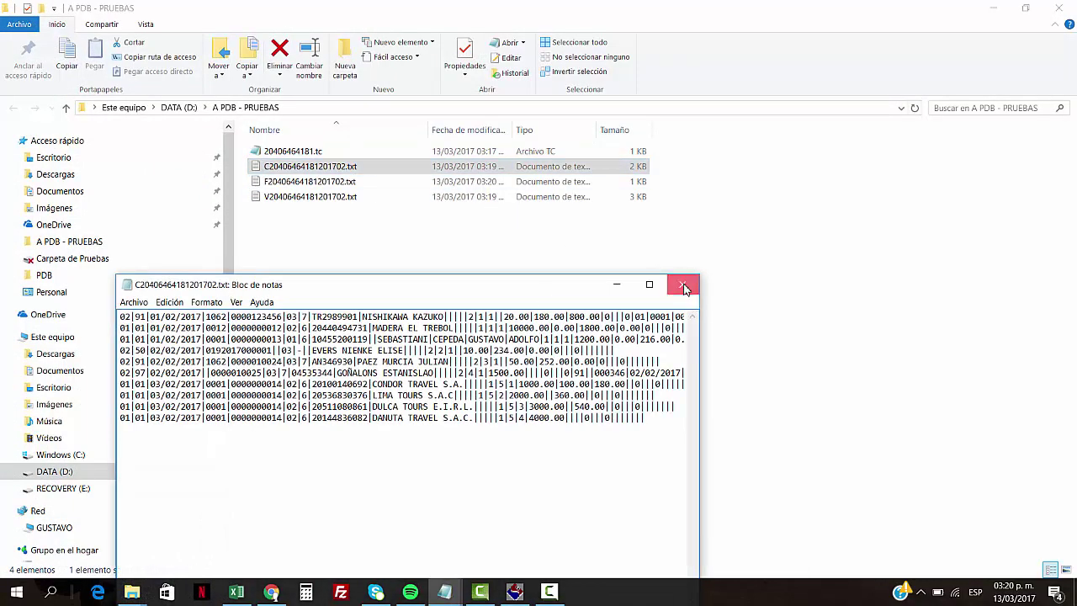
{"action": "left_click", "coordinate": [681, 286]}
{"action": "double_click", "coordinate": [346, 197]}
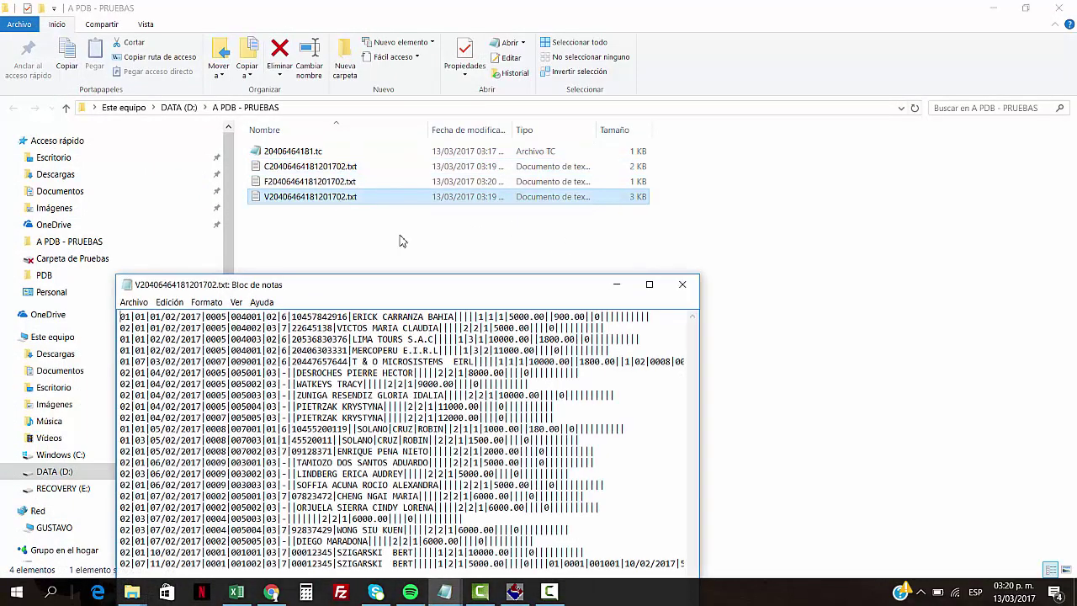
{"action": "left_click", "coordinate": [681, 285]}
{"action": "double_click", "coordinate": [348, 181]}
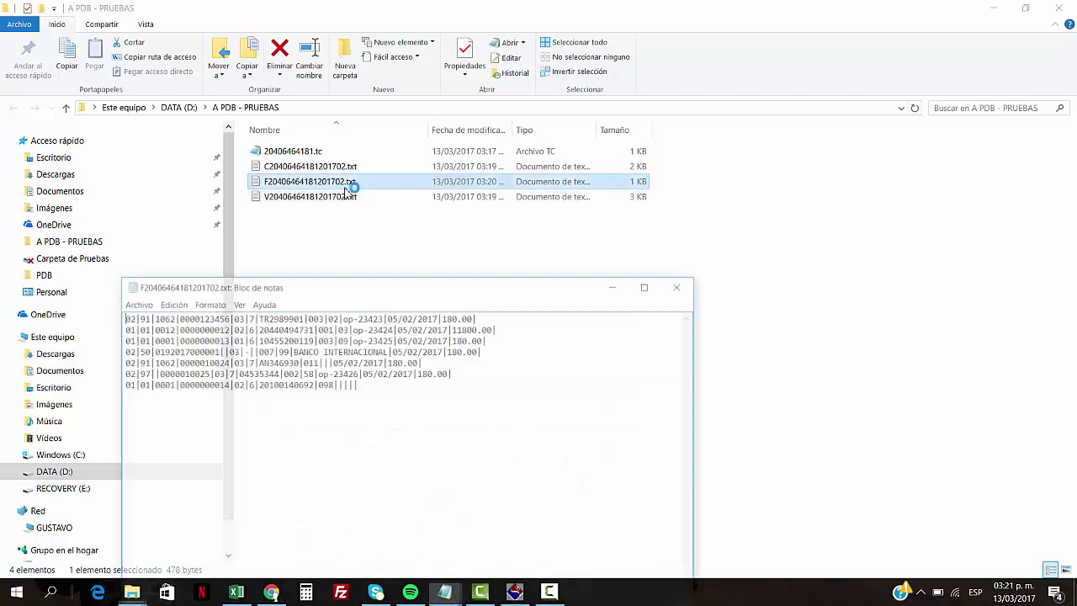
{"action": "left_click", "coordinate": [681, 286]}
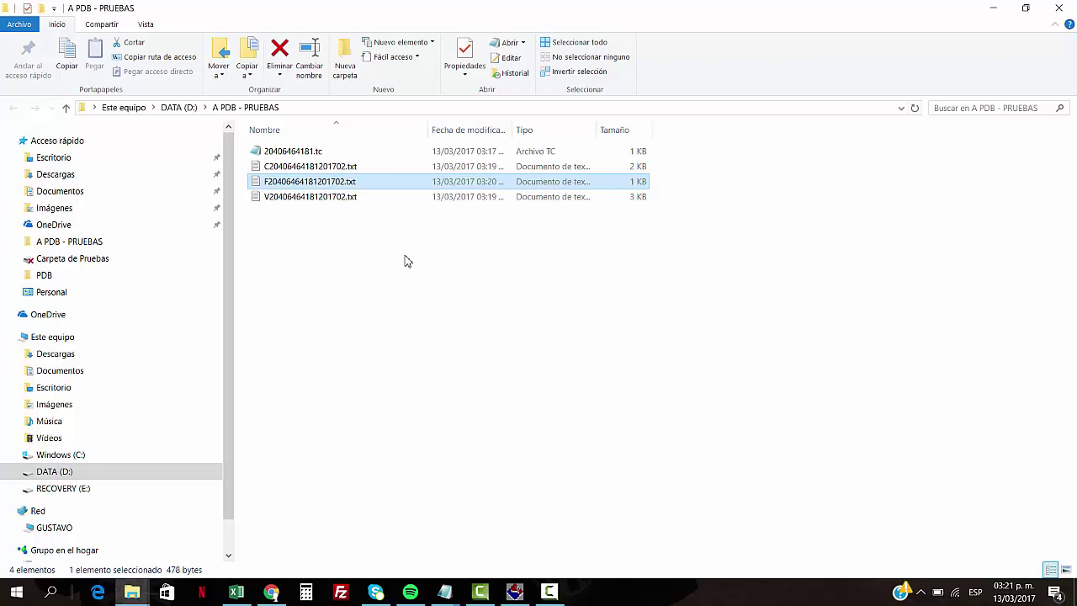
- Open the C20406464181201702.txt purchases file with a text editor via Abrir con
{"action": "right_click", "coordinate": [334, 168]}
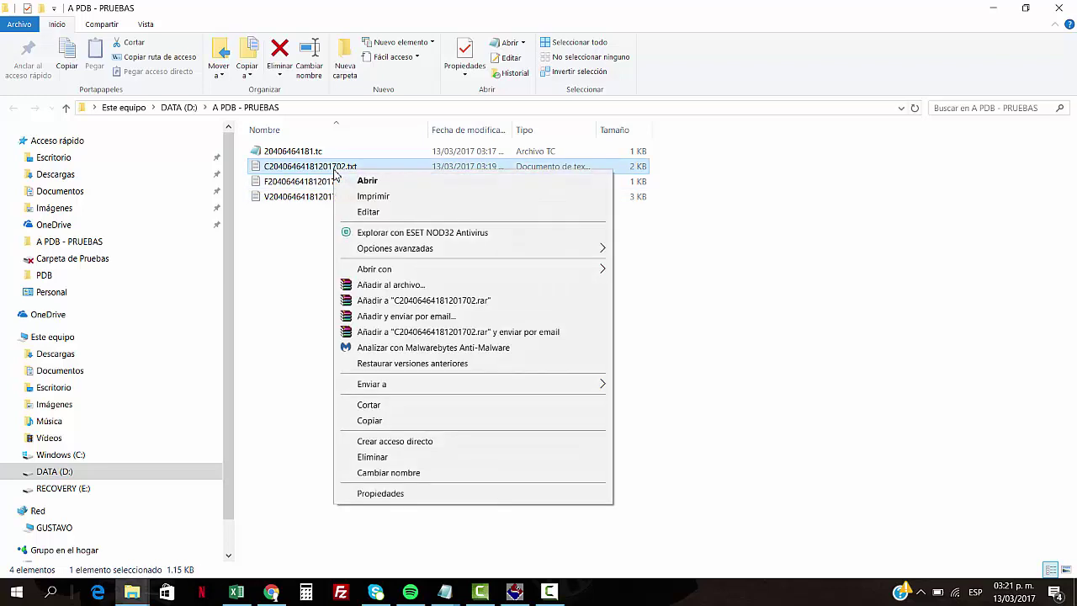
{"action": "mouse_move", "coordinate": [404, 268]}
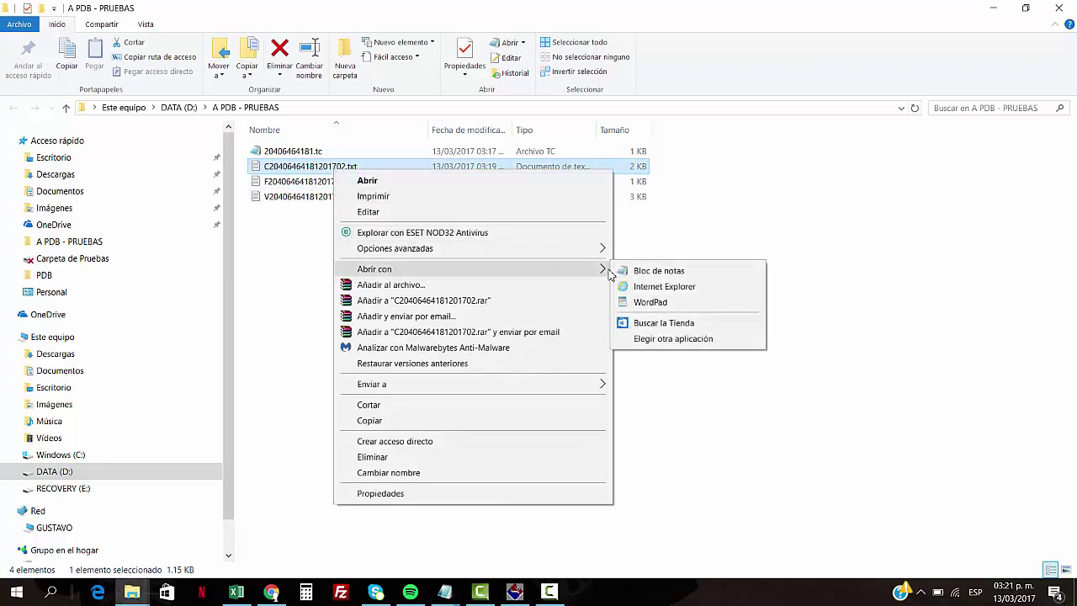
{"action": "left_click", "coordinate": [688, 271]}
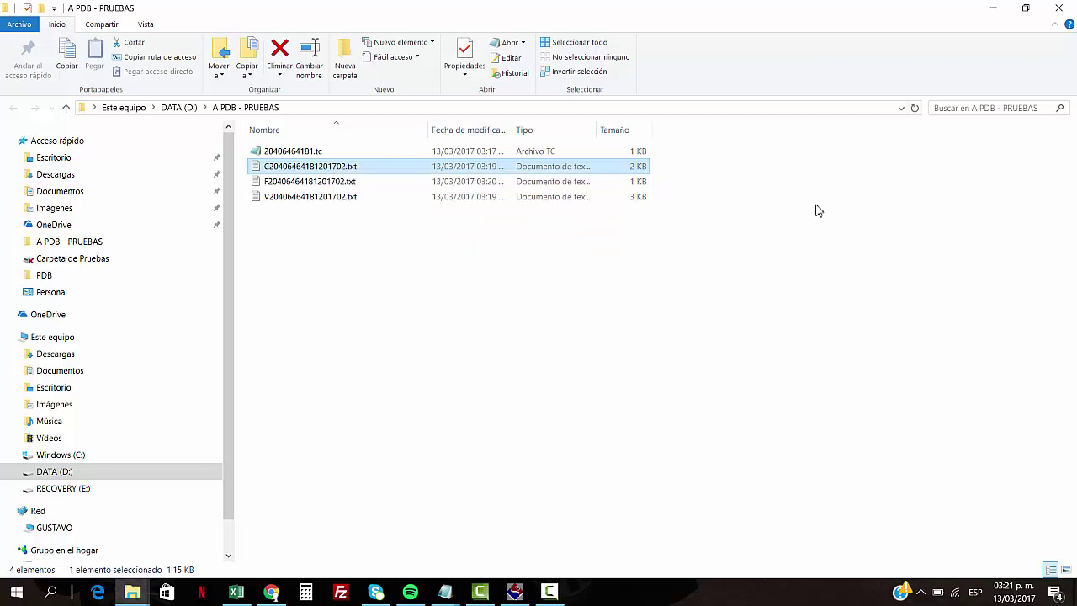
{"action": "left_click", "coordinate": [515, 592]}
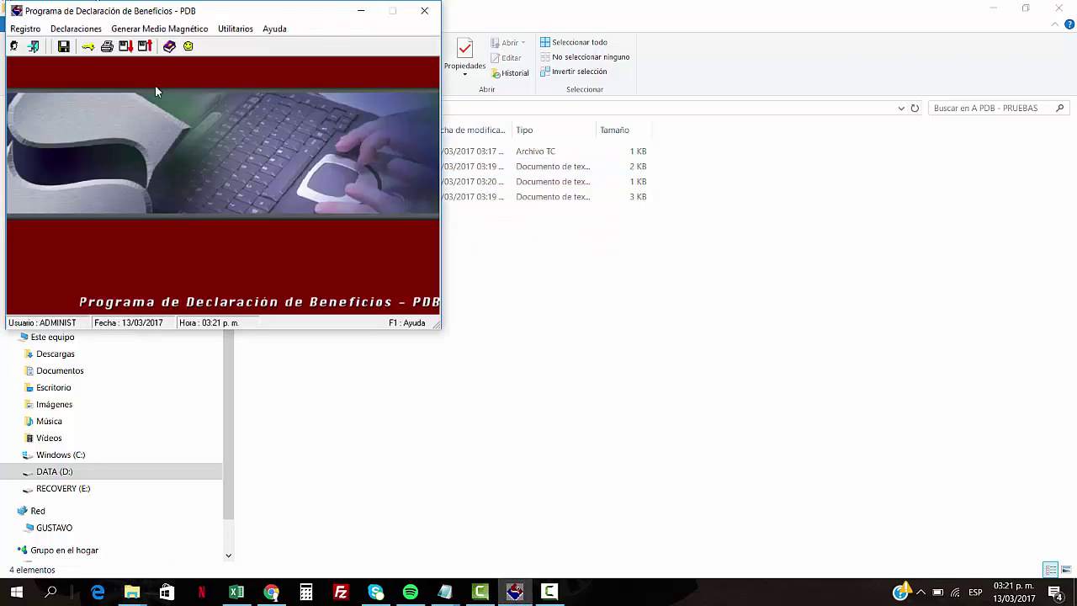
- Review the registered declarants and declaration types, then close PDB
{"action": "left_click", "coordinate": [25, 28]}
{"action": "left_click", "coordinate": [42, 42]}
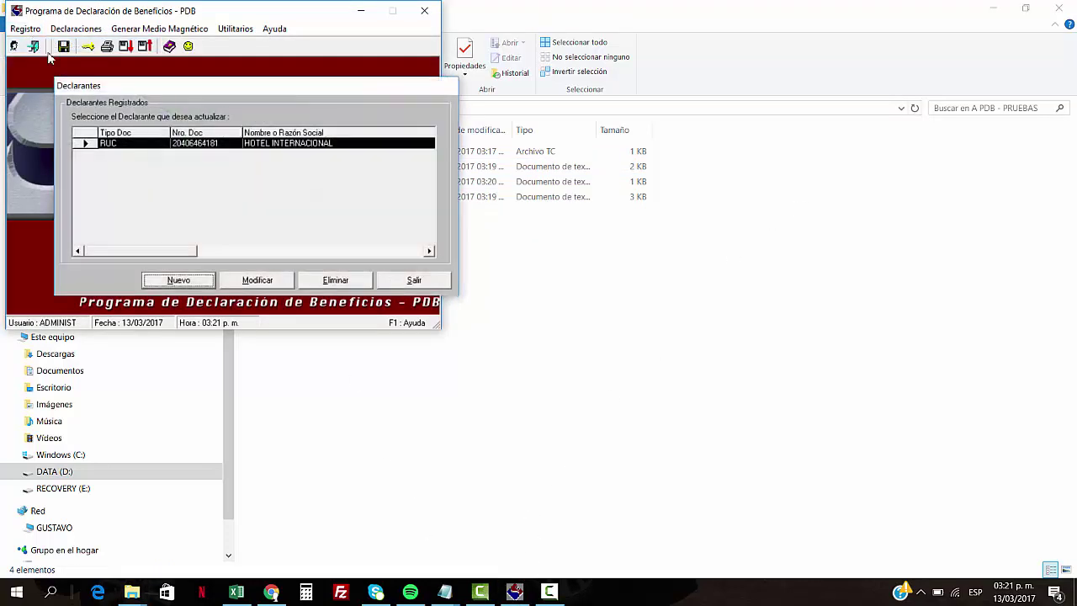
{"action": "left_click", "coordinate": [421, 287]}
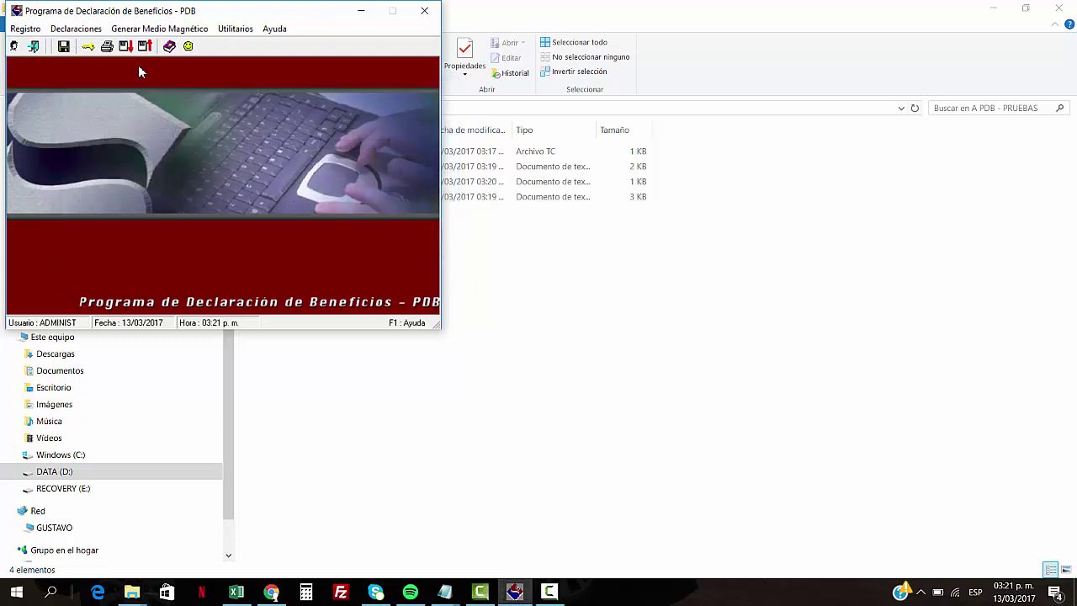
{"action": "left_click", "coordinate": [75, 29]}
{"action": "left_click", "coordinate": [335, 9]}
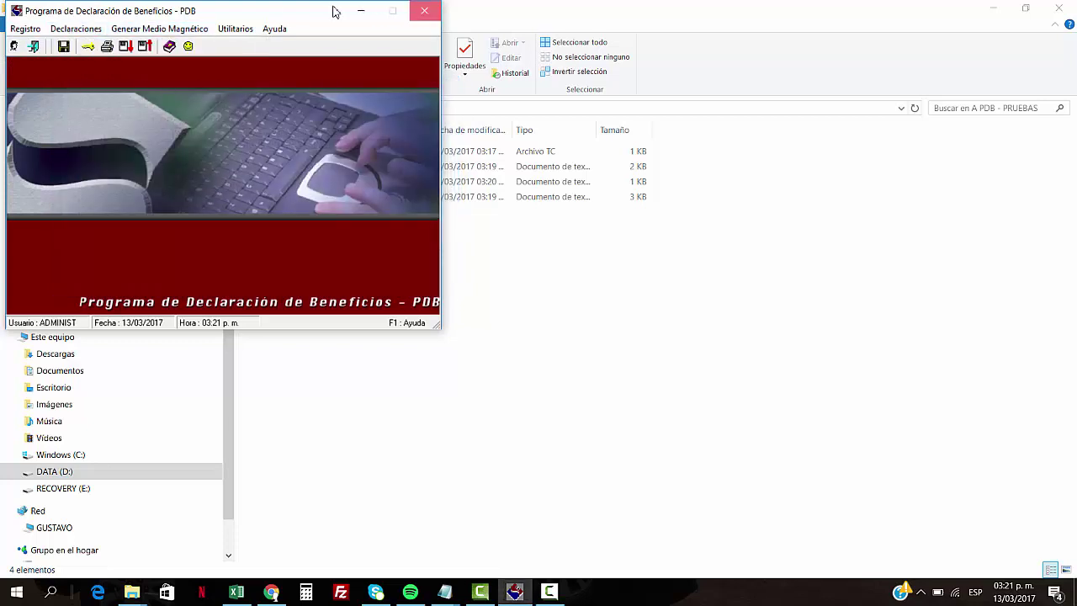
{"action": "left_click", "coordinate": [424, 10]}
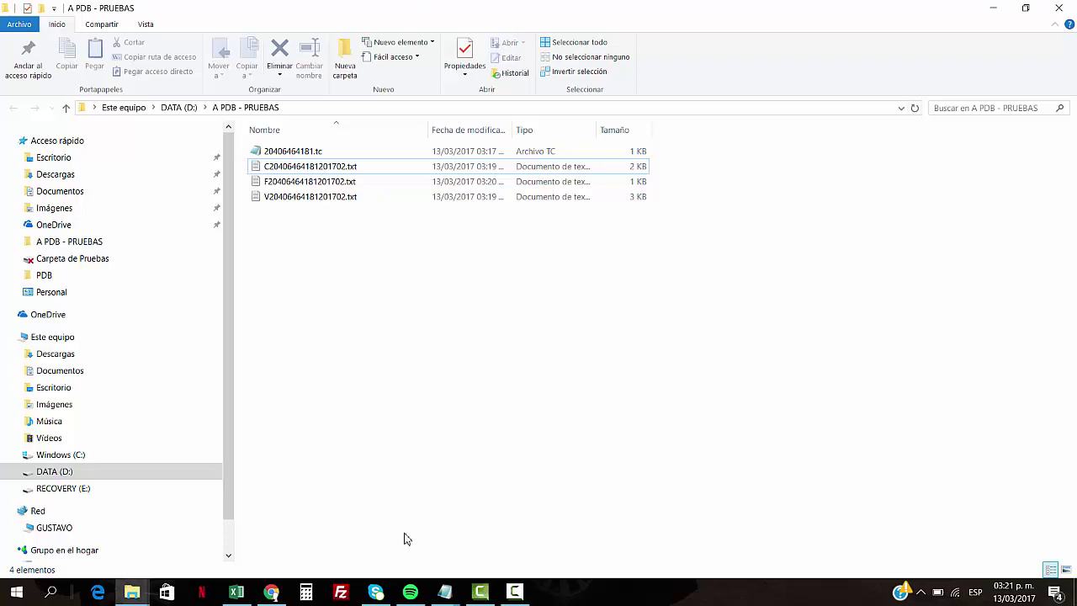
- Relaunch PDB from the desktop and log in with the administrator password
{"action": "key", "text": "super+d"}
{"action": "double_click", "coordinate": [42, 179]}
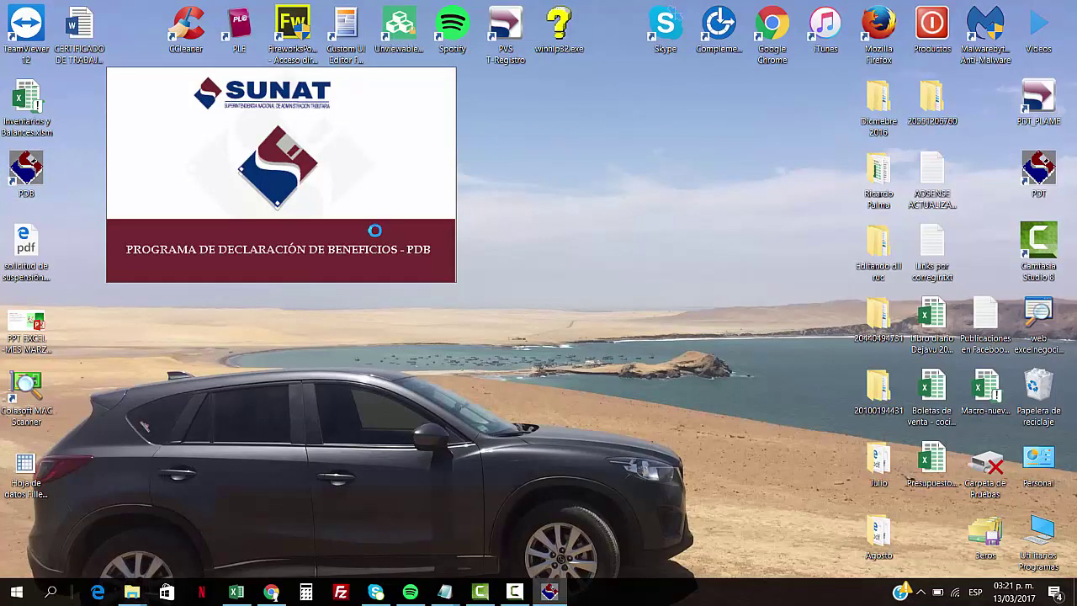
{"action": "left_click", "coordinate": [345, 304]}
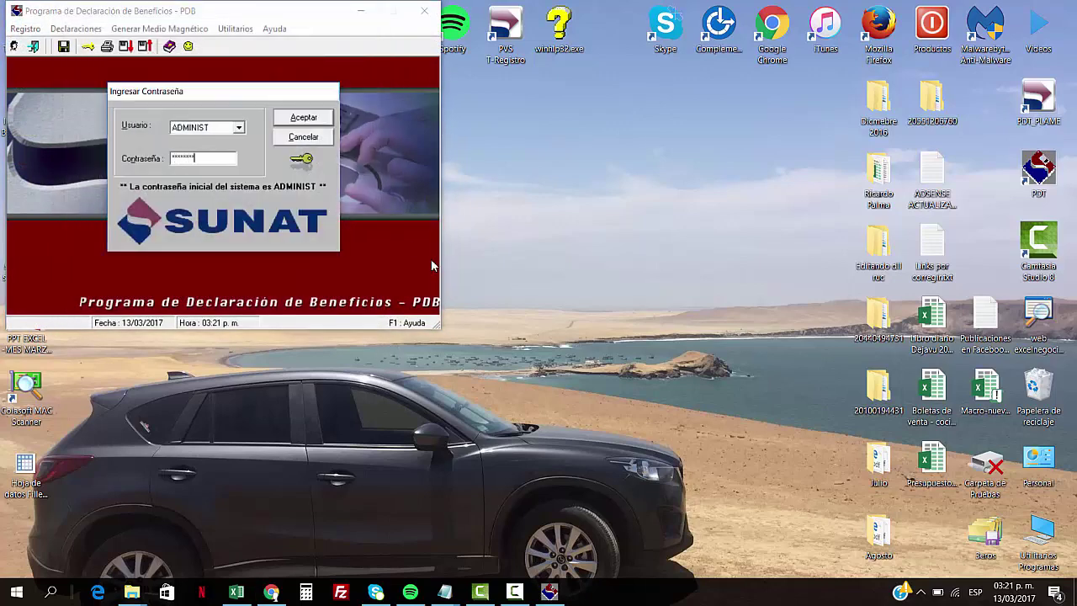
{"action": "left_click", "coordinate": [303, 118]}
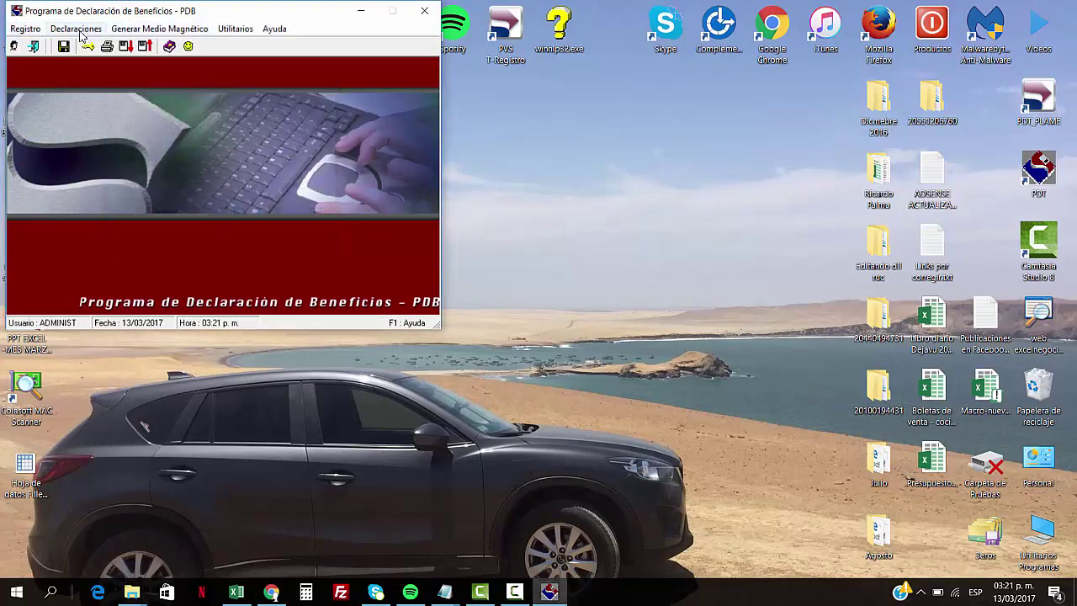
{"action": "left_click", "coordinate": [24, 30]}
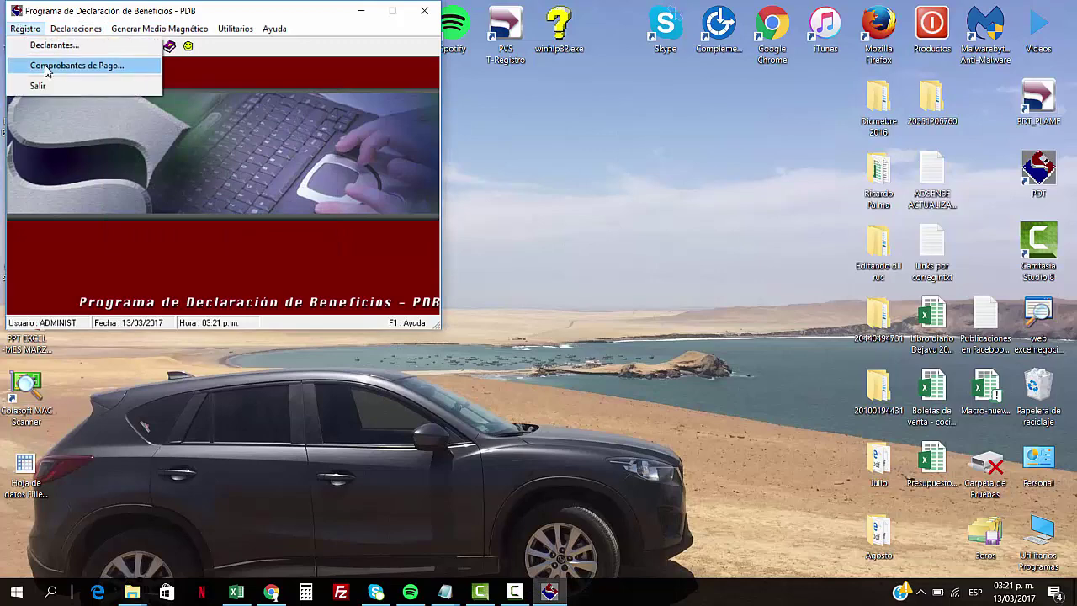
- In Comprobantes de Pago, start a new informant entry for HOTEL INTERNACIONAL
{"action": "left_click", "coordinate": [37, 60]}
{"action": "left_click", "coordinate": [210, 28]}
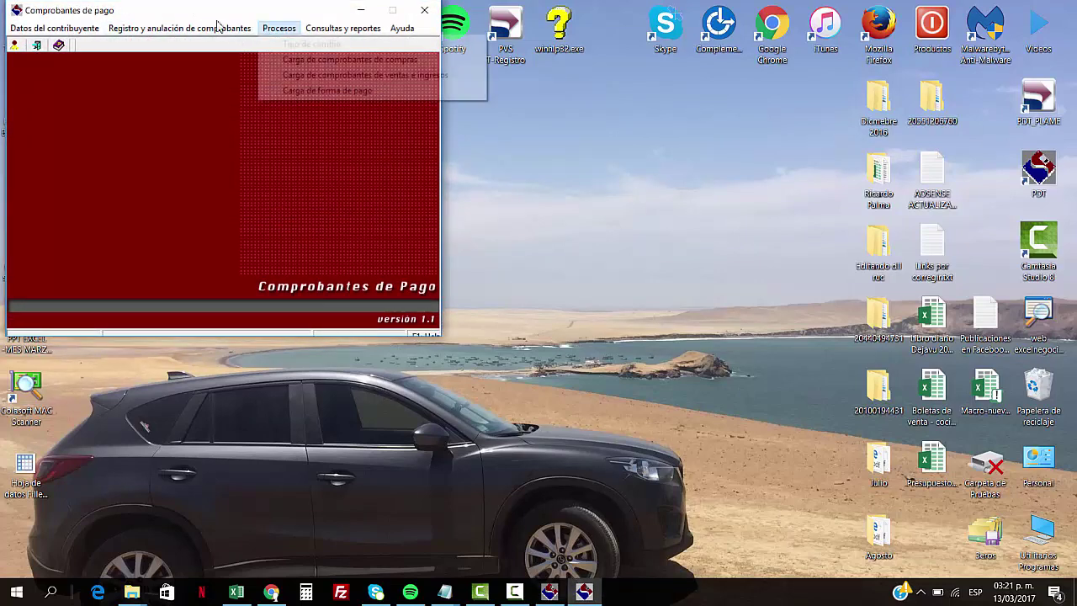
{"action": "left_click", "coordinate": [52, 42]}
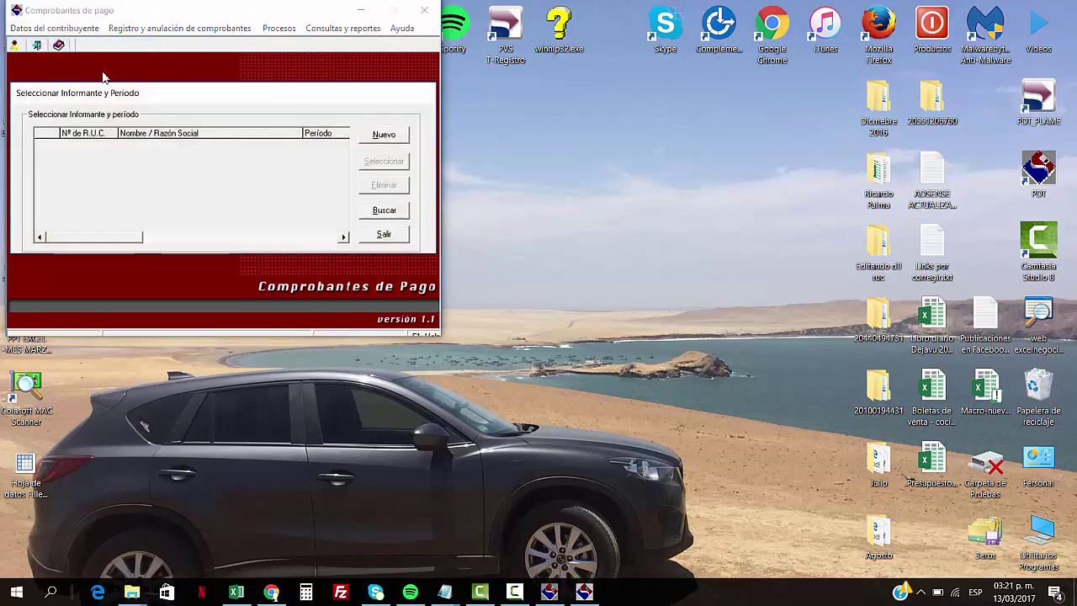
{"action": "left_click", "coordinate": [396, 144]}
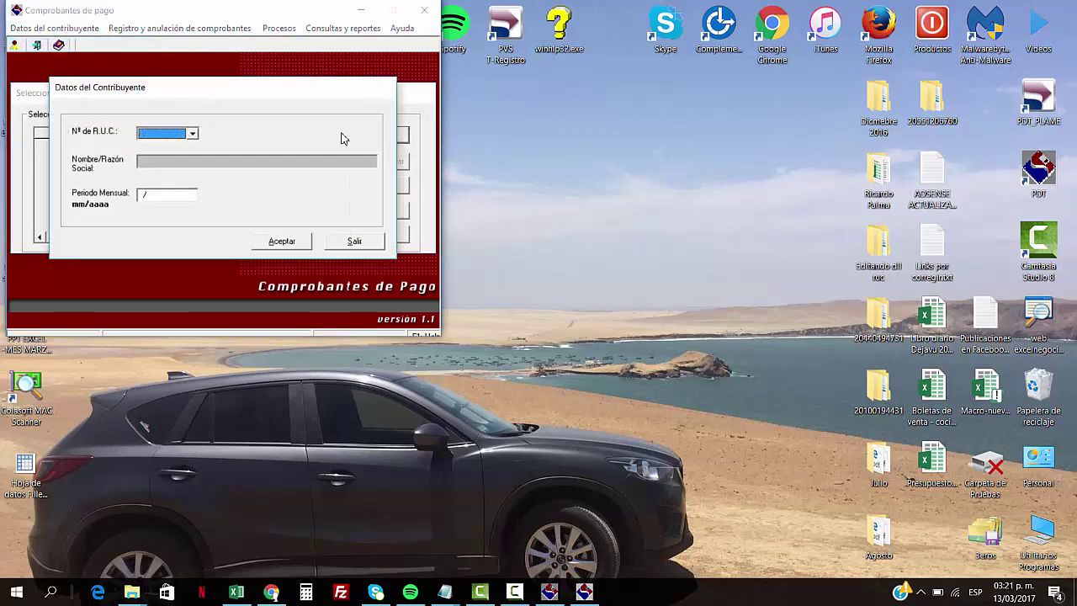
{"action": "left_click", "coordinate": [193, 135]}
{"action": "left_click", "coordinate": [168, 147]}
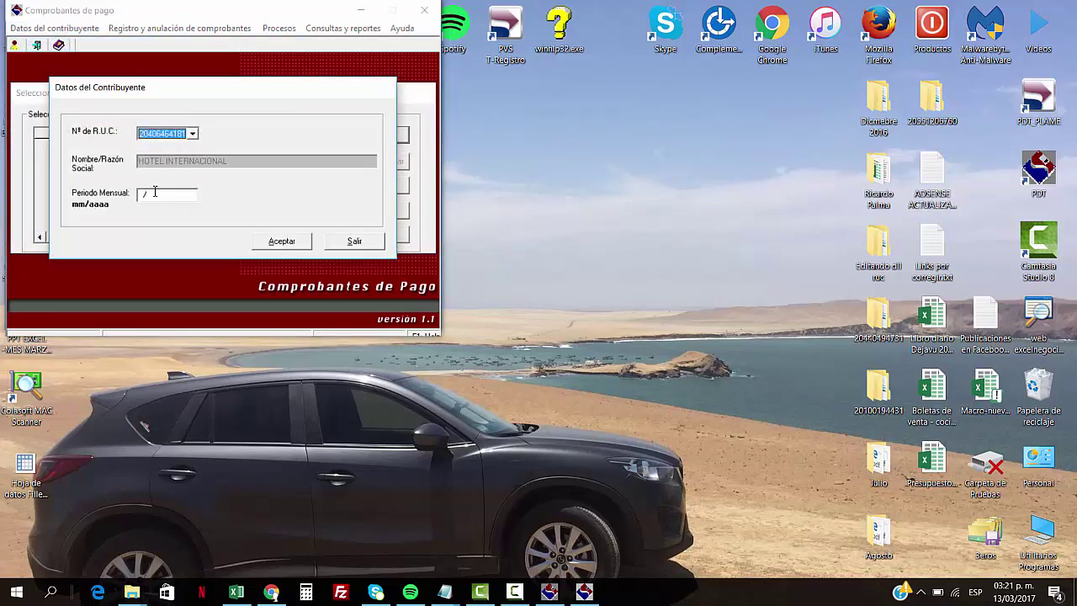
- Enter period 02/2017, save it, and select it as the working period
{"action": "left_click", "coordinate": [187, 194]}
{"action": "left_click", "coordinate": [186, 195]}
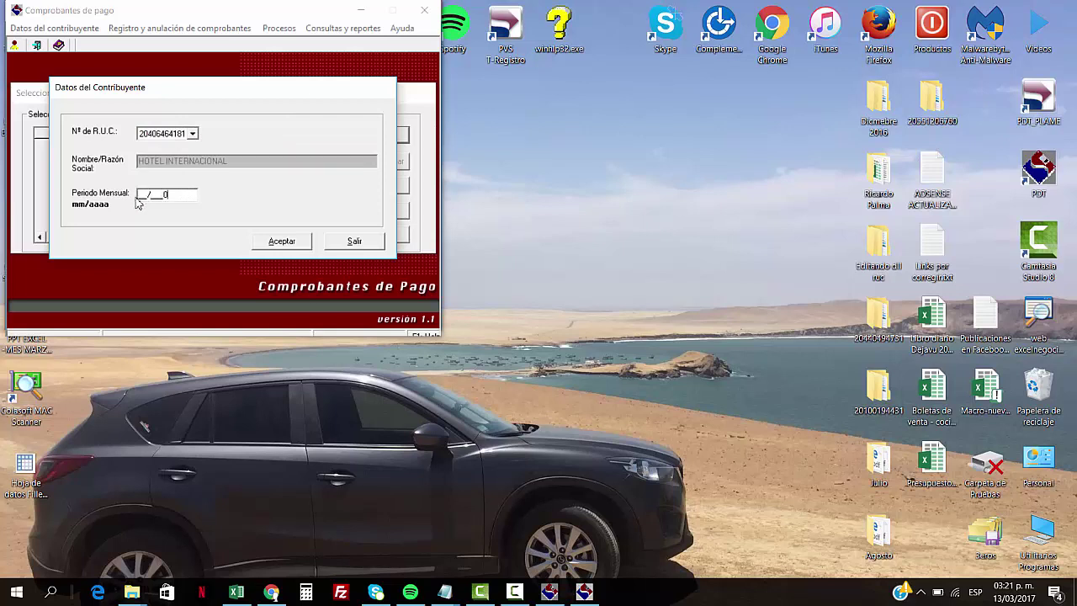
{"action": "type", "text": "0220"}
{"action": "left_click", "coordinate": [281, 241]}
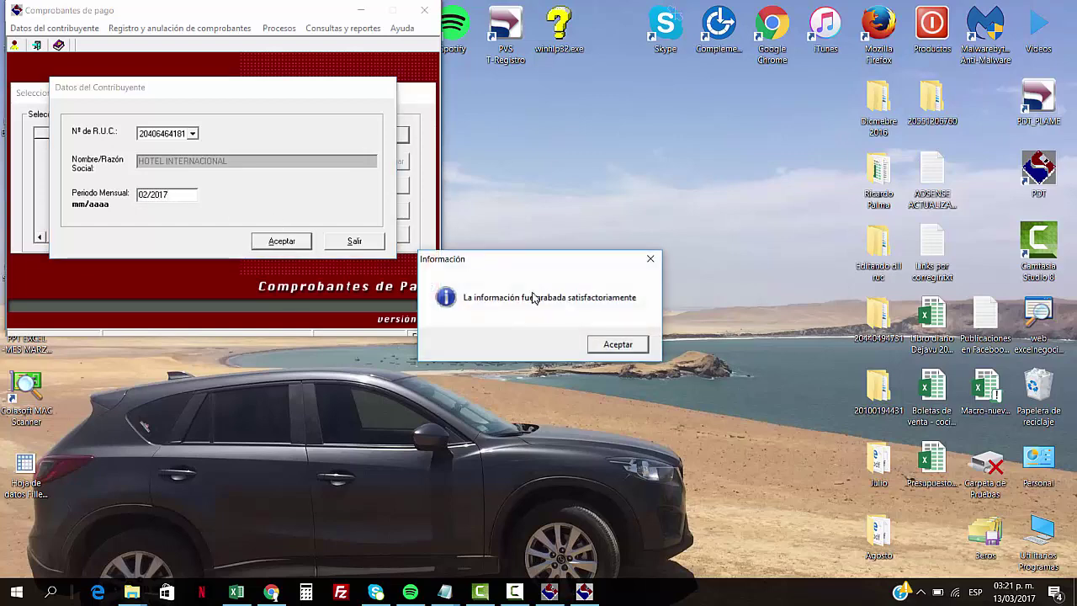
{"action": "left_click", "coordinate": [608, 349]}
{"action": "left_click", "coordinate": [383, 161]}
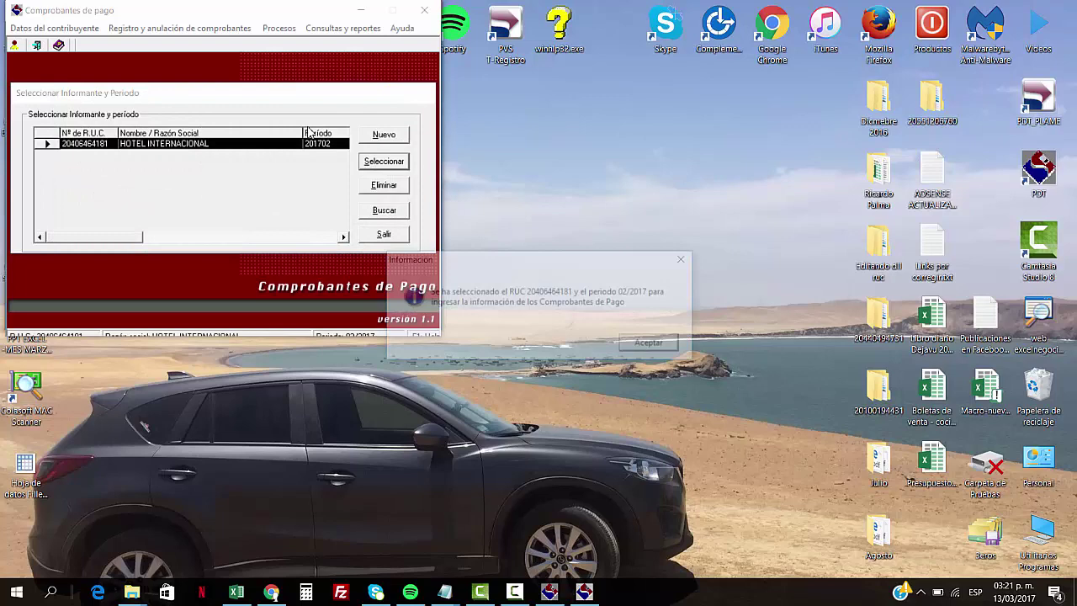
{"action": "left_click", "coordinate": [658, 340]}
- Show the empty Tipo de cambio table from the Procesos menu
{"action": "key", "text": "alt+p"}
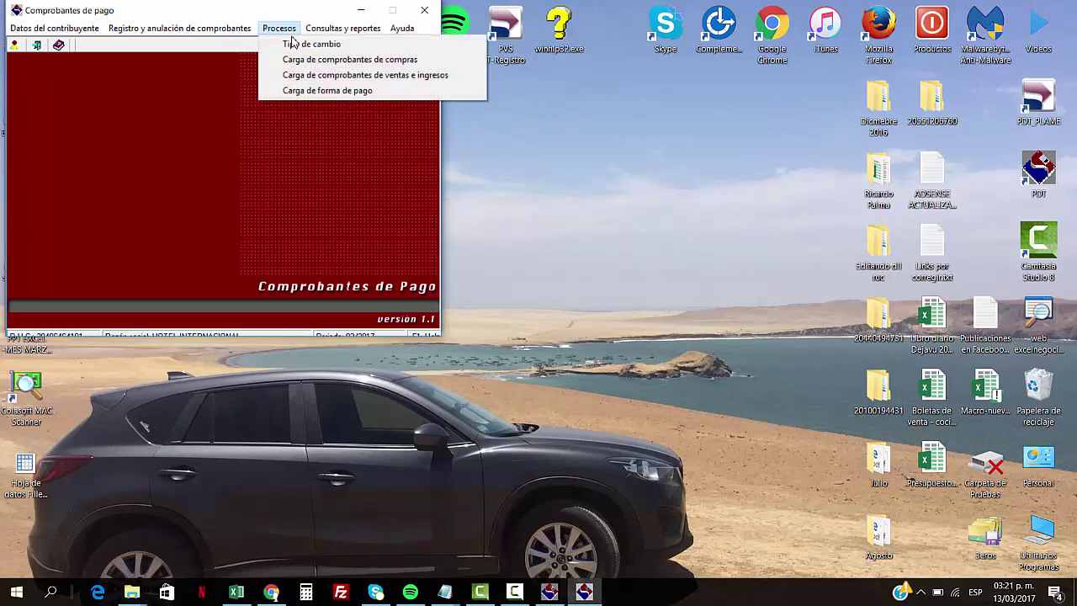
{"action": "key", "text": "Down"}
{"action": "key", "text": "Return"}
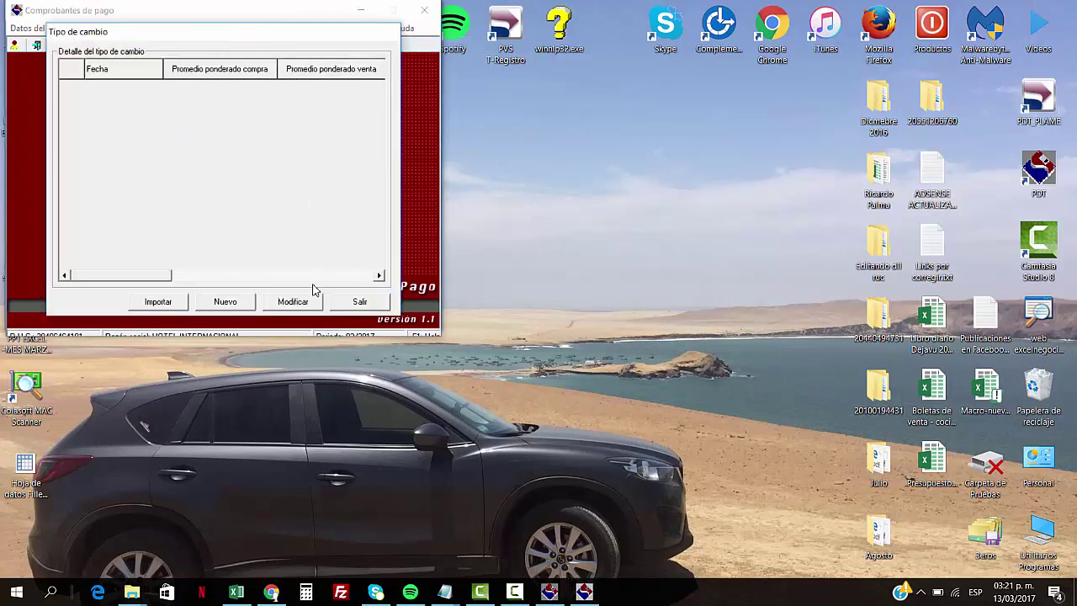
- Import the February 2017 exchange rates from the DATA drive's A PDB - PRUEBAS folder
{"action": "left_click", "coordinate": [158, 301]}
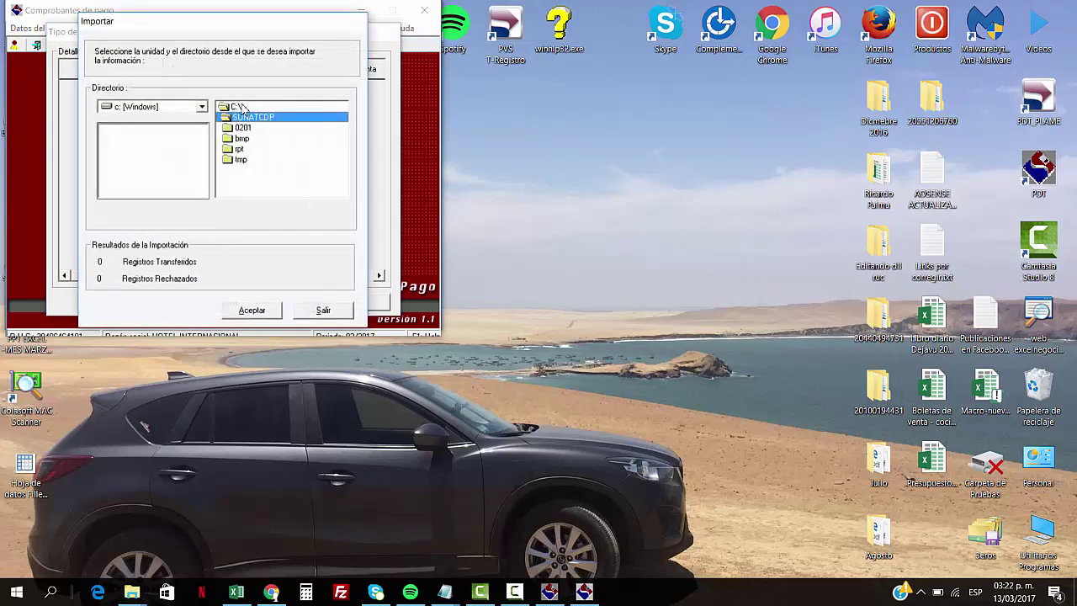
{"action": "left_click", "coordinate": [202, 107]}
{"action": "left_click", "coordinate": [190, 123]}
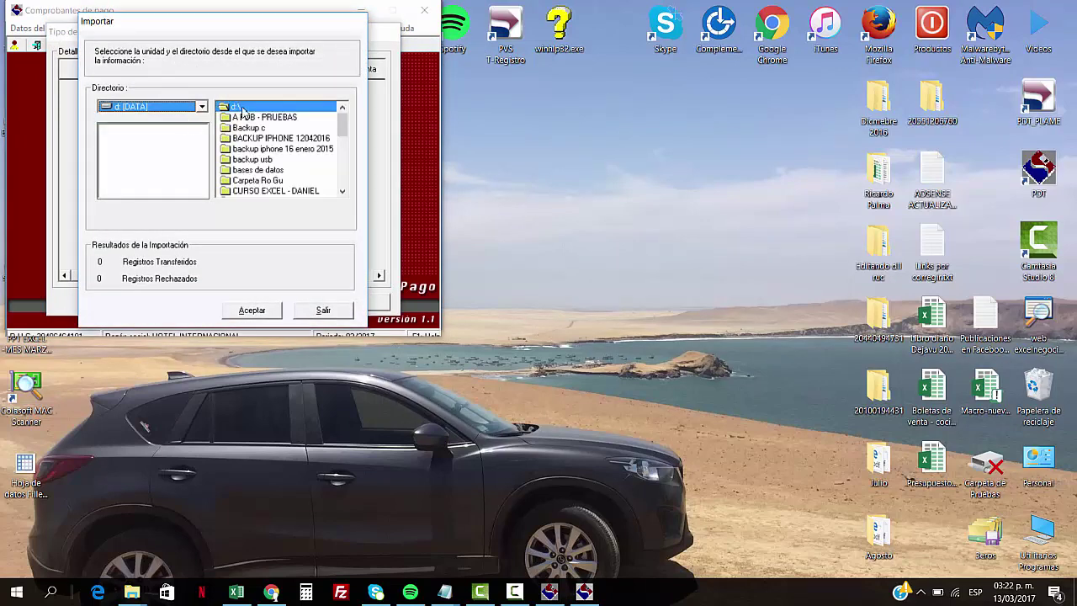
{"action": "left_click", "coordinate": [267, 306]}
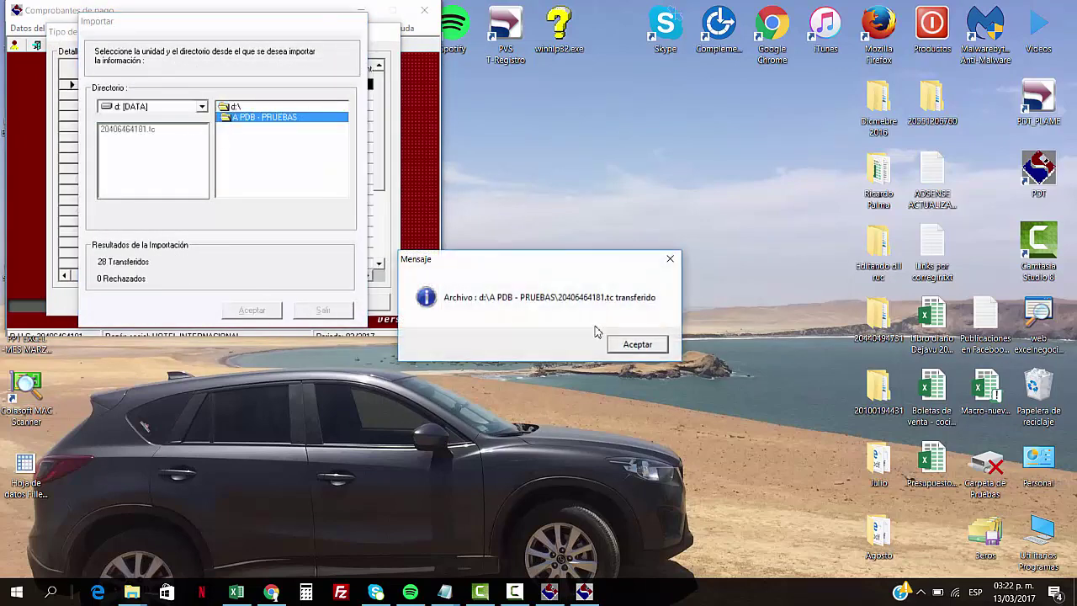
{"action": "key", "text": "Return"}
{"action": "left_click", "coordinate": [330, 310]}
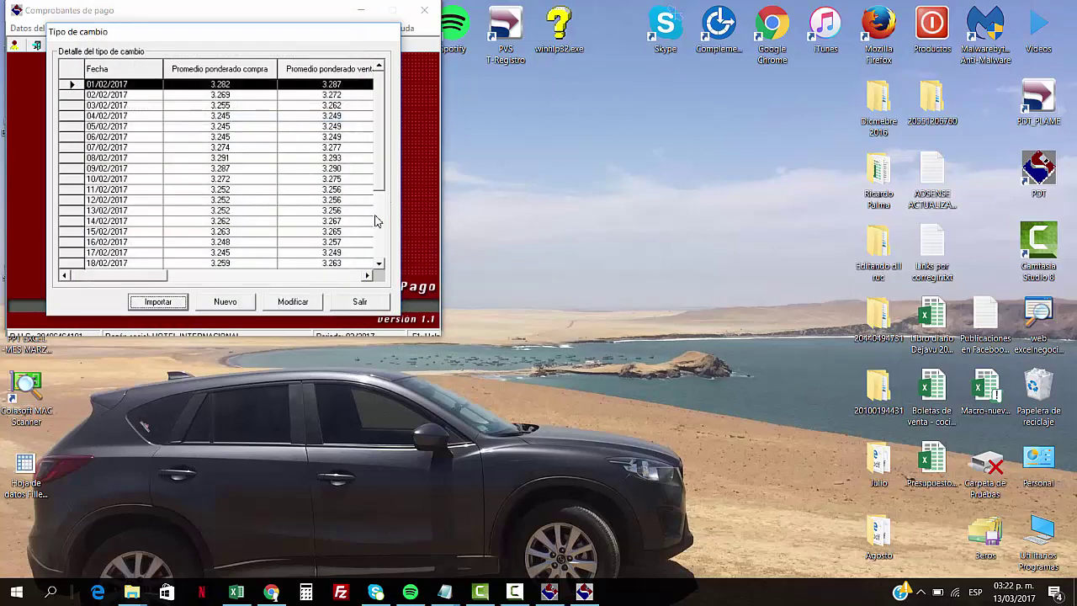
{"action": "key", "text": "Return"}
- Load HOTEL INTERNACIONAL's purchase vouchers file from A PDB - PRUEBAS, 10 records, none rejected
{"action": "left_click", "coordinate": [279, 28]}
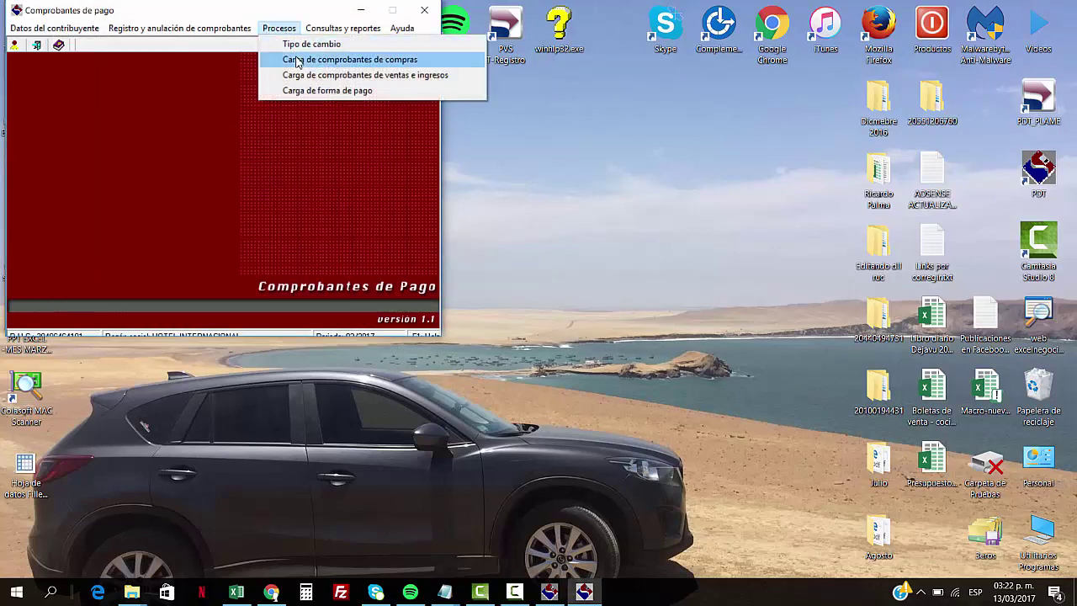
{"action": "left_click", "coordinate": [298, 59]}
{"action": "left_click", "coordinate": [261, 54]}
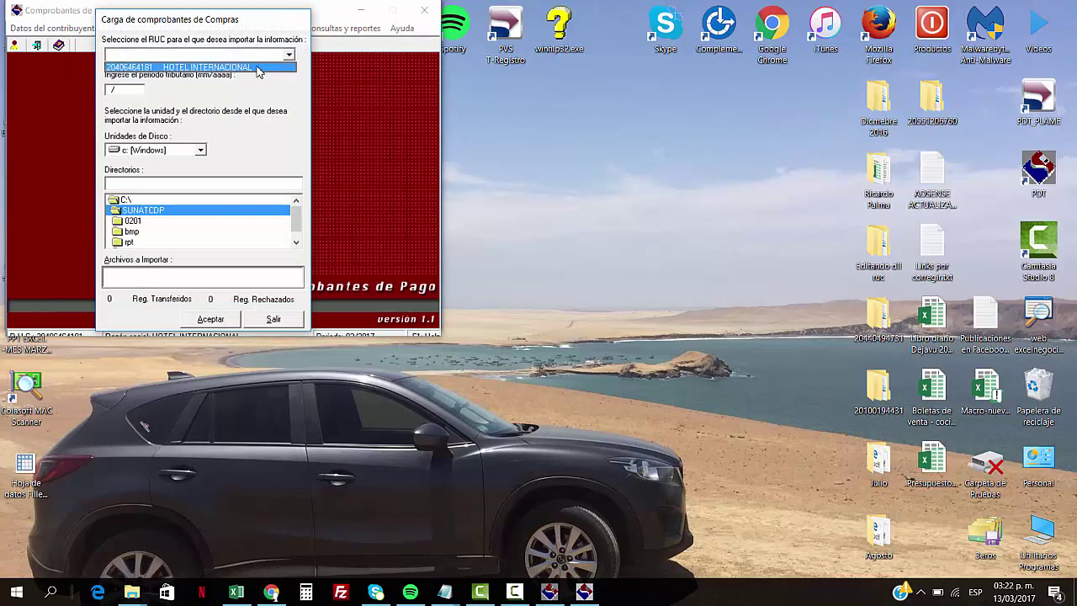
{"action": "left_click", "coordinate": [143, 67]}
{"action": "type", "text": "02/2017"}
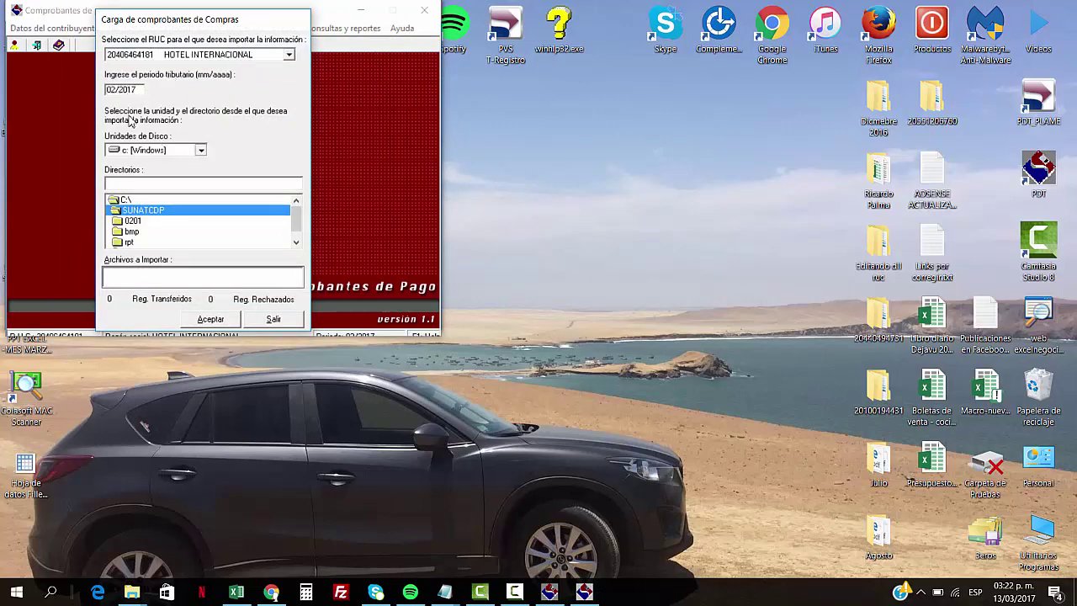
{"action": "left_click", "coordinate": [135, 149]}
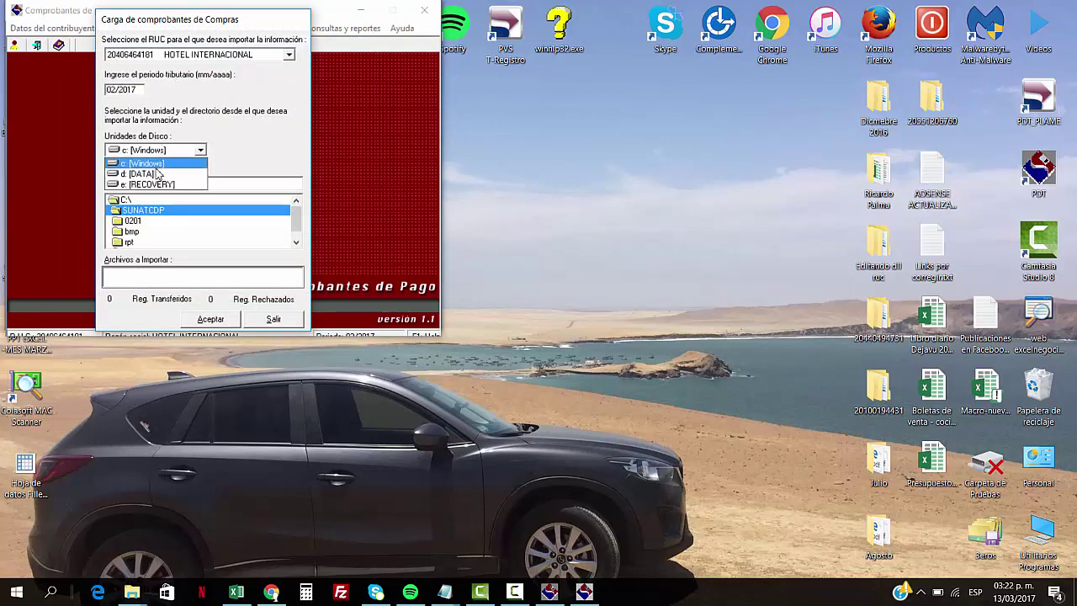
{"action": "left_click", "coordinate": [160, 173]}
{"action": "double_click", "coordinate": [154, 210]}
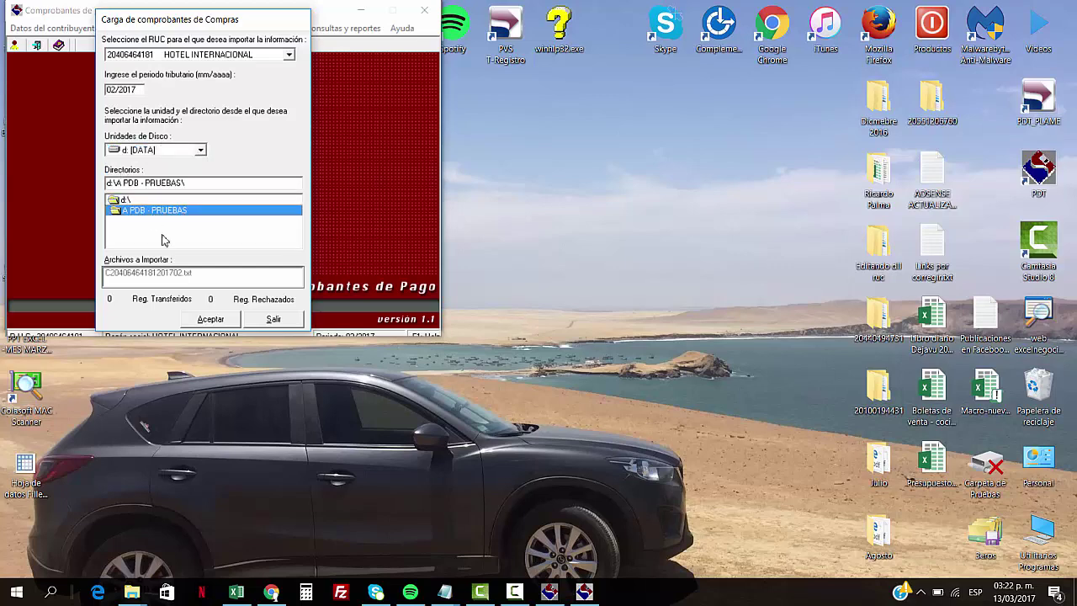
{"action": "left_click", "coordinate": [211, 319]}
{"action": "left_click", "coordinate": [603, 345]}
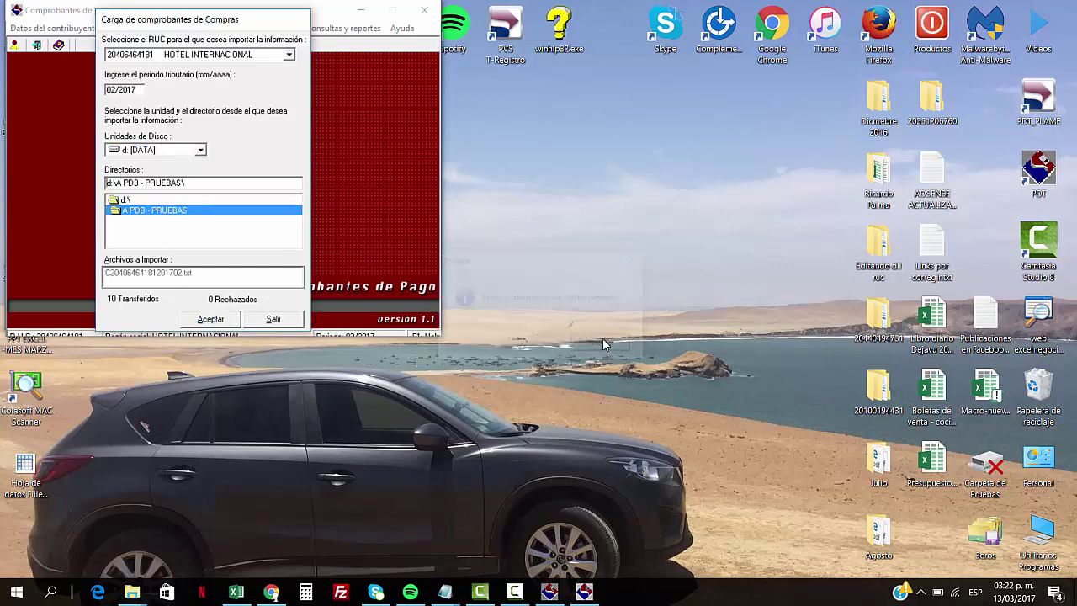
{"action": "left_click", "coordinate": [273, 319]}
- Load the sales and income vouchers file from A PDB - PRUEBAS, 22 records, none rejected
{"action": "left_click", "coordinate": [278, 28]}
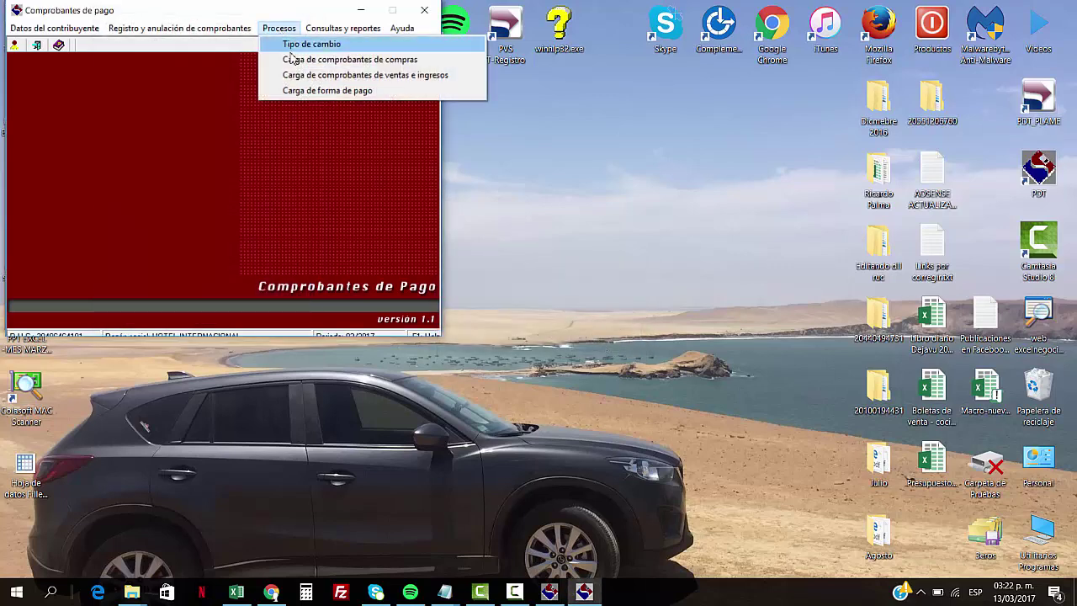
{"action": "left_click", "coordinate": [278, 75]}
{"action": "type", "text": "02/2017"}
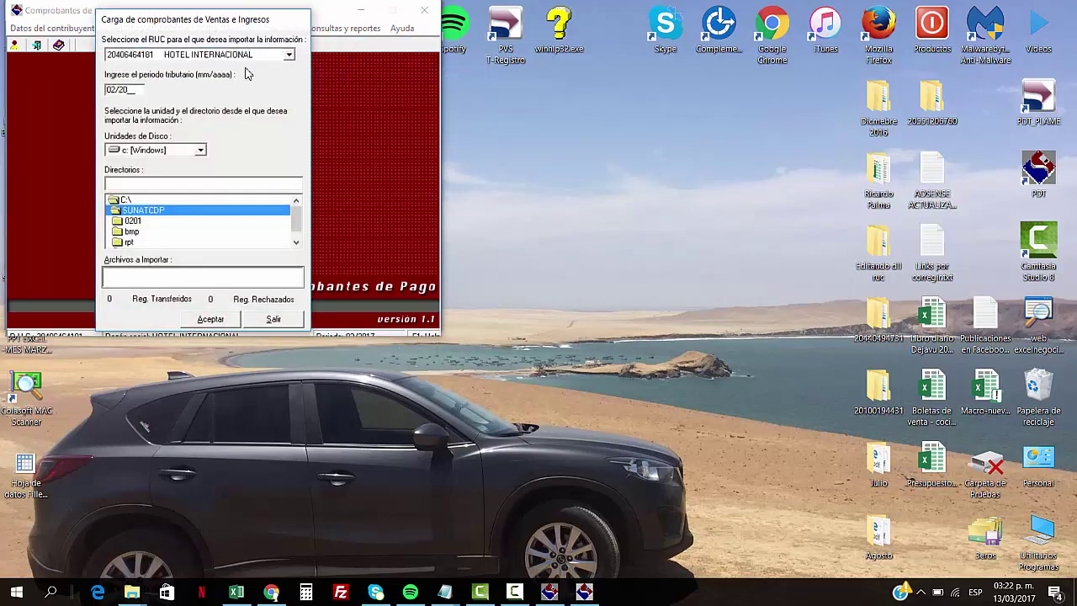
{"action": "left_click", "coordinate": [161, 173]}
{"action": "double_click", "coordinate": [150, 211]}
{"action": "left_click", "coordinate": [210, 319]}
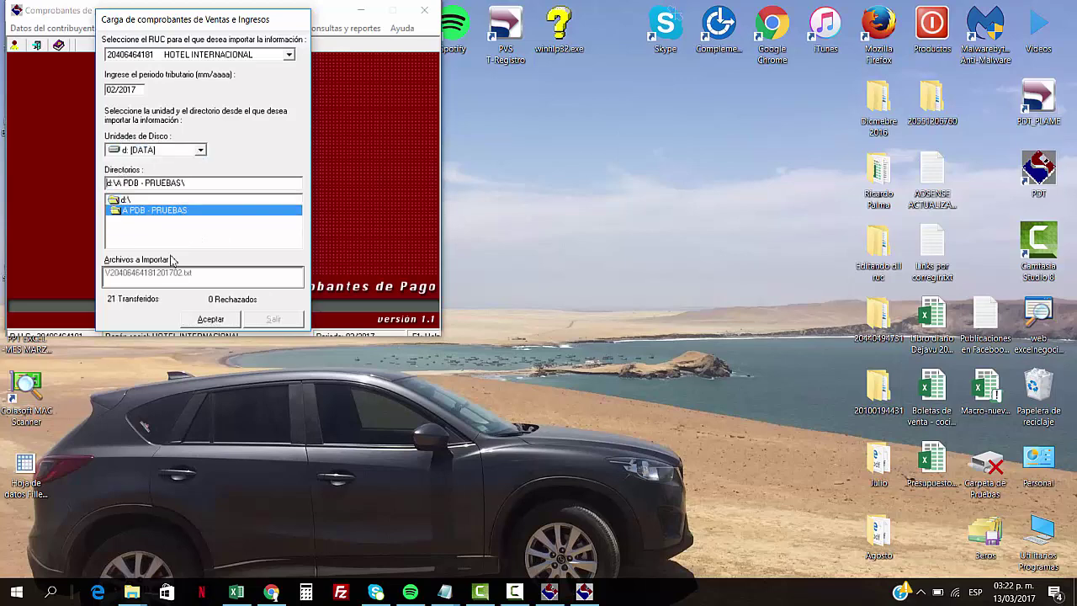
{"action": "key", "text": "Return"}
{"action": "left_click", "coordinate": [273, 319]}
{"action": "left_click", "coordinate": [279, 29]}
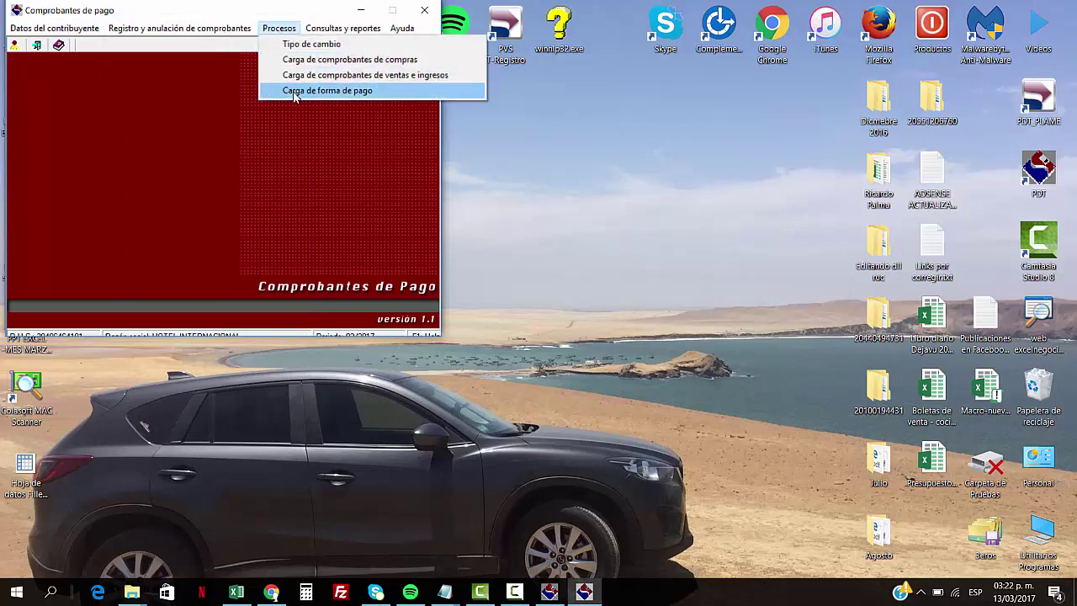
- Start loading payment forms for the taxpayer HOTEL INTERNACIONAL
{"action": "left_click", "coordinate": [327, 90]}
{"action": "left_click", "coordinate": [231, 54]}
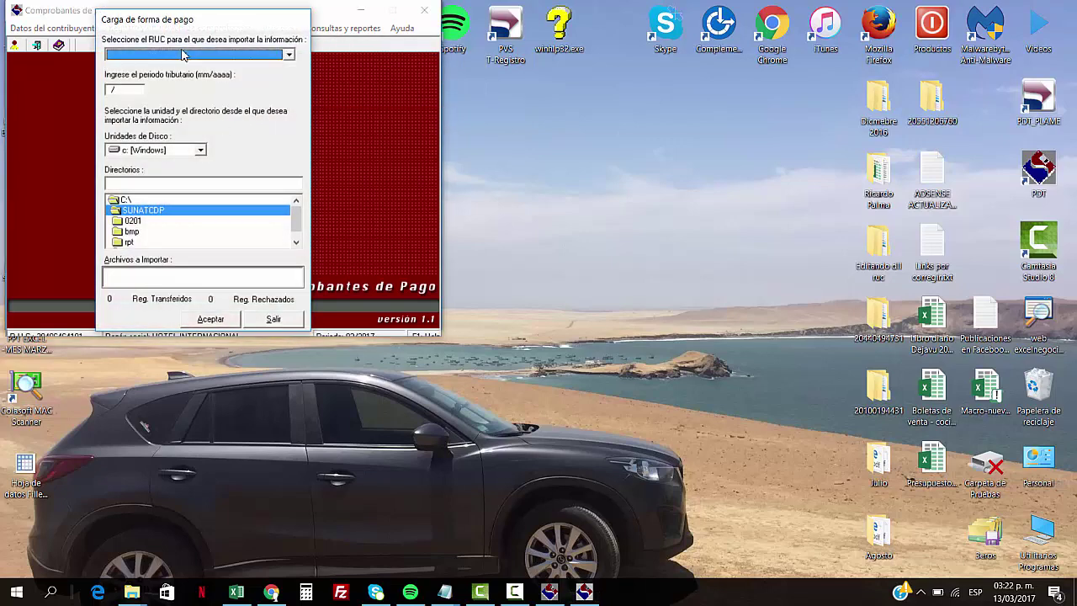
{"action": "left_click", "coordinate": [225, 66]}
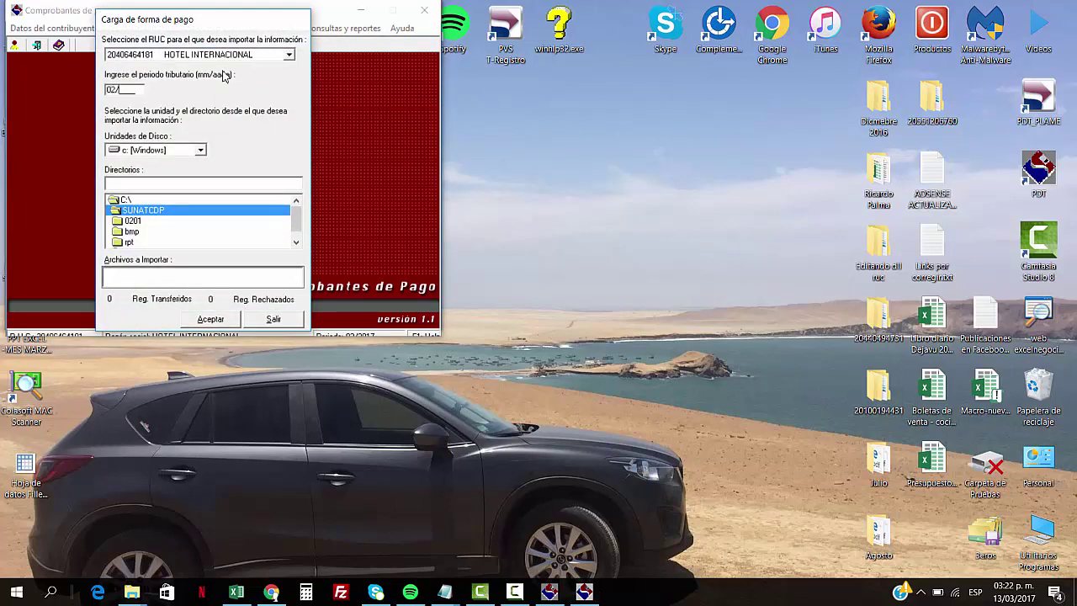
- Import the payment-form file from D:\A PDB - PRUEBAS, review the rejected-record report, and exit
{"action": "left_click", "coordinate": [184, 149]}
{"action": "left_click", "coordinate": [156, 172]}
{"action": "double_click", "coordinate": [153, 211]}
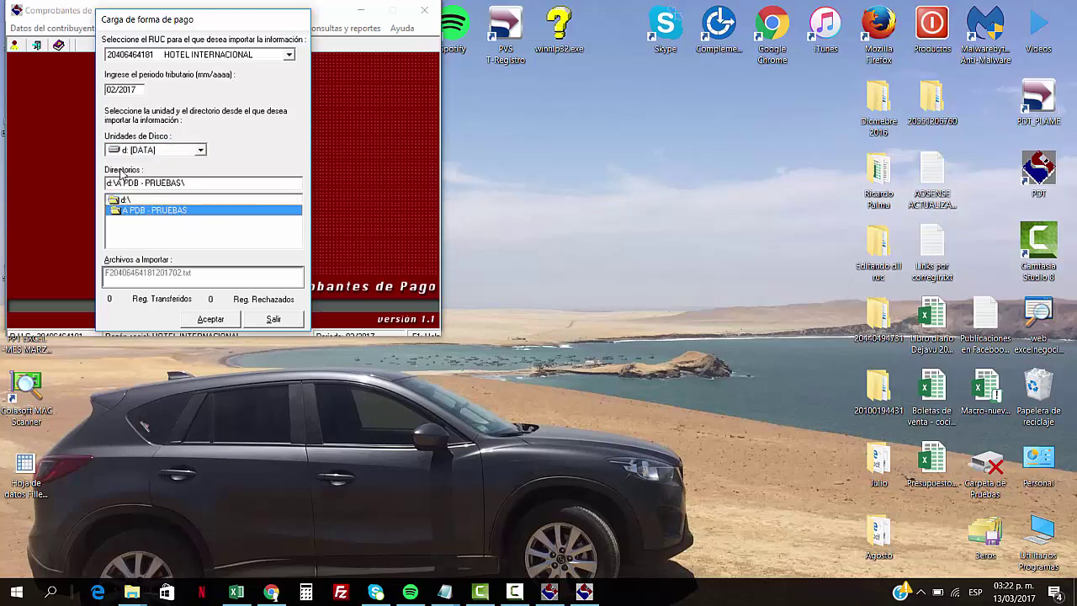
{"action": "left_click", "coordinate": [233, 325]}
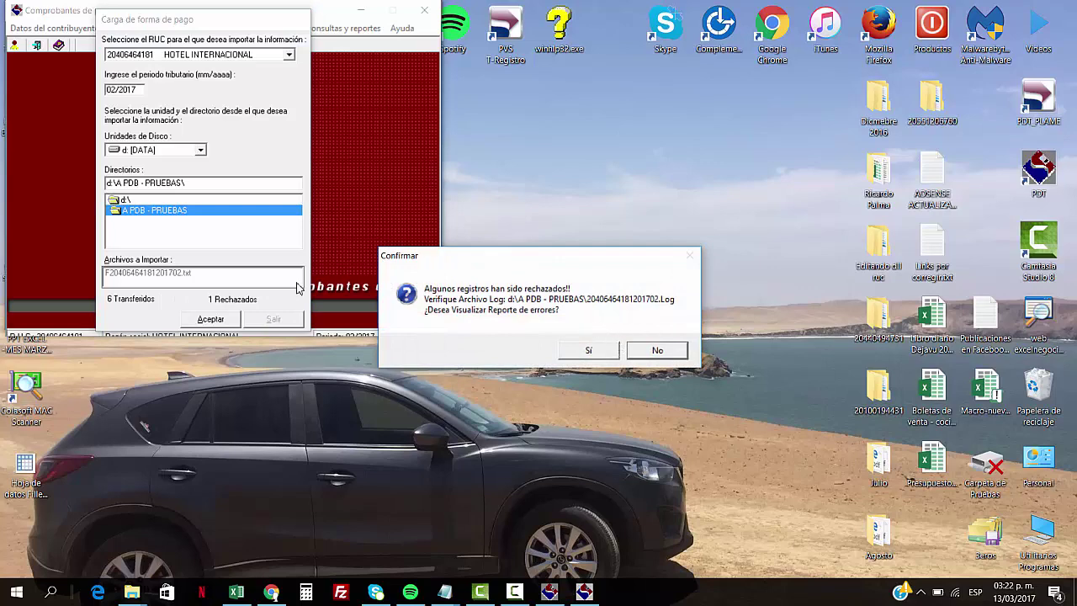
{"action": "left_click", "coordinate": [580, 351]}
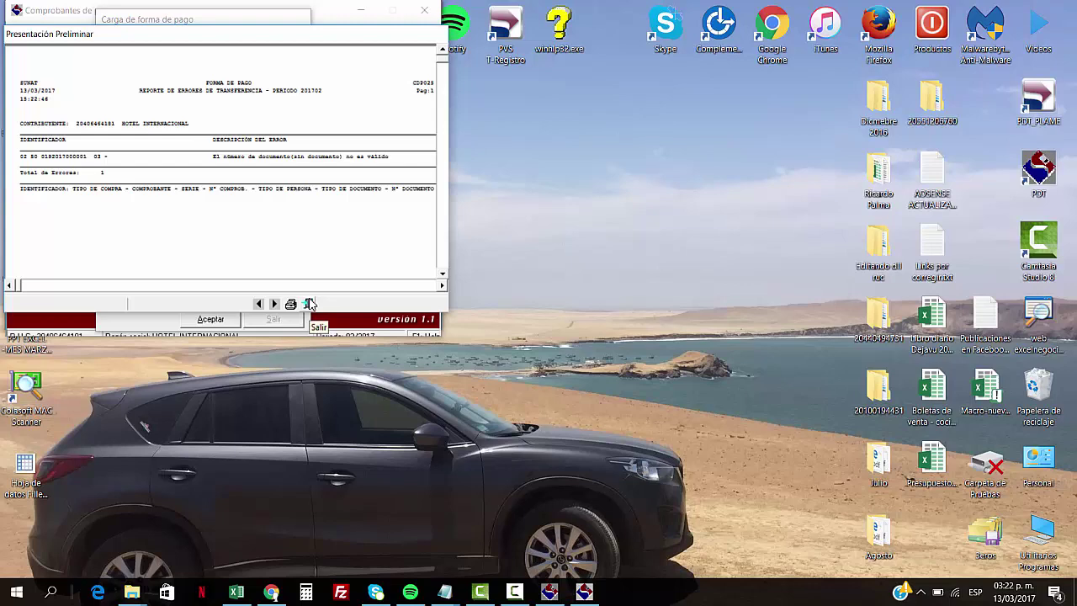
{"action": "left_click", "coordinate": [310, 304]}
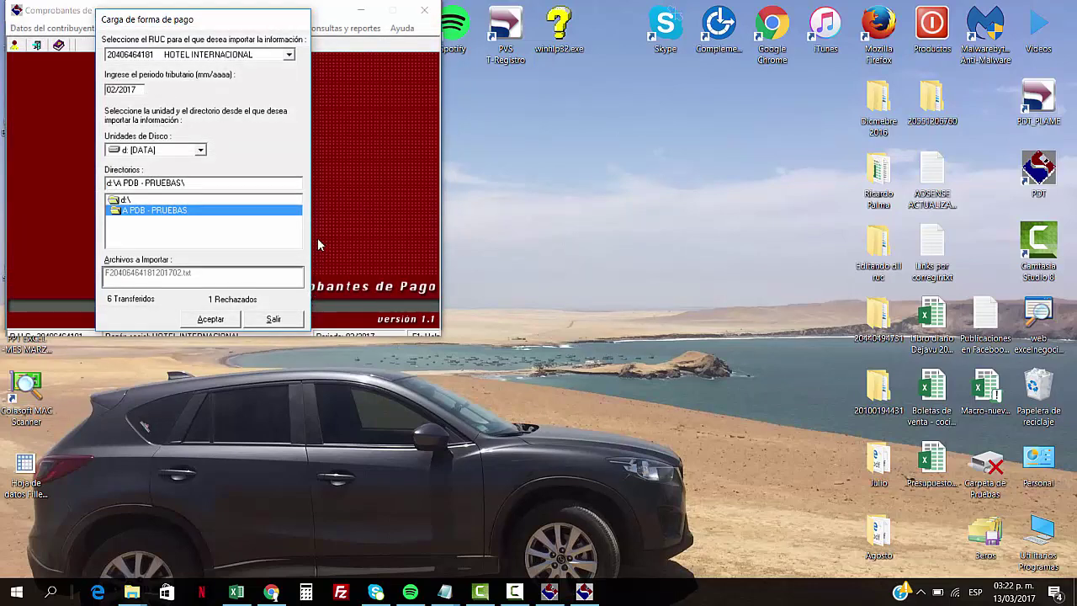
{"action": "left_click", "coordinate": [274, 320]}
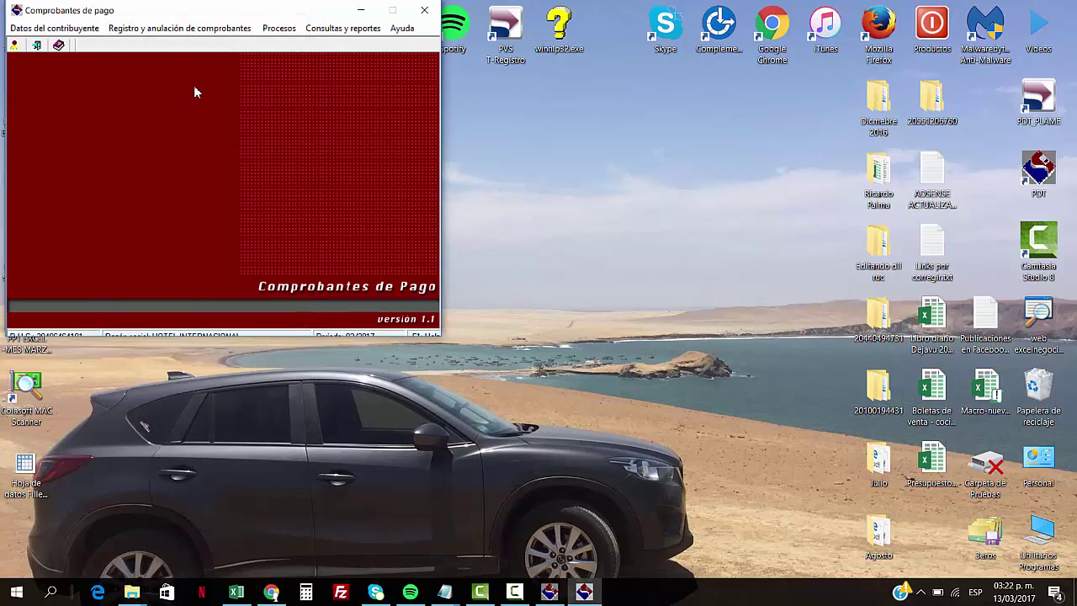
- Open the purchase-voucher list and select customs declaration record 000001-019, then return to Excel
{"action": "left_click", "coordinate": [278, 28]}
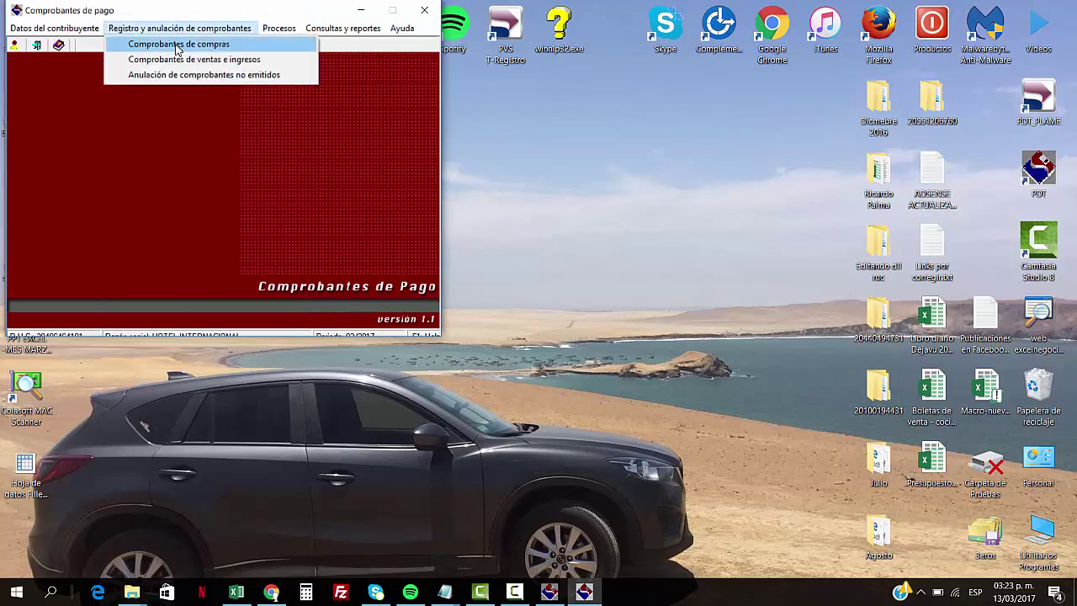
{"action": "left_click", "coordinate": [176, 45]}
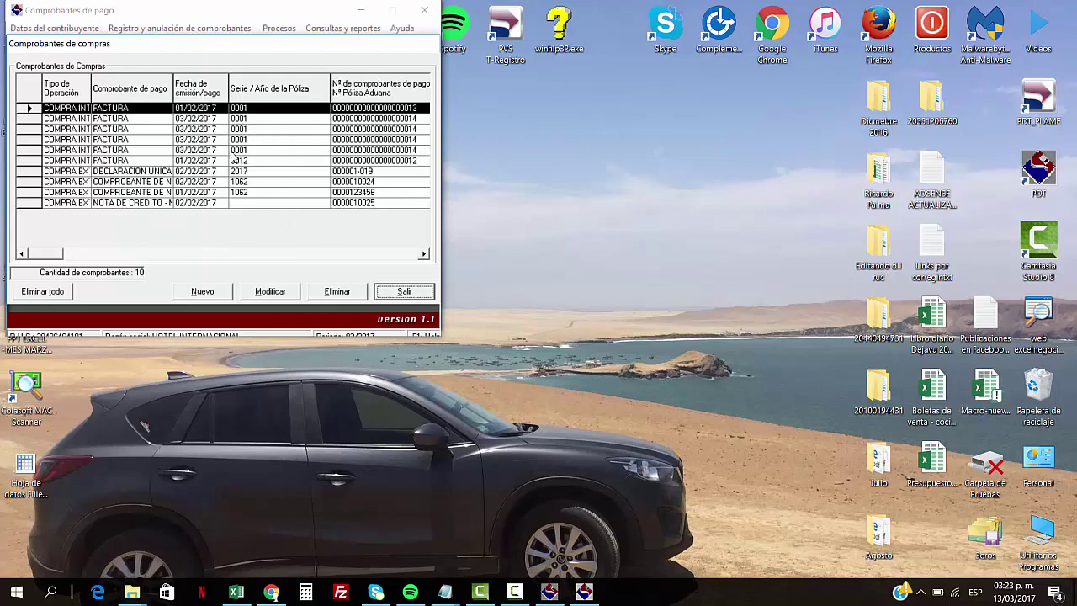
{"action": "double_click", "coordinate": [424, 253]}
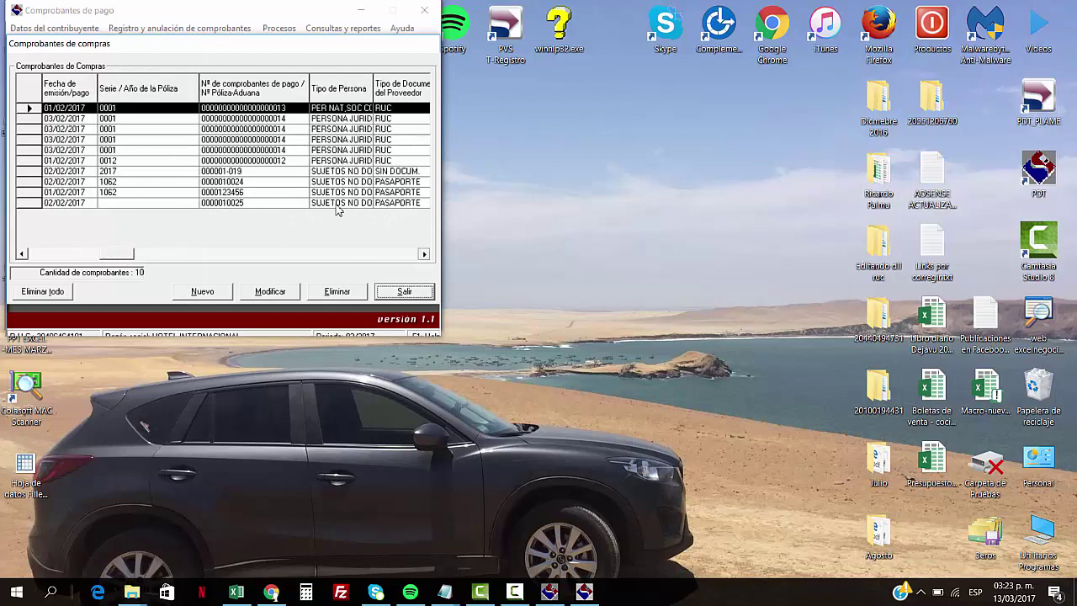
{"action": "scroll", "coordinate": [337, 211], "scroll_direction": "right", "scroll_amount": 1}
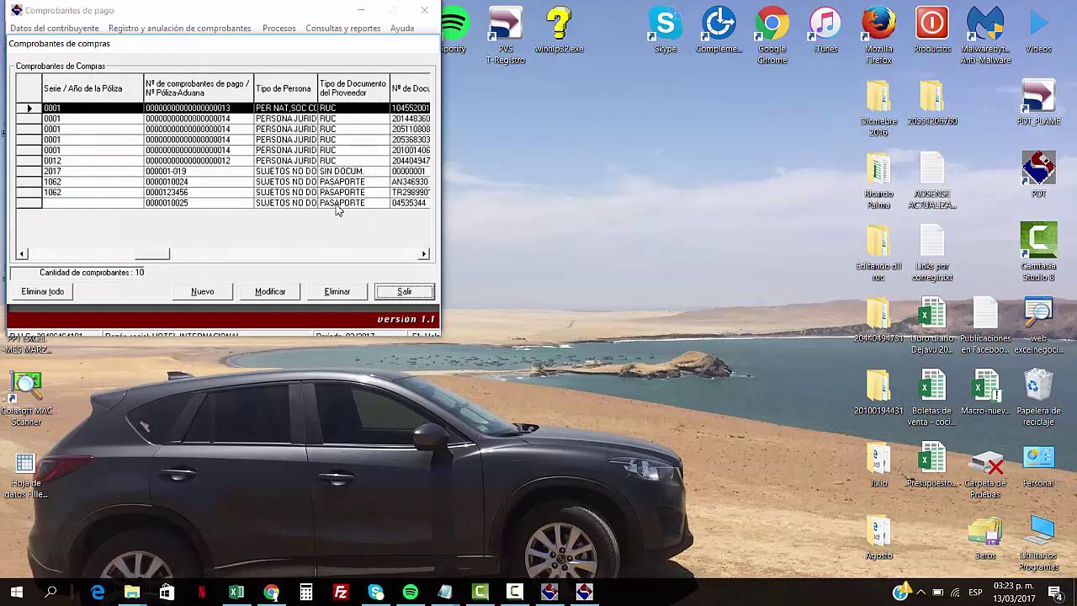
{"action": "scroll", "coordinate": [337, 210], "scroll_direction": "right", "scroll_amount": 1}
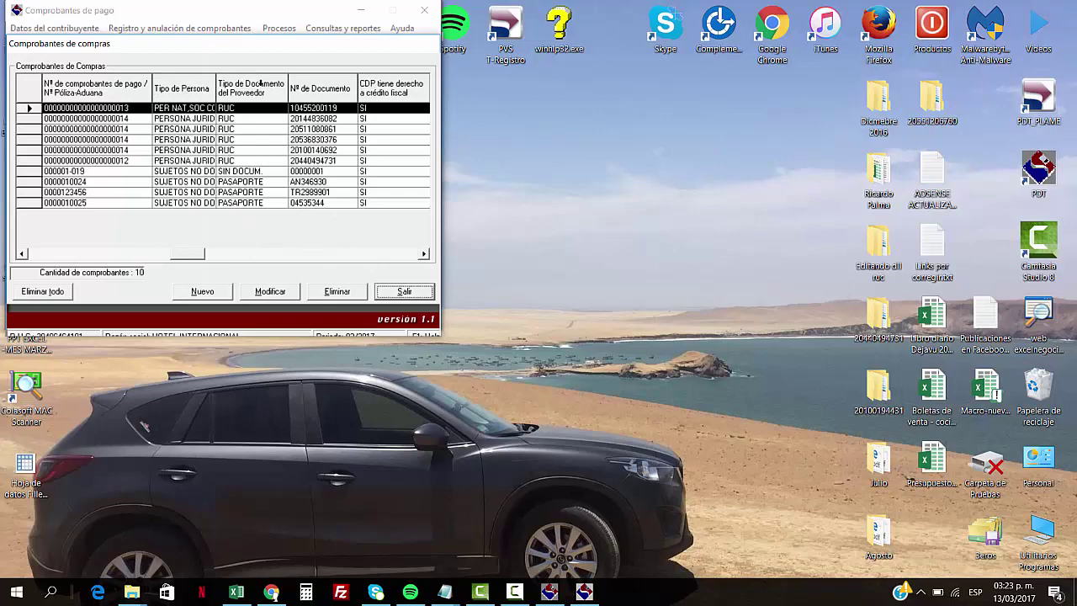
{"action": "left_click", "coordinate": [256, 172]}
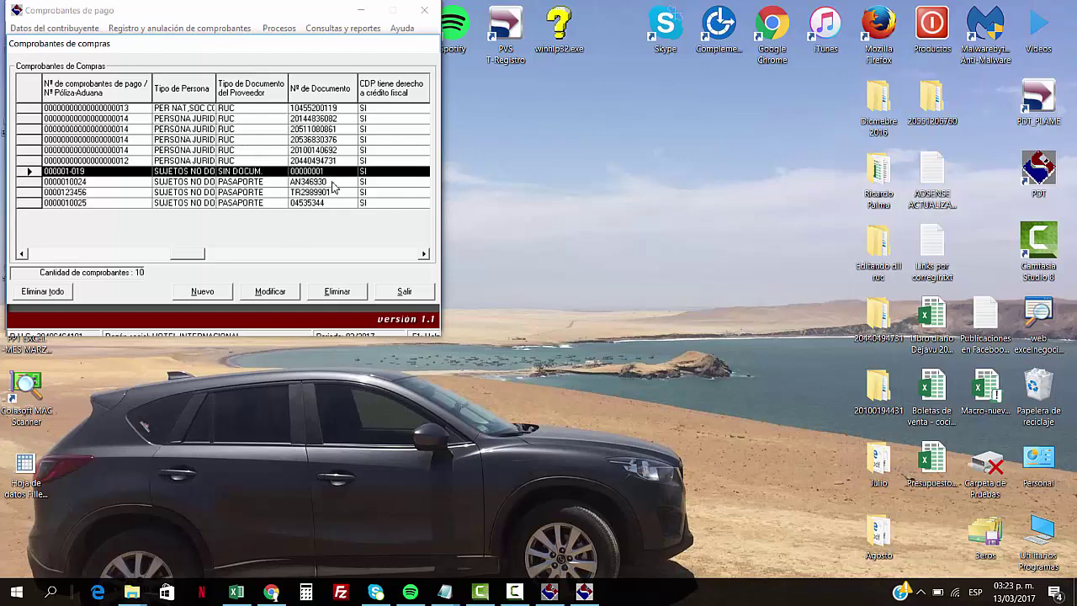
{"action": "left_click", "coordinate": [237, 592]}
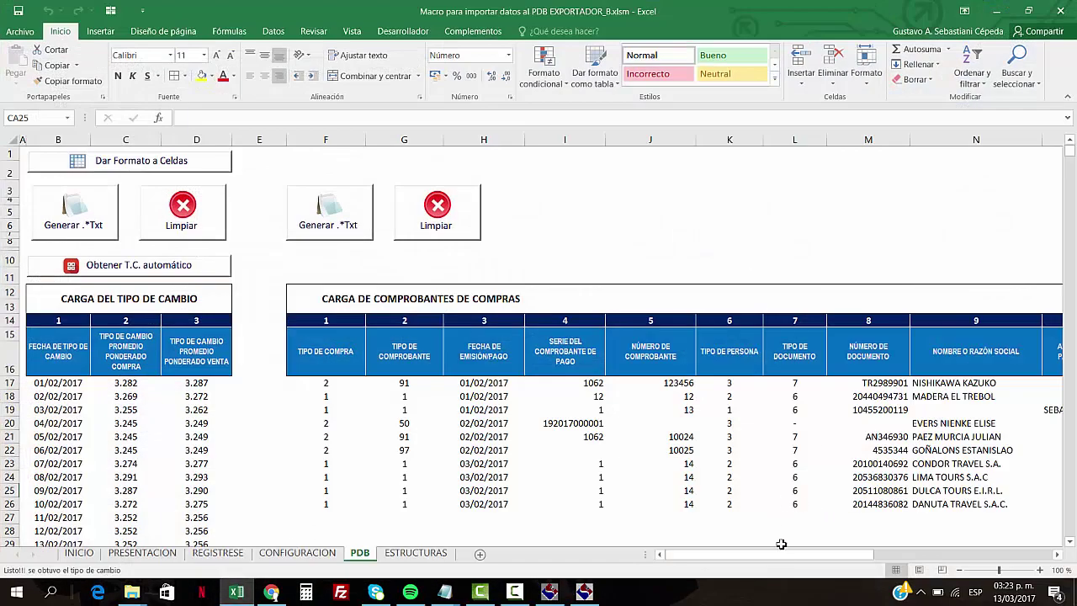
- Open the customs declaration purchase voucher for editing with Alt+M
{"action": "left_click", "coordinate": [585, 592]}
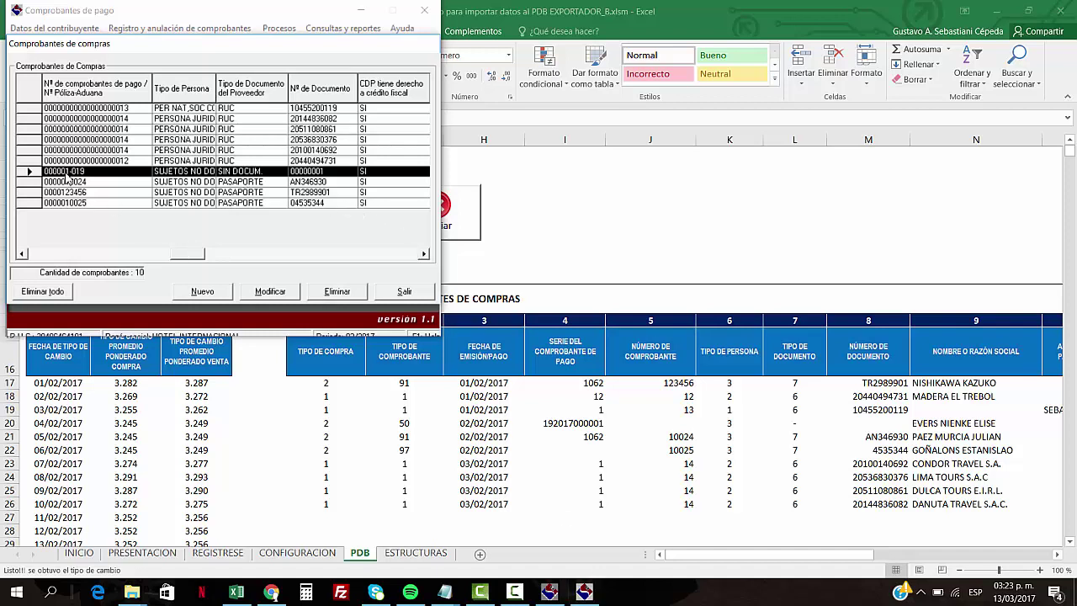
{"action": "left_click", "coordinate": [676, 6]}
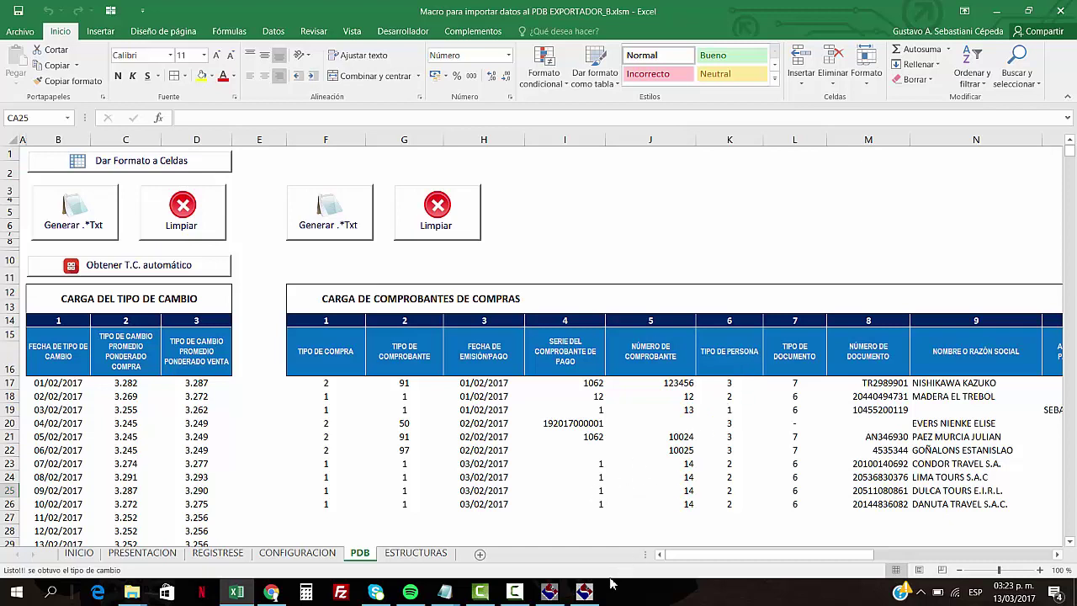
{"action": "left_click", "coordinate": [586, 592]}
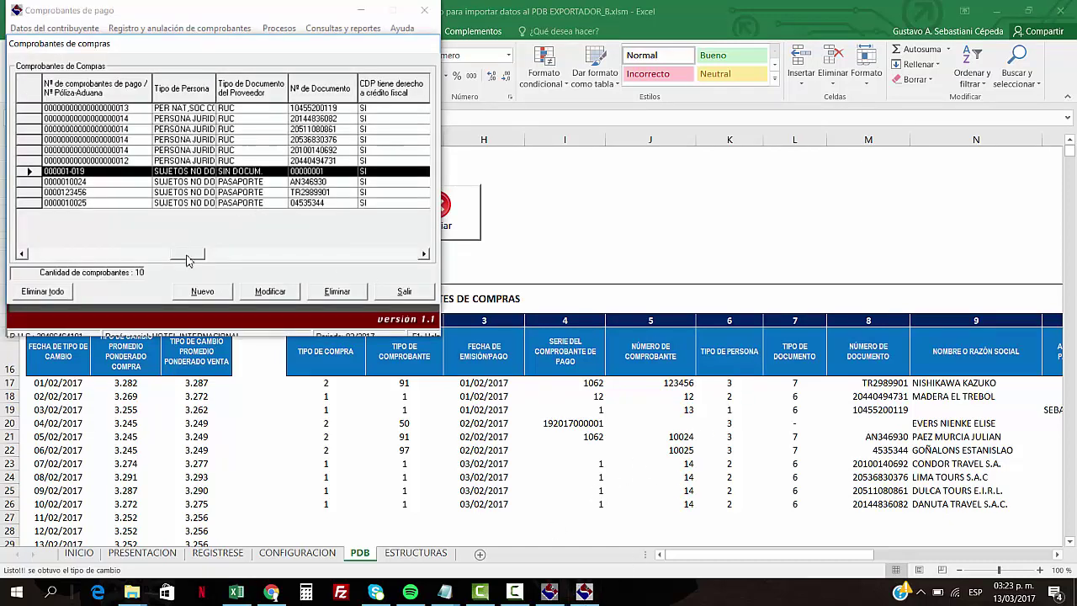
{"action": "left_click_drag", "start_coordinate": [189, 255], "coordinate": [53, 256]}
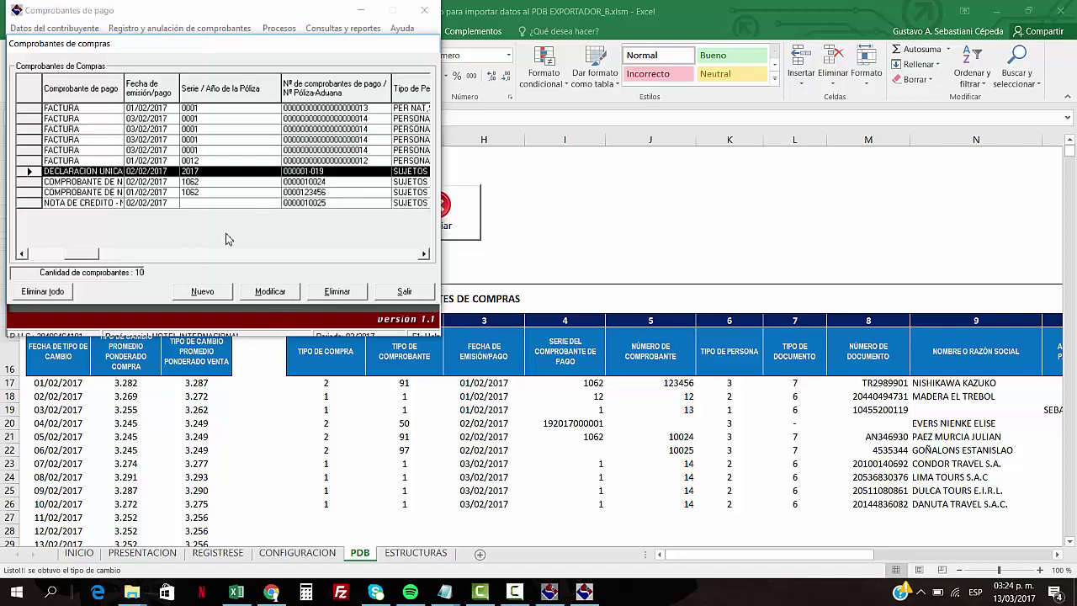
{"action": "key", "text": "alt+m"}
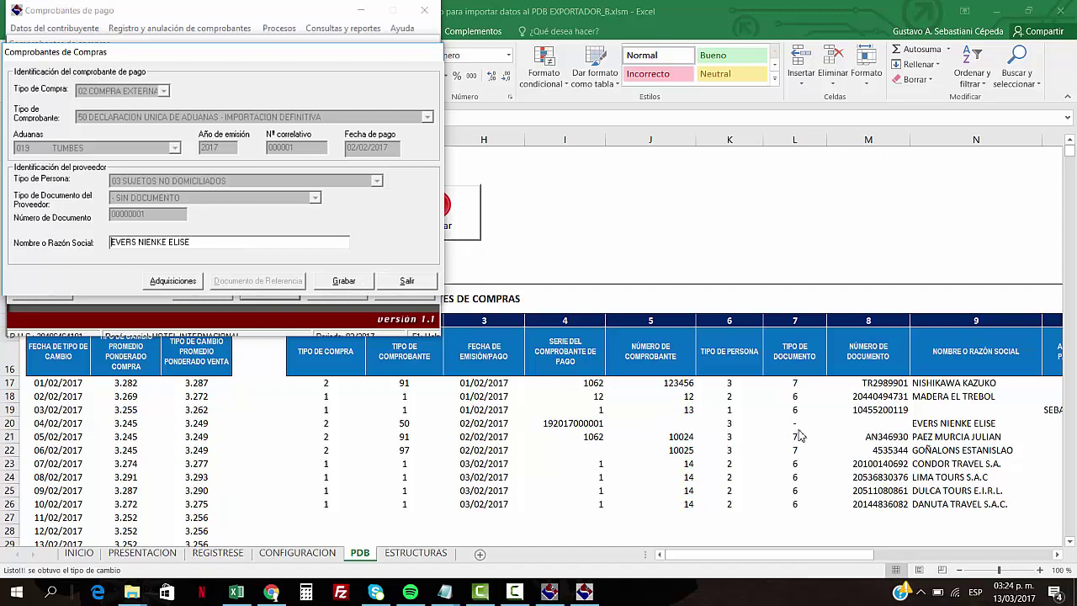
- Check the TIPO DE DOCUMENTO codes and fill row 20's cells L20:M20 yellow
{"action": "left_click_drag", "start_coordinate": [796, 426], "coordinate": [890, 426]}
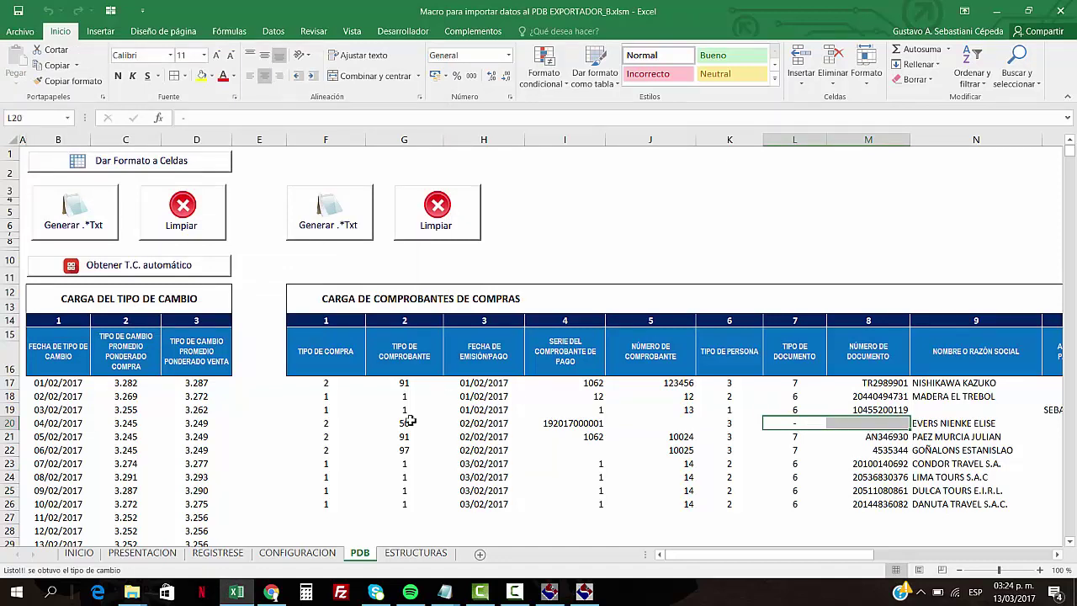
{"action": "left_click_drag", "start_coordinate": [329, 423], "coordinate": [698, 426]}
{"action": "left_click", "coordinate": [794, 425]}
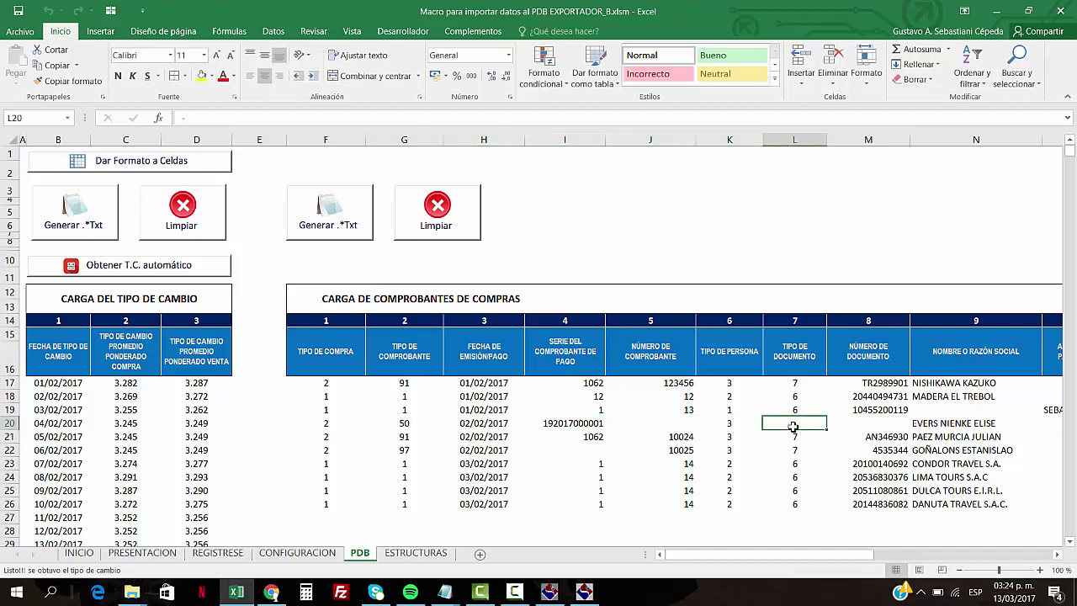
{"action": "left_click", "coordinate": [803, 352]}
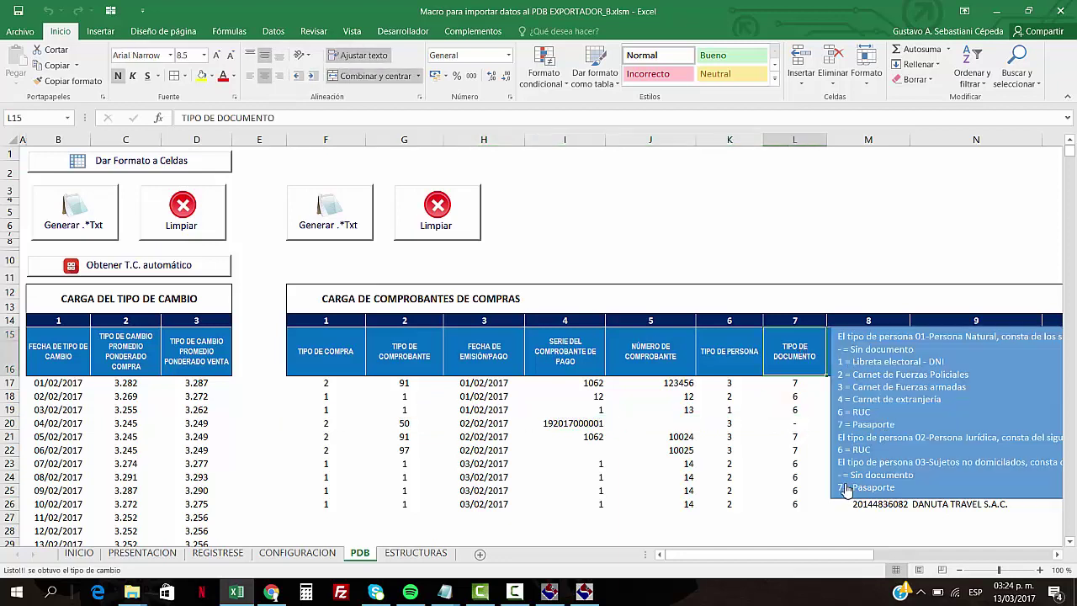
{"action": "left_click", "coordinate": [799, 450]}
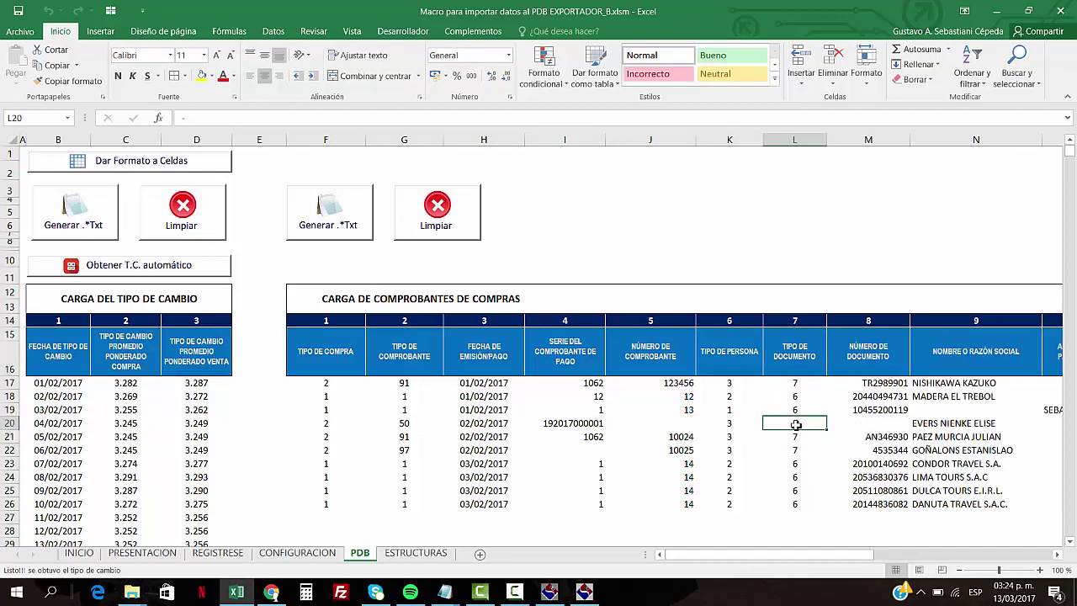
{"action": "left_click_drag", "start_coordinate": [799, 425], "coordinate": [863, 425]}
{"action": "left_click", "coordinate": [202, 76]}
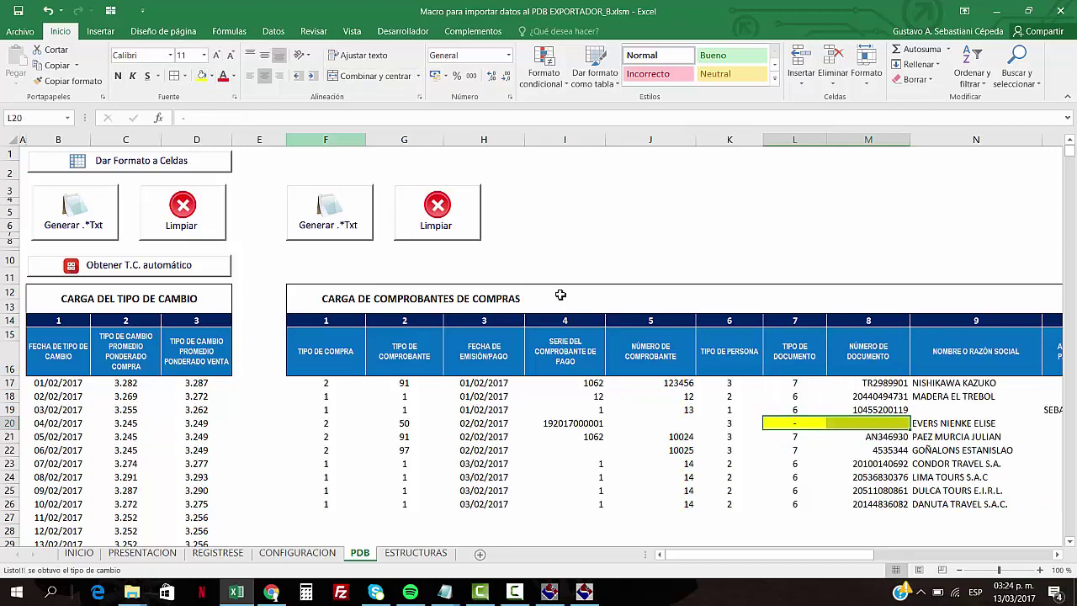
{"action": "left_click_drag", "start_coordinate": [853, 564], "coordinate": [994, 574]}
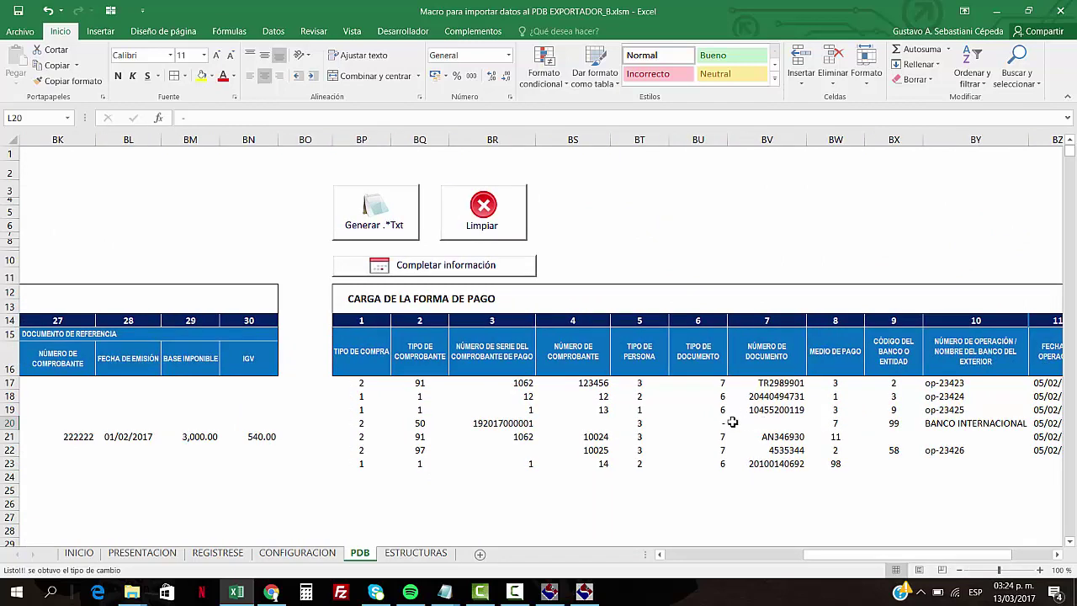
- Fill payment-form cells BO20:BU20 yellow and return to the PDB voucher edit form
{"action": "left_click", "coordinate": [795, 424]}
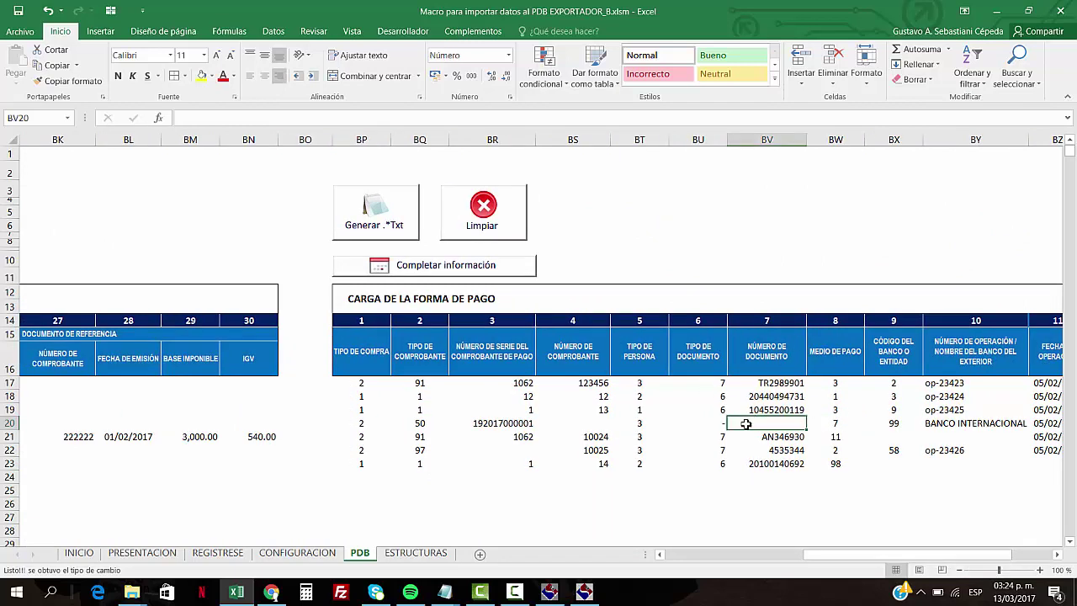
{"action": "left_click_drag", "start_coordinate": [716, 424], "coordinate": [311, 423]}
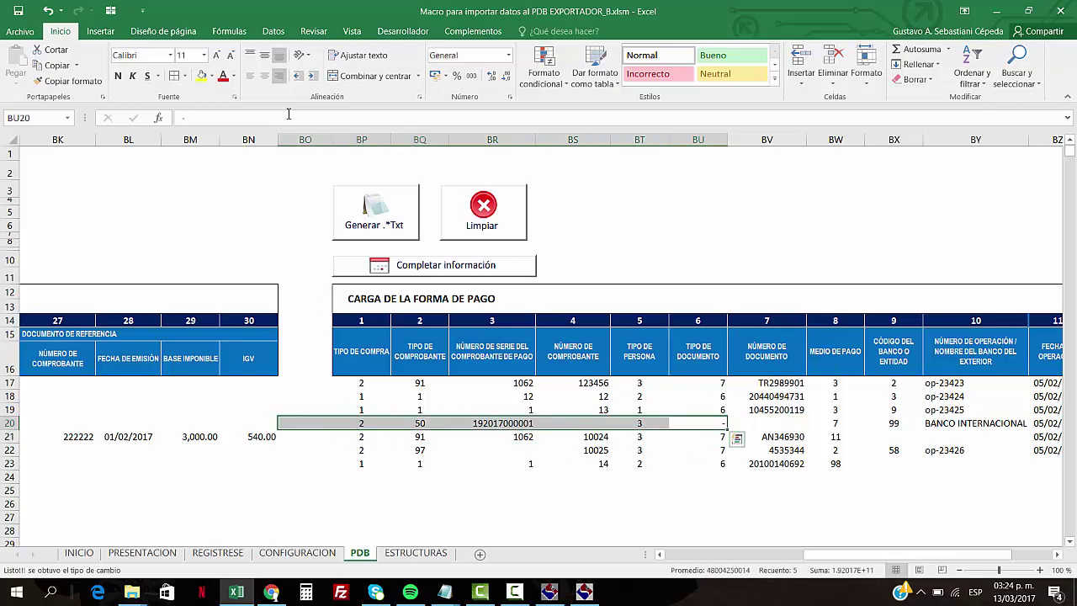
{"action": "left_click", "coordinate": [202, 76]}
{"action": "left_click", "coordinate": [790, 423]}
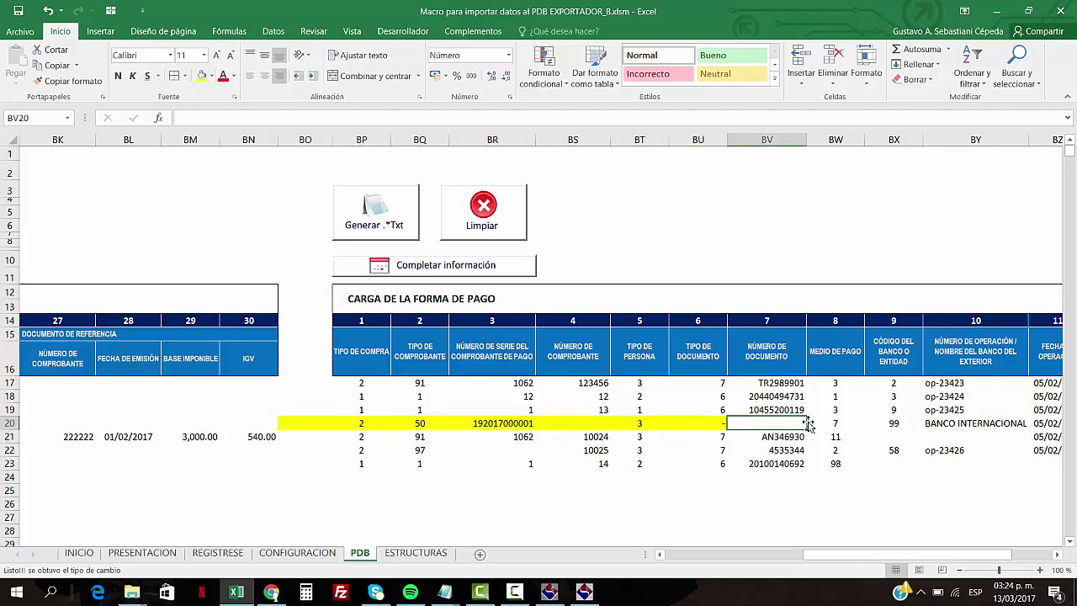
{"action": "left_click", "coordinate": [549, 592]}
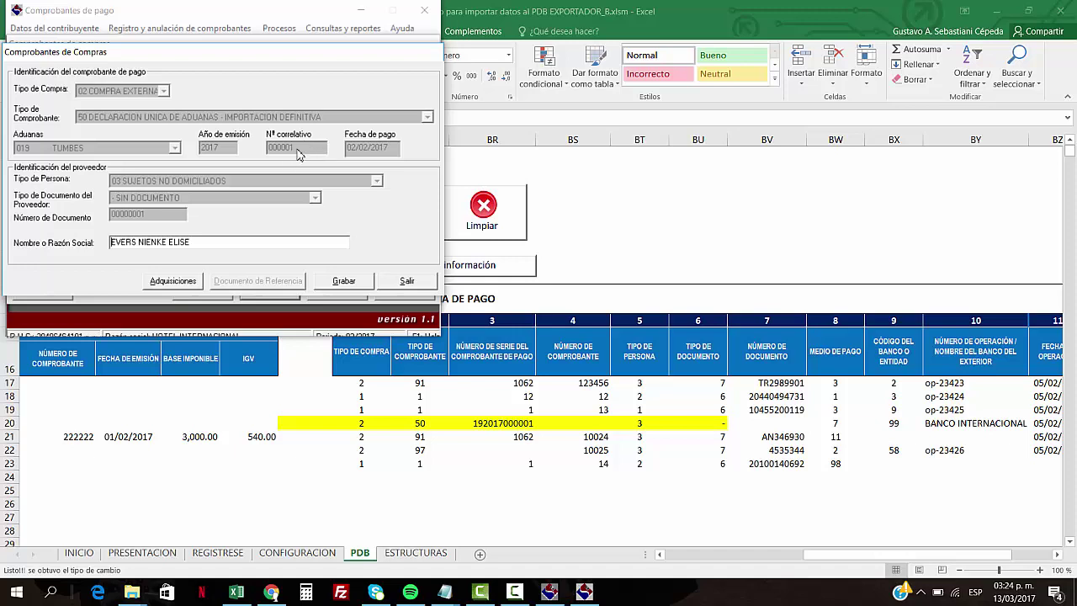
- Enter 1 as the document number in cell BV20 of the yellow DUA row 20
{"action": "left_click", "coordinate": [715, 456]}
{"action": "left_click", "coordinate": [716, 424]}
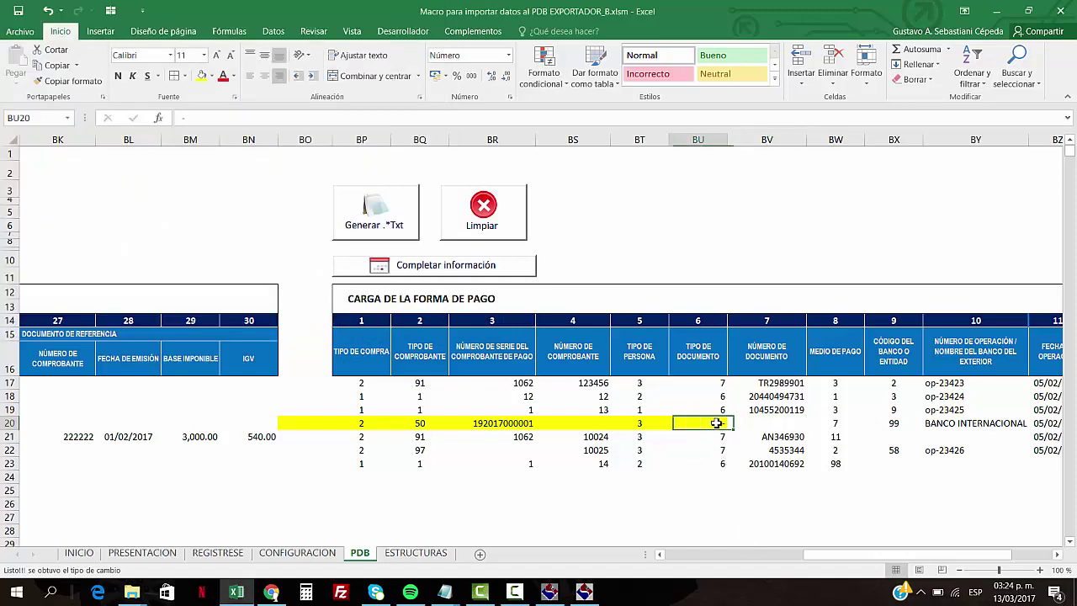
{"action": "left_click", "coordinate": [761, 423]}
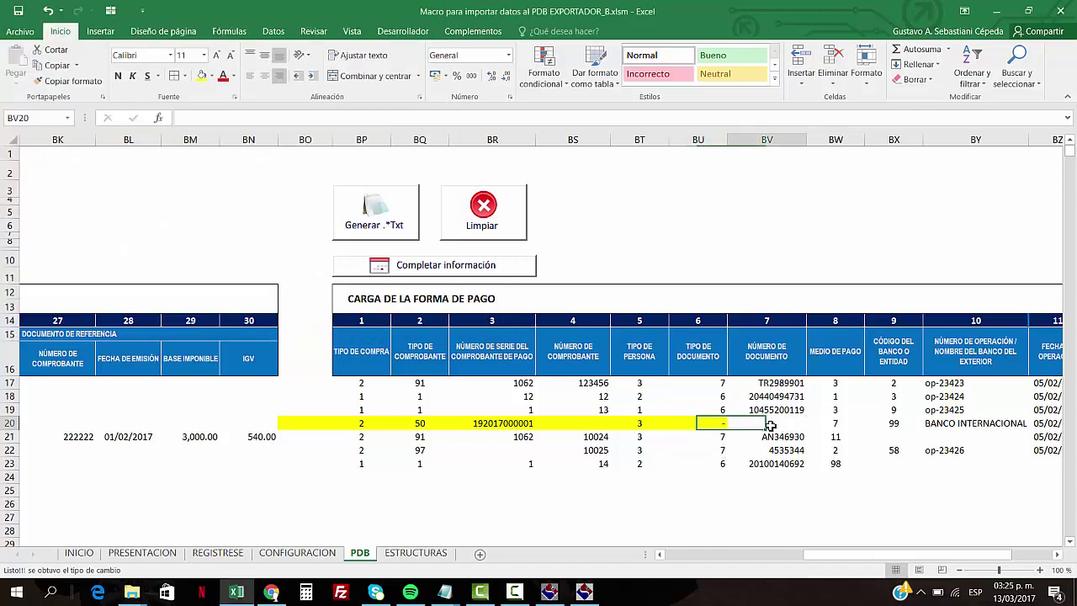
{"action": "type", "text": "1"}
{"action": "key", "text": "Return"}
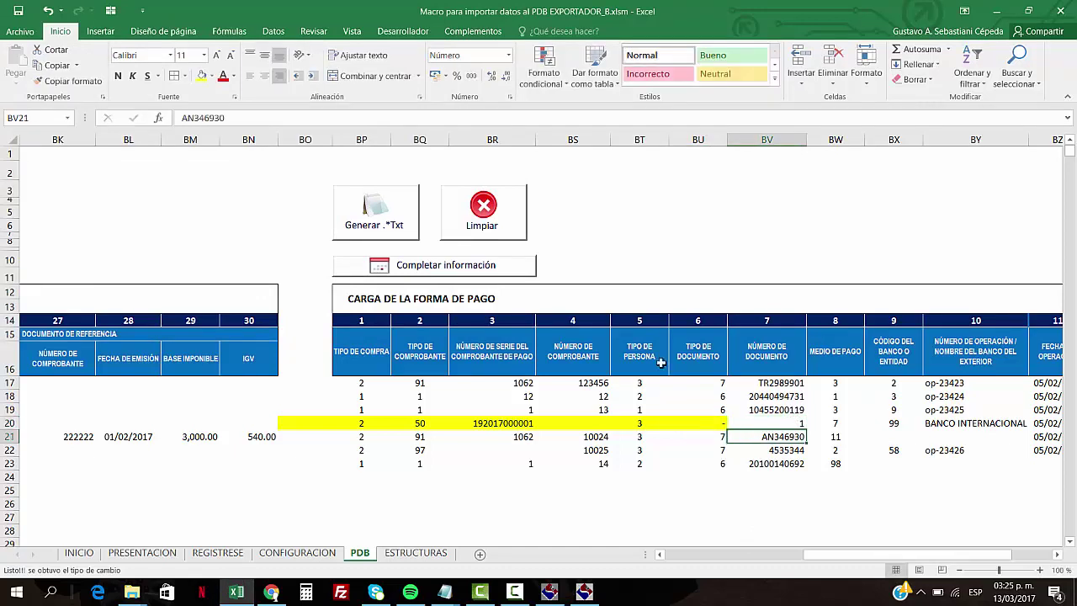
- Regenerate the SUNAT .txt files without opening the output folder
{"action": "left_click", "coordinate": [381, 233]}
{"action": "left_click", "coordinate": [653, 359]}
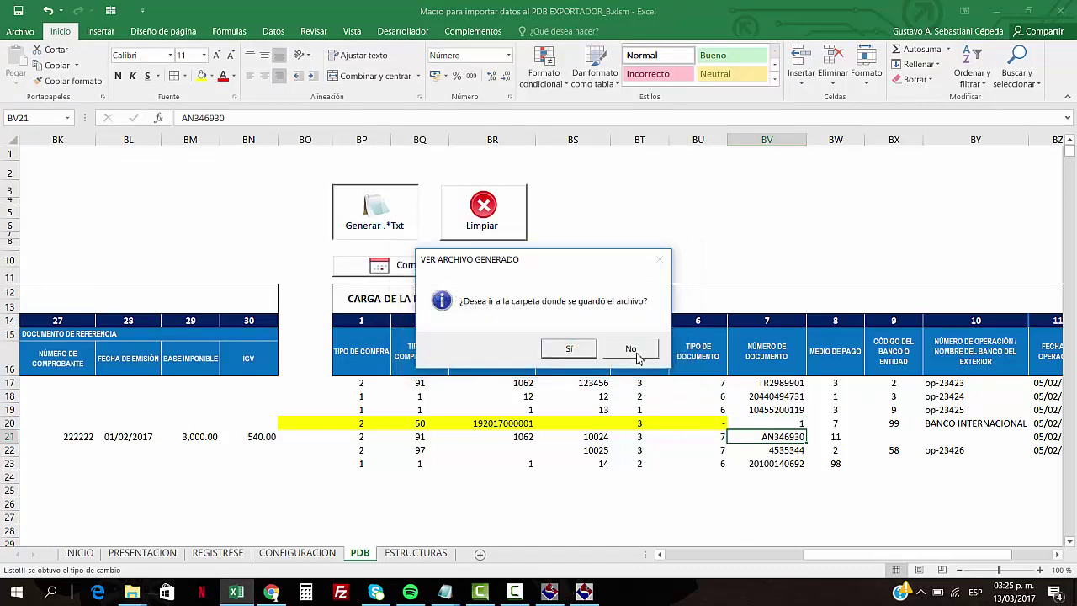
{"action": "left_click", "coordinate": [628, 348]}
- Close the purchase receipt detail form and the purchase receipts list via Salir
{"action": "left_click", "coordinate": [584, 591]}
{"action": "left_click", "coordinate": [406, 281]}
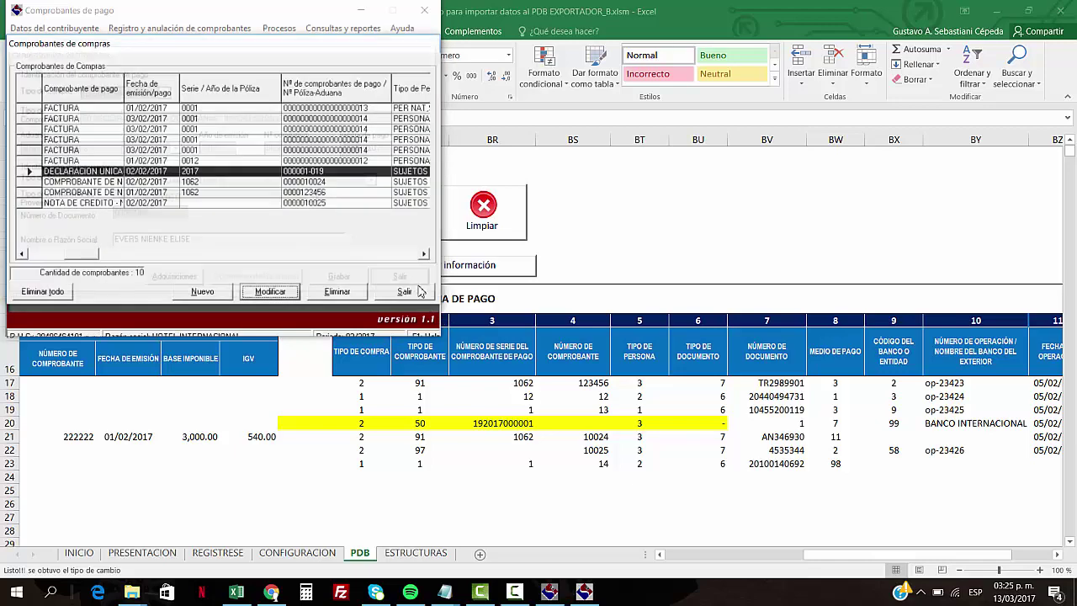
{"action": "left_click", "coordinate": [404, 291]}
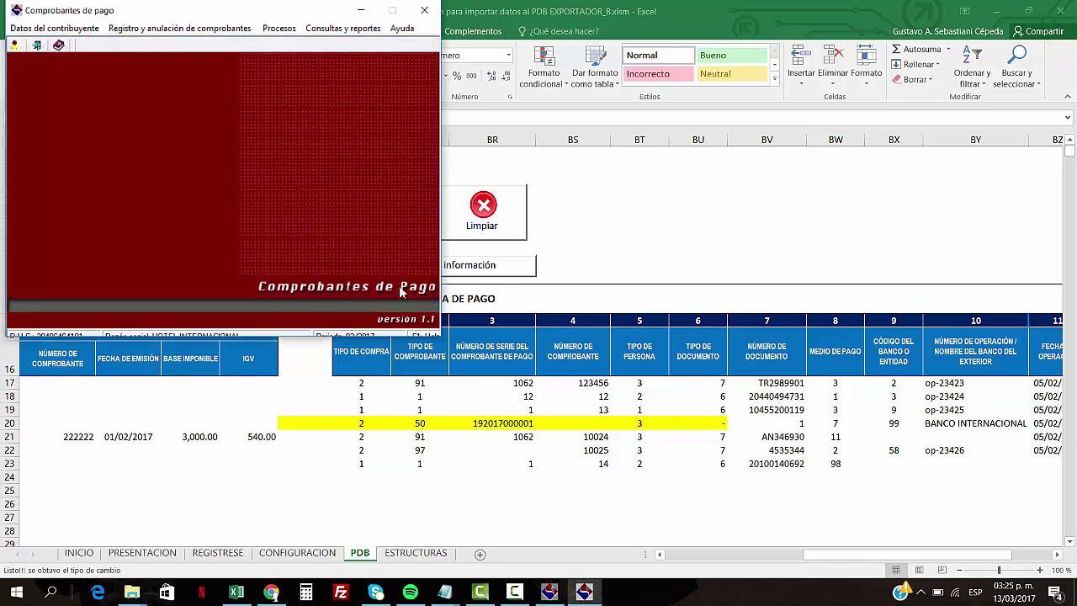
- Start Procesos > Carga de forma de pago for the HOTEL INTERNACIONAL taxpayer
{"action": "left_click", "coordinate": [272, 31]}
{"action": "left_click", "coordinate": [286, 91]}
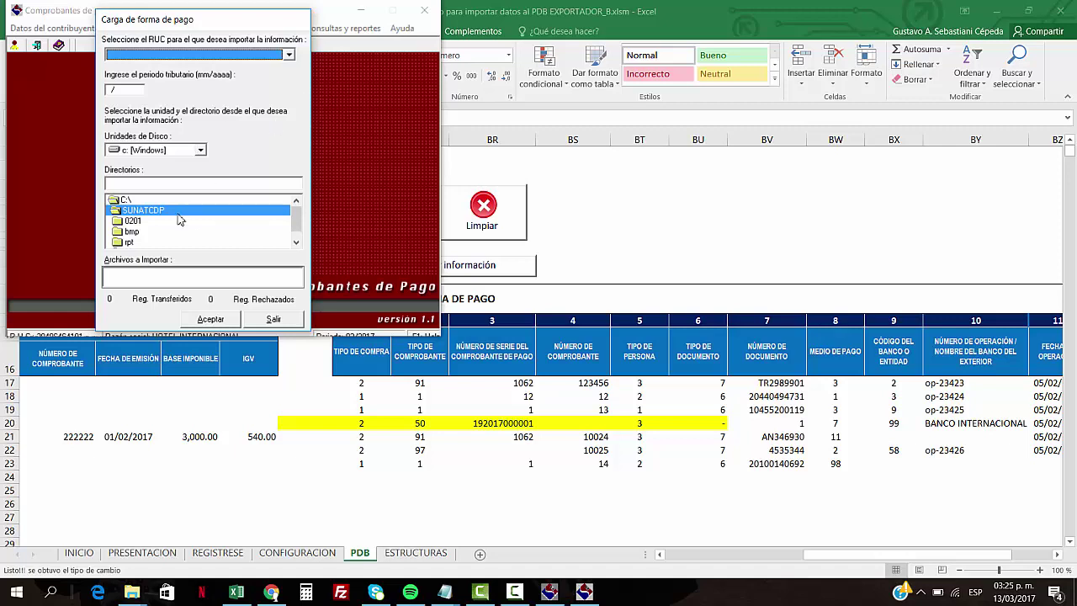
{"action": "left_click", "coordinate": [200, 52]}
{"action": "left_click", "coordinate": [237, 67]}
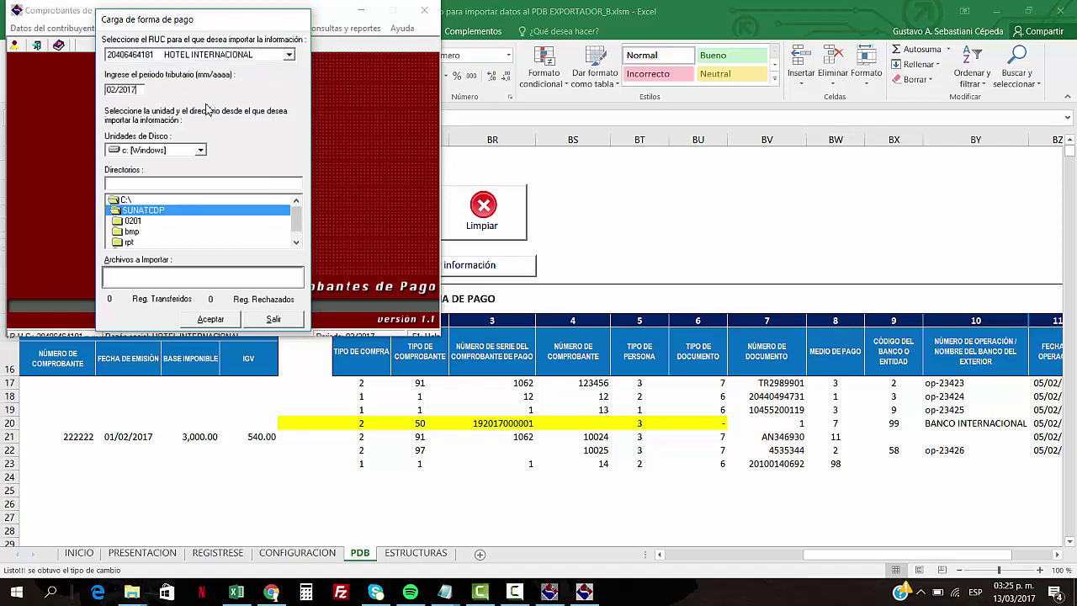
- Import the 02/2017 file from d:\A PDB - PRUEBAS (1 transferred, 6 rejected), skipping the error report
{"action": "left_click", "coordinate": [150, 150]}
{"action": "left_click", "coordinate": [168, 173]}
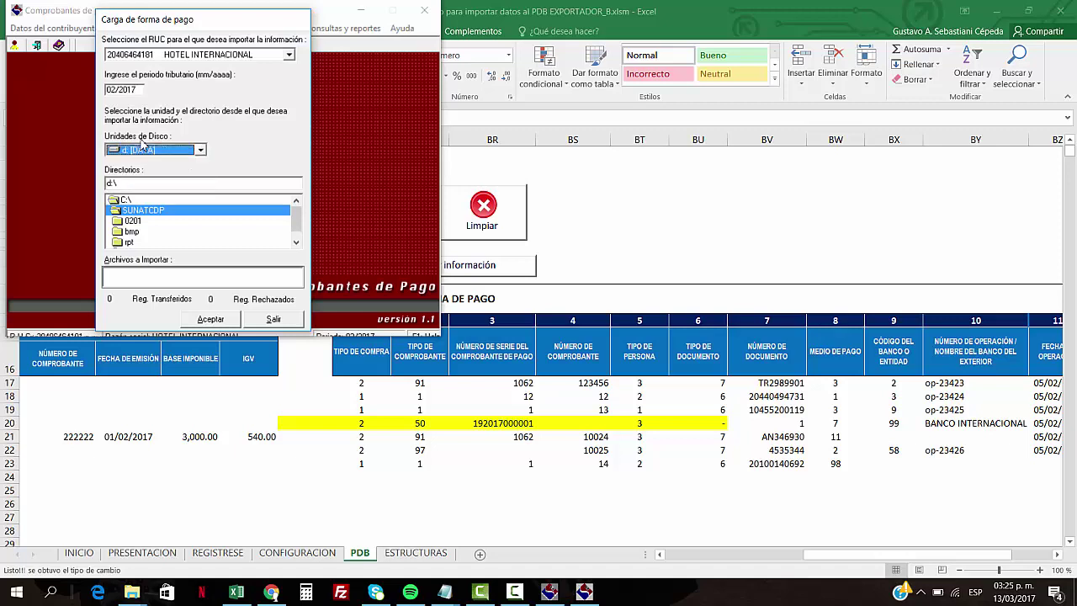
{"action": "double_click", "coordinate": [177, 212]}
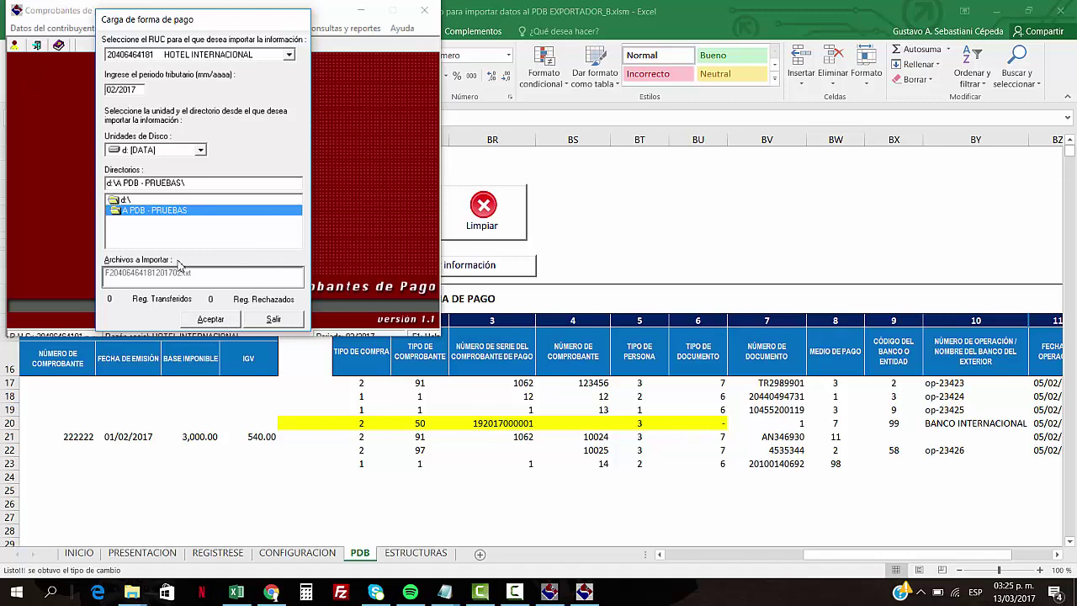
{"action": "left_click", "coordinate": [222, 323]}
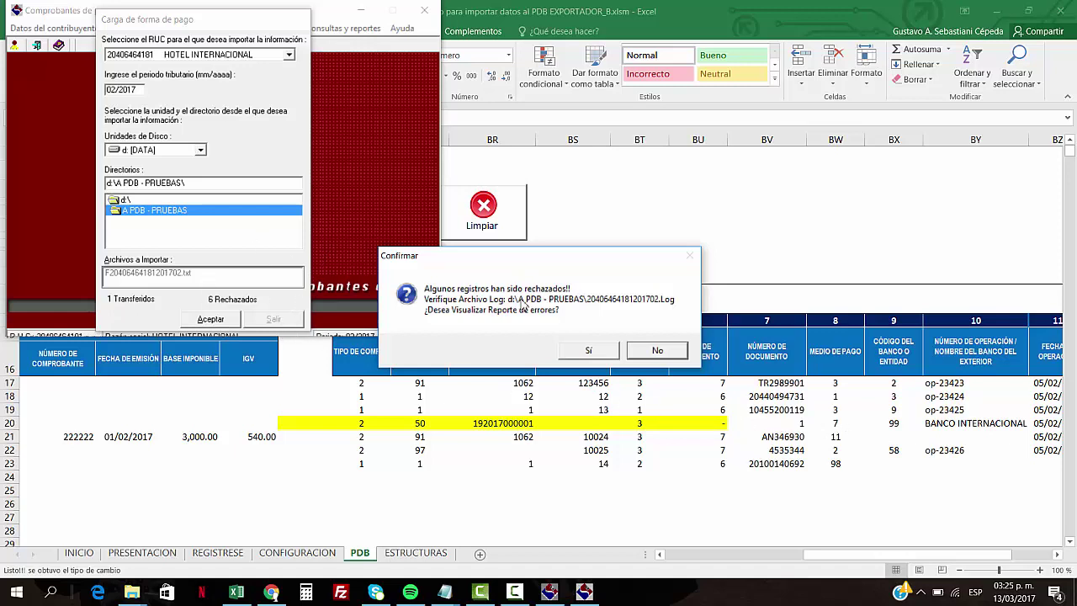
{"action": "left_click", "coordinate": [682, 350]}
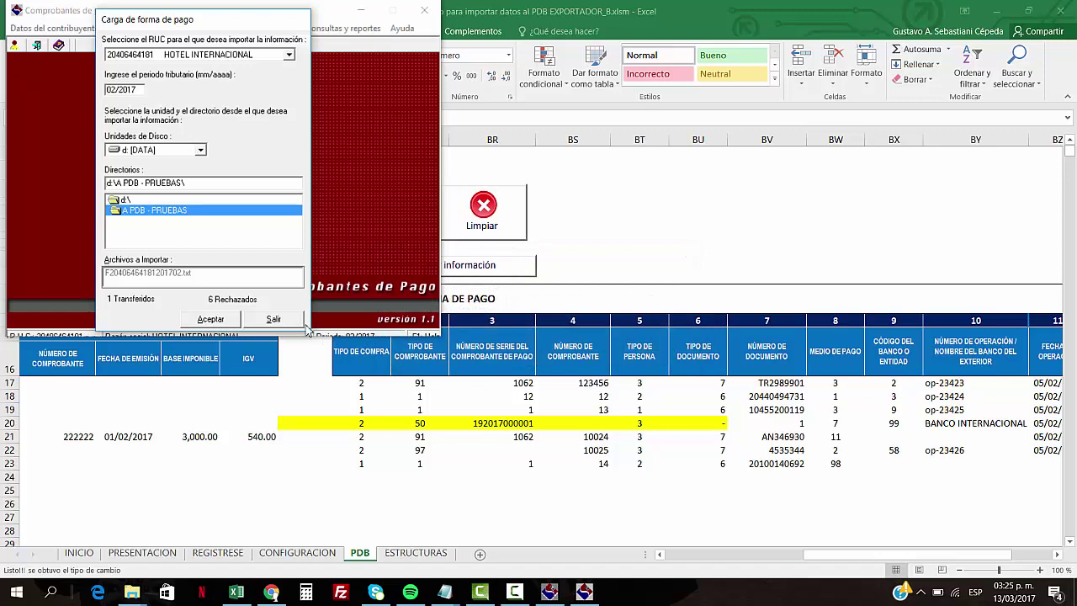
{"action": "left_click", "coordinate": [276, 319]}
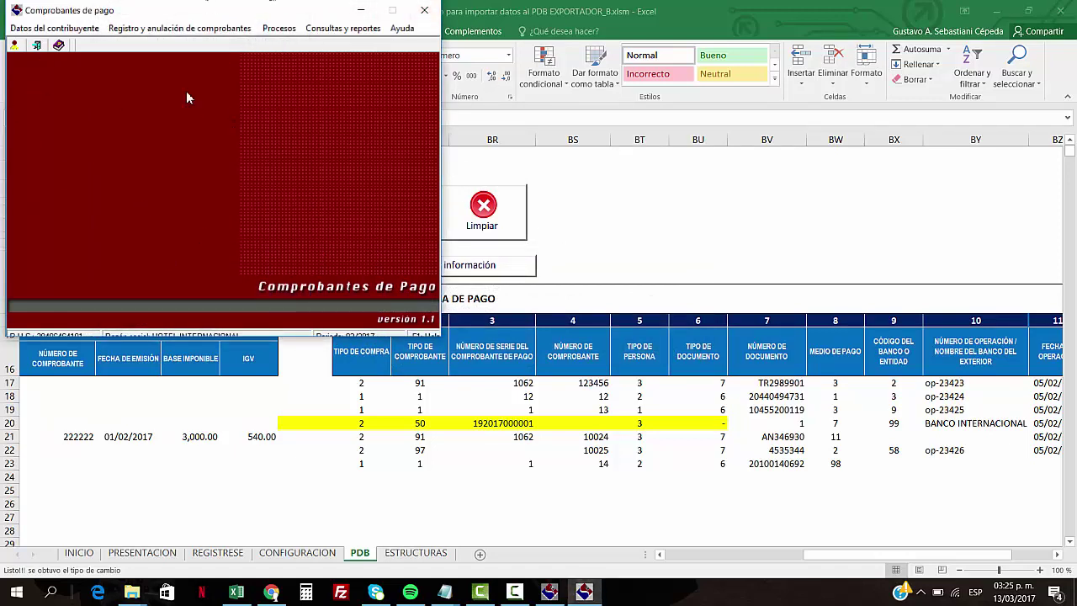
- Switch the Excel workbook to the CONFIGURACION sheet
{"action": "left_click", "coordinate": [481, 457]}
{"action": "left_click", "coordinate": [298, 553]}
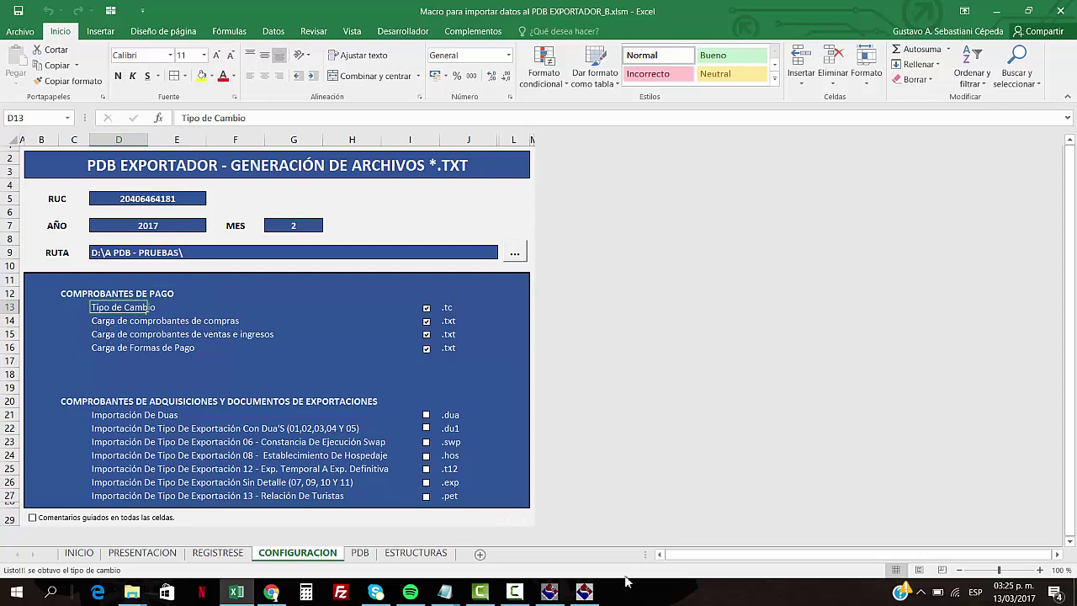
{"action": "left_click", "coordinate": [594, 597]}
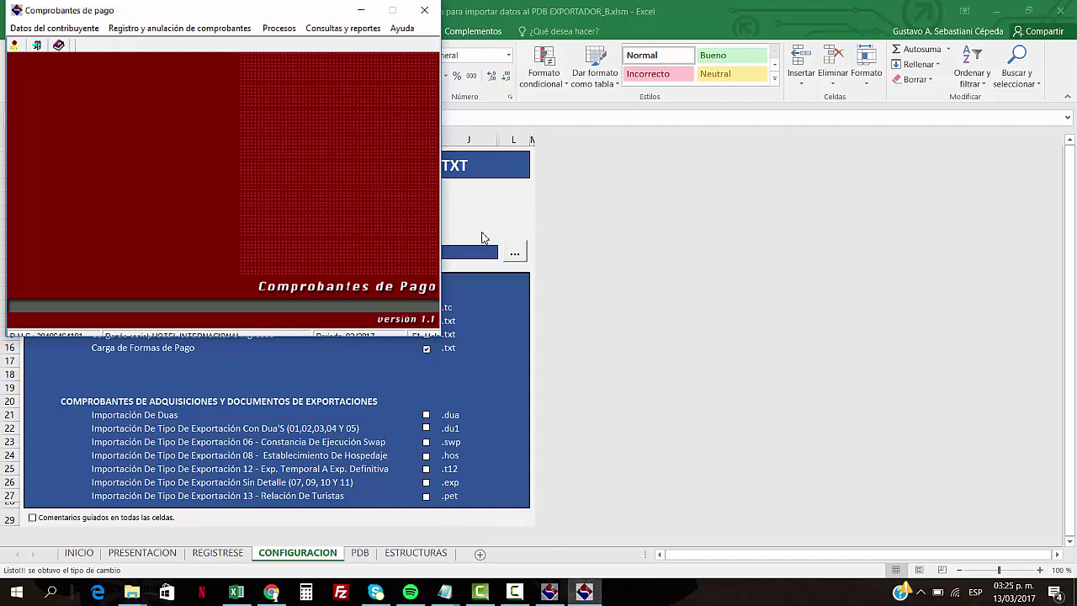
{"action": "left_click", "coordinate": [500, 344]}
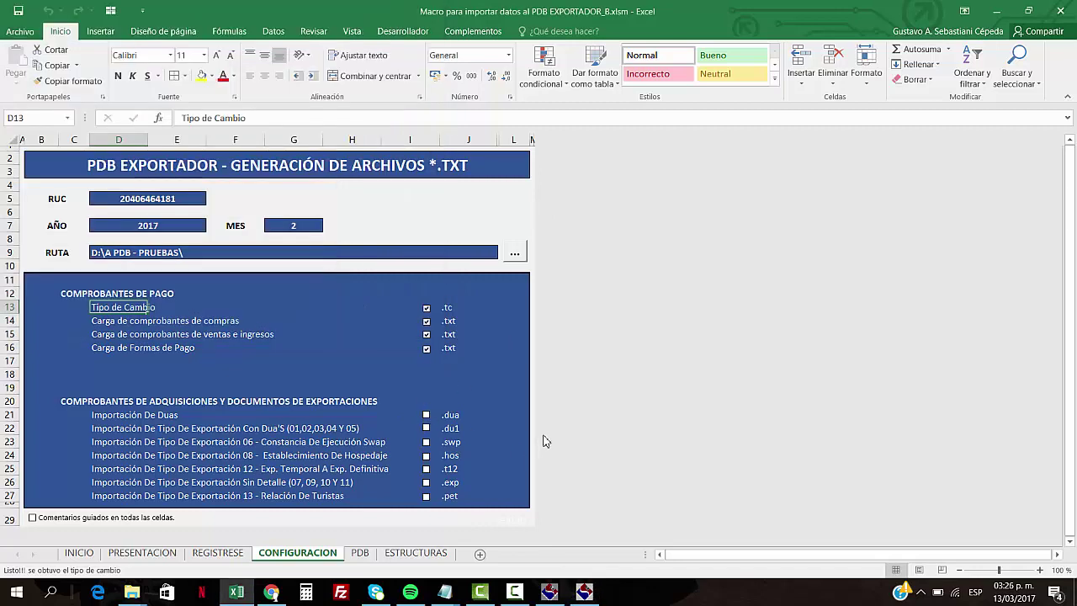
- Close the Comprobantes de Pago program and bring the PDB declaration program forward
{"action": "left_click", "coordinate": [585, 589]}
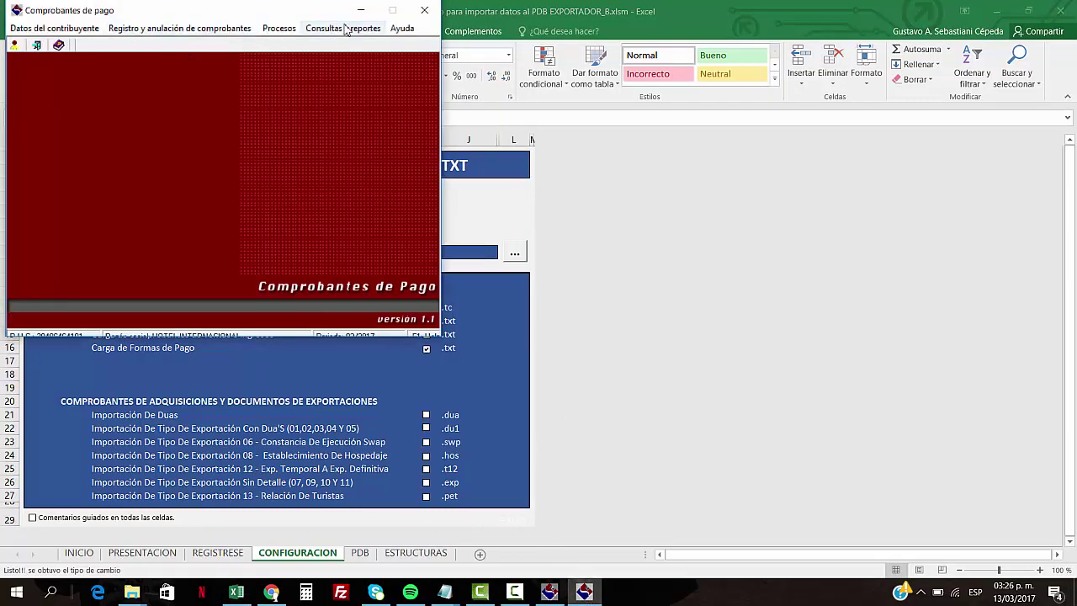
{"action": "left_click", "coordinate": [424, 10]}
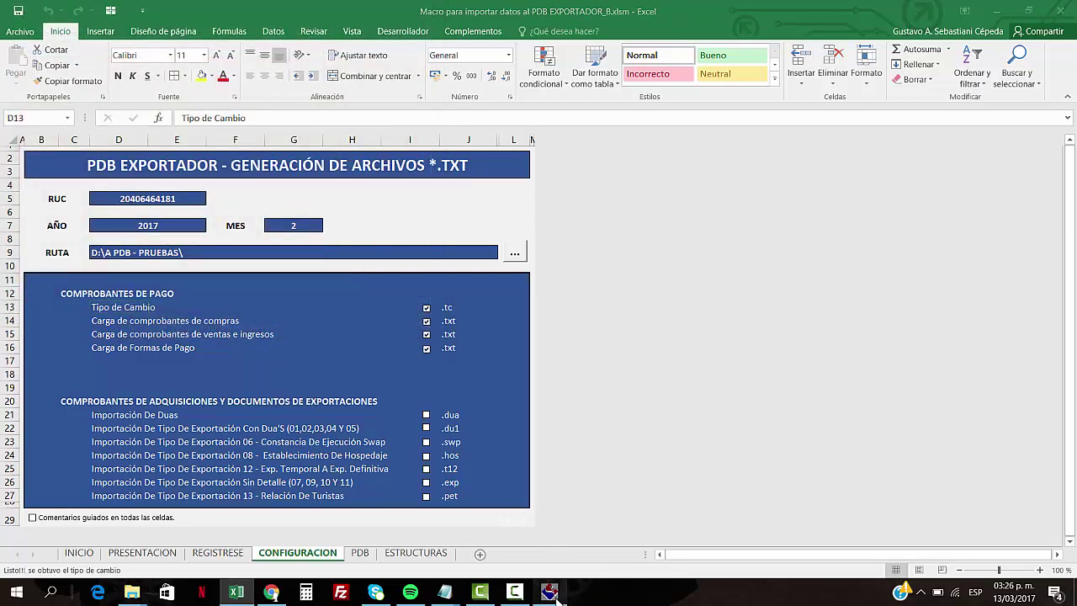
{"action": "left_click", "coordinate": [550, 592]}
- Start a new 0201 Exportadores declaration for HOTEL INTERNACIONAL with refund, compensation, acquisitions and exports set to Sí
{"action": "left_click", "coordinate": [76, 29]}
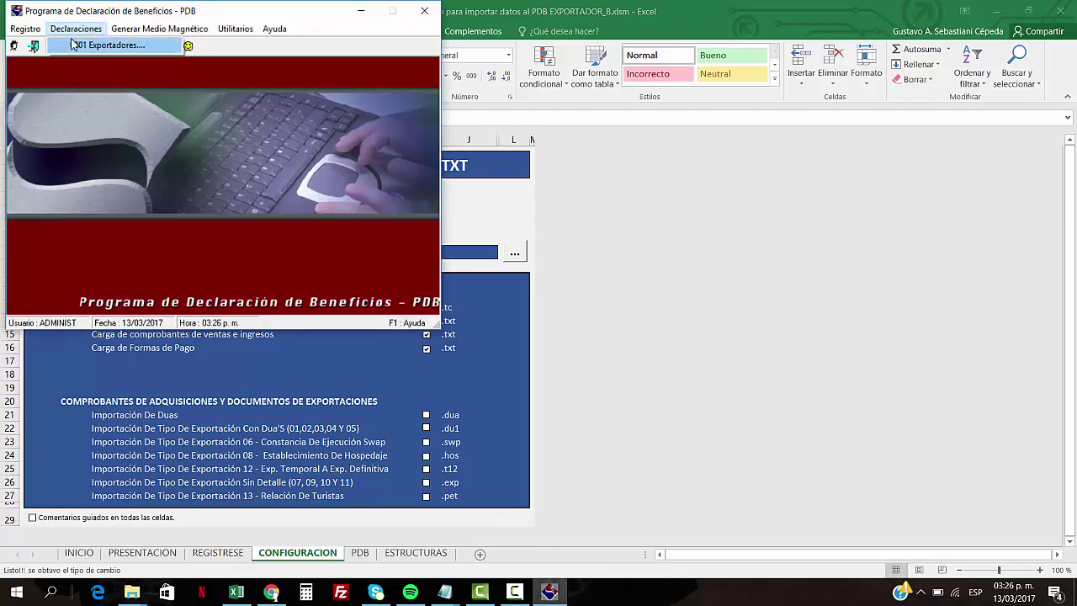
{"action": "left_click", "coordinate": [94, 41]}
{"action": "left_click", "coordinate": [33, 25]}
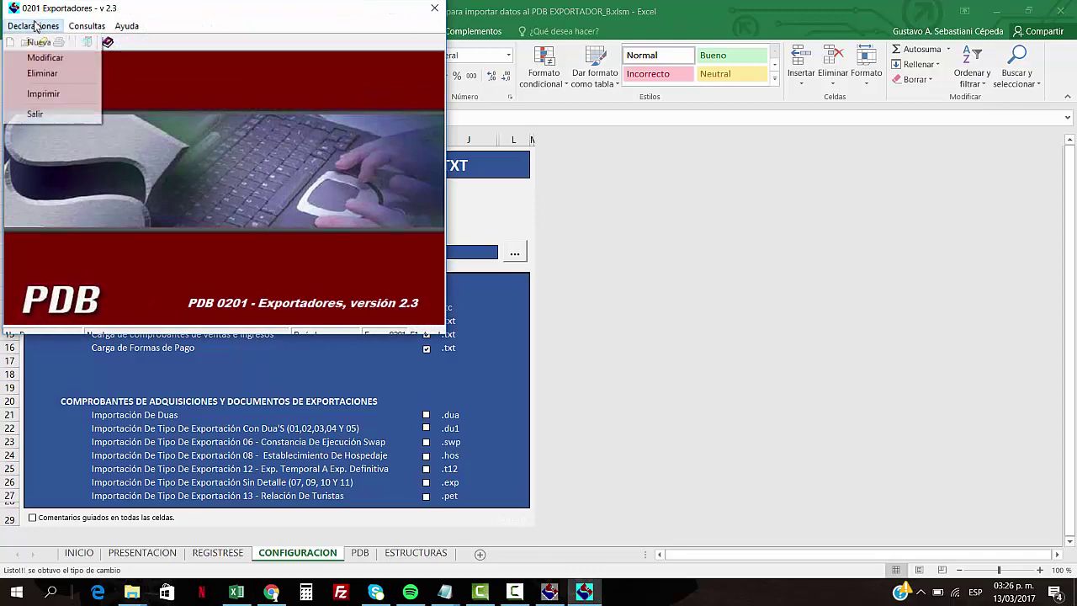
{"action": "left_click", "coordinate": [35, 40]}
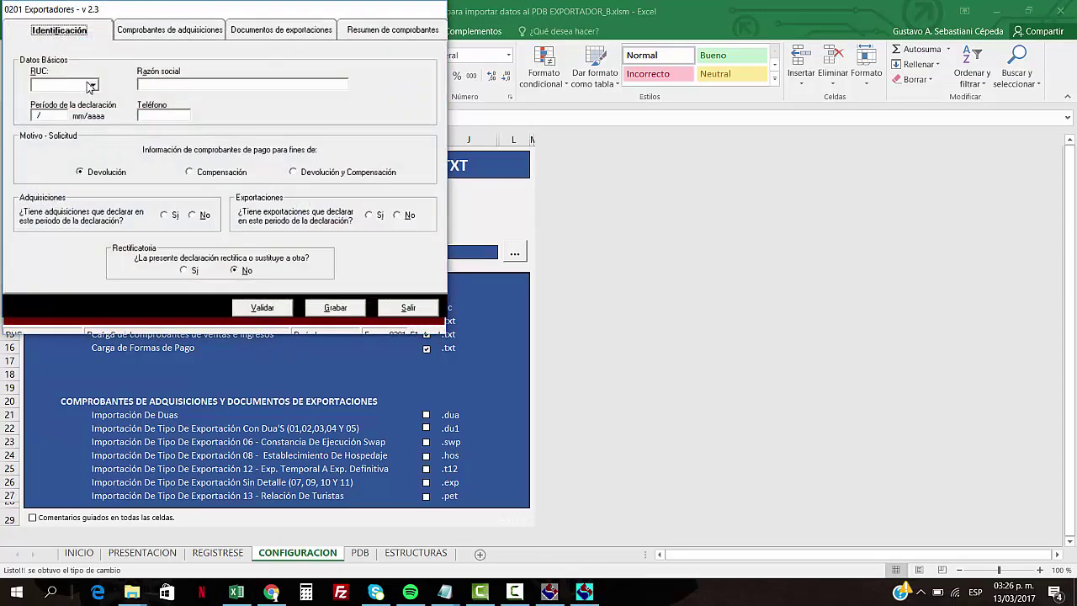
{"action": "left_click", "coordinate": [90, 85]}
{"action": "left_click", "coordinate": [87, 99]}
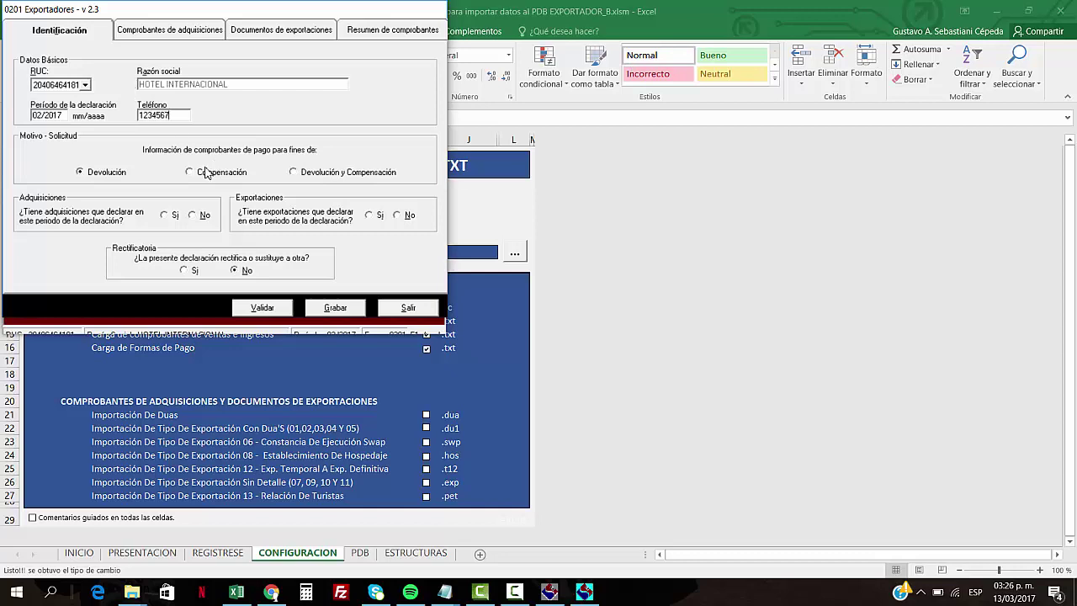
{"action": "left_click", "coordinate": [292, 173]}
{"action": "left_click", "coordinate": [165, 216]}
{"action": "left_click", "coordinate": [367, 215]}
- Load the 9 purchase vouchers via Cargar CDP's de adquisiciones and answer Sí to DUAs
{"action": "left_click", "coordinate": [179, 34]}
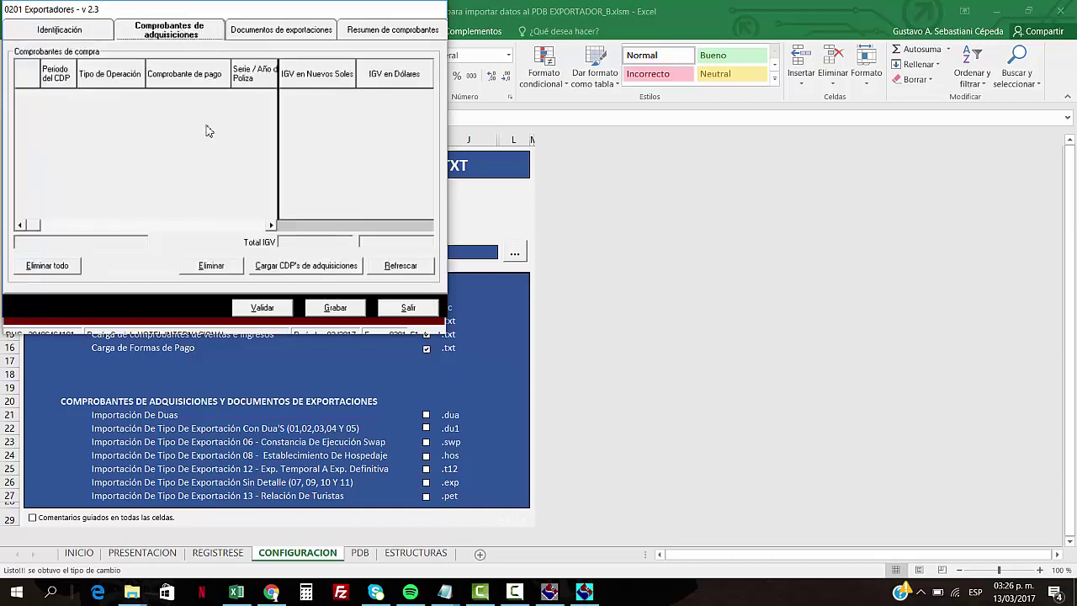
{"action": "left_click", "coordinate": [288, 267]}
{"action": "left_click", "coordinate": [260, 284]}
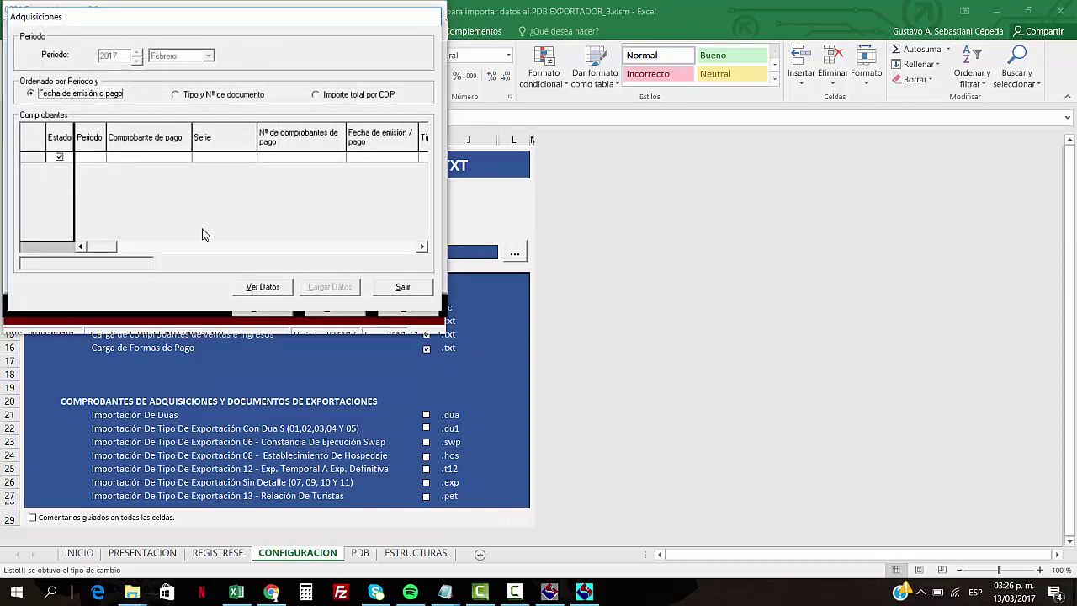
{"action": "left_click", "coordinate": [330, 287]}
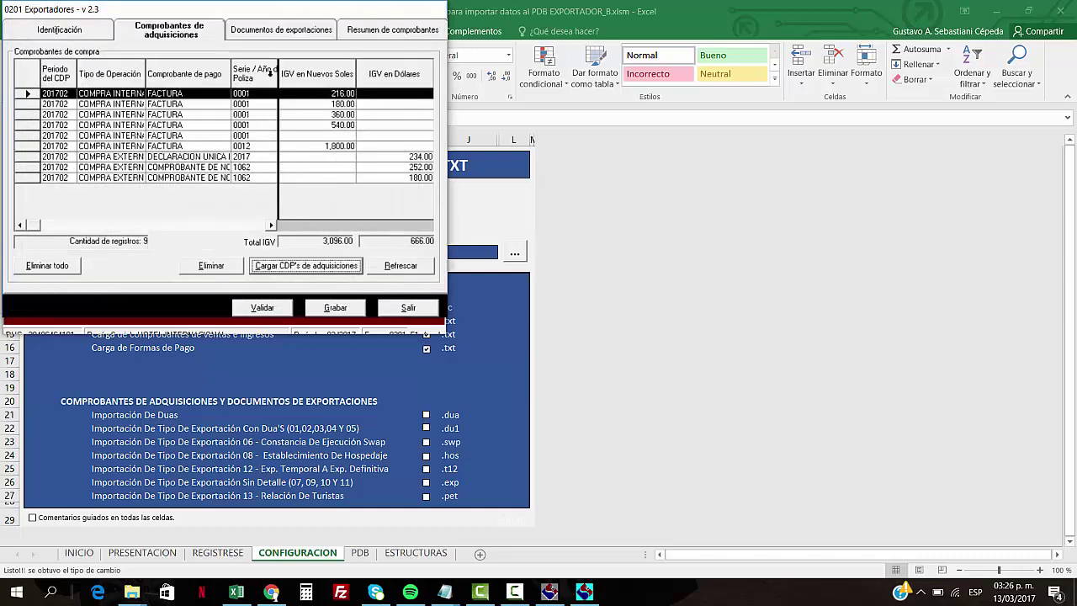
{"action": "left_click", "coordinate": [271, 42]}
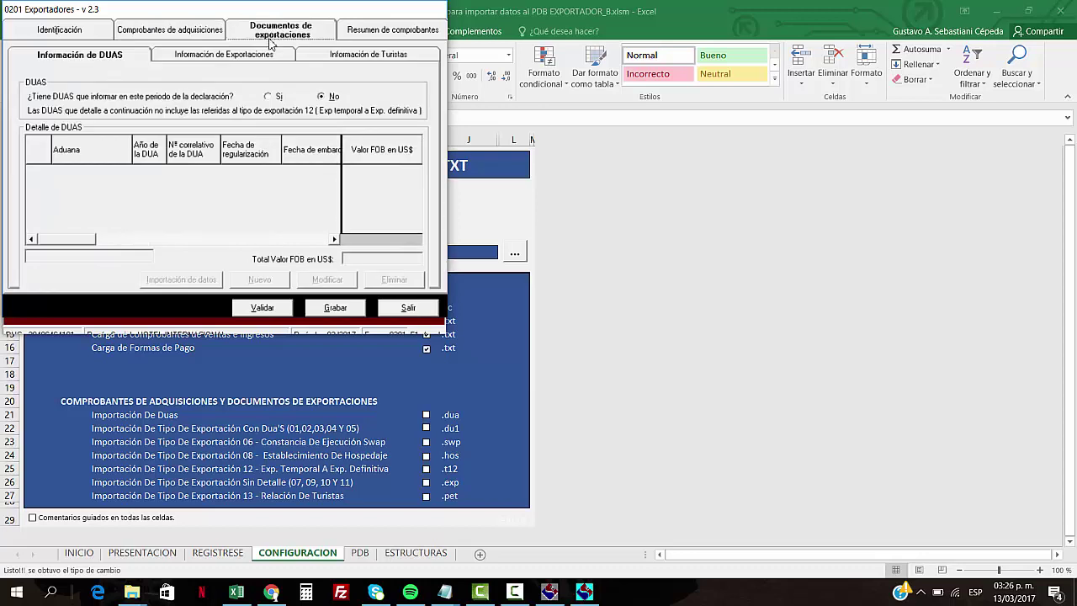
{"action": "left_click", "coordinate": [268, 97]}
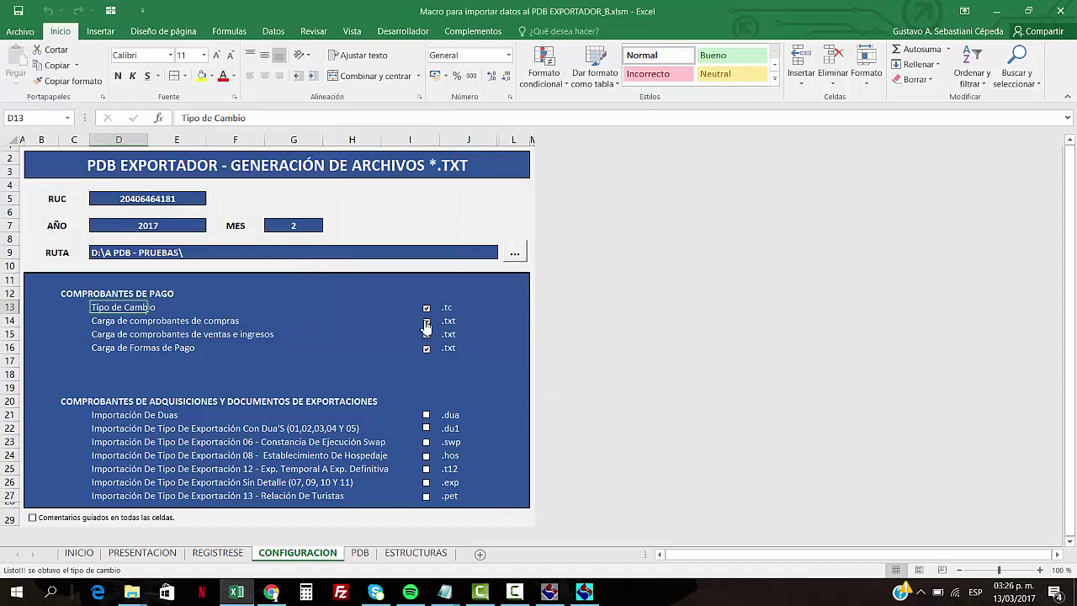
- Select only the .dua option on CONFIGURACION and generate the DUA imports text file
{"action": "left_click", "coordinate": [427, 334]}
{"action": "left_click", "coordinate": [427, 416]}
{"action": "left_click", "coordinate": [361, 553]}
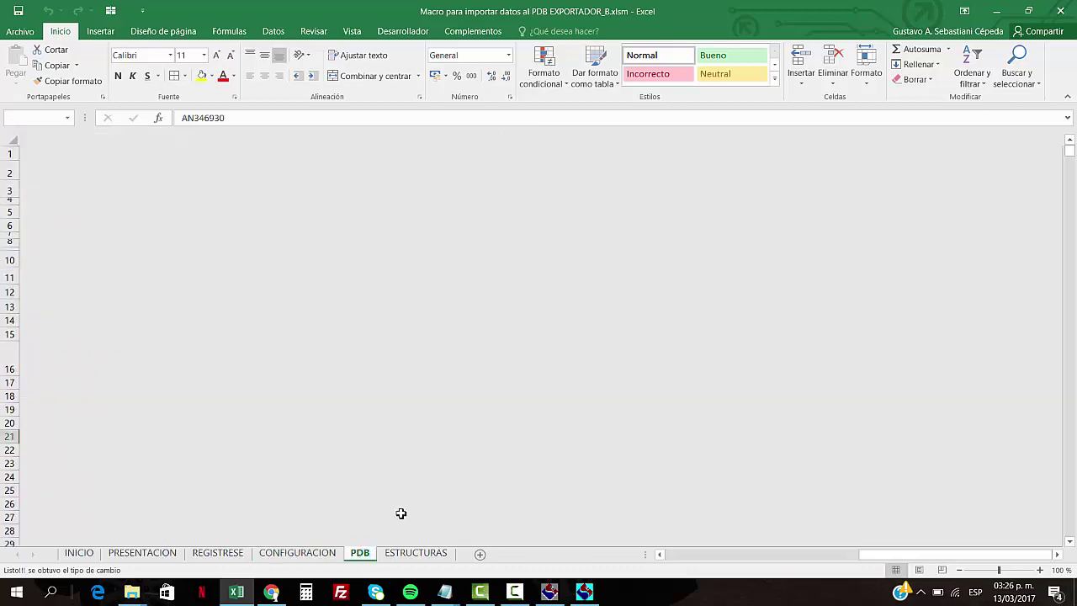
{"action": "left_click_drag", "start_coordinate": [977, 558], "coordinate": [782, 558]}
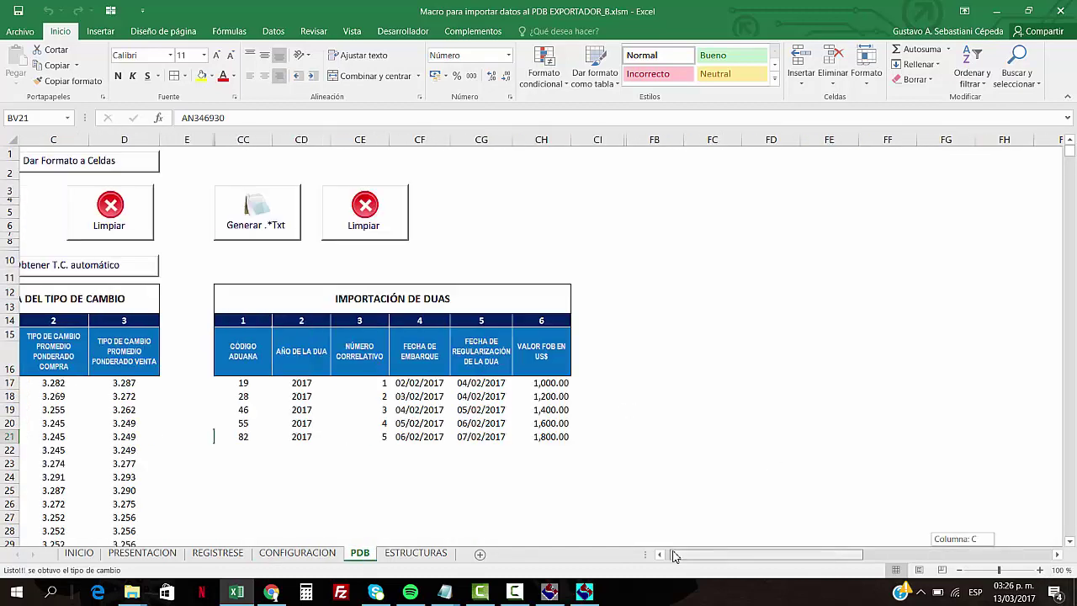
{"action": "left_click", "coordinate": [264, 433]}
{"action": "left_click", "coordinate": [371, 395]}
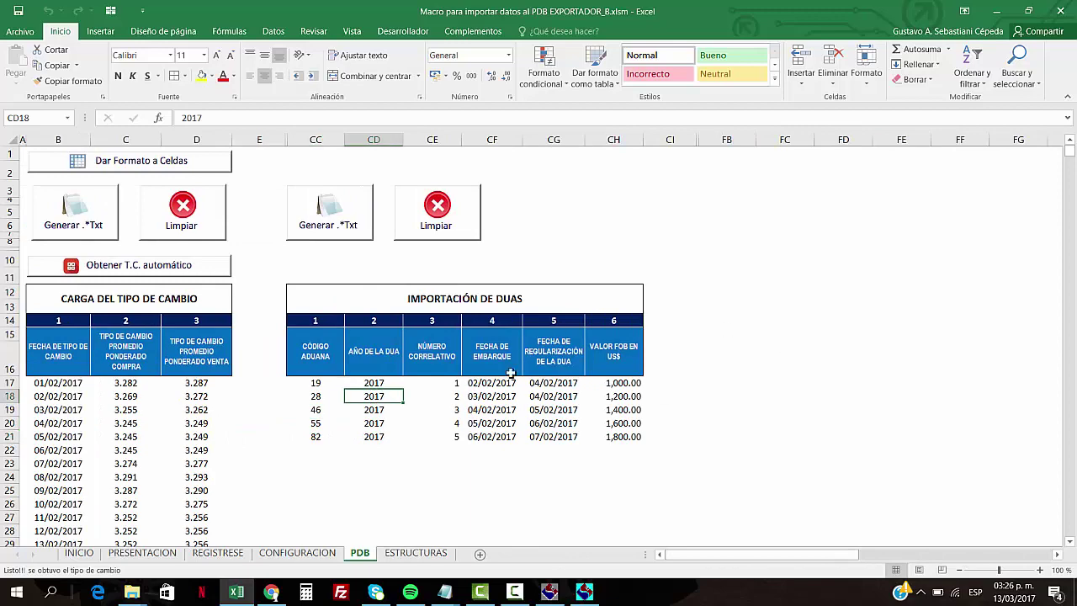
{"action": "left_click", "coordinate": [344, 217]}
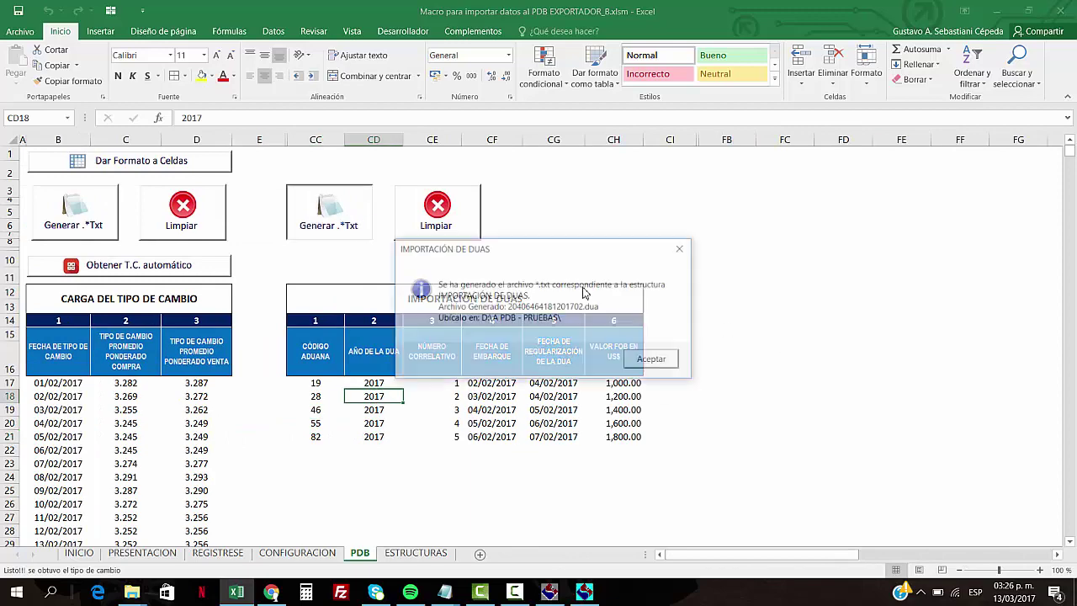
{"action": "left_click", "coordinate": [650, 361]}
{"action": "left_click", "coordinate": [630, 348]}
- Swap .dua for .du1 and generate the DUA export-type file for the five DUA rows
{"action": "left_click", "coordinate": [318, 553]}
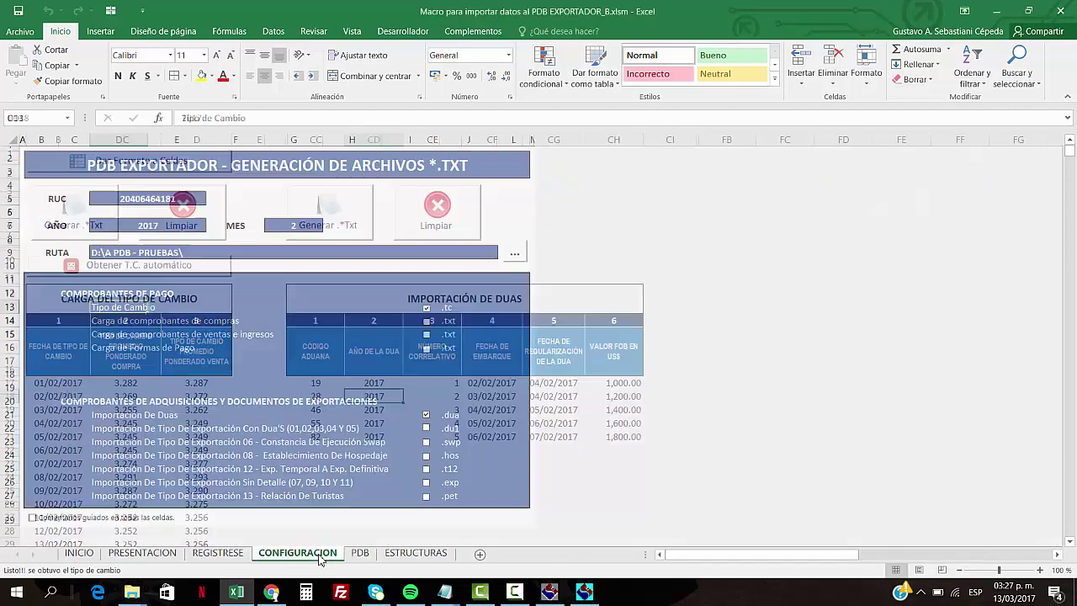
{"action": "left_click", "coordinate": [427, 416]}
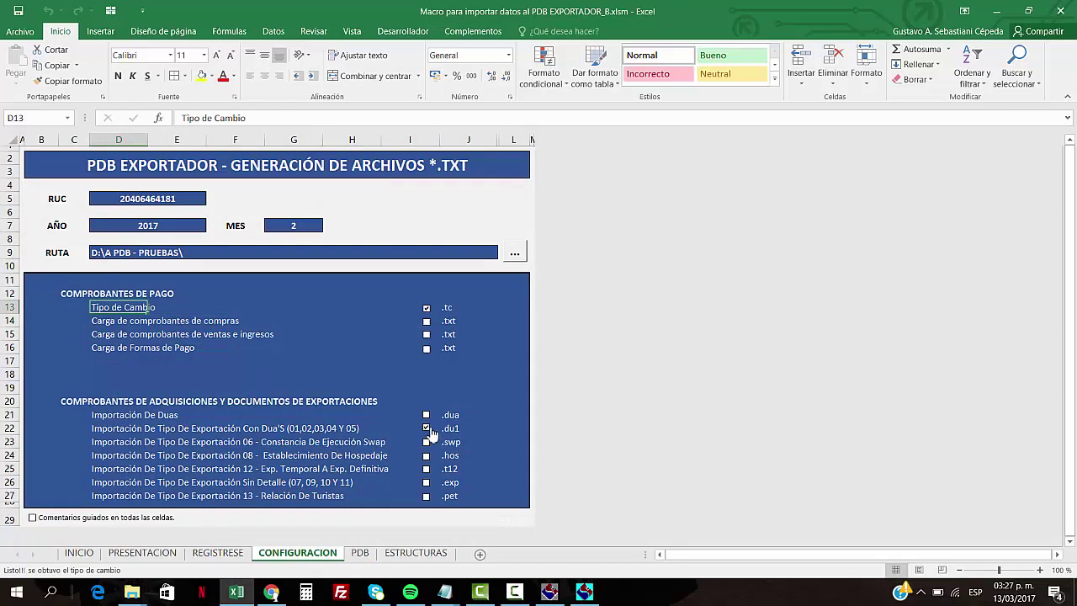
{"action": "left_click", "coordinate": [426, 428]}
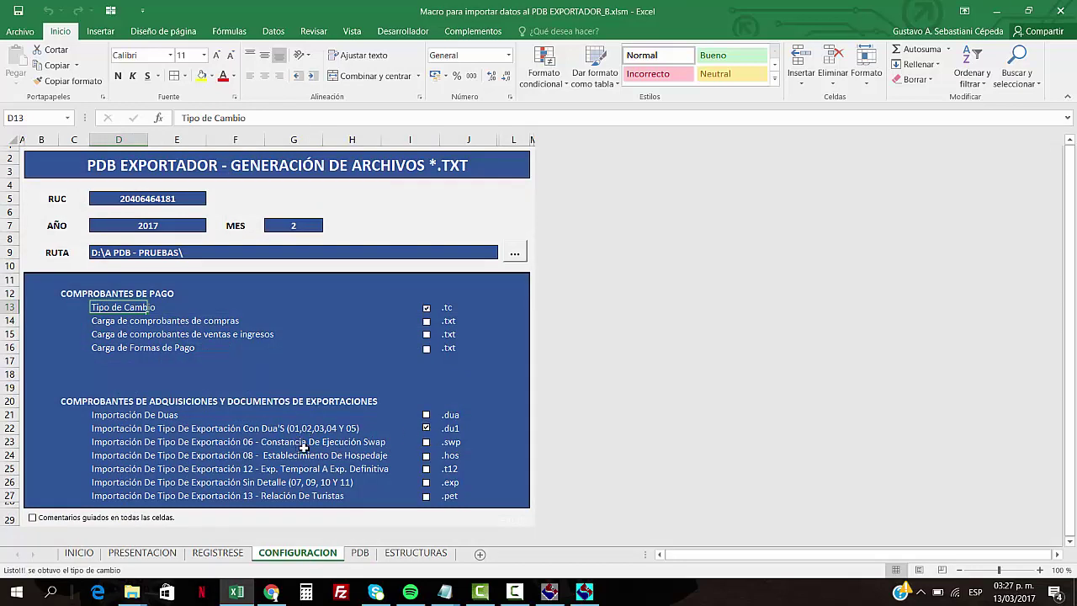
{"action": "left_click", "coordinate": [362, 554]}
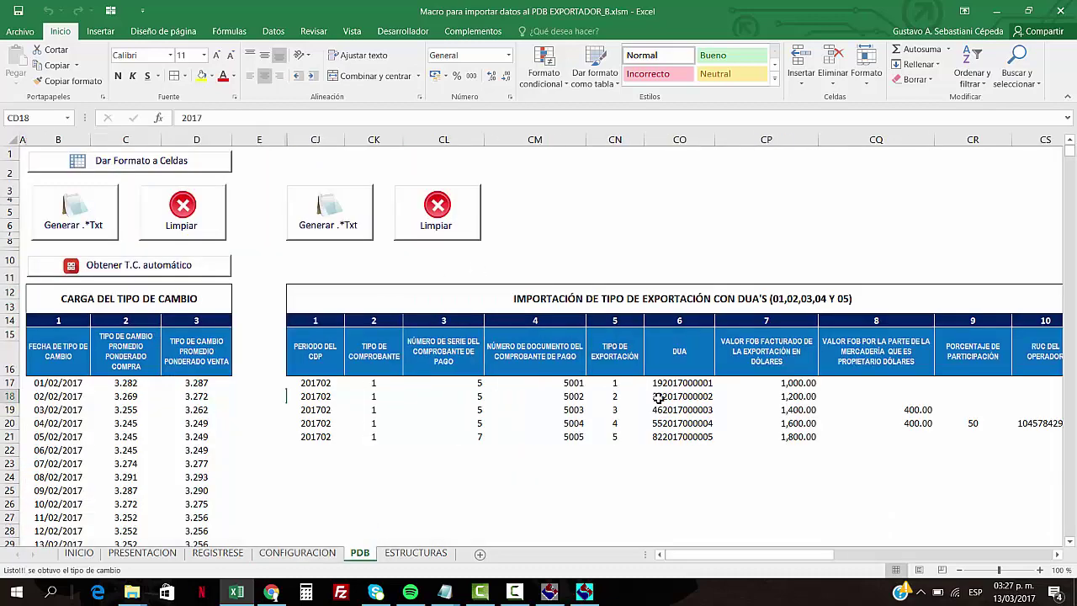
{"action": "left_click_drag", "start_coordinate": [757, 555], "coordinate": [772, 559]}
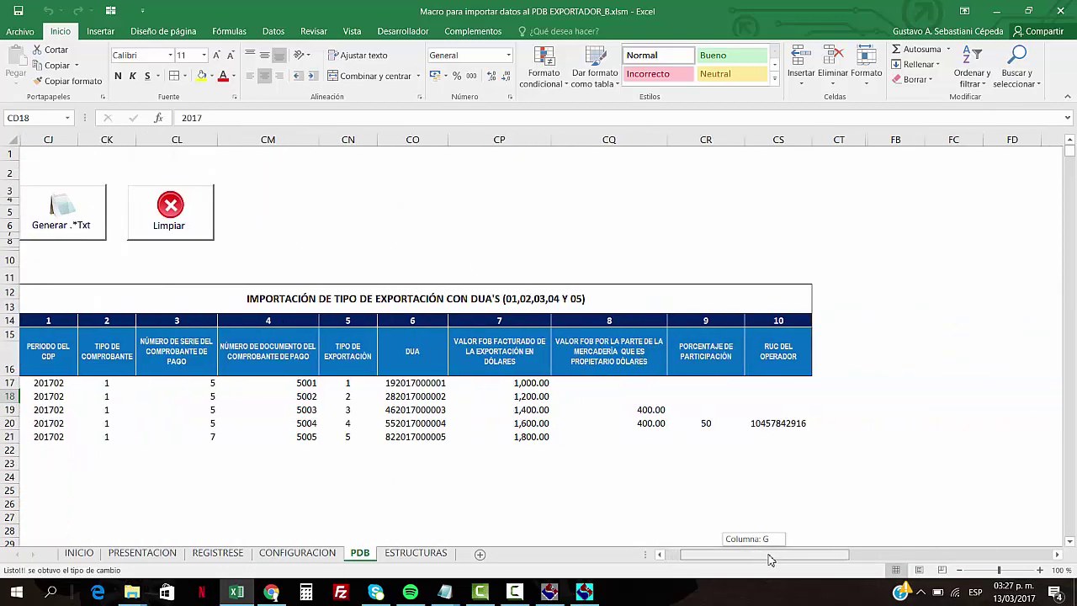
{"action": "left_click_drag", "start_coordinate": [768, 559], "coordinate": [762, 559]}
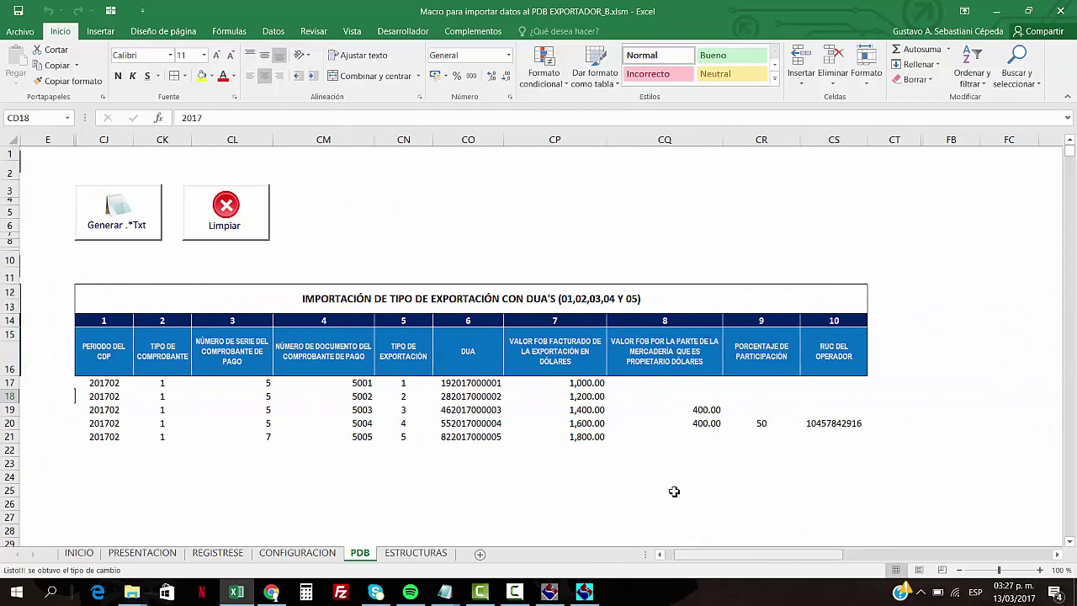
{"action": "left_click", "coordinate": [147, 222]}
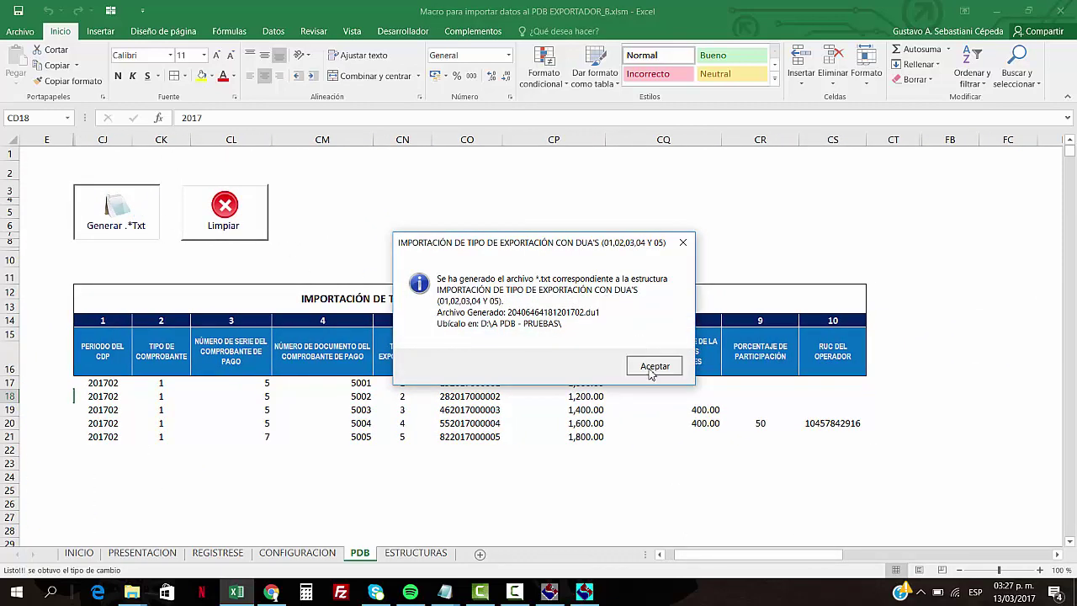
{"action": "left_click", "coordinate": [653, 367]}
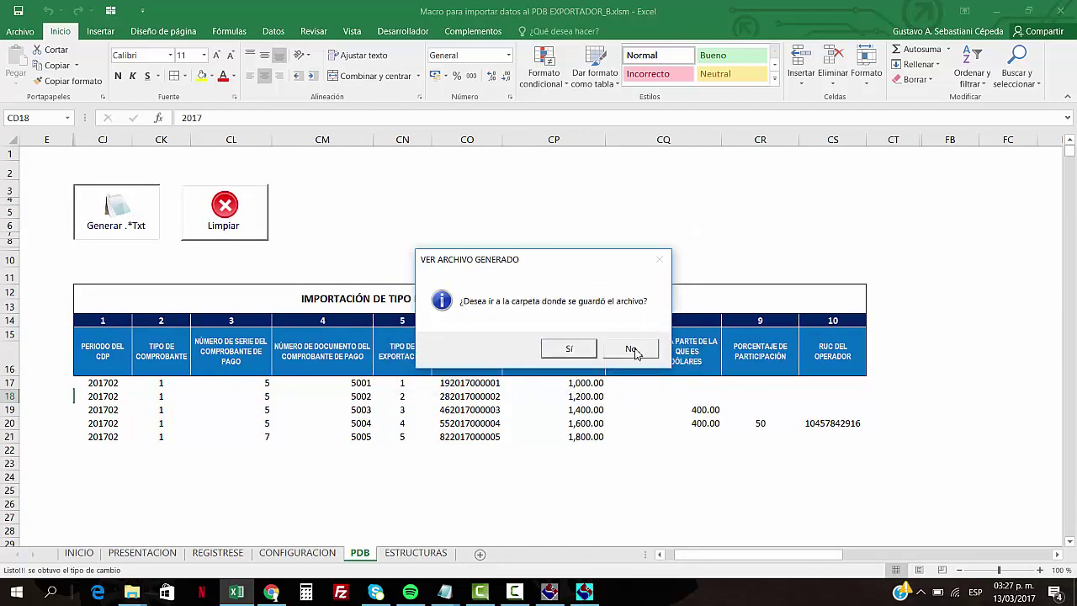
{"action": "left_click", "coordinate": [635, 351]}
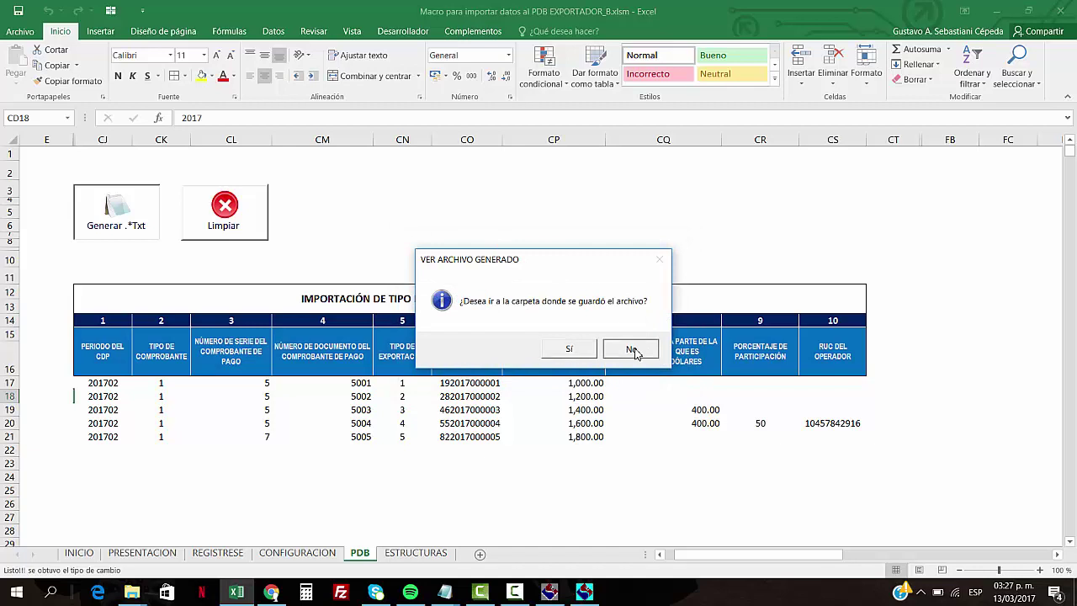
{"action": "left_click", "coordinate": [317, 547]}
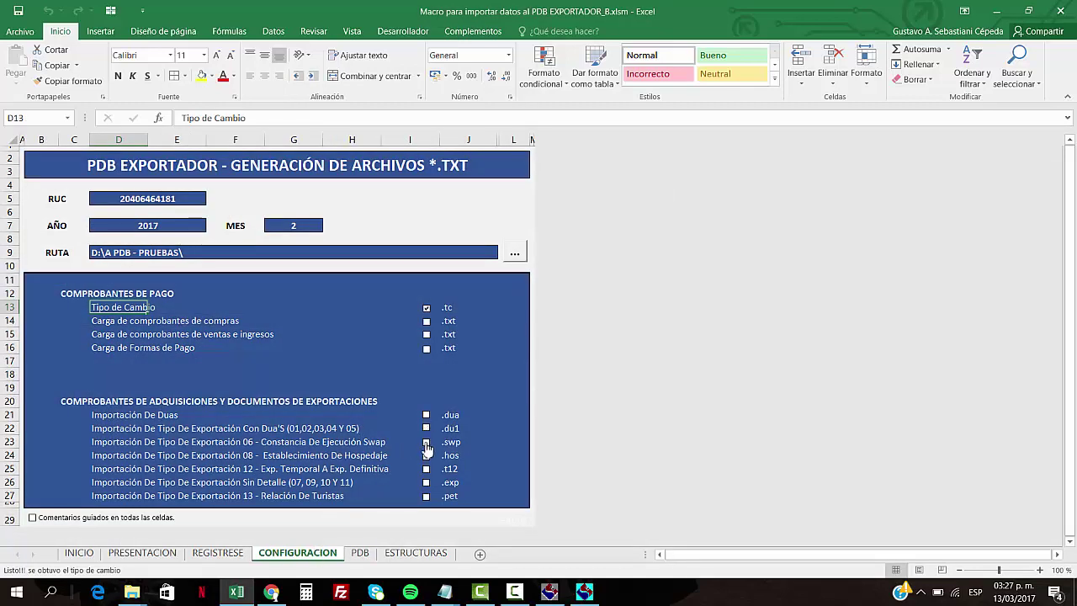
- Tick .swp and generate the swap certificate text file
{"action": "left_click", "coordinate": [427, 444]}
{"action": "left_click", "coordinate": [360, 553]}
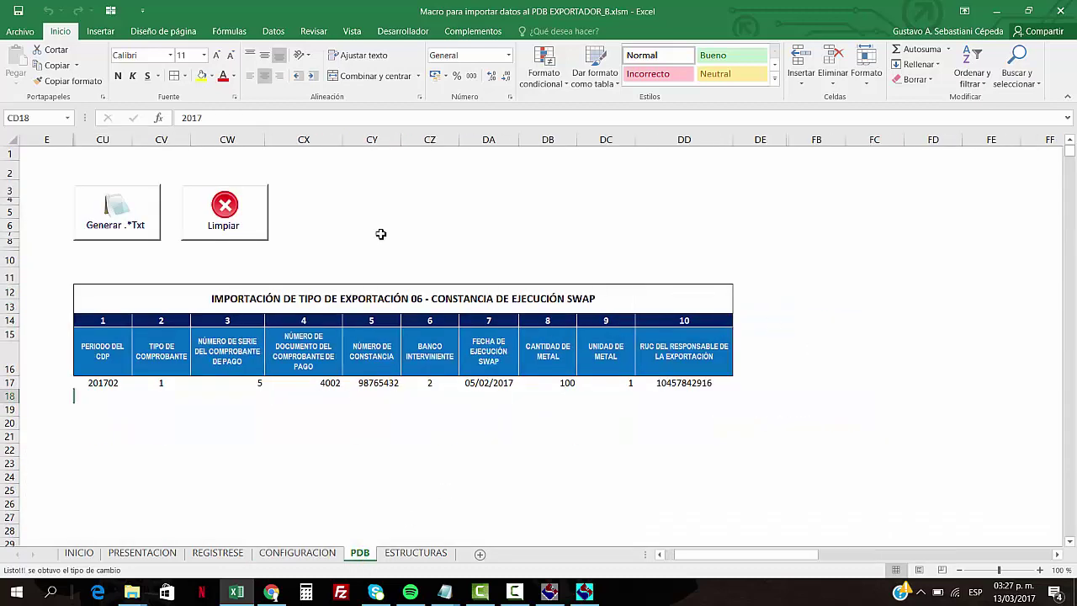
{"action": "left_click", "coordinate": [146, 224]}
{"action": "left_click", "coordinate": [656, 368]}
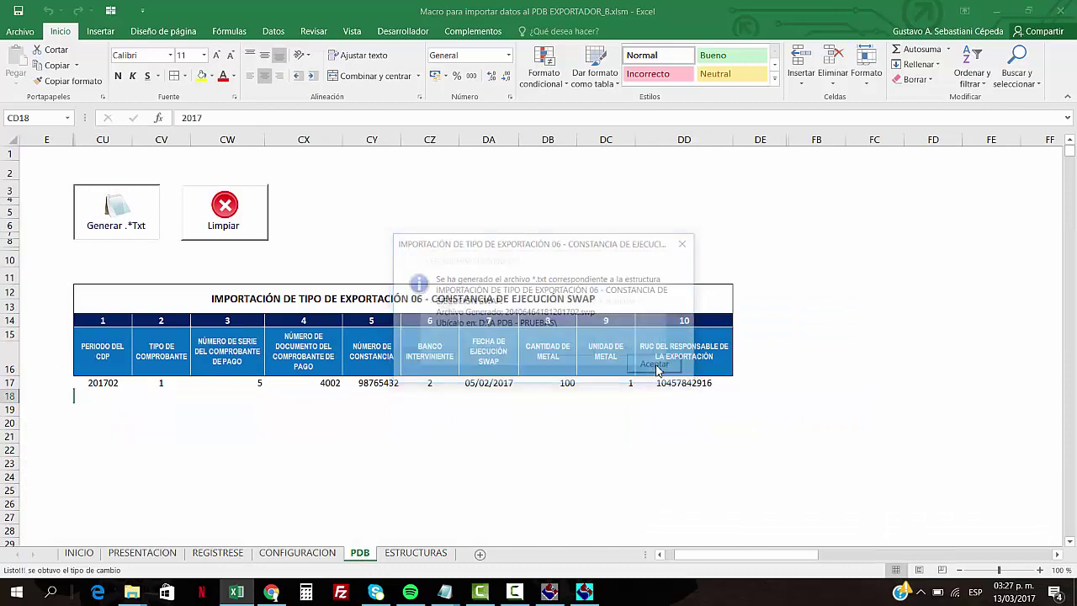
{"action": "left_click", "coordinate": [640, 354]}
{"action": "left_click", "coordinate": [322, 556]}
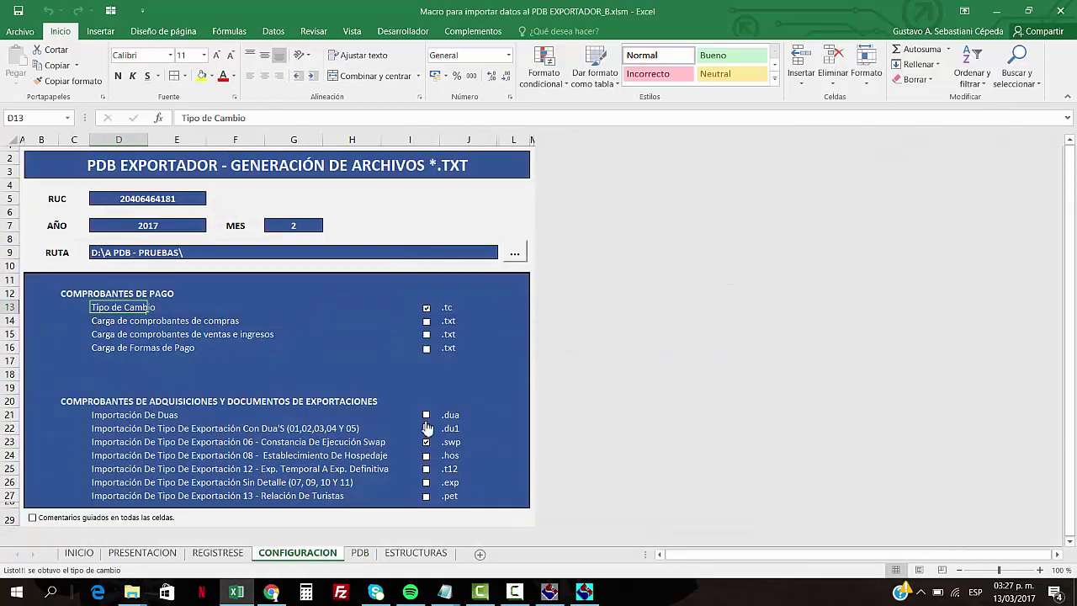
- Swap .swp for .hos and generate the lodging establishment file for its single row
{"action": "left_click", "coordinate": [427, 443]}
{"action": "left_click", "coordinate": [359, 553]}
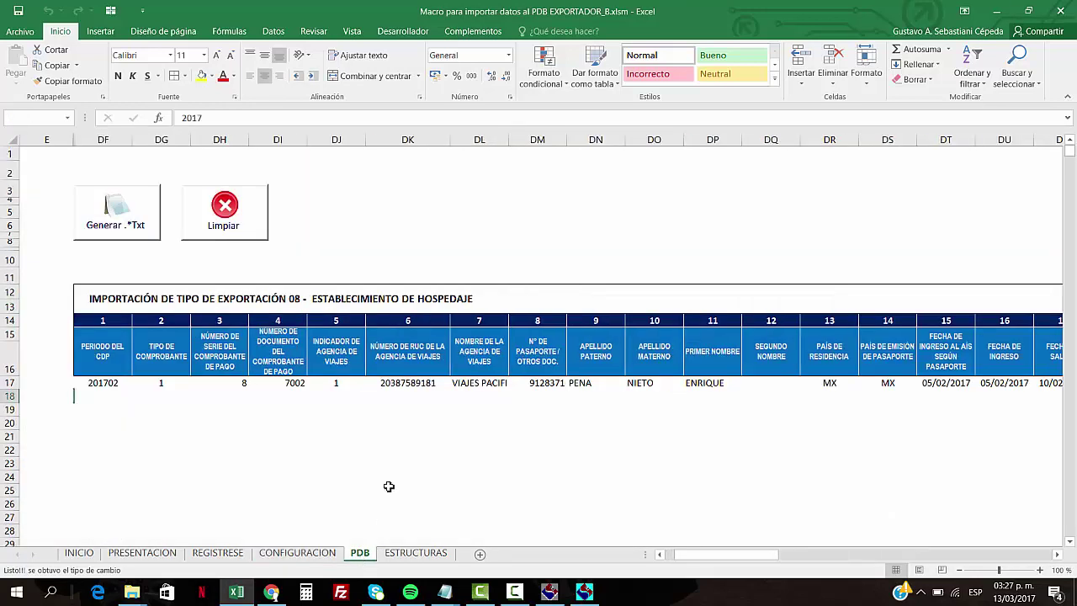
{"action": "left_click_drag", "start_coordinate": [757, 562], "coordinate": [749, 562]}
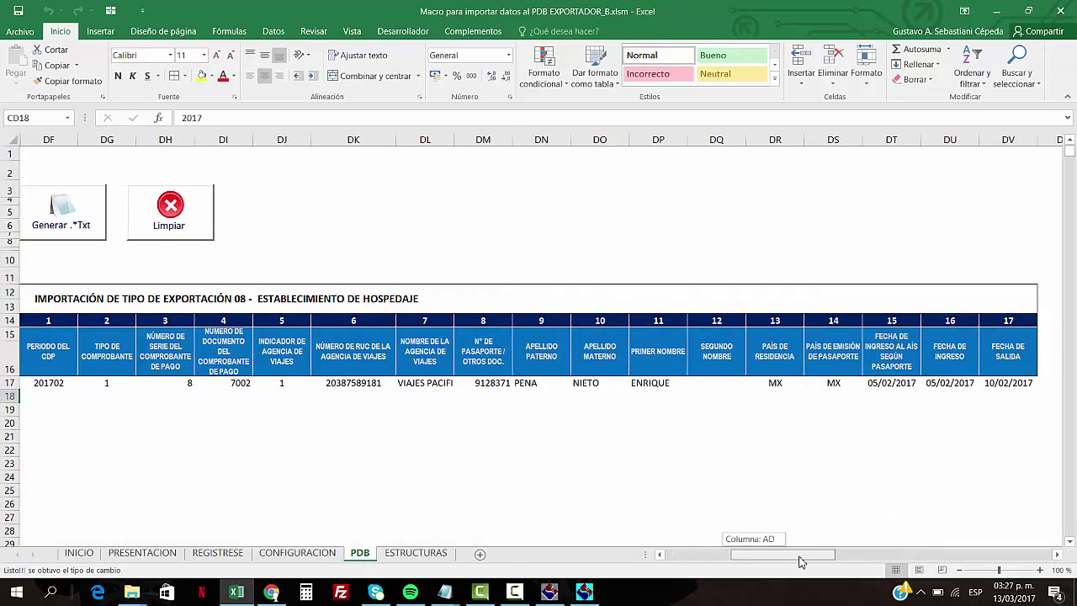
{"action": "left_click", "coordinate": [1057, 555]}
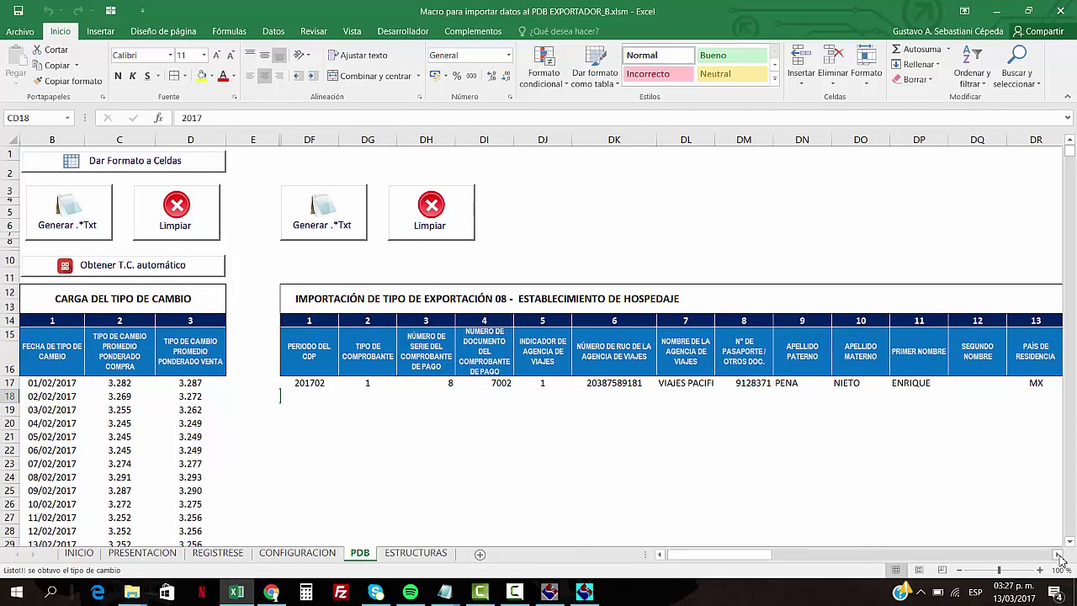
{"action": "left_click", "coordinate": [199, 216]}
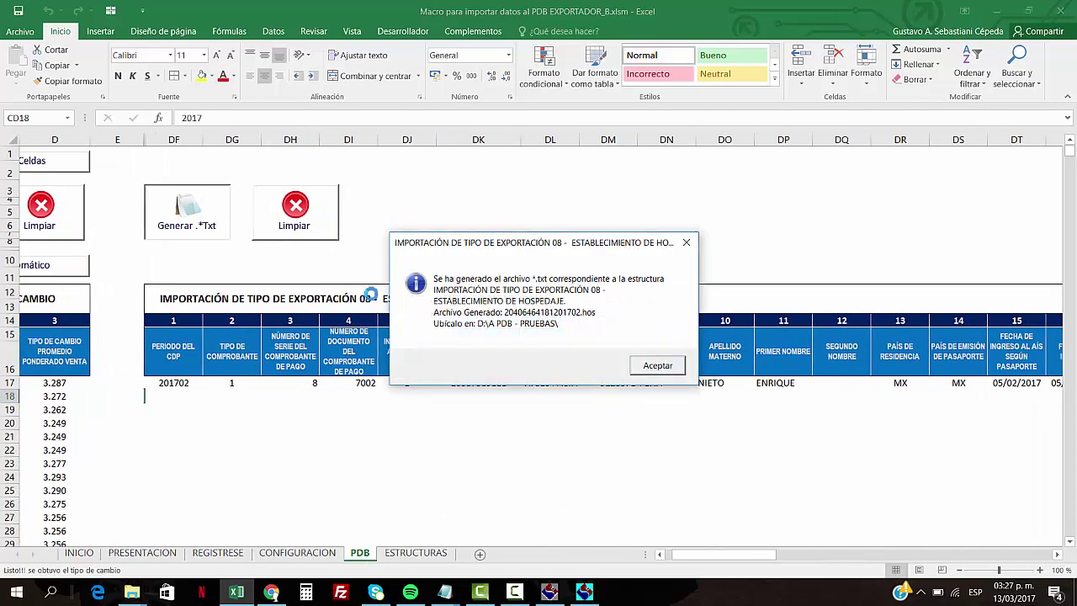
{"action": "left_click", "coordinate": [655, 364]}
{"action": "left_click", "coordinate": [633, 351]}
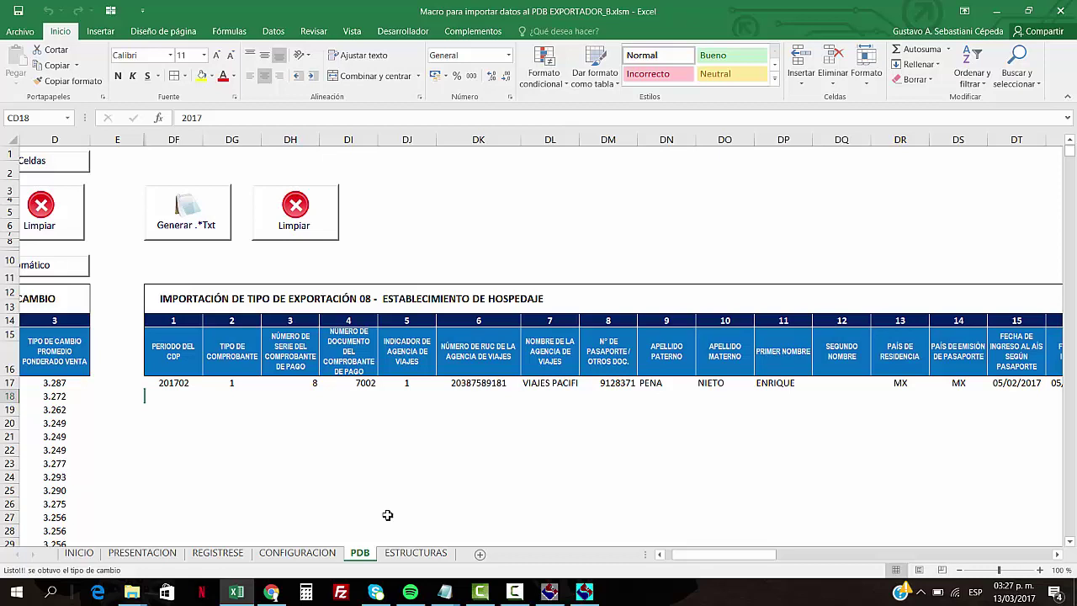
{"action": "left_click", "coordinate": [303, 553]}
- Replace .hos with .t12 and generate the file for the three Exp. Temporal a Exp. Definitiva rows
{"action": "left_click", "coordinate": [429, 456]}
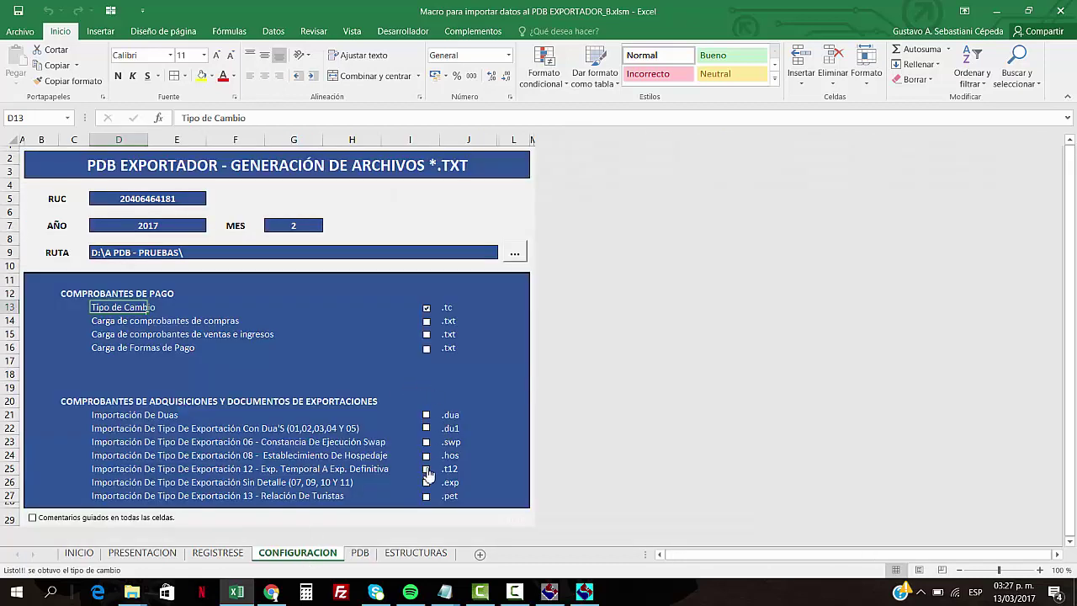
{"action": "left_click", "coordinate": [427, 470]}
{"action": "left_click", "coordinate": [364, 557]}
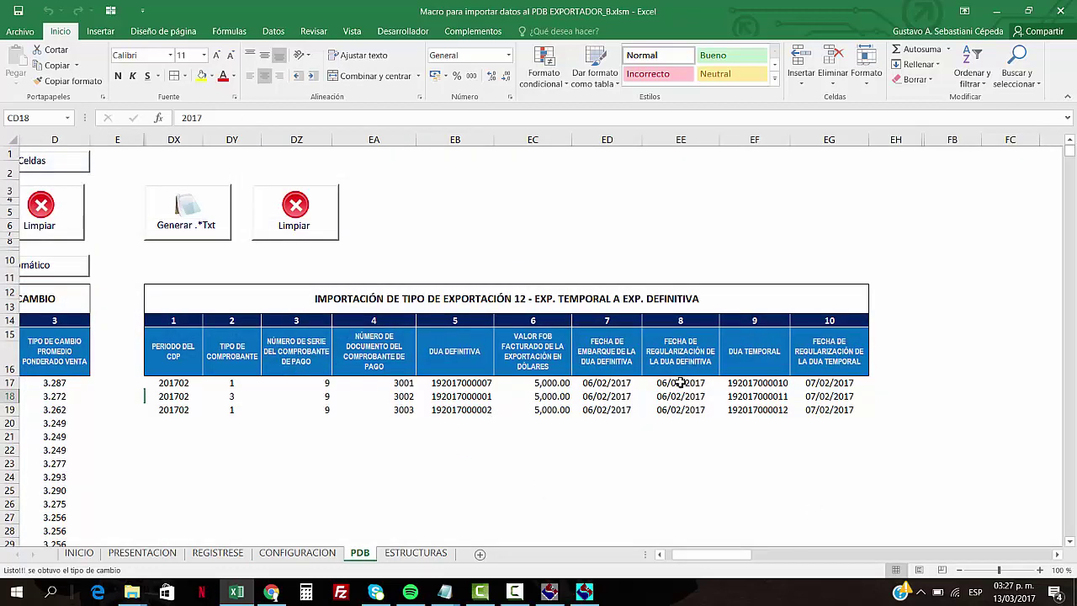
{"action": "left_click", "coordinate": [187, 215]}
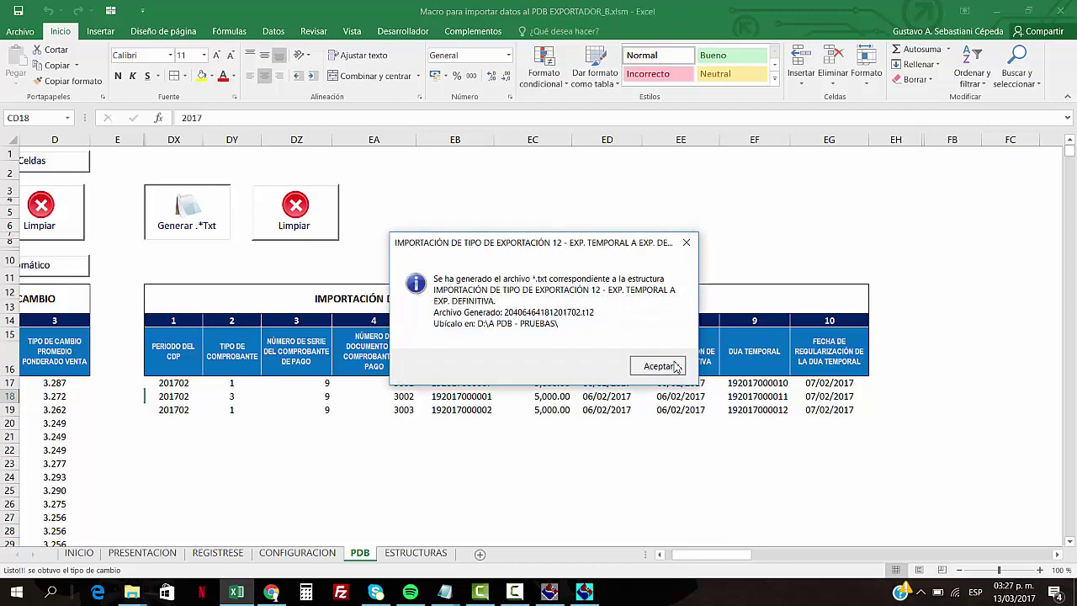
{"action": "left_click", "coordinate": [658, 365]}
{"action": "left_click", "coordinate": [630, 349]}
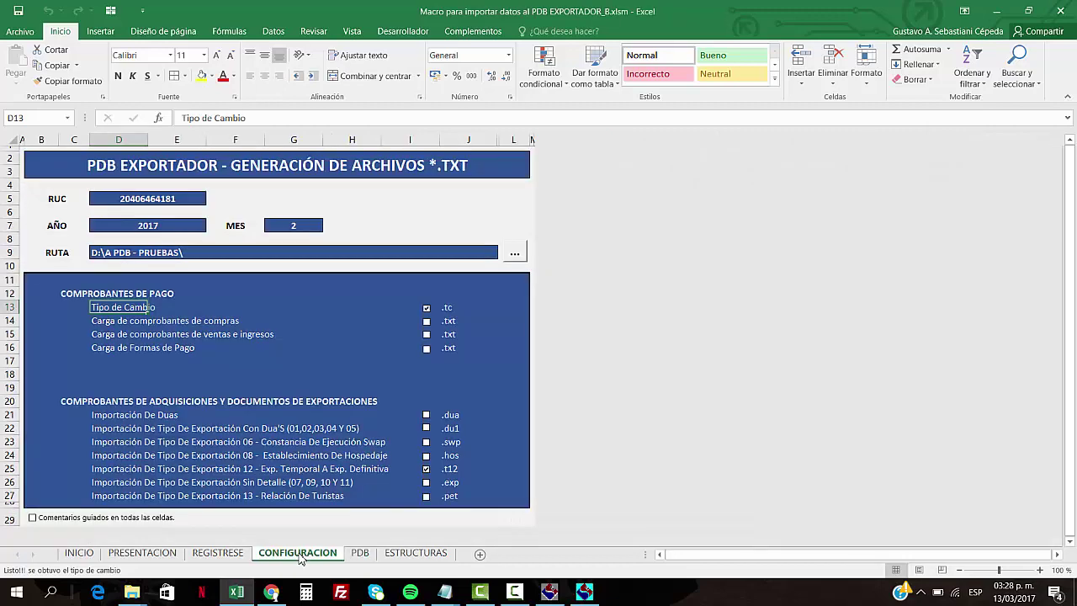
- Replace .t12 with .exp and generate the export-without-detail text file
{"action": "left_click", "coordinate": [426, 469]}
{"action": "left_click", "coordinate": [426, 482]}
{"action": "left_click", "coordinate": [361, 554]}
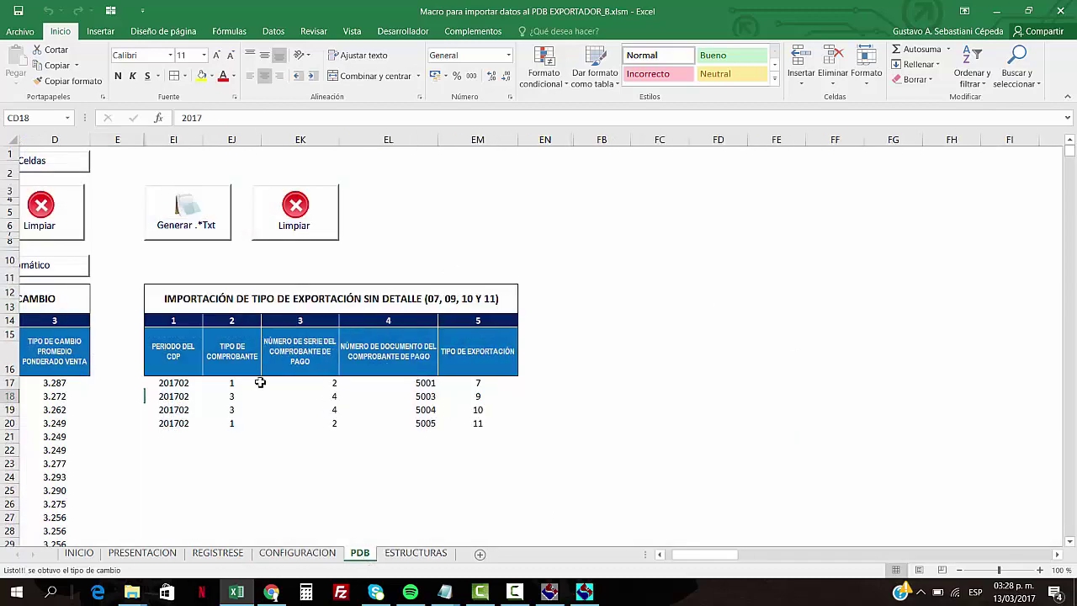
{"action": "left_click", "coordinate": [198, 409]}
{"action": "left_click", "coordinate": [215, 215]}
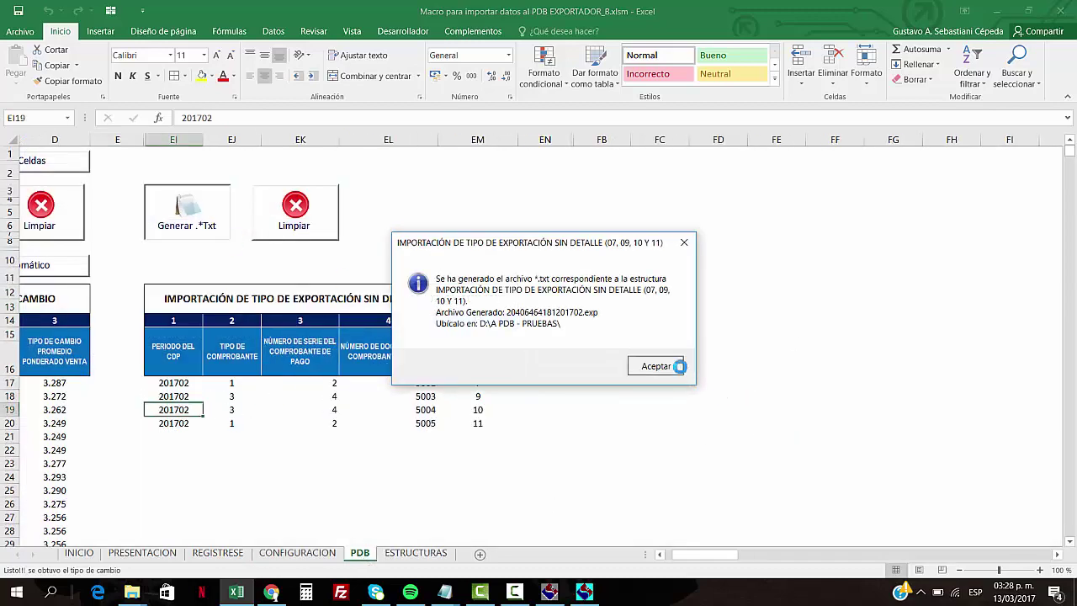
{"action": "left_click", "coordinate": [674, 367]}
{"action": "left_click", "coordinate": [648, 357]}
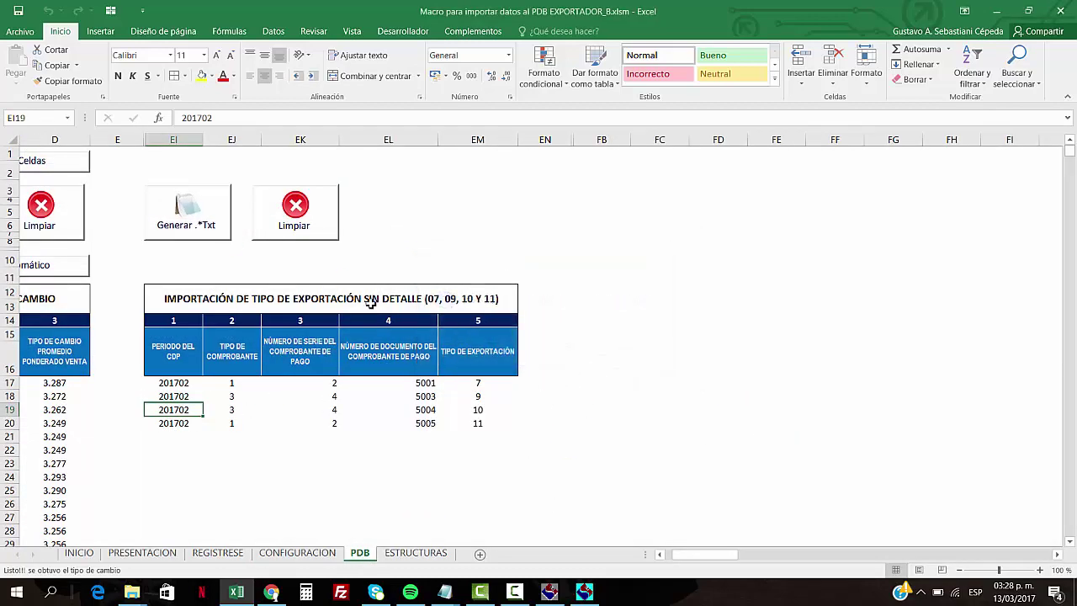
{"action": "left_click", "coordinate": [291, 448]}
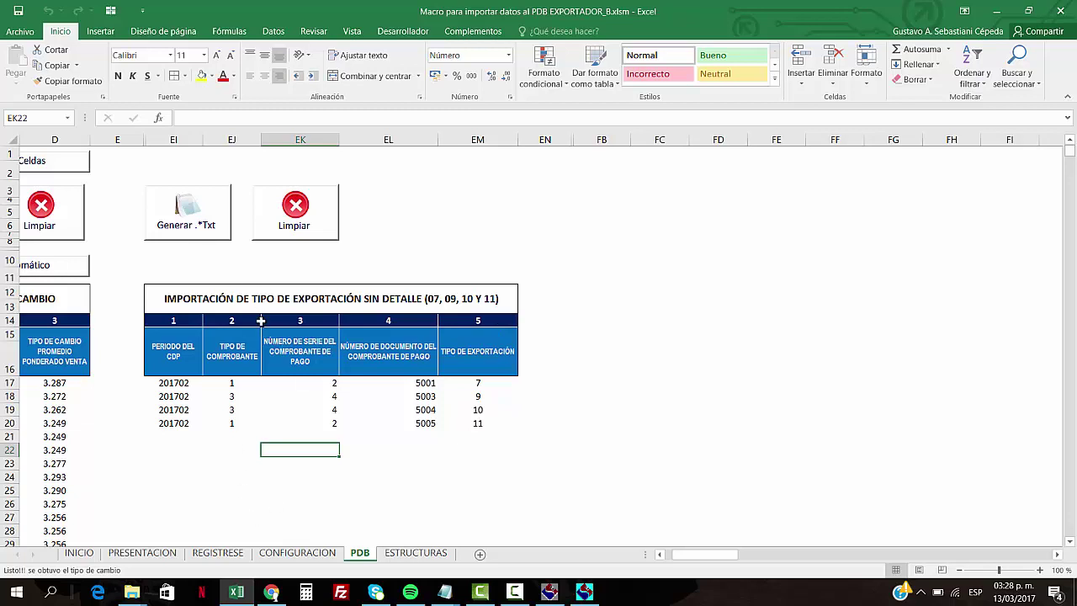
- Return to the CONFIGURACION sheet and bring up the open File Explorer windows
{"action": "left_click", "coordinate": [327, 556]}
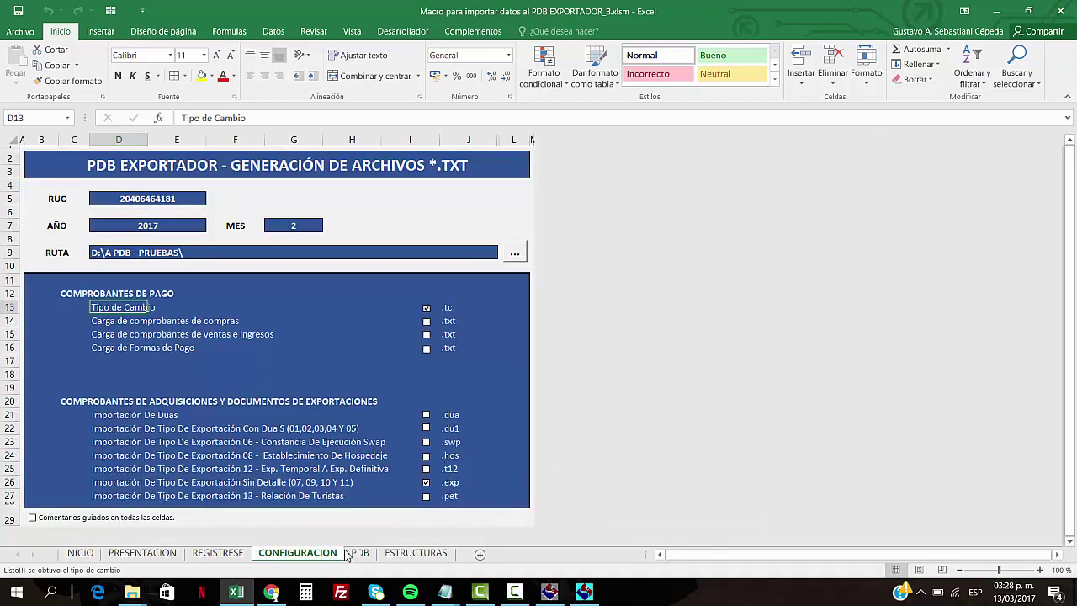
{"action": "left_click", "coordinate": [357, 553]}
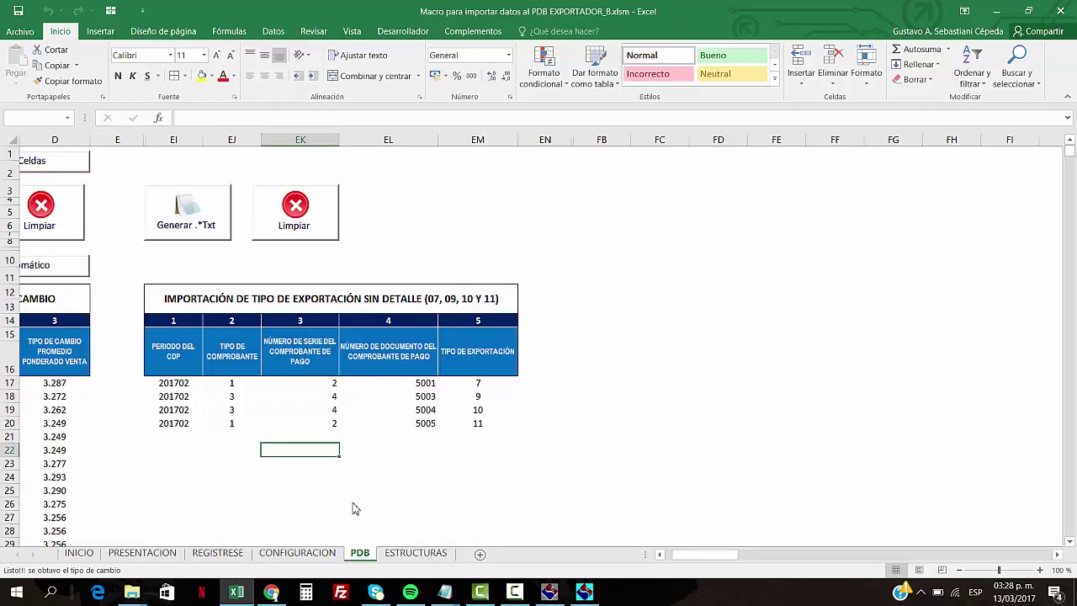
{"action": "left_click", "coordinate": [296, 552]}
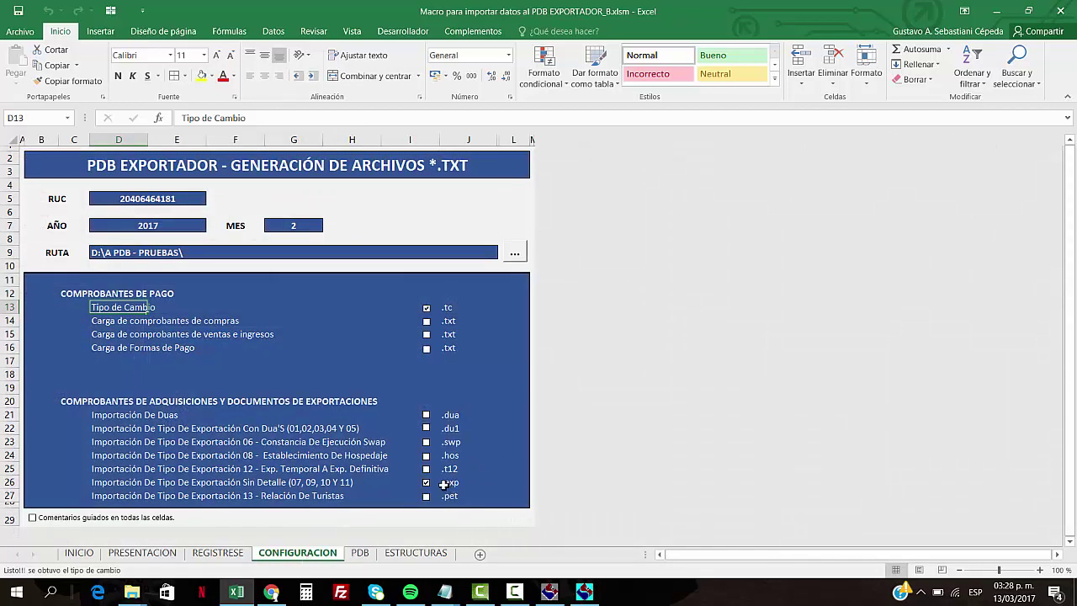
{"action": "left_click", "coordinate": [135, 593]}
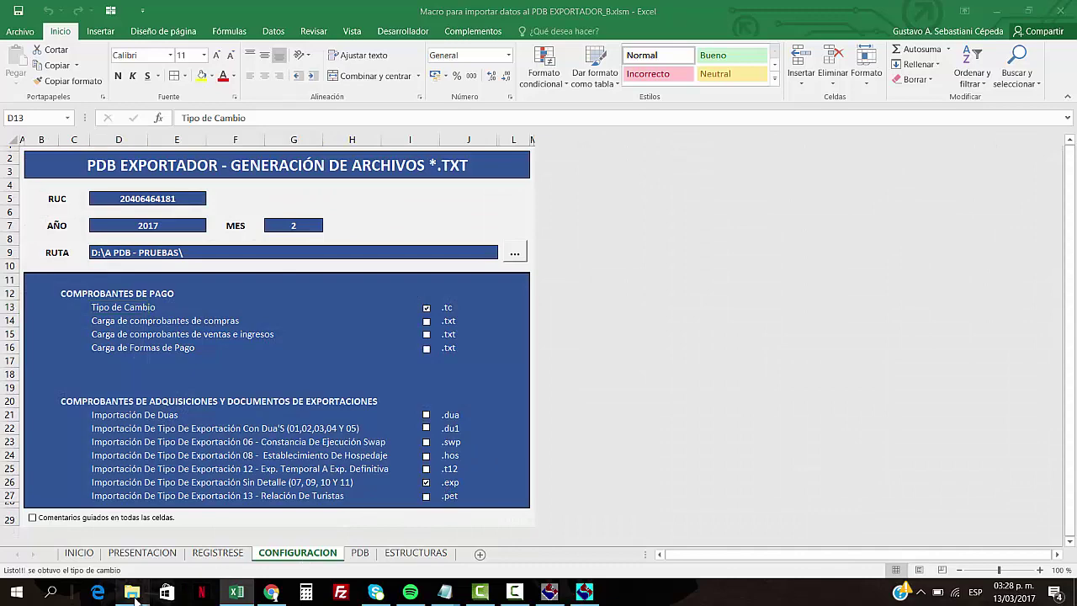
- Read the .Log file in the A PDB - PRUEBAS folder
{"action": "left_click", "coordinate": [274, 515]}
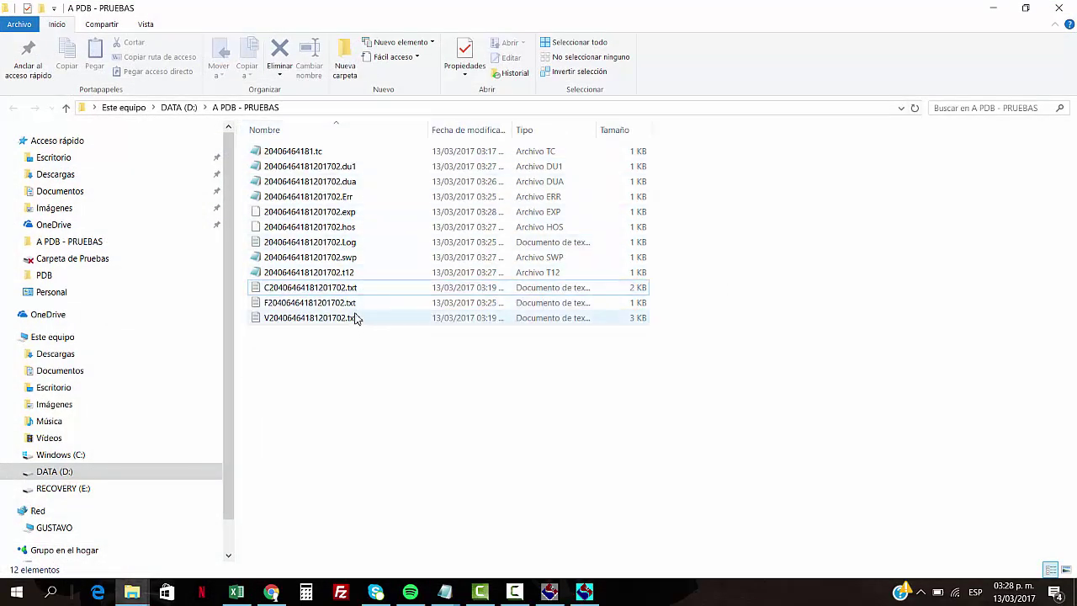
{"action": "left_click", "coordinate": [343, 214]}
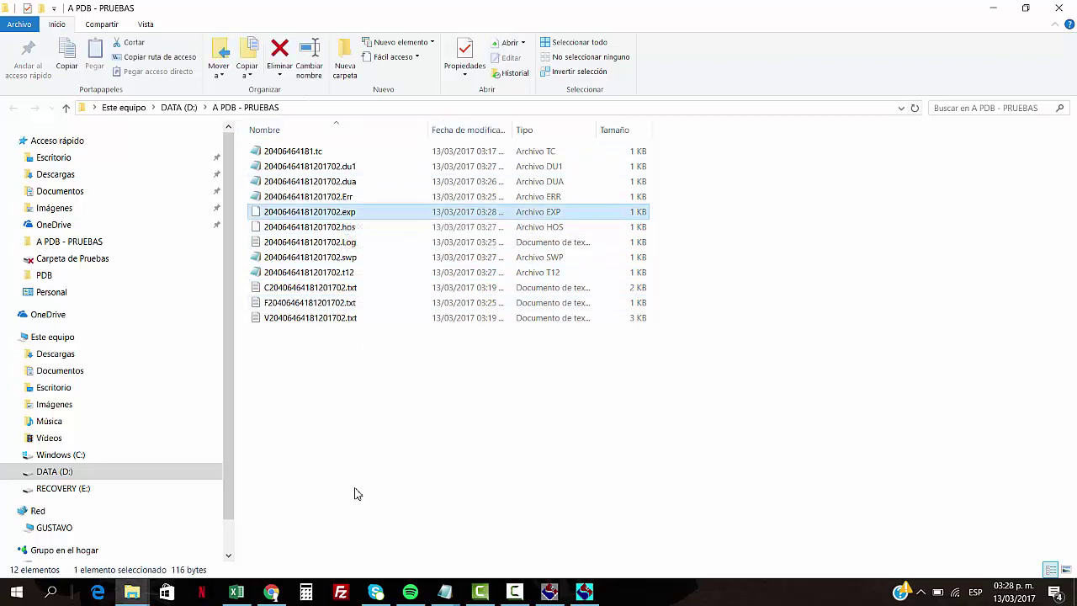
{"action": "left_click", "coordinate": [281, 244]}
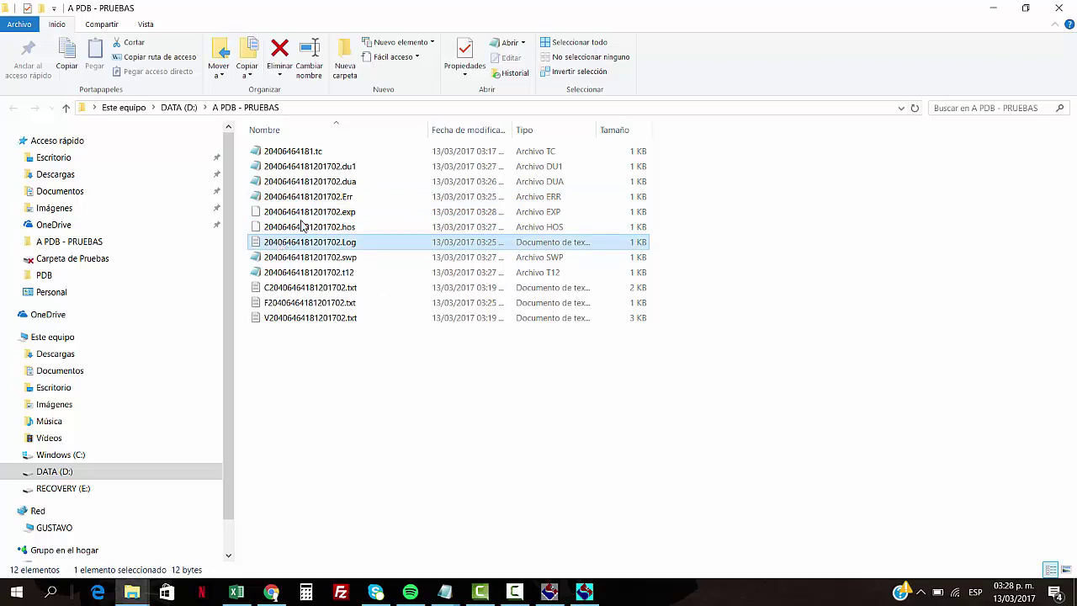
{"action": "double_click", "coordinate": [329, 244]}
{"action": "left_click", "coordinate": [682, 285]}
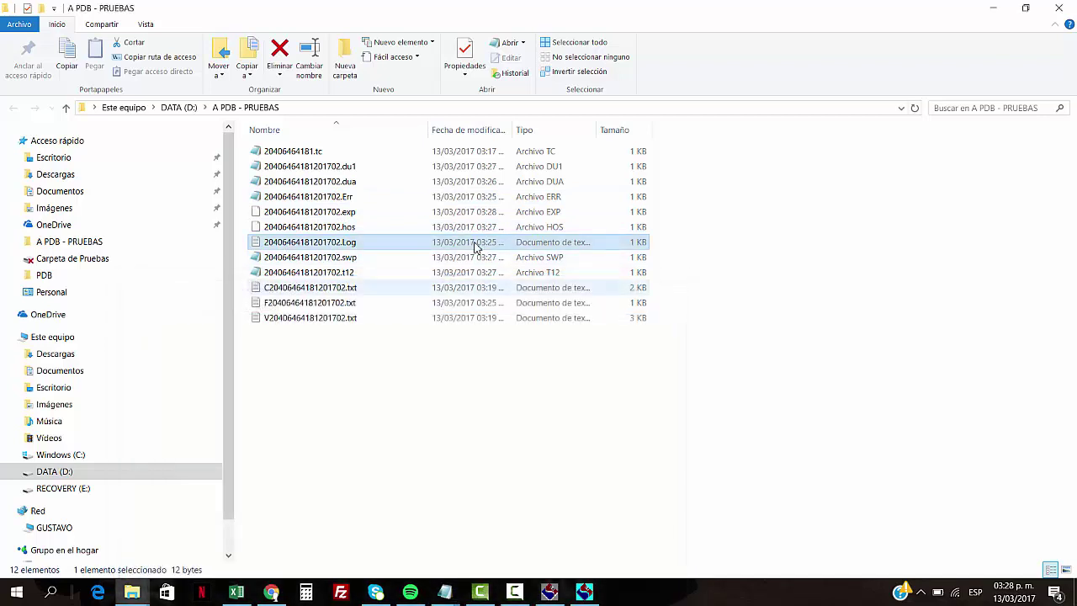
- Read the .Err file, delete the .Err and .Log files, and close the folder
{"action": "double_click", "coordinate": [337, 199]}
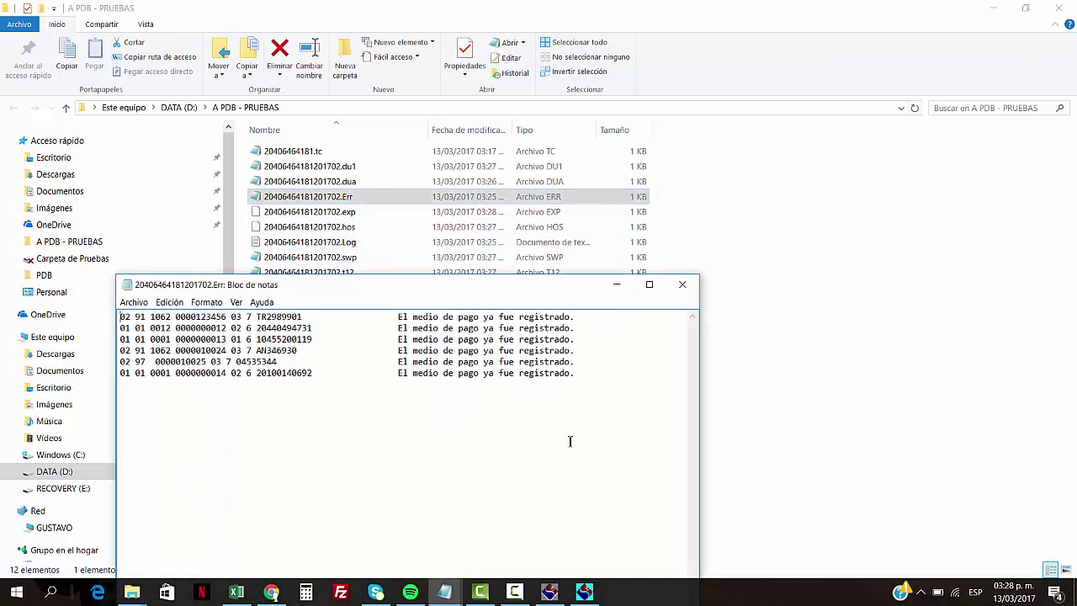
{"action": "key", "text": "ctrl+a"}
{"action": "left_click", "coordinate": [683, 284]}
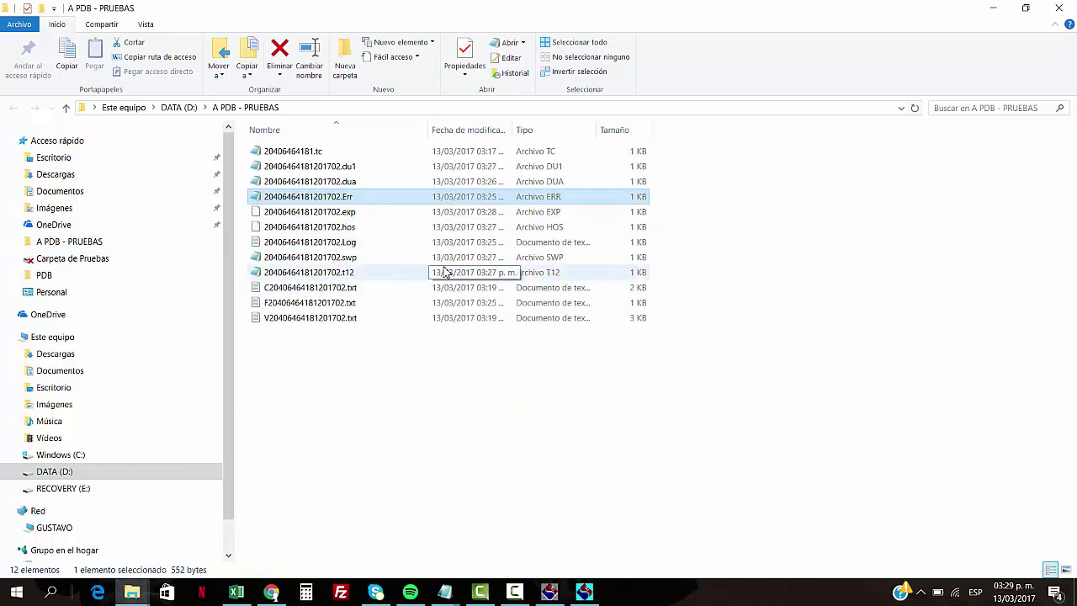
{"action": "key", "text": "Delete"}
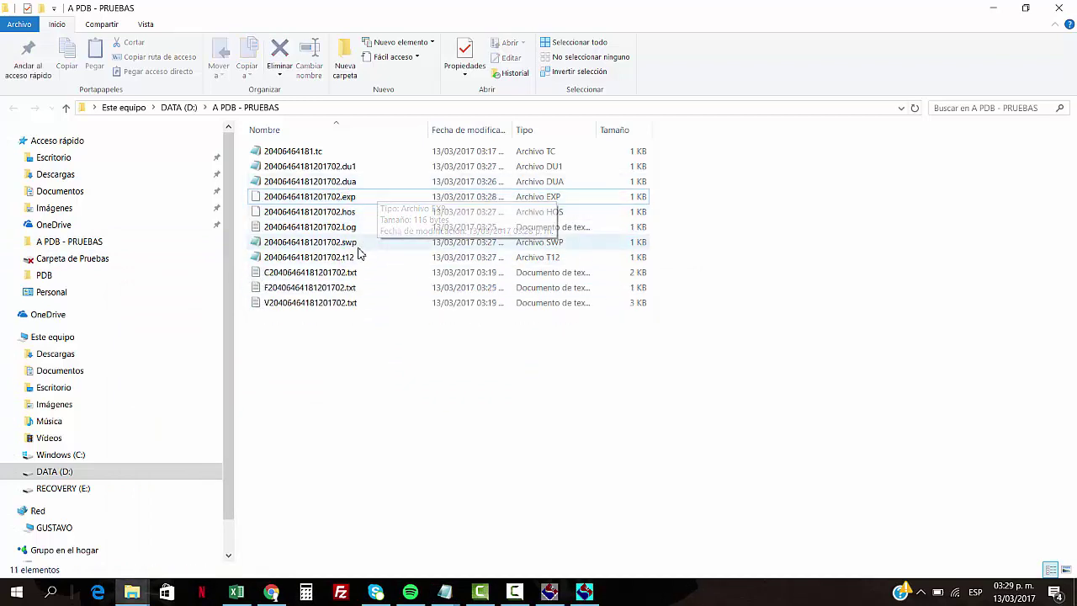
{"action": "left_click", "coordinate": [356, 230]}
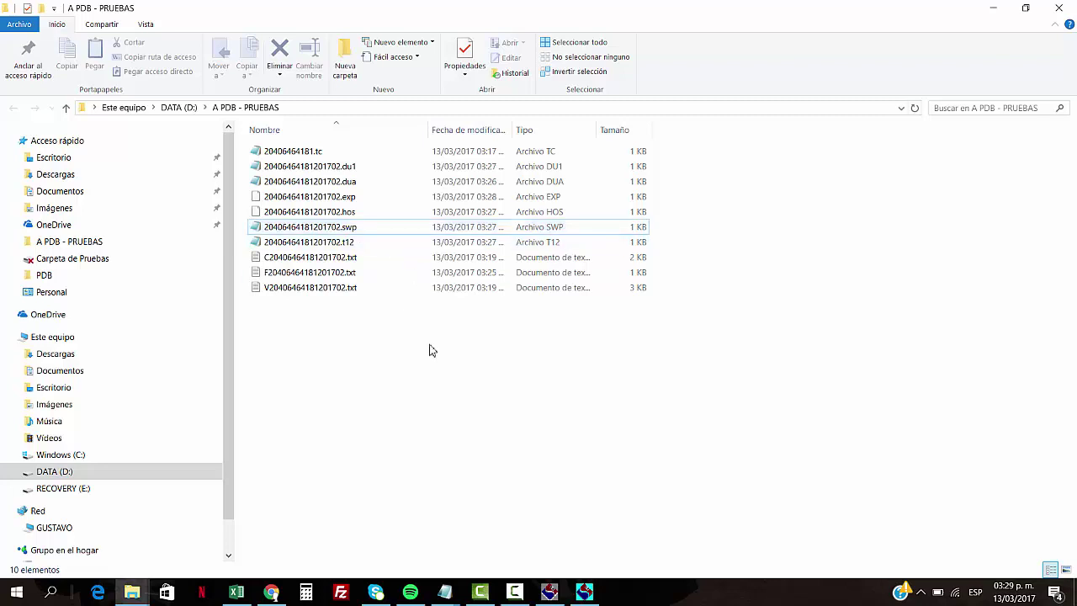
{"action": "left_click", "coordinate": [1059, 7]}
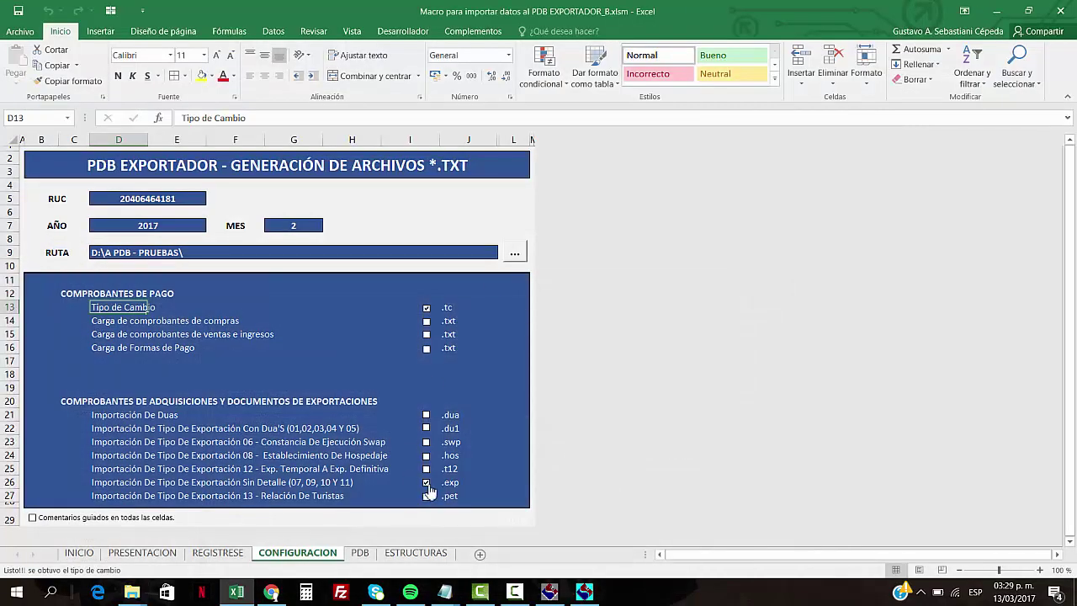
- Tick .pet instead of .exp, generate the tourist relation file, and view the A PDB - PRUEBAS folder
{"action": "left_click", "coordinate": [427, 496]}
{"action": "left_click", "coordinate": [364, 554]}
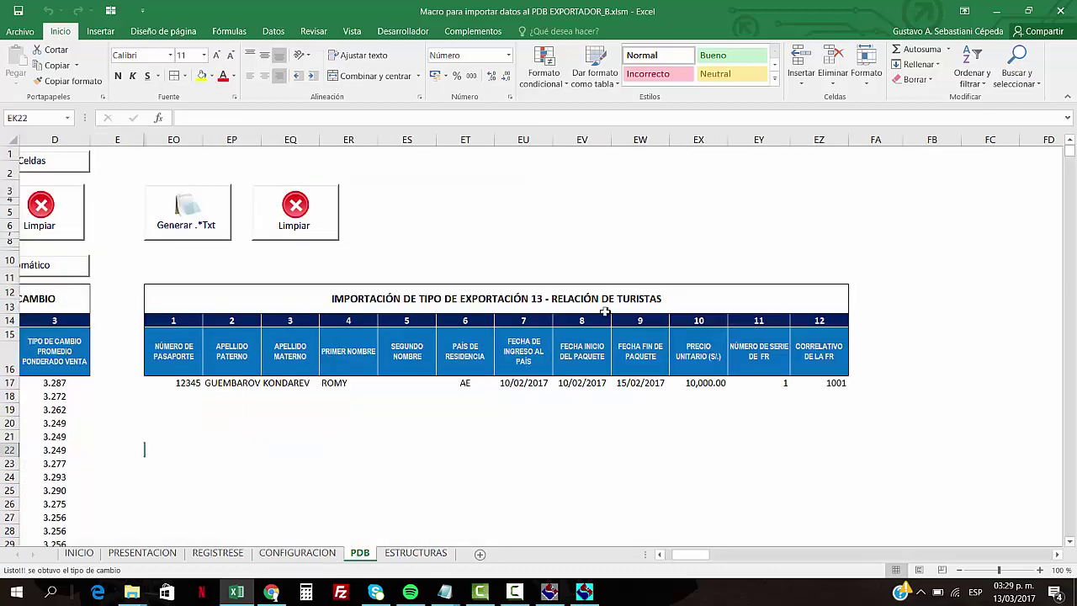
{"action": "left_click", "coordinate": [213, 223]}
{"action": "left_click", "coordinate": [651, 365]}
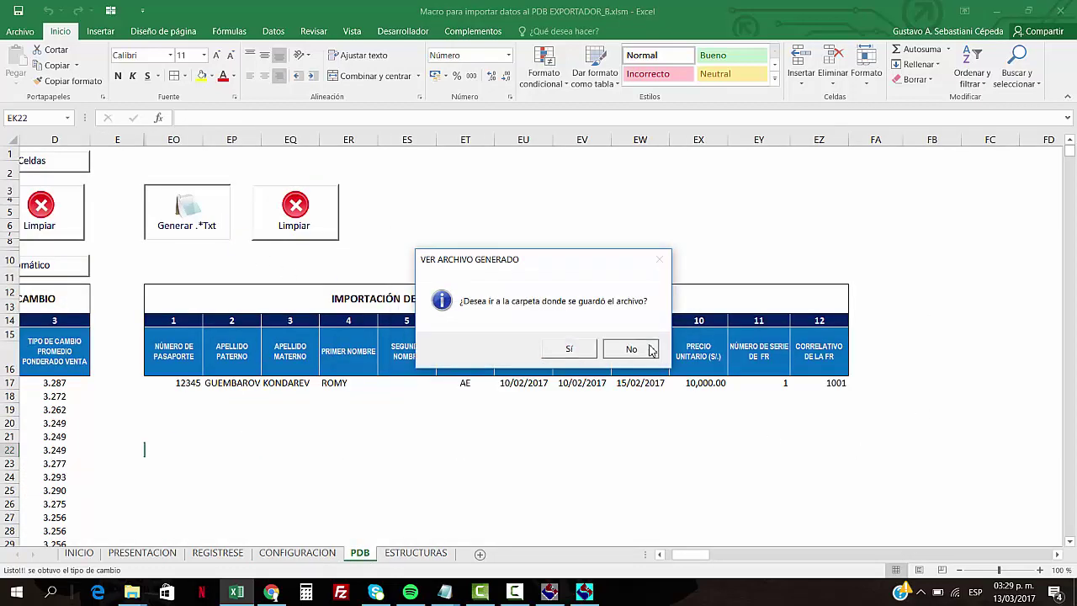
{"action": "left_click", "coordinate": [651, 351]}
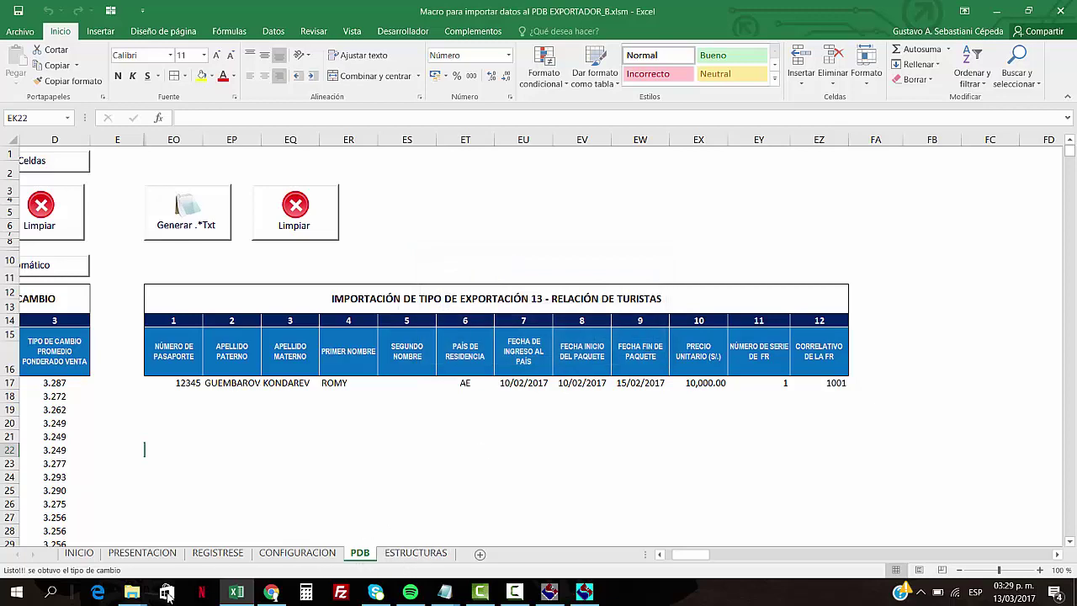
{"action": "mouse_move", "coordinate": [145, 600]}
{"action": "left_click", "coordinate": [205, 529]}
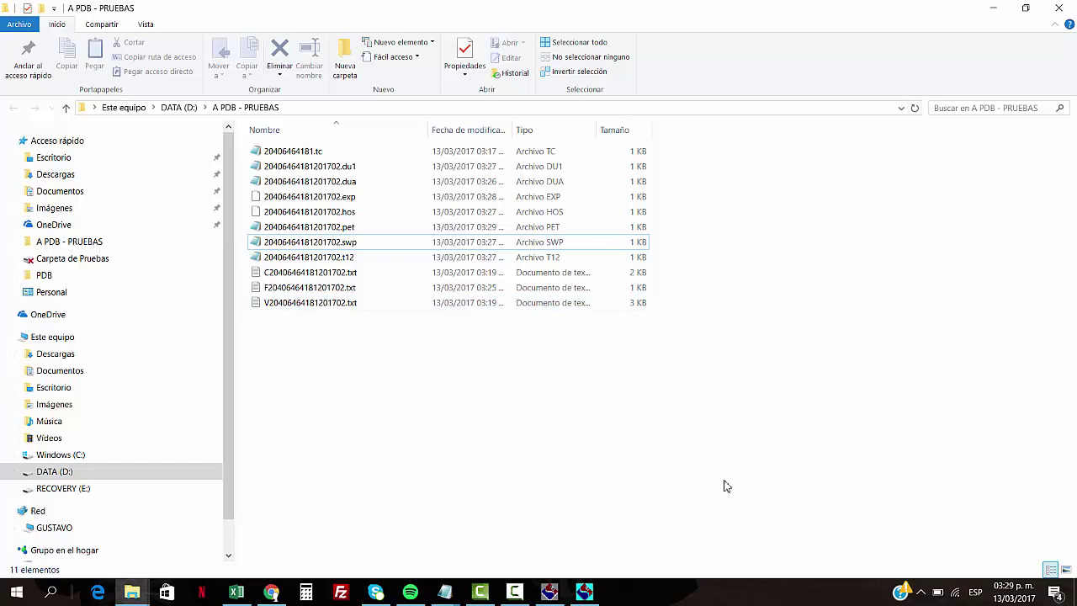
- Bring 0201 Exportadores forward, check its identification and purchase-receipt tabs, then return to export documents
{"action": "left_click", "coordinate": [993, 8]}
{"action": "left_click", "coordinate": [584, 592]}
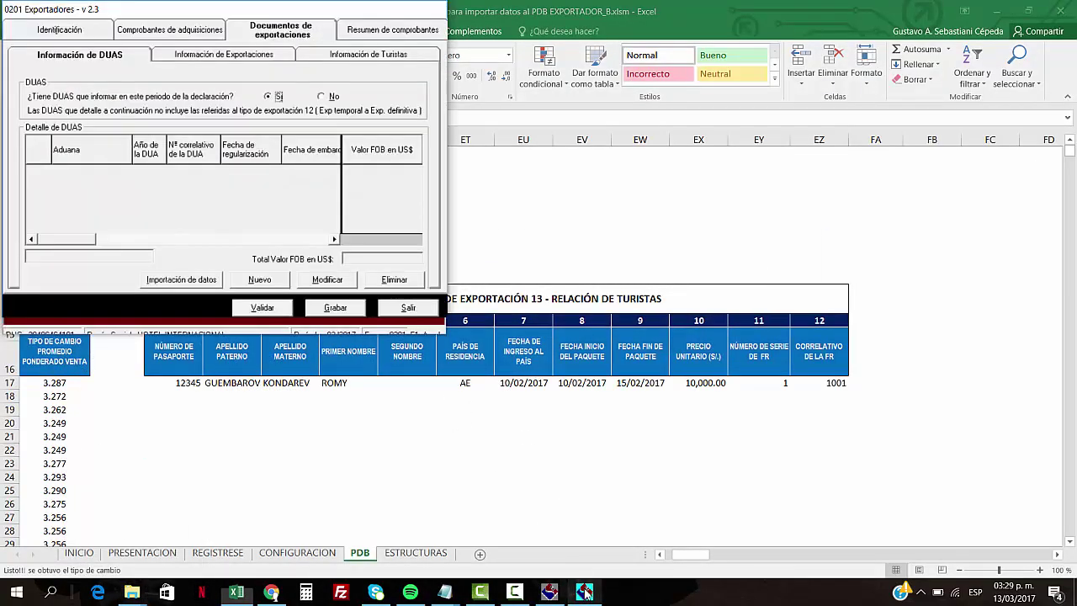
{"action": "left_click", "coordinate": [78, 33]}
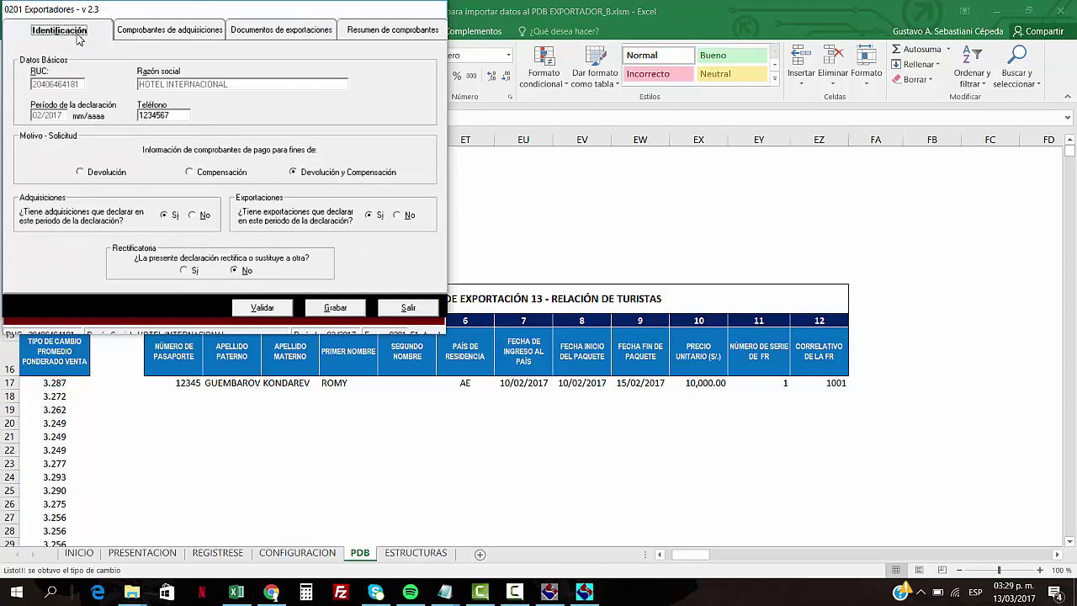
{"action": "left_click", "coordinate": [117, 33]}
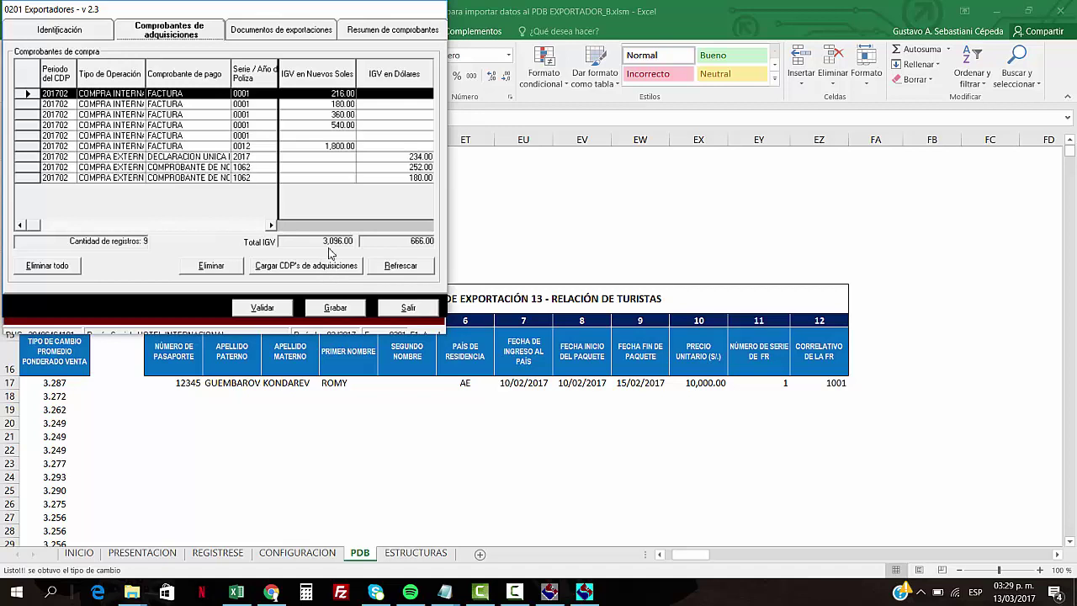
{"action": "left_click", "coordinate": [293, 27]}
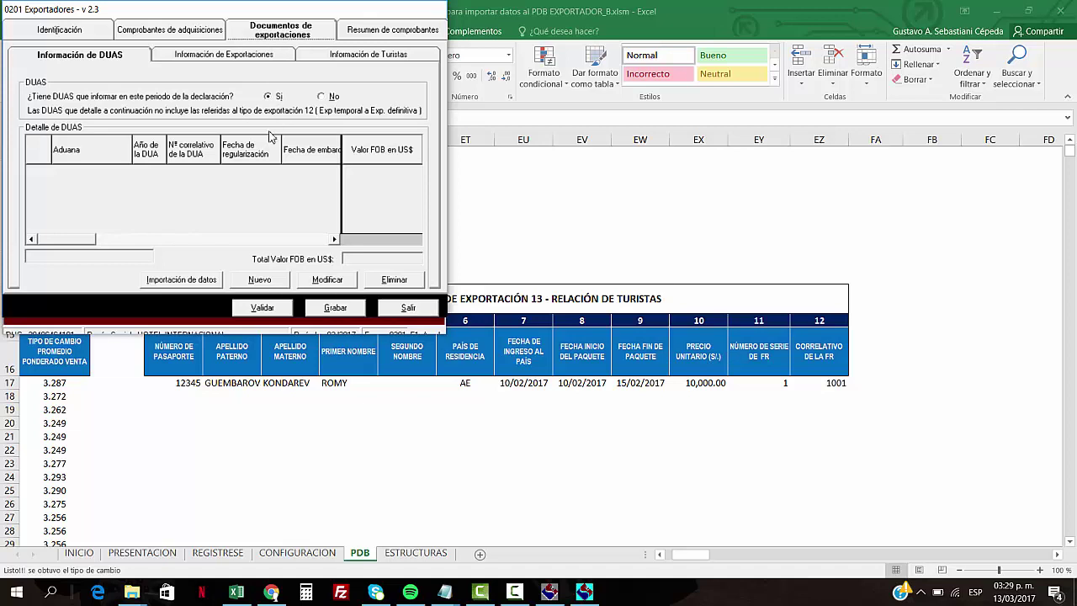
- Import the five DUAs (7,000.00 US$ FOB) from the .dua file in D:\A PDB - PRUEBAS
{"action": "left_click", "coordinate": [181, 279]}
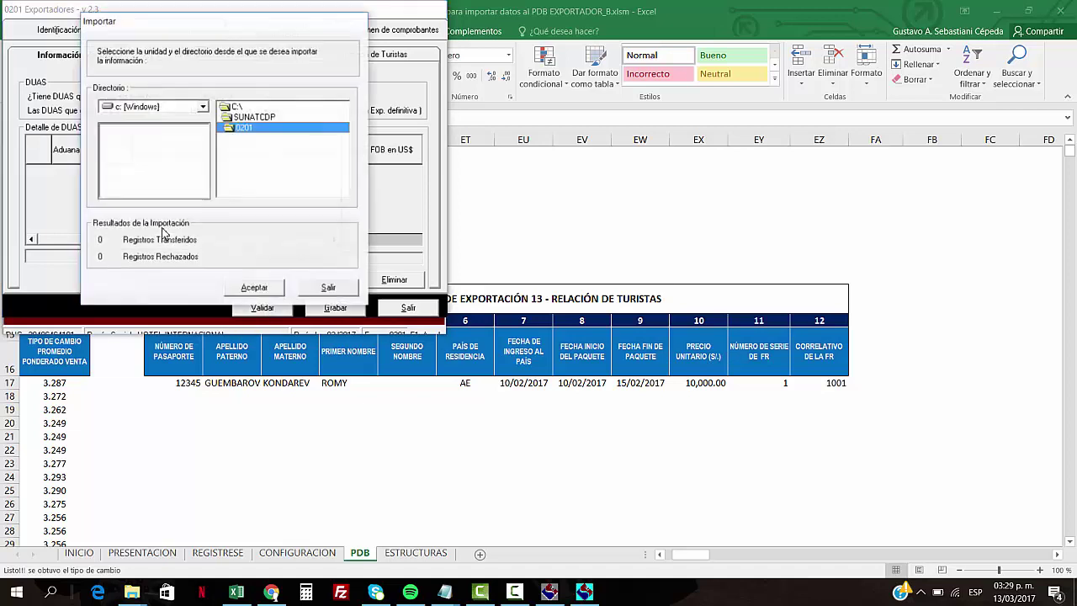
{"action": "left_click", "coordinate": [179, 112]}
{"action": "left_click", "coordinate": [199, 132]}
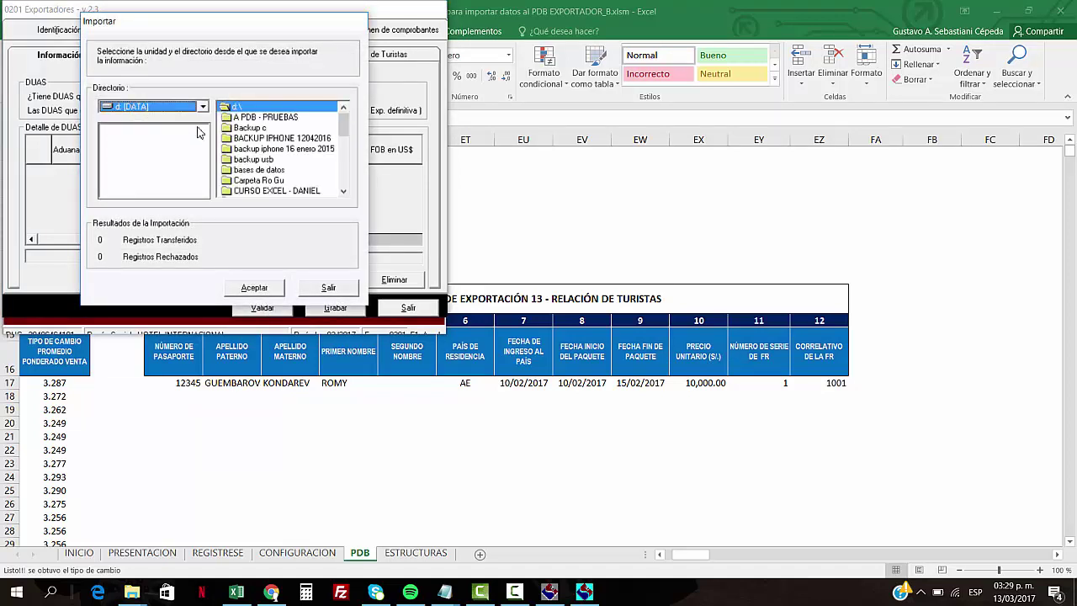
{"action": "double_click", "coordinate": [276, 118]}
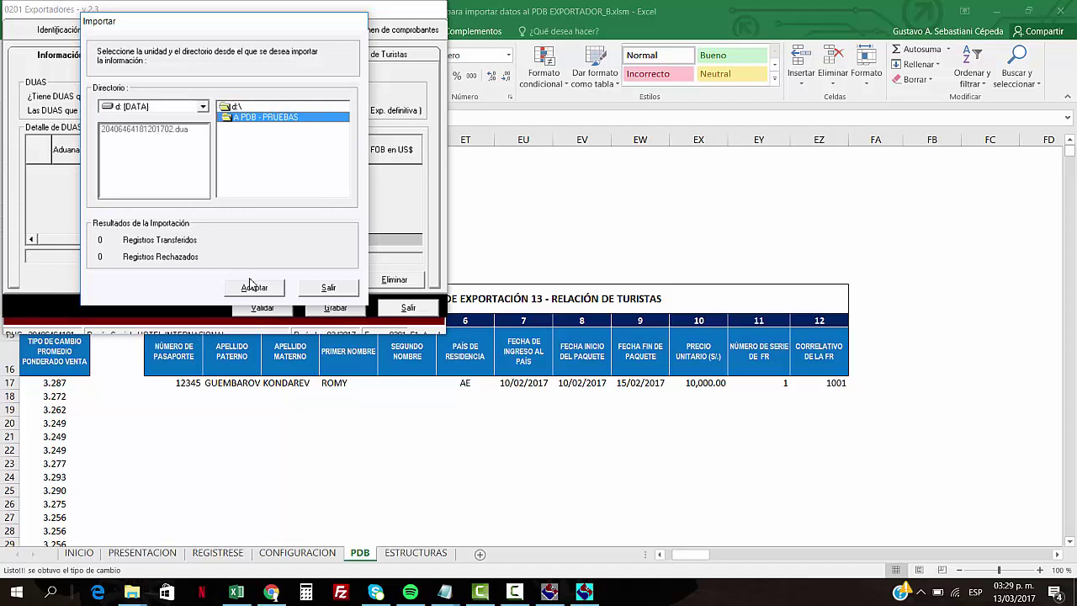
{"action": "left_click", "coordinate": [251, 287]}
{"action": "left_click", "coordinate": [633, 345]}
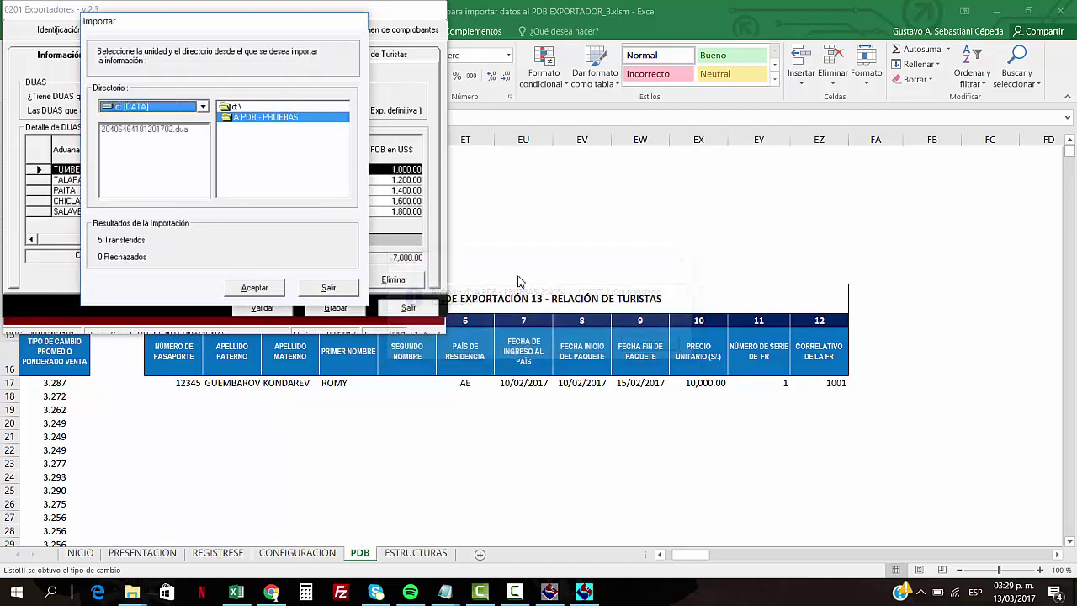
{"action": "left_click", "coordinate": [328, 287]}
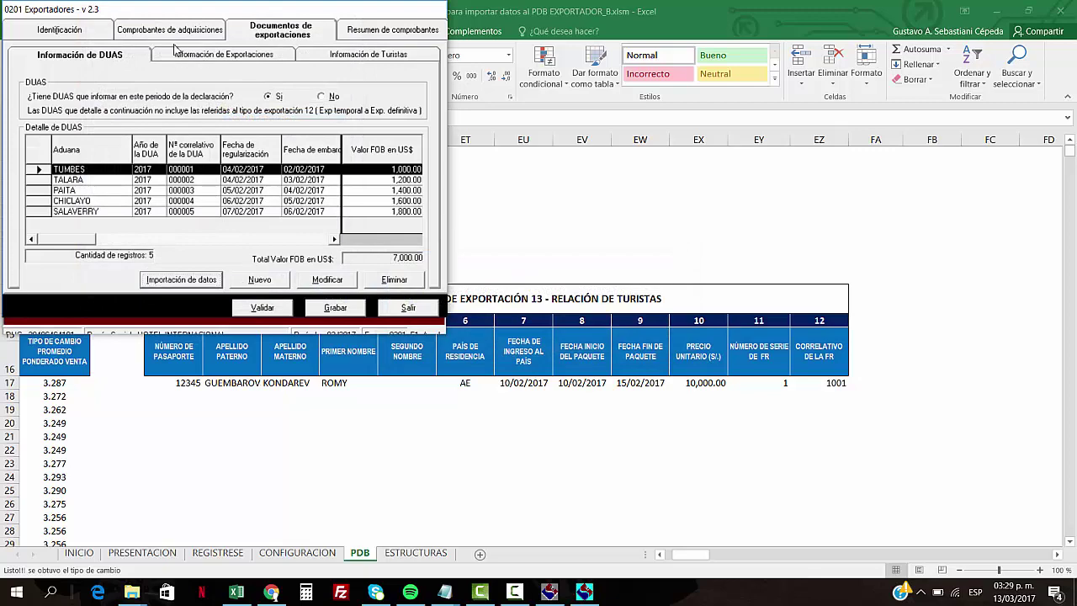
{"action": "left_click", "coordinate": [195, 59]}
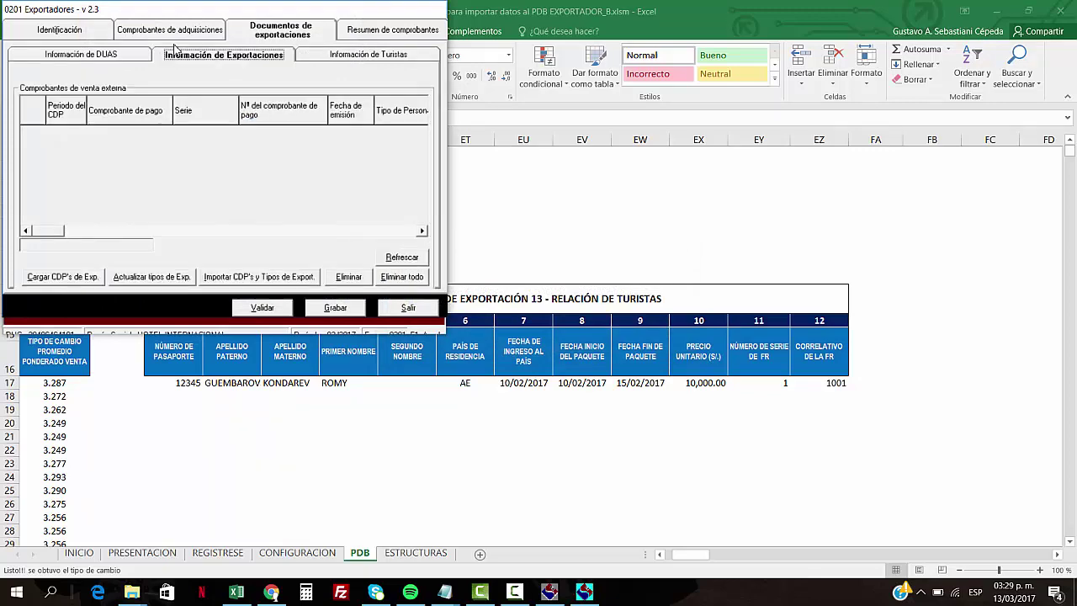
- Load the February 2017 export sales receipts into the export grid
{"action": "left_click", "coordinate": [75, 281]}
{"action": "left_click", "coordinate": [260, 285]}
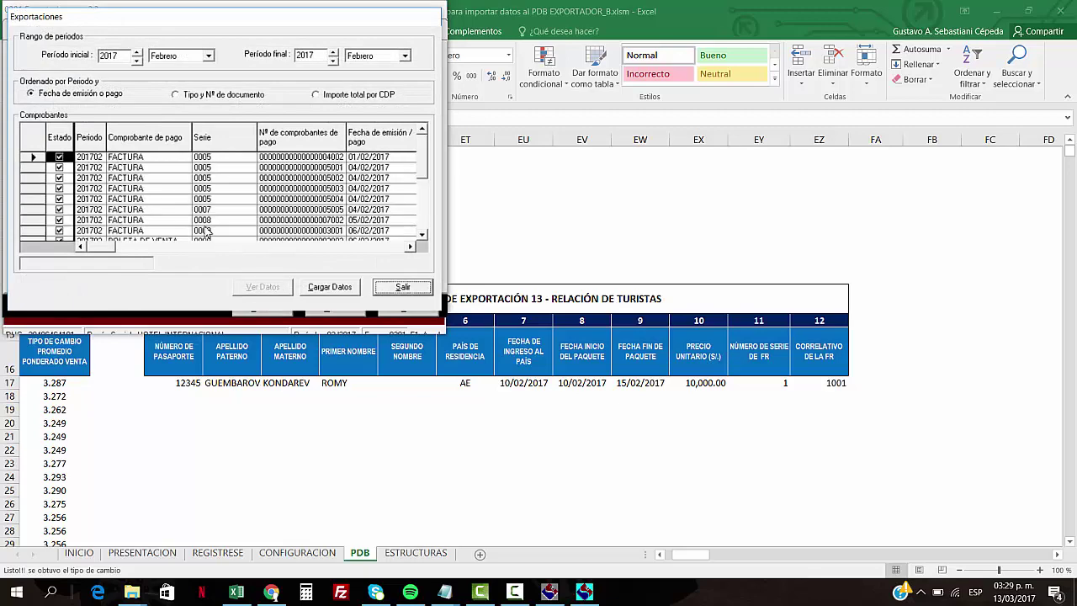
{"action": "left_click", "coordinate": [352, 288]}
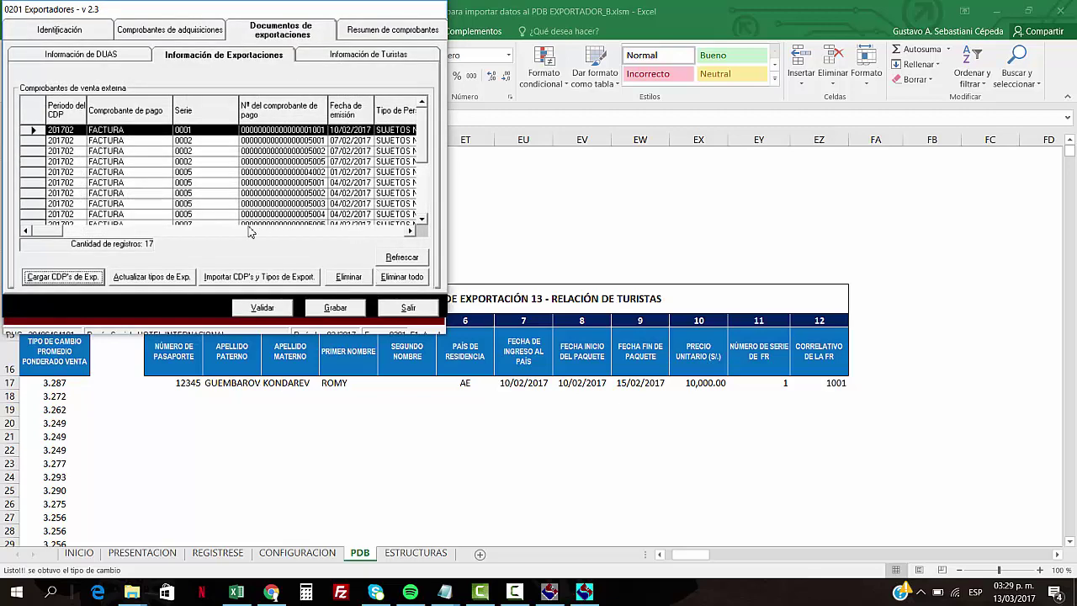
- Import the DUA export-type file from d:\A PDB - PRUEBAS
{"action": "left_click", "coordinate": [254, 277]}
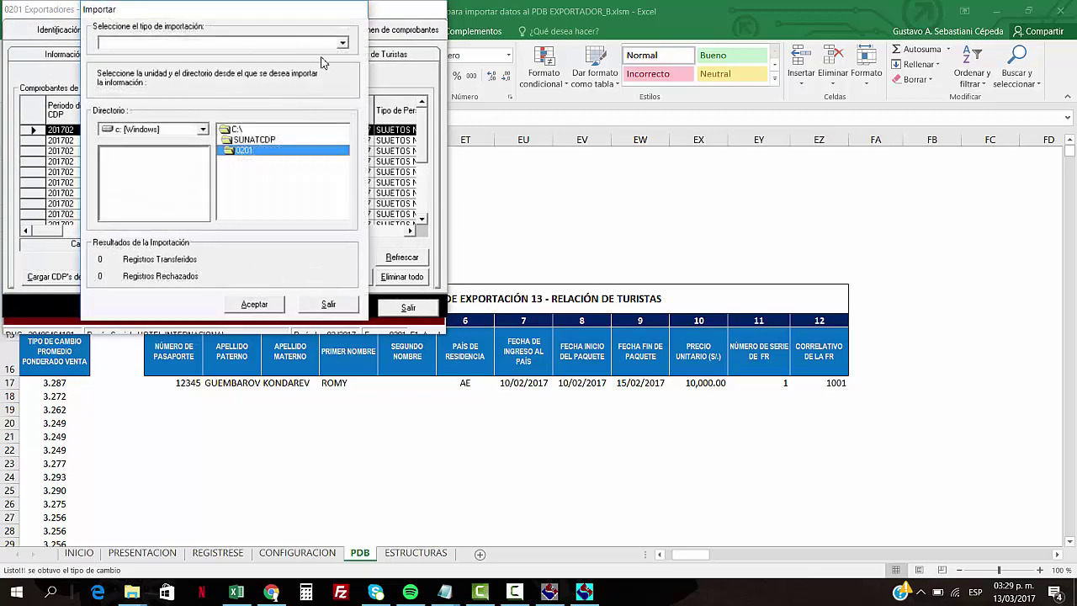
{"action": "left_click", "coordinate": [325, 44]}
{"action": "left_click", "coordinate": [309, 53]}
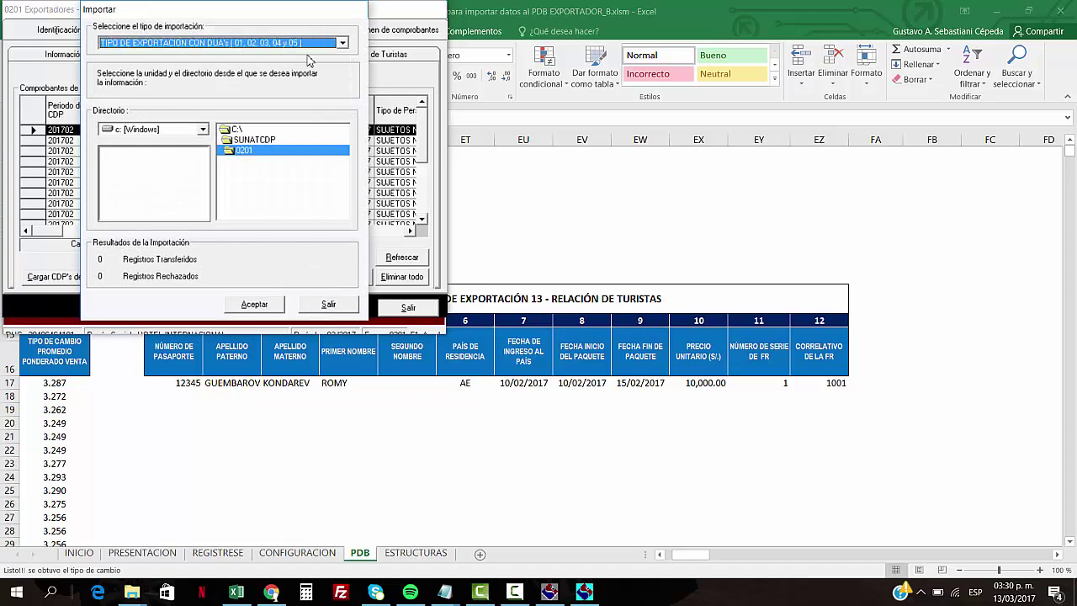
{"action": "left_click", "coordinate": [161, 128]}
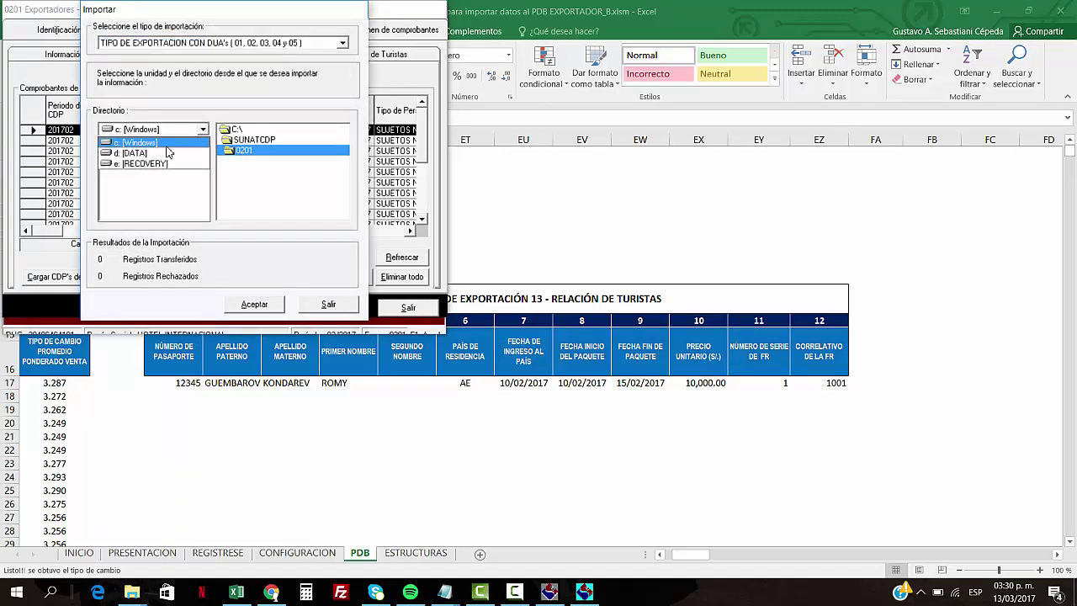
{"action": "left_click", "coordinate": [135, 152]}
{"action": "double_click", "coordinate": [261, 141]}
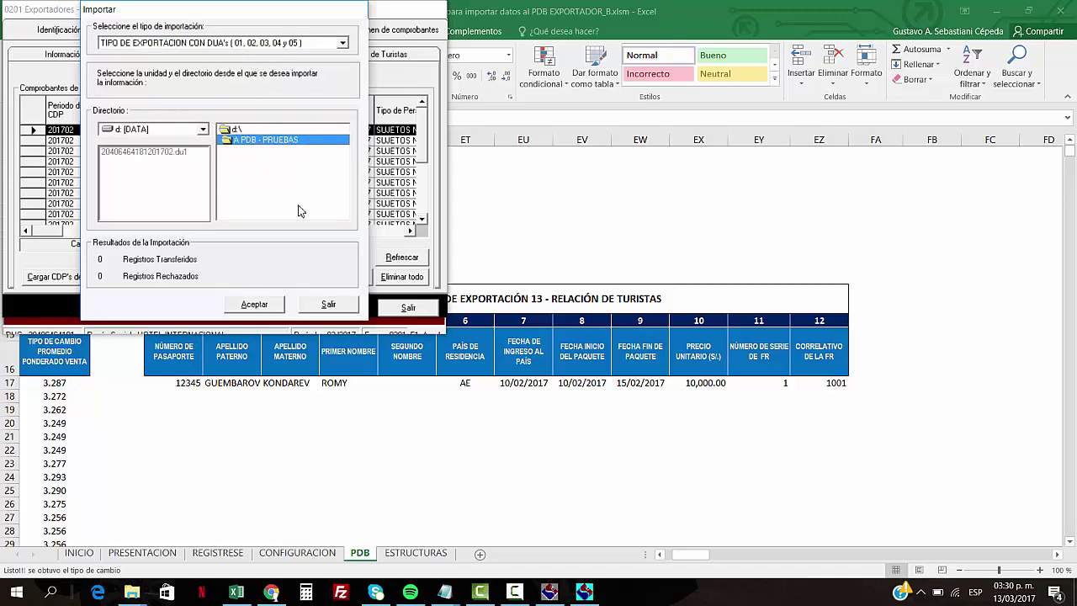
{"action": "left_click", "coordinate": [255, 304]}
{"action": "left_click", "coordinate": [633, 348]}
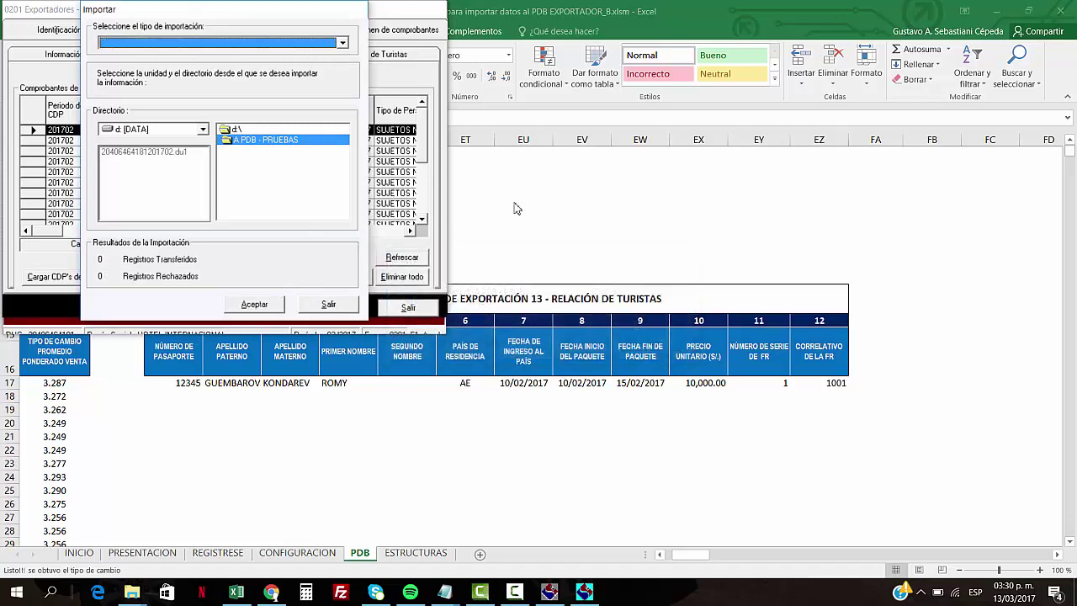
- Import the type 06 swap and type 08 lodging establishment export files
{"action": "left_click", "coordinate": [314, 44]}
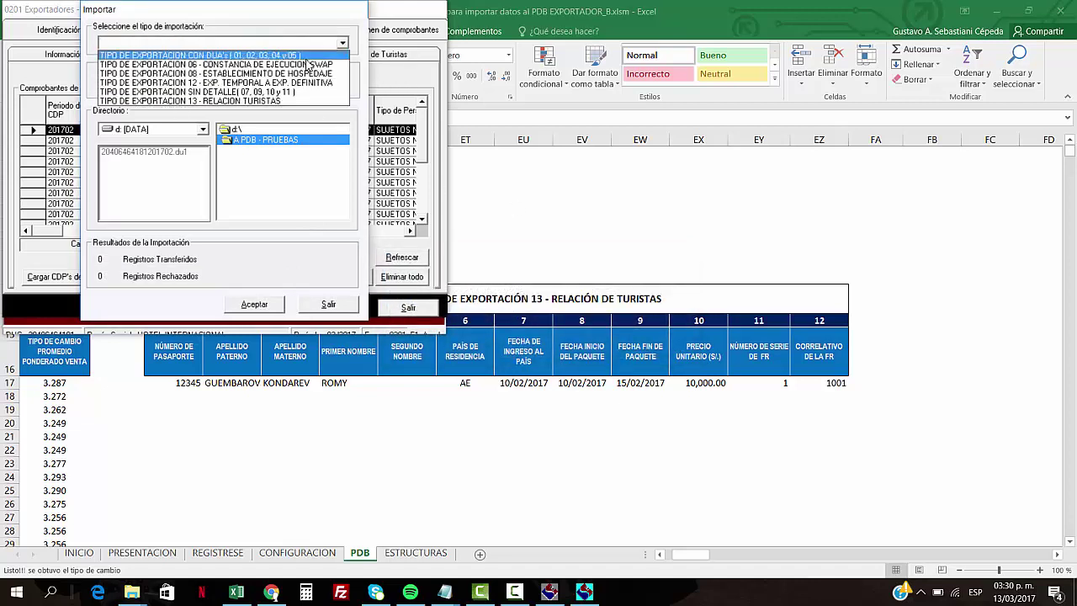
{"action": "left_click", "coordinate": [246, 55]}
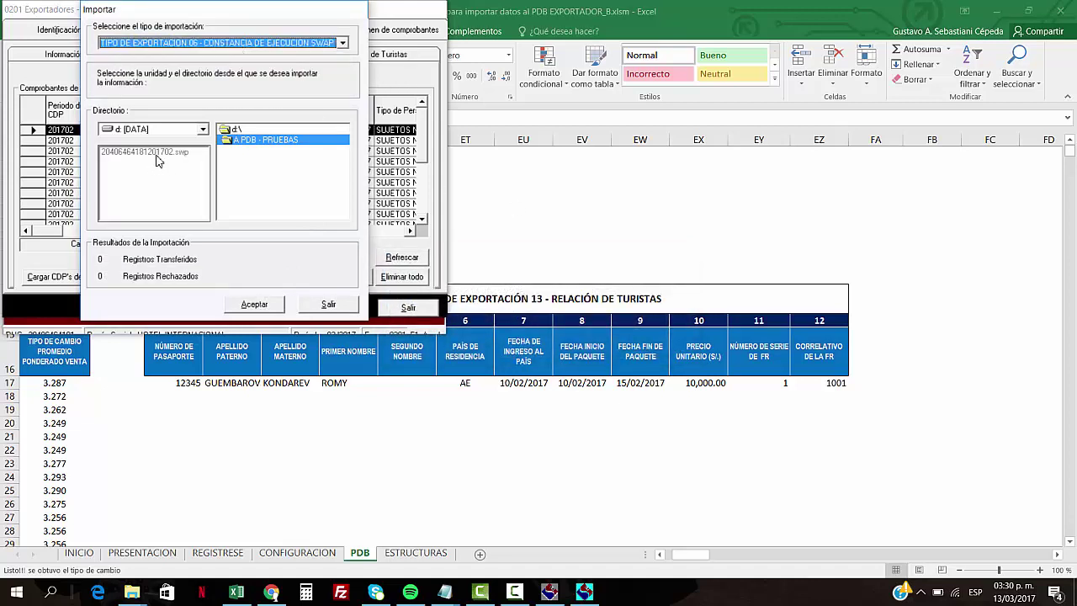
{"action": "left_click", "coordinate": [246, 307]}
{"action": "left_click", "coordinate": [630, 345]}
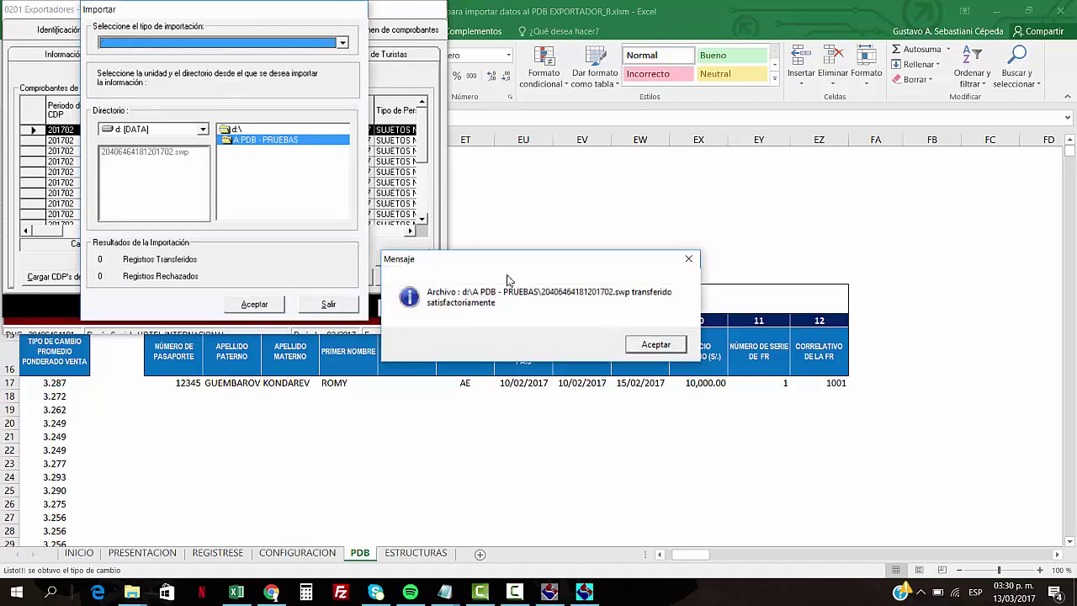
{"action": "left_click", "coordinate": [332, 44]}
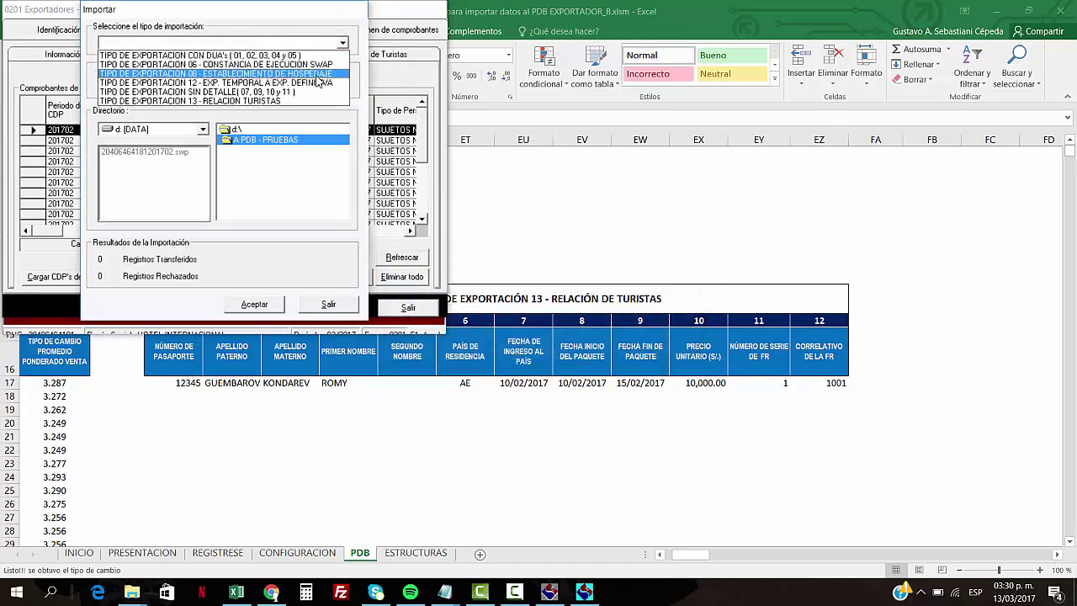
{"action": "left_click", "coordinate": [254, 66]}
{"action": "left_click", "coordinate": [255, 303]}
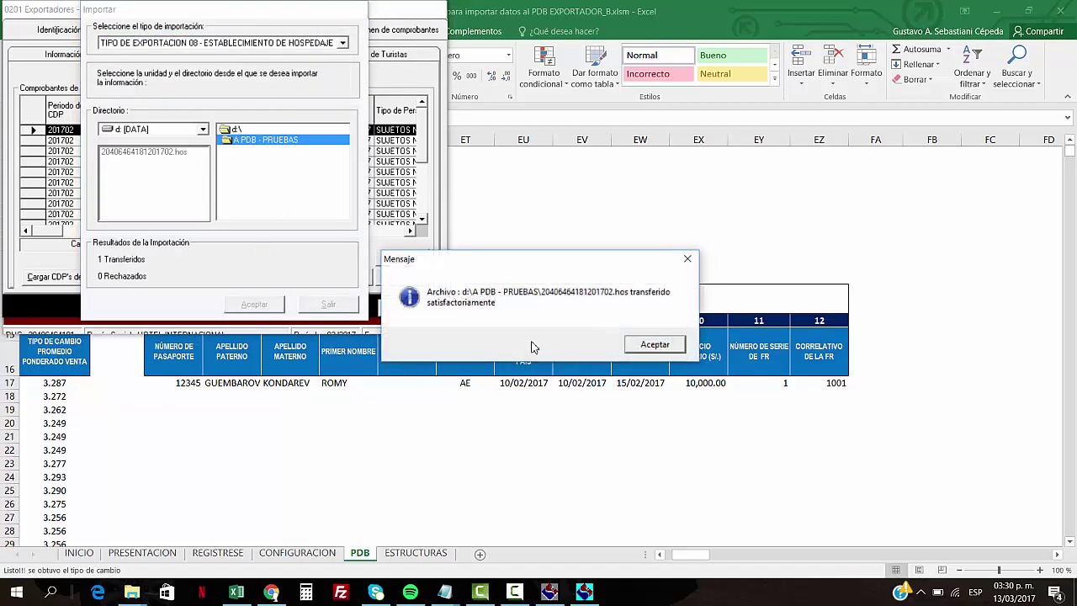
{"action": "key", "text": "Return"}
- Import the type 12 temporary-to-definitive and no-detail files, then attempt the type 13 tourist relation
{"action": "left_click", "coordinate": [342, 42]}
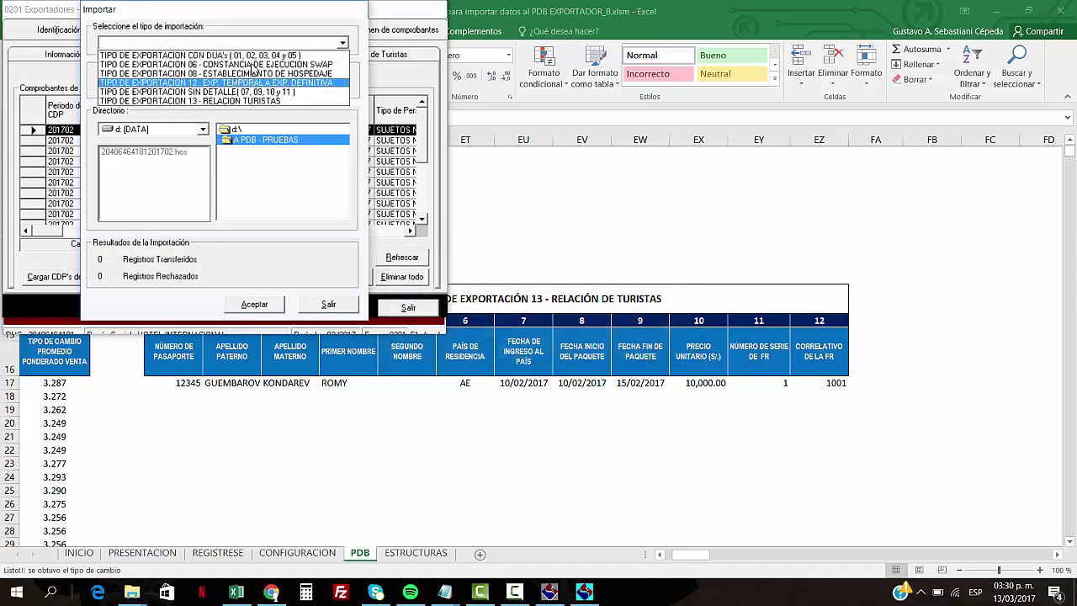
{"action": "left_click", "coordinate": [253, 83]}
{"action": "left_click", "coordinate": [254, 304]}
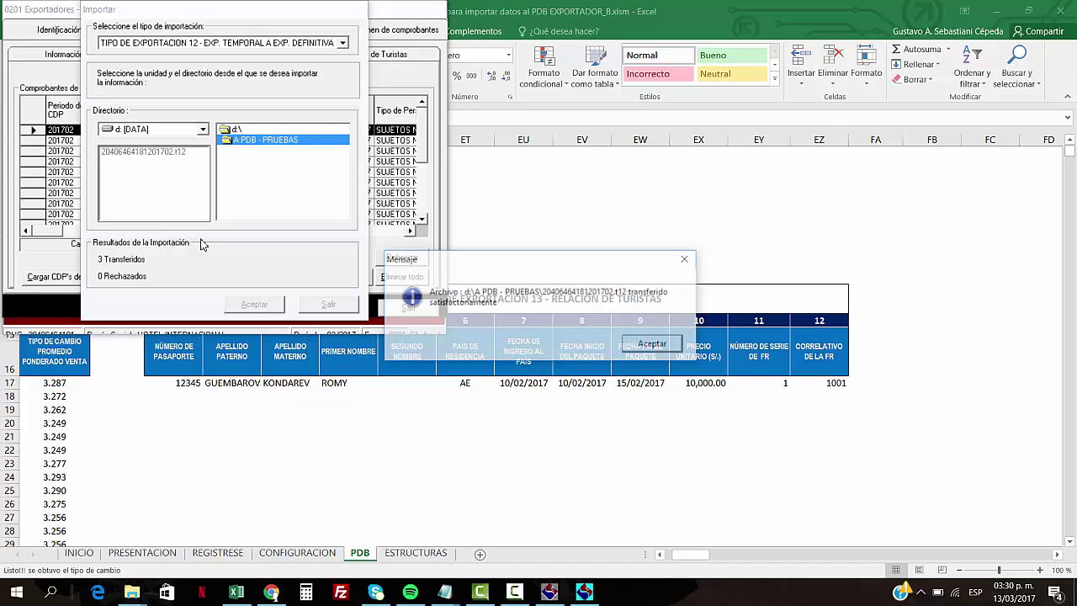
{"action": "left_click", "coordinate": [640, 345]}
{"action": "left_click", "coordinate": [342, 42]}
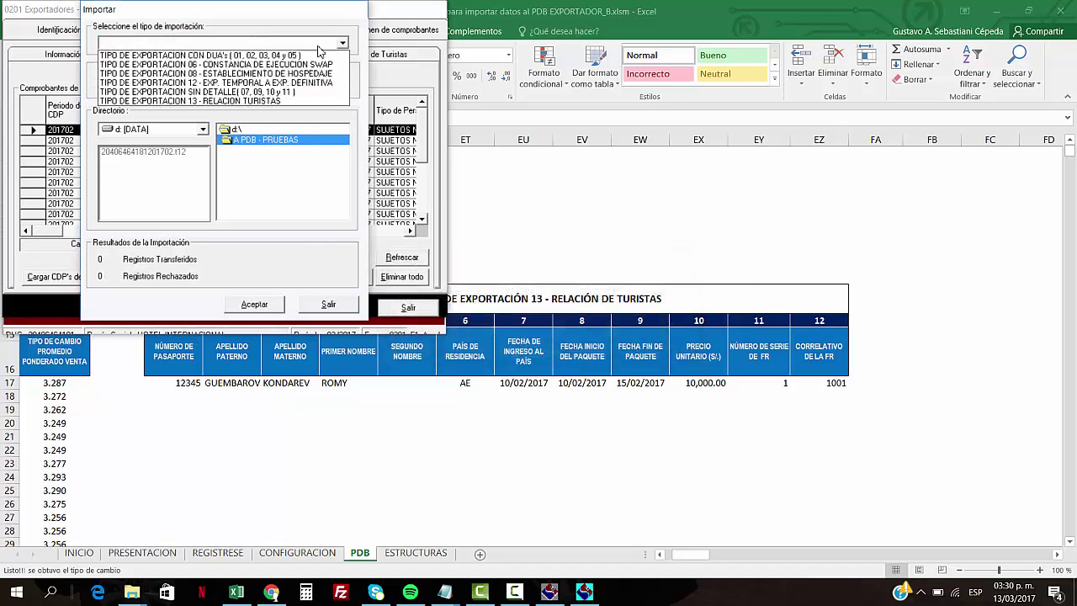
{"action": "left_click", "coordinate": [299, 92]}
{"action": "left_click", "coordinate": [254, 304]}
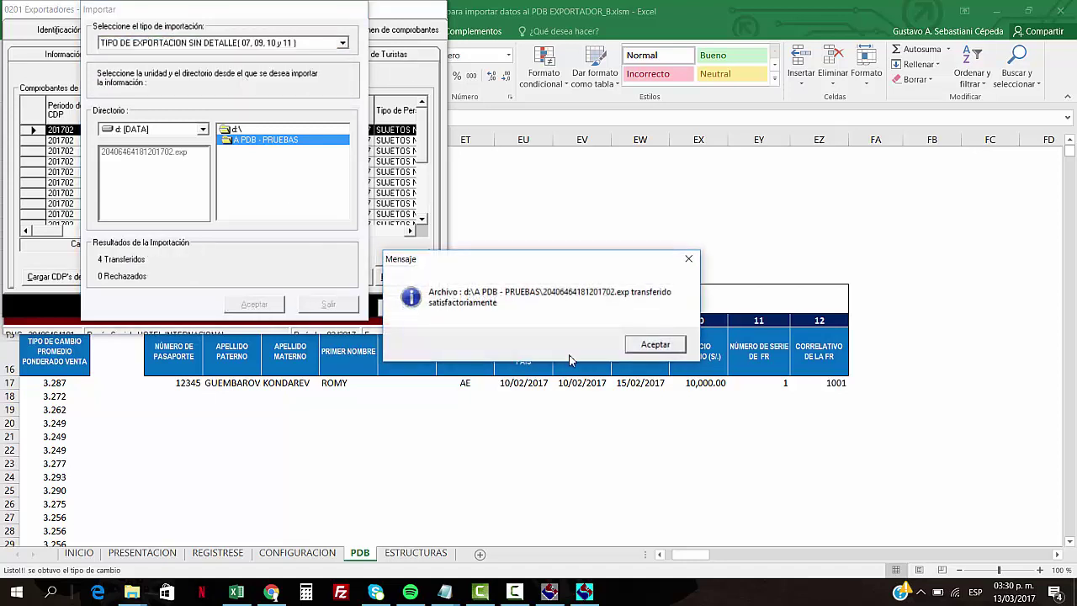
{"action": "left_click", "coordinate": [648, 345]}
{"action": "left_click", "coordinate": [289, 44]}
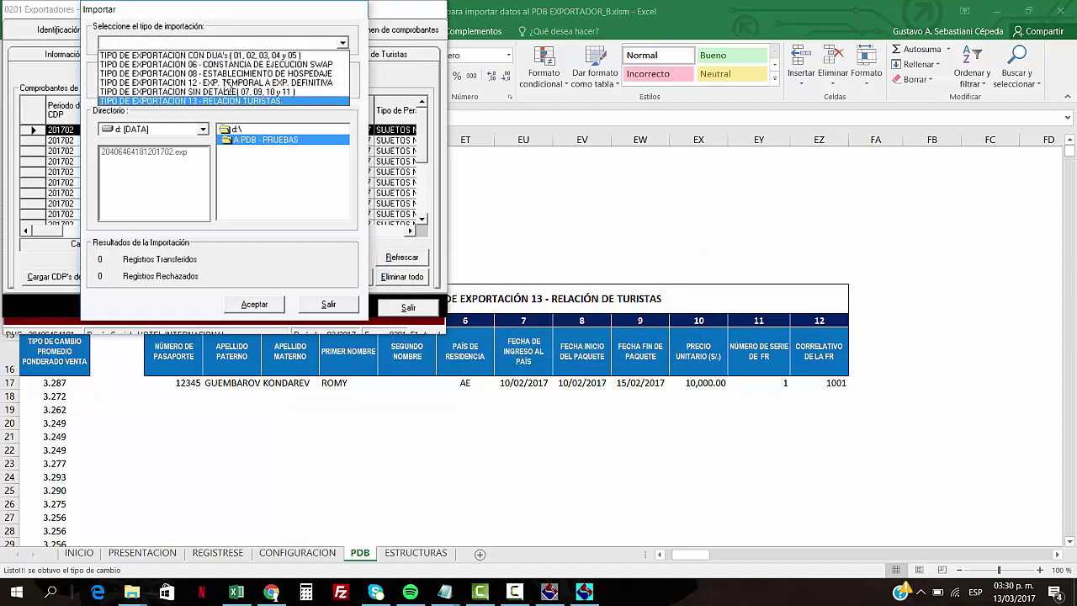
{"action": "key", "text": "Return"}
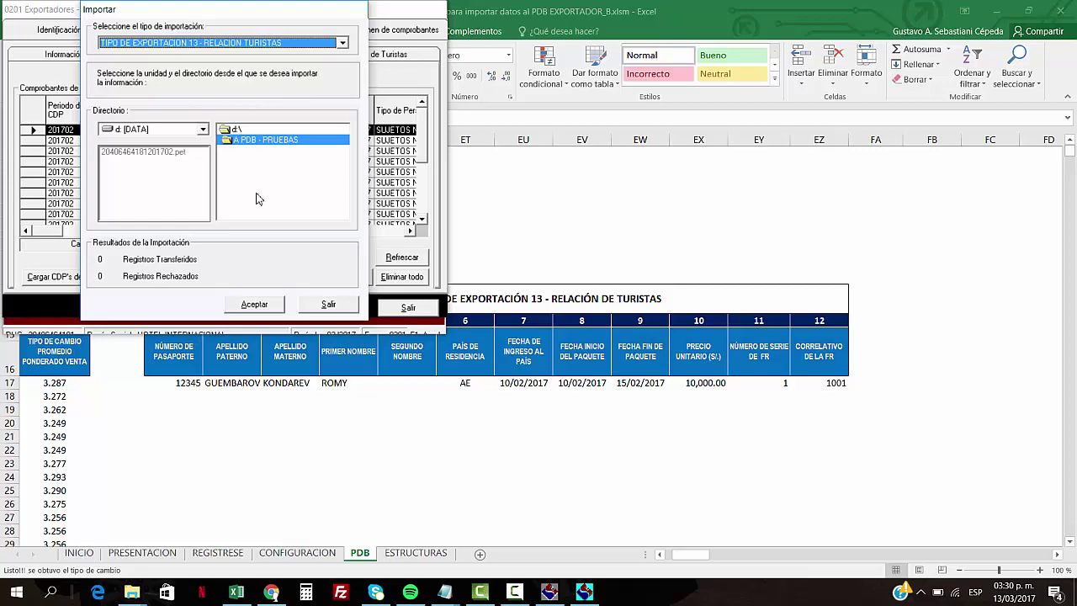
{"action": "left_click", "coordinate": [263, 303]}
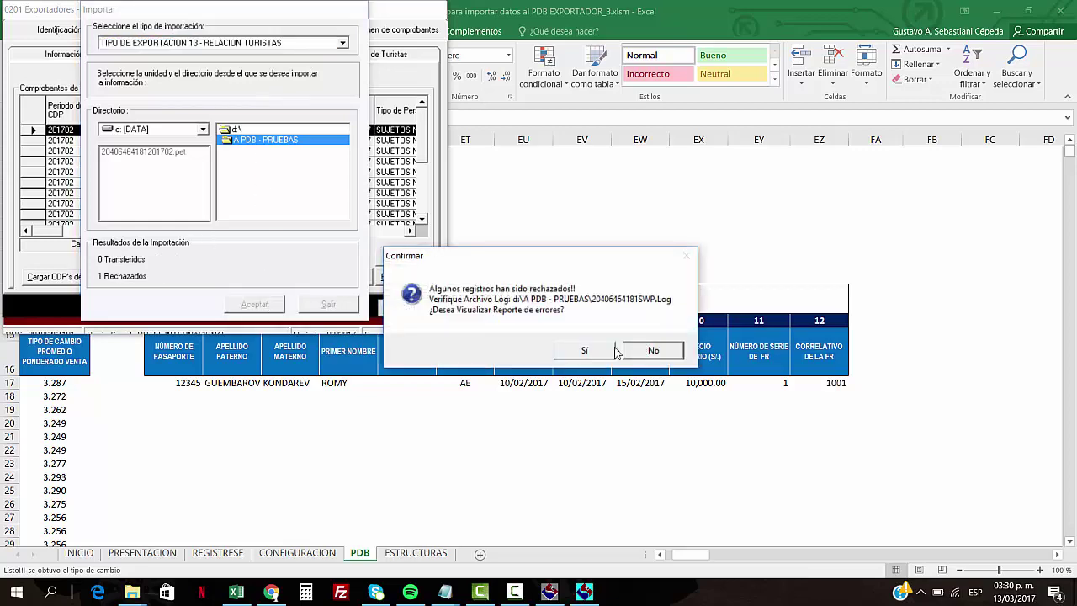
- Read the rejected-record report showing the tourist record lacks its reference invoice, then close it
{"action": "left_click", "coordinate": [593, 349]}
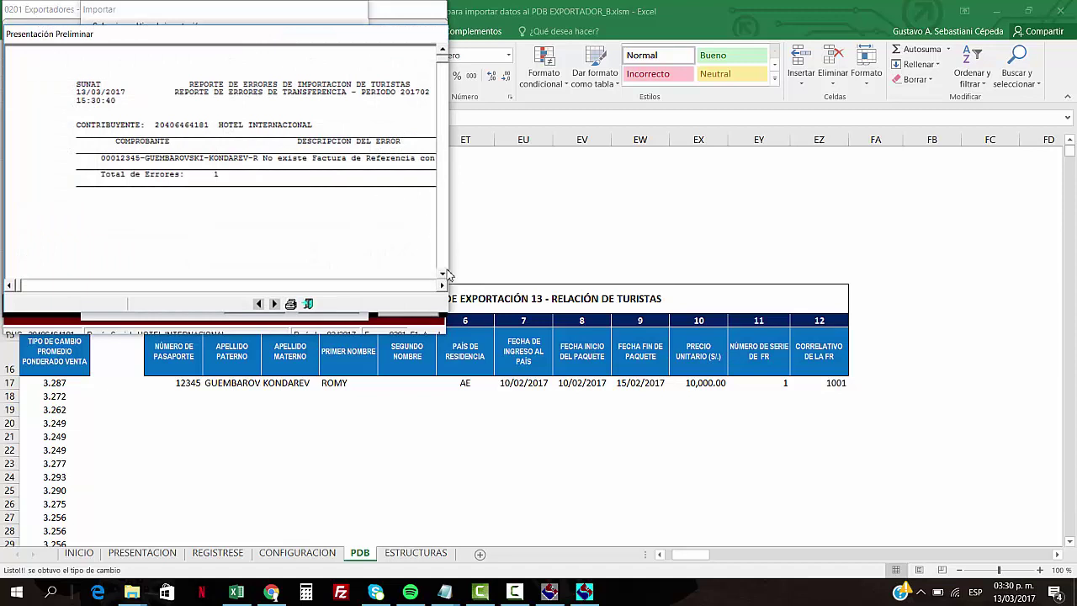
{"action": "scroll", "coordinate": [358, 235], "scroll_direction": "right", "scroll_amount": 3}
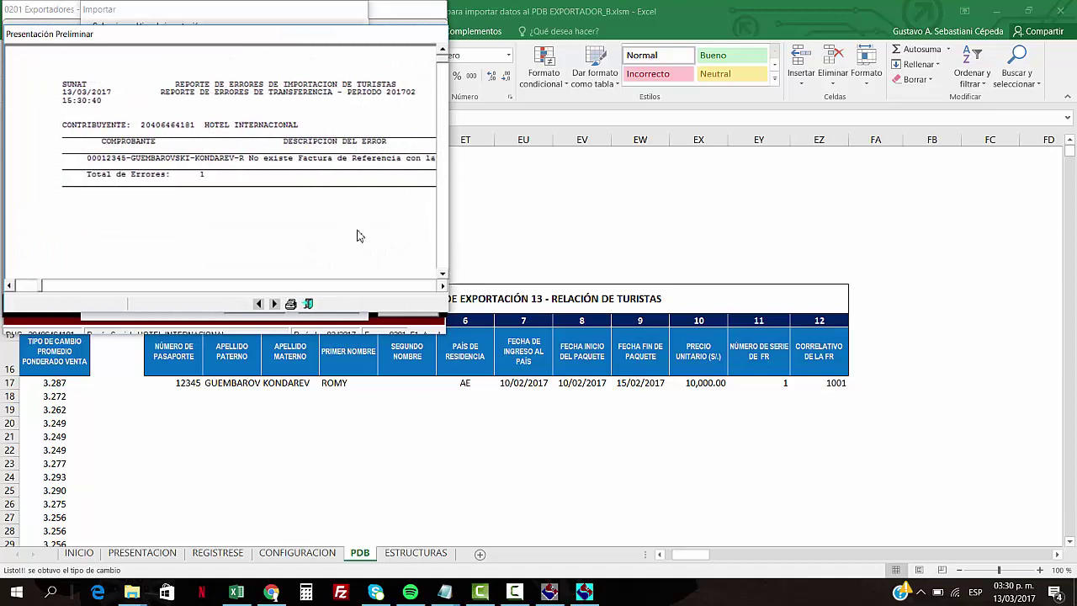
{"action": "scroll", "coordinate": [358, 235], "scroll_direction": "right", "scroll_amount": 3}
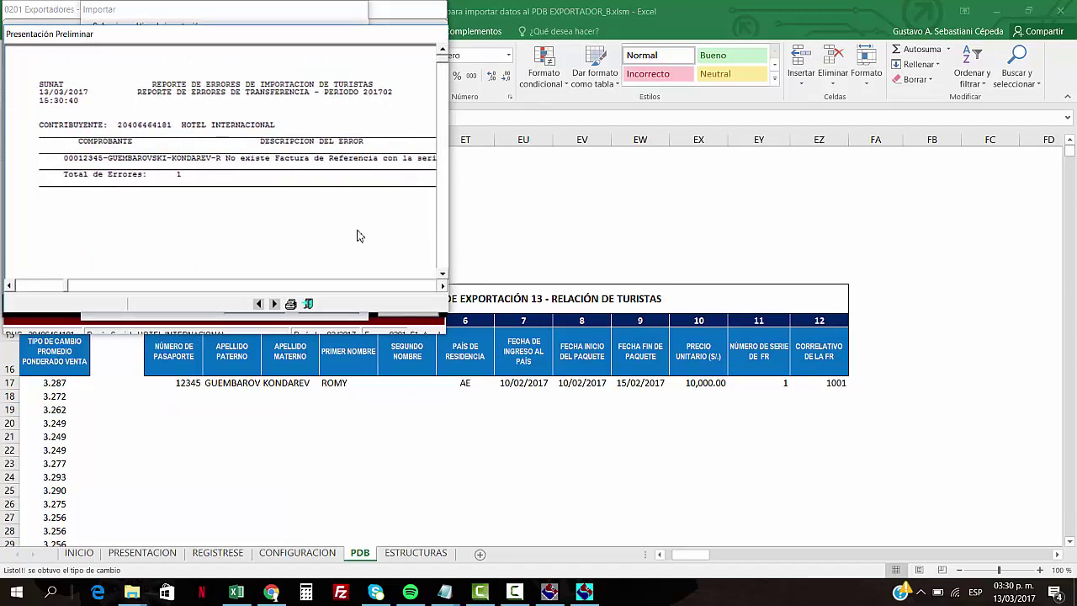
{"action": "scroll", "coordinate": [358, 235], "scroll_direction": "right", "scroll_amount": 1}
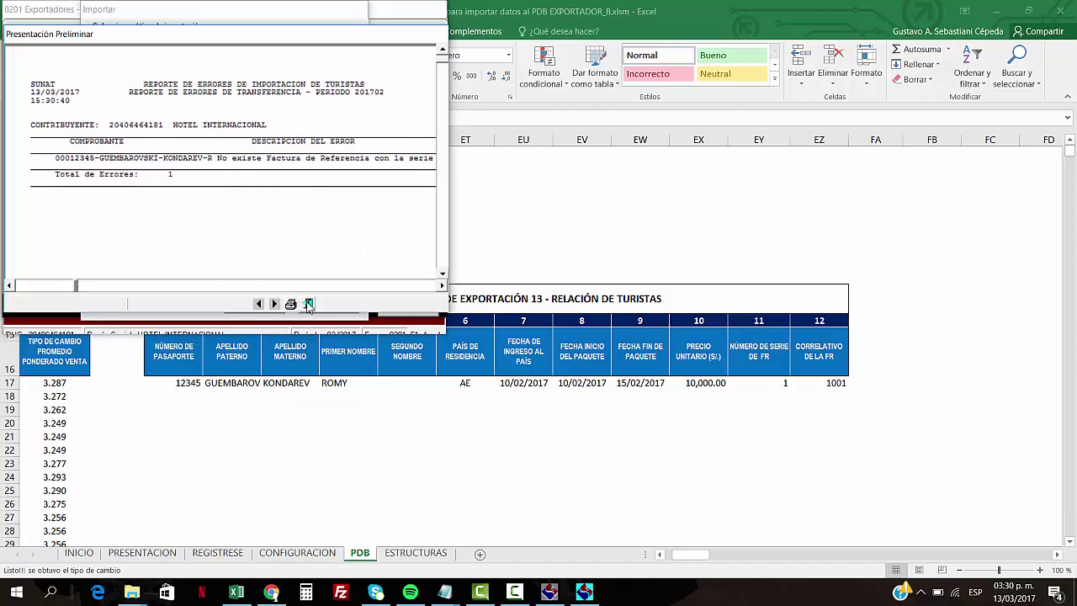
{"action": "left_click", "coordinate": [308, 303]}
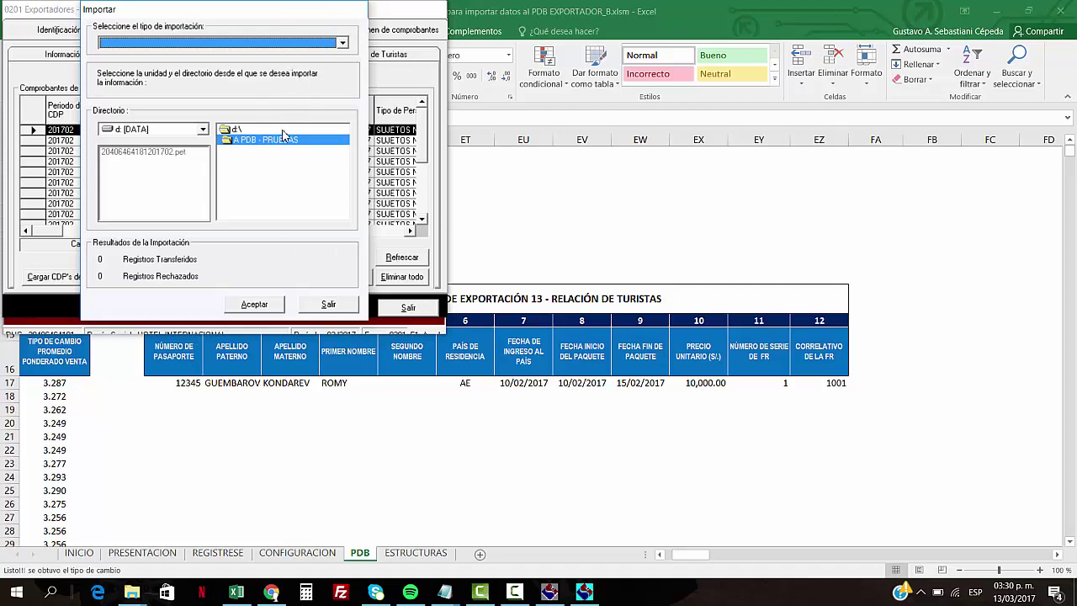
- Close the import window and scroll the receipts grid to the Tipo de Exportación column
{"action": "left_click", "coordinate": [329, 305]}
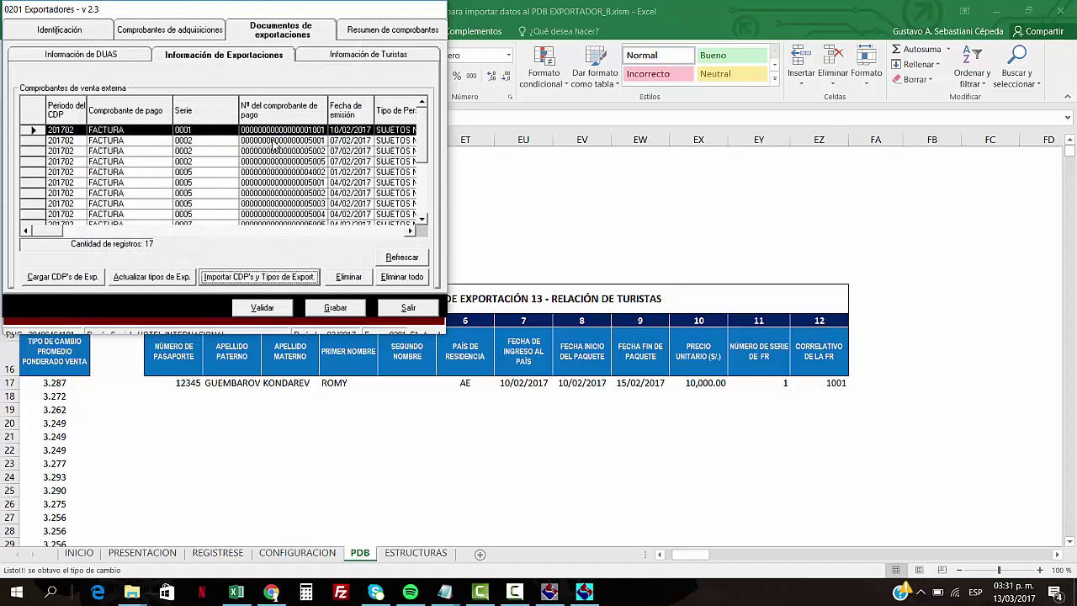
{"action": "left_click", "coordinate": [412, 230]}
{"action": "scroll", "coordinate": [334, 192], "scroll_direction": "right", "scroll_amount": 2}
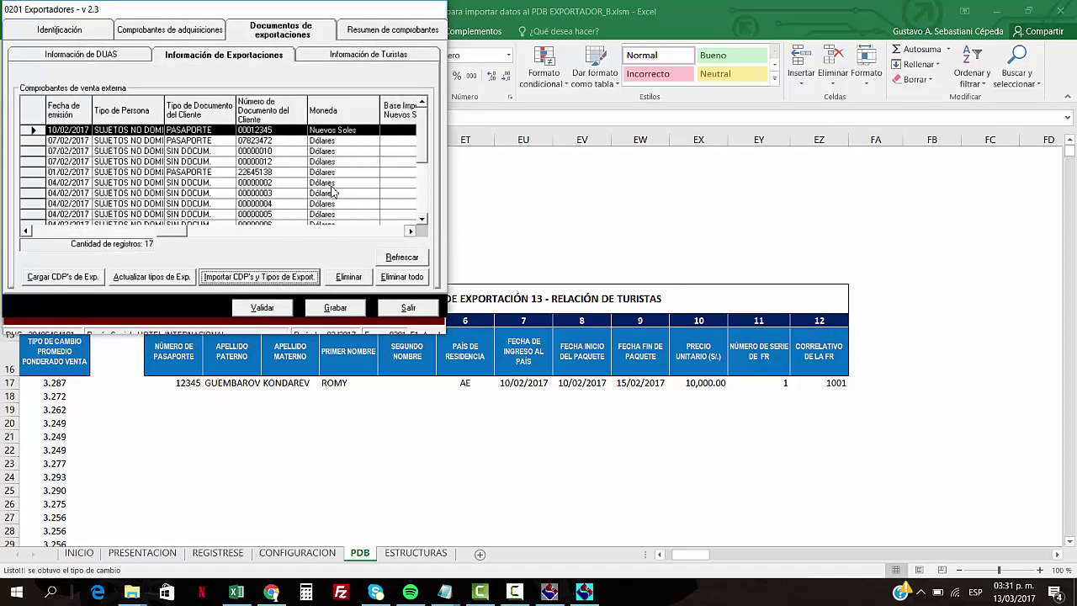
{"action": "scroll", "coordinate": [334, 191], "scroll_direction": "right", "scroll_amount": 1}
{"action": "scroll", "coordinate": [334, 192], "scroll_direction": "right", "scroll_amount": 2}
{"action": "scroll", "coordinate": [334, 192], "scroll_direction": "right", "scroll_amount": 1}
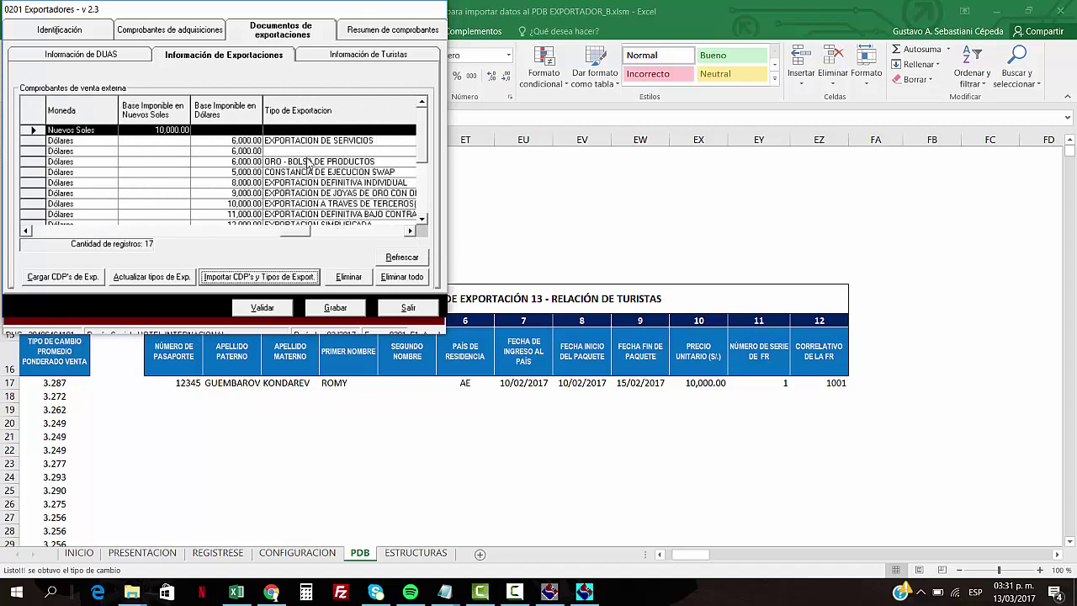
{"action": "mouse_move", "coordinate": [428, 164]}
{"action": "left_mouse_down"}
{"action": "mouse_move", "coordinate": [424, 210]}
{"action": "mouse_move", "coordinate": [422, 135]}
{"action": "left_mouse_up"}
- Open Detalle de la Exportación for the 10,000.00 soles invoice with no export type
{"action": "left_click", "coordinate": [362, 172]}
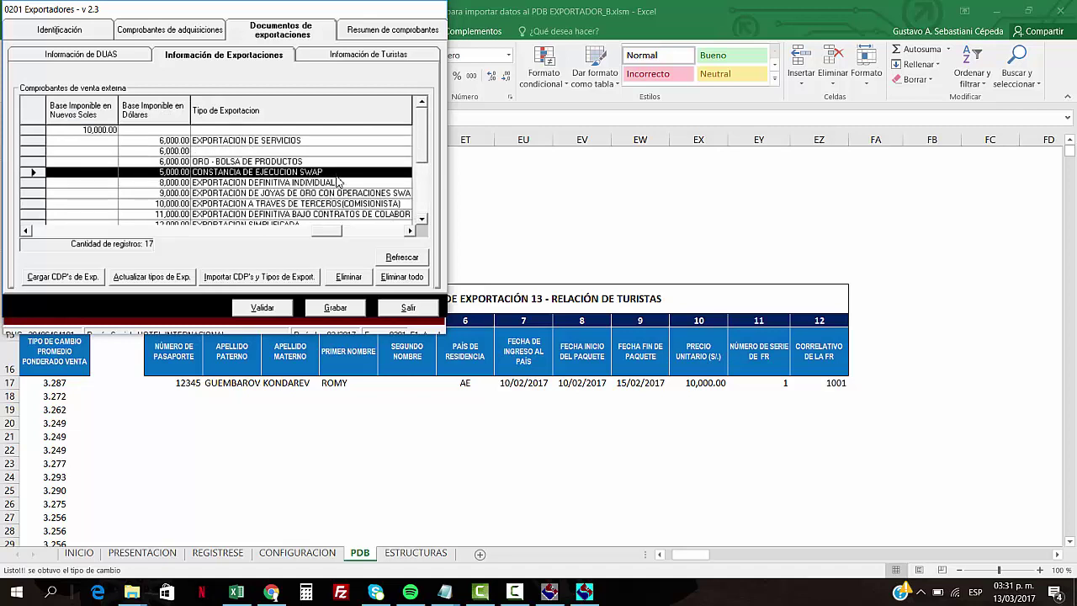
{"action": "left_click", "coordinate": [338, 182]}
{"action": "left_click", "coordinate": [334, 193]}
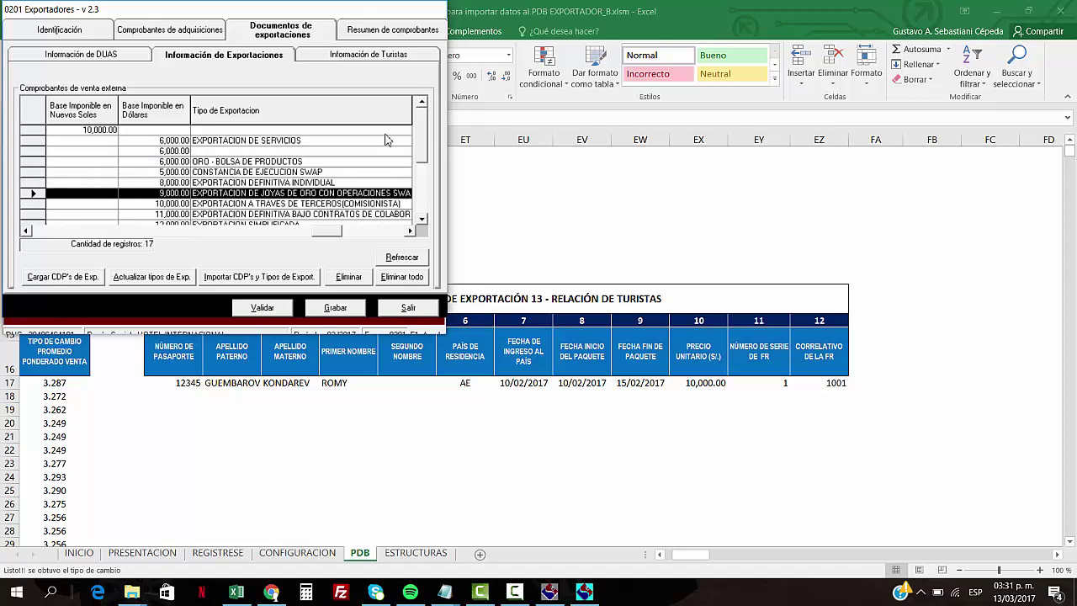
{"action": "left_click", "coordinate": [334, 131]}
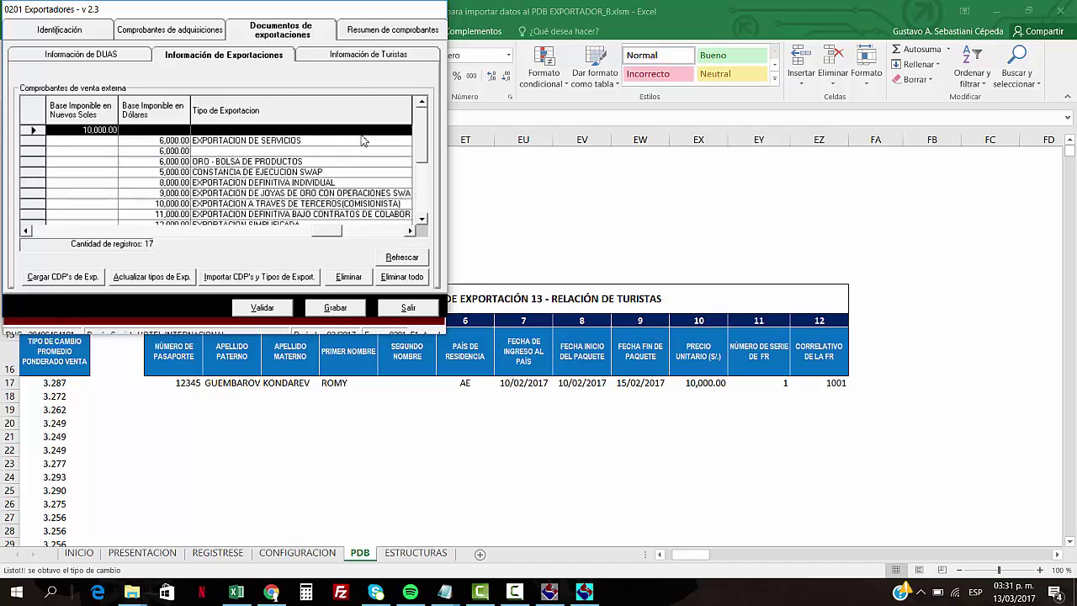
{"action": "double_click", "coordinate": [294, 108]}
{"action": "left_click", "coordinate": [383, 154]}
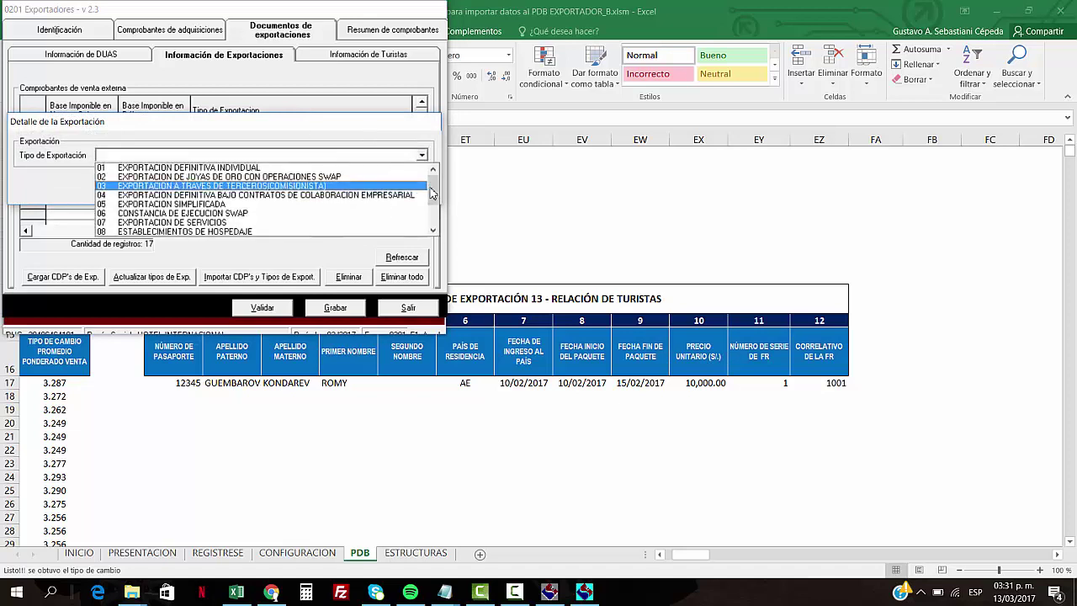
- Save the invoice as type 13 tourist package, amount 100, paid by 001 DEP. EN CUENTA, quantity 1
{"action": "scroll", "coordinate": [273, 219], "scroll_direction": "down", "scroll_amount": 2}
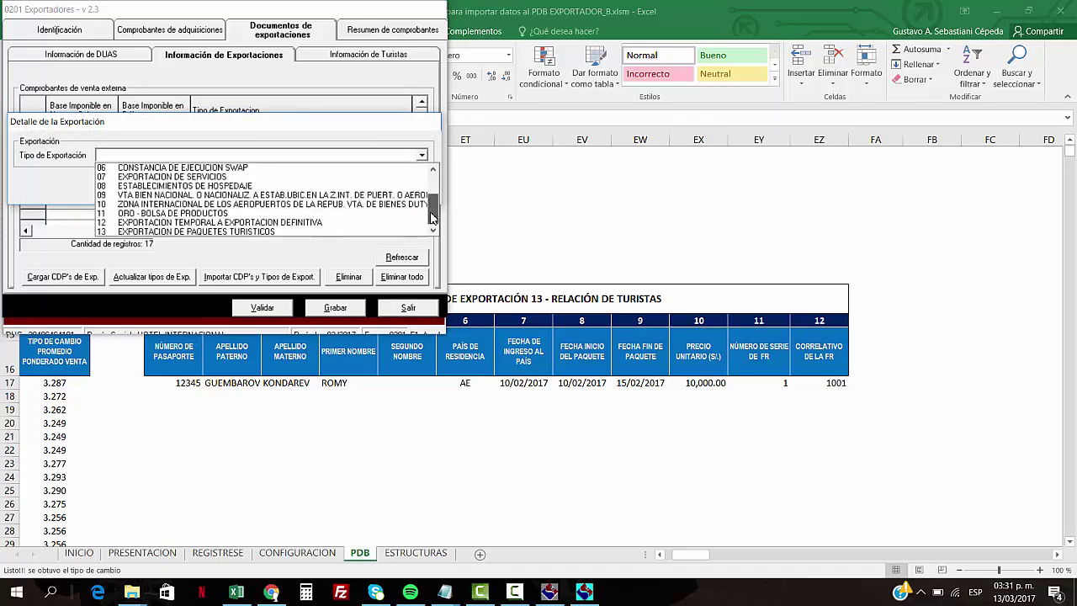
{"action": "left_click", "coordinate": [265, 232]}
{"action": "key", "text": "Tab"}
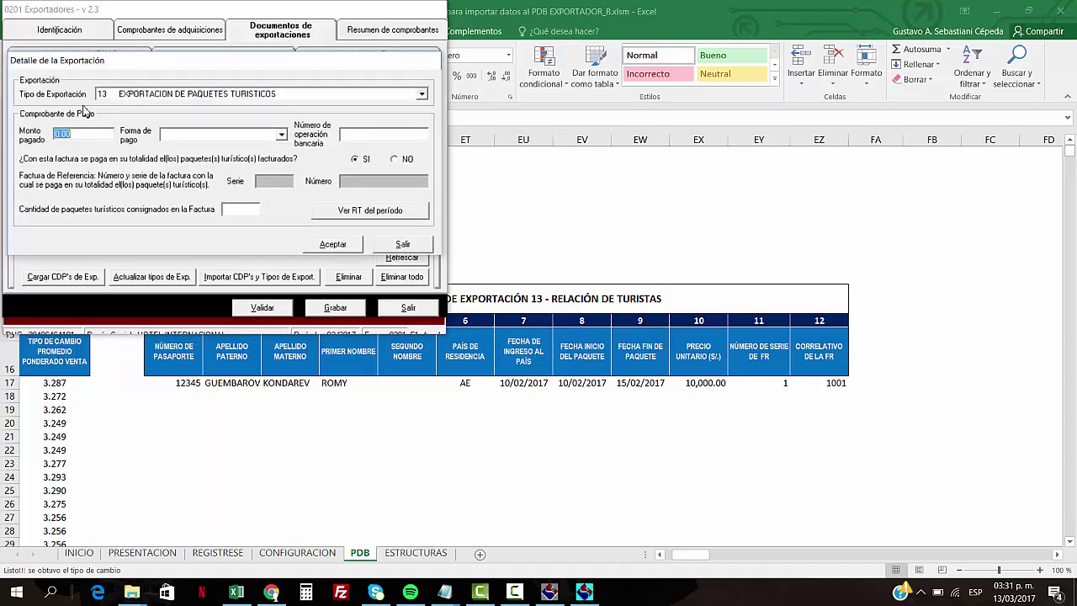
{"action": "type", "text": "100"}
{"action": "left_click", "coordinate": [244, 134]}
{"action": "left_click", "coordinate": [241, 156]}
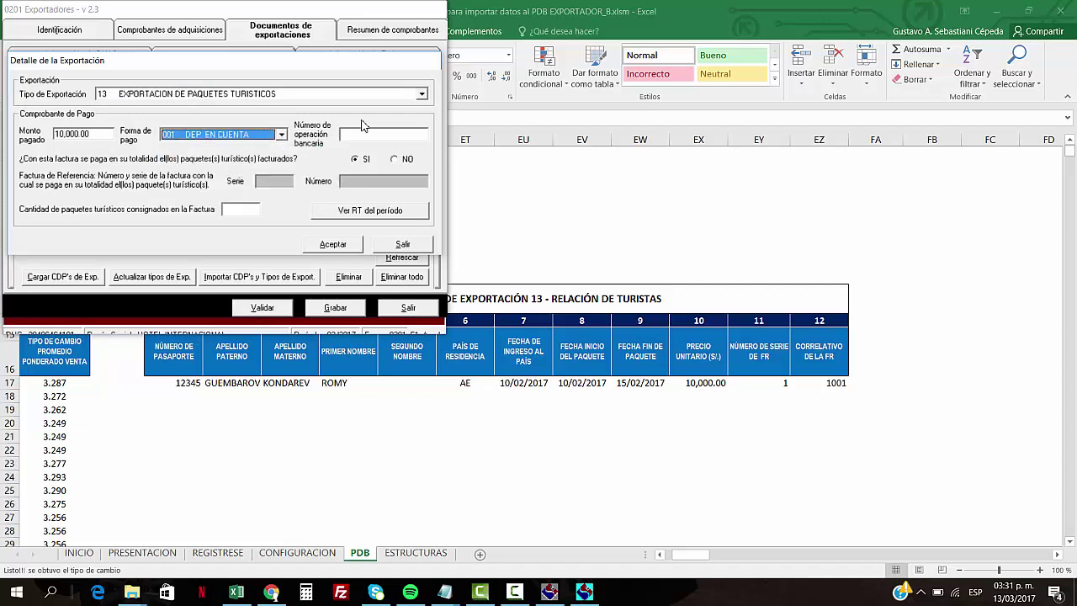
{"action": "left_click", "coordinate": [364, 136]}
{"action": "type", "text": "OP662"}
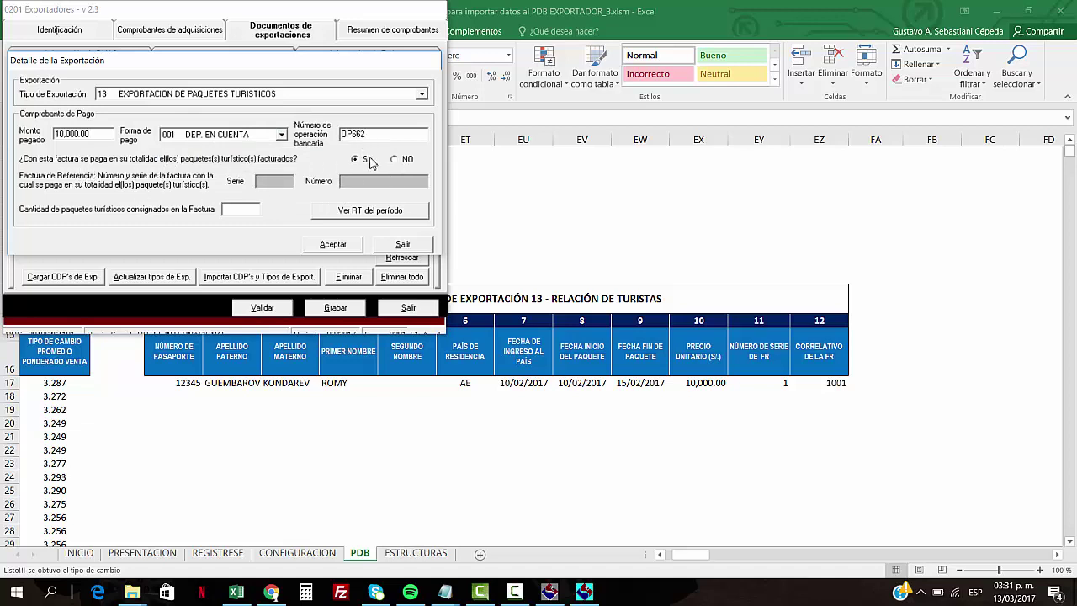
{"action": "left_click", "coordinate": [250, 209]}
{"action": "type", "text": "1"}
{"action": "left_click", "coordinate": [334, 246]}
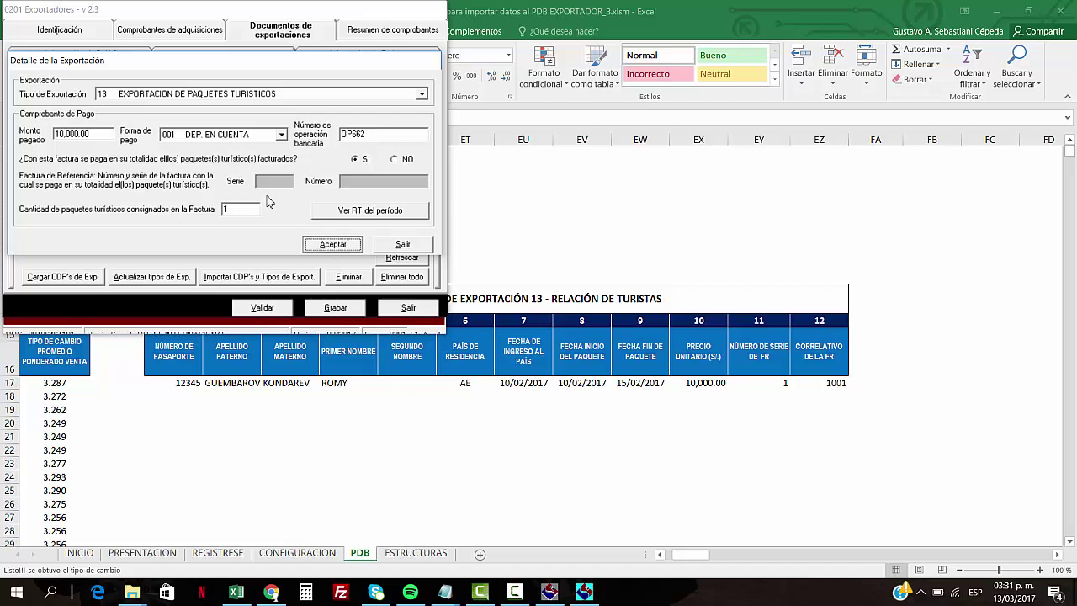
{"action": "left_click", "coordinate": [622, 345]}
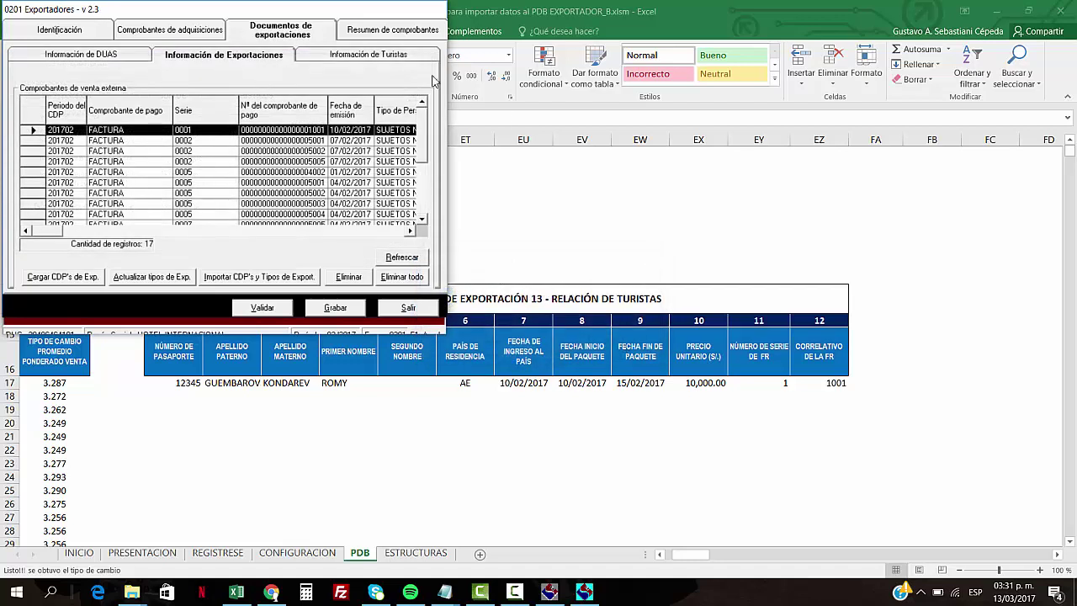
- Import the Relacion Turistas file from d:\A PDB - PRUEBAS, adding one tourist record
{"action": "left_click", "coordinate": [217, 285]}
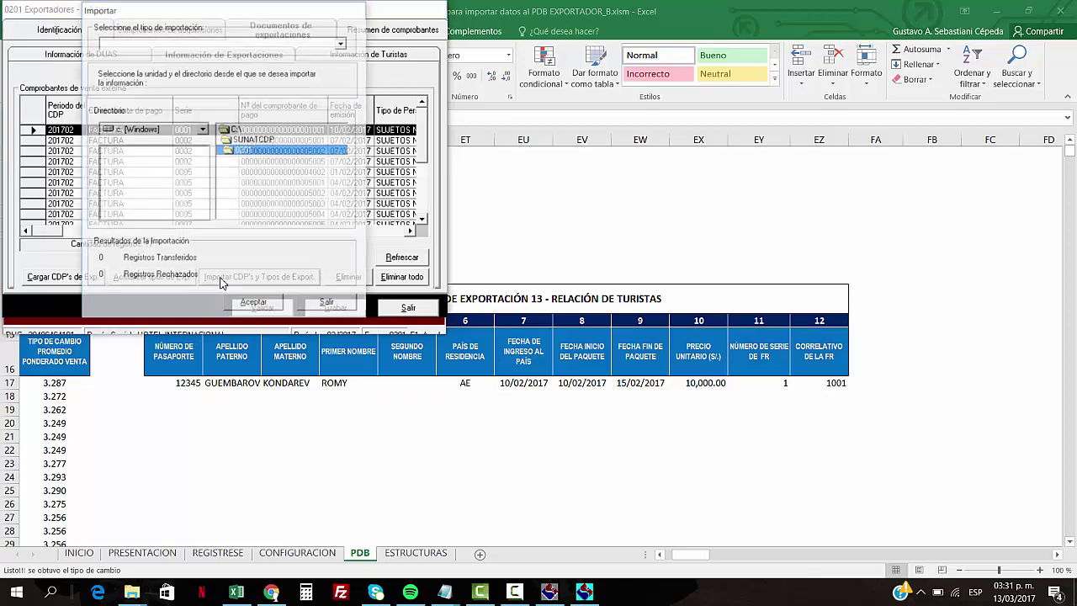
{"action": "left_click", "coordinate": [289, 43]}
{"action": "left_click", "coordinate": [289, 101]}
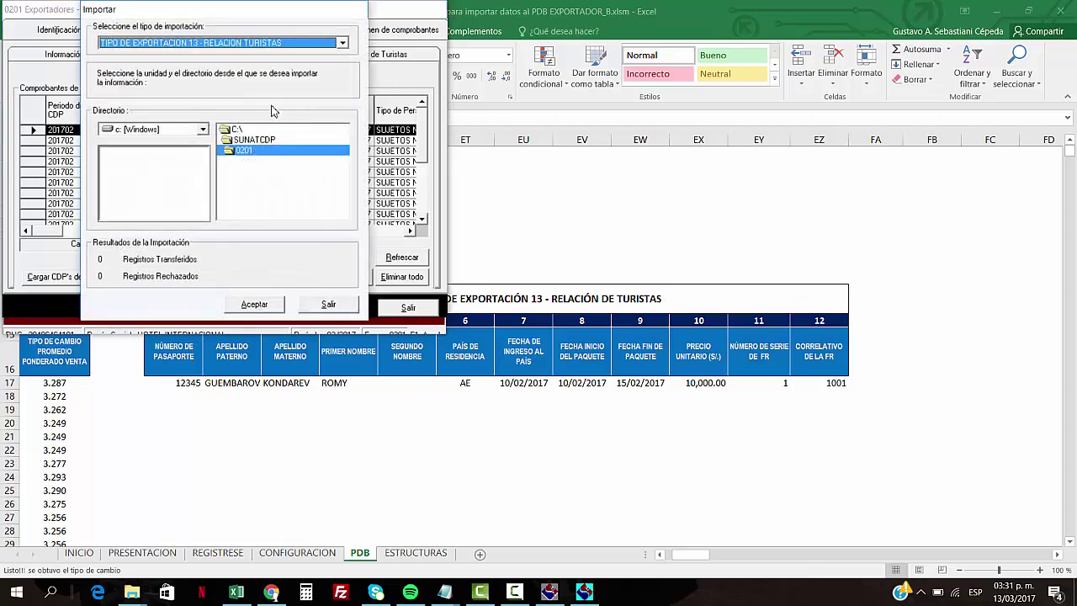
{"action": "left_click", "coordinate": [202, 129]}
{"action": "left_click", "coordinate": [143, 144]}
{"action": "double_click", "coordinate": [267, 139]}
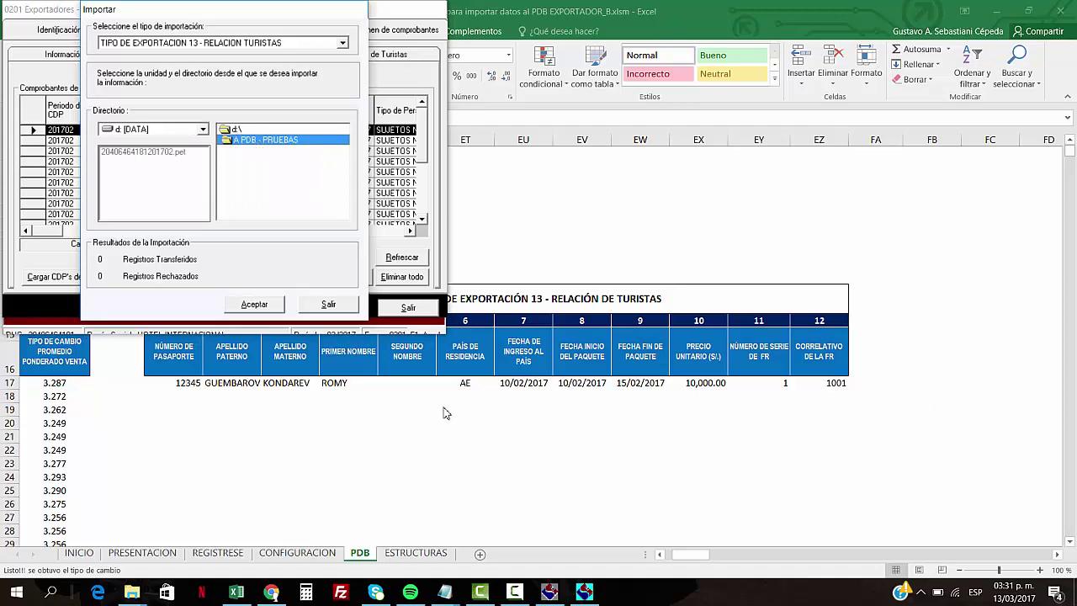
{"action": "left_click", "coordinate": [254, 305]}
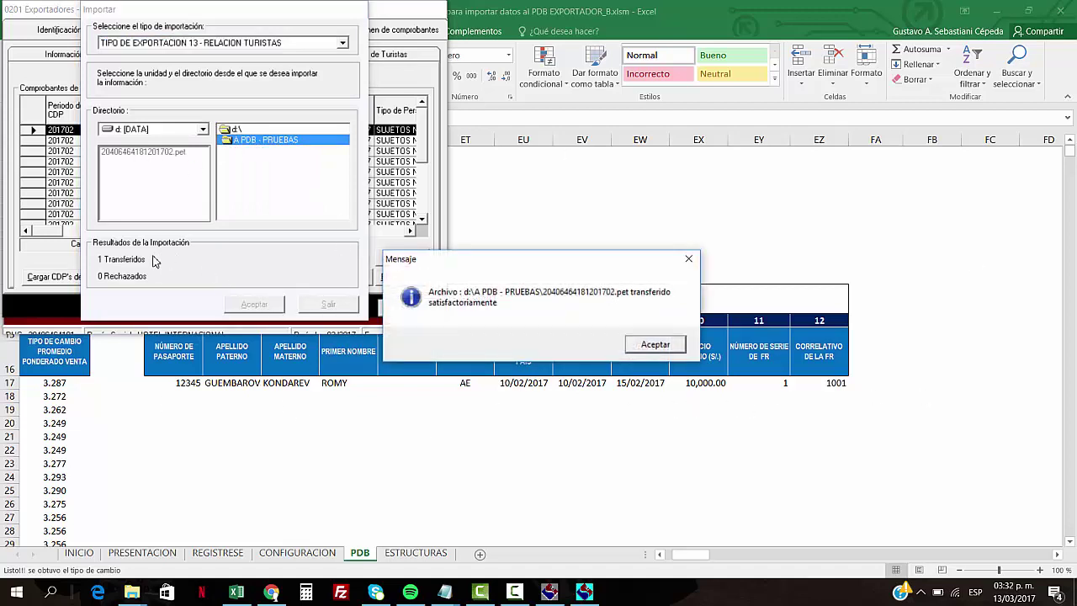
{"action": "left_click", "coordinate": [633, 348]}
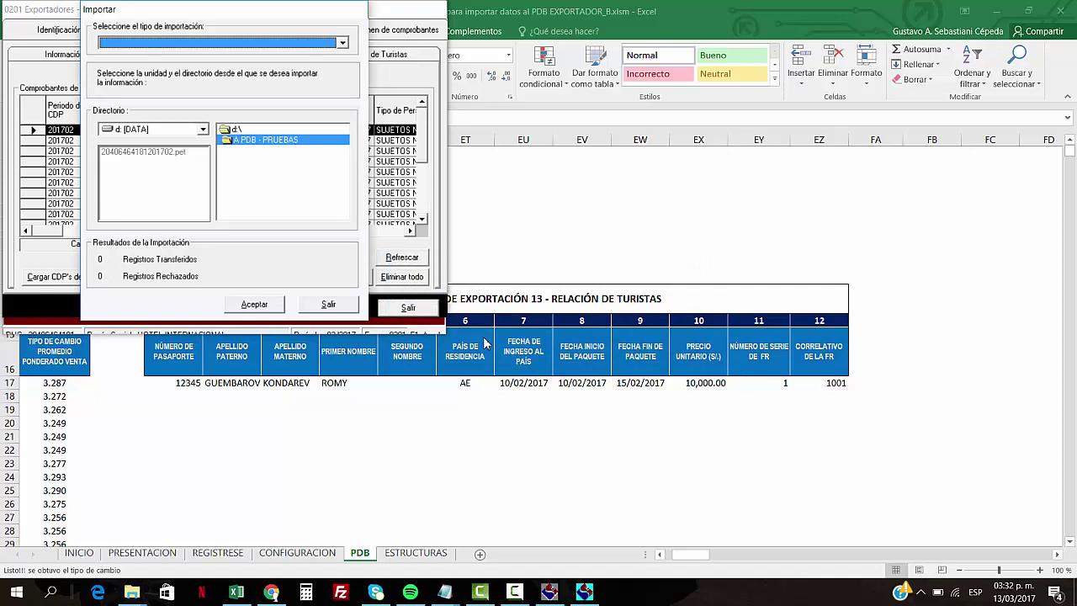
{"action": "left_click", "coordinate": [341, 308]}
- Review the imported traveller's 10,000.00 package record, then go to Resumen de comprobantes
{"action": "left_click", "coordinate": [356, 58]}
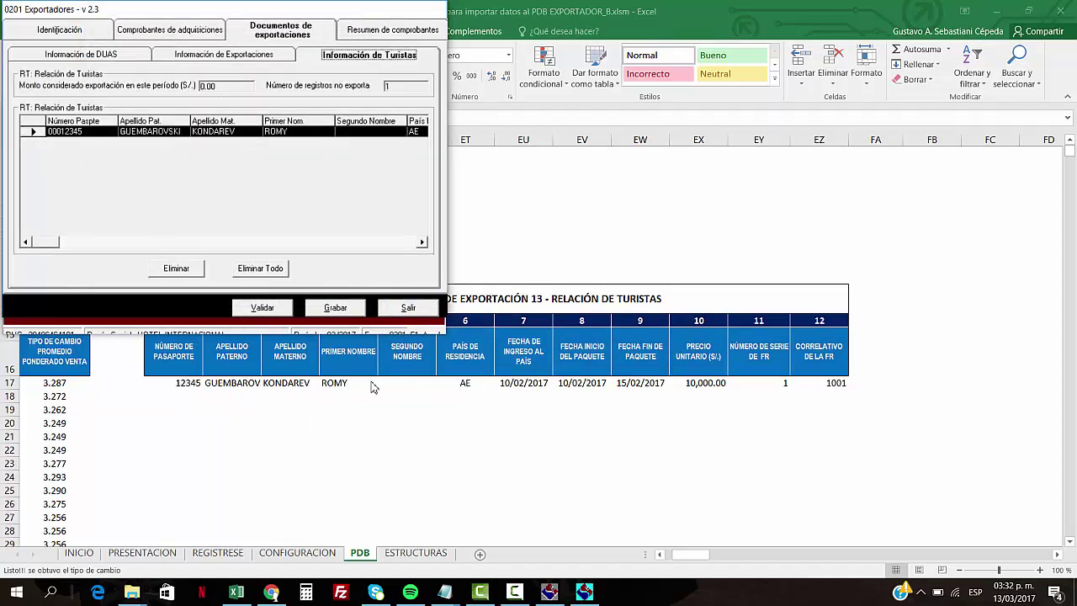
{"action": "left_click", "coordinate": [421, 243]}
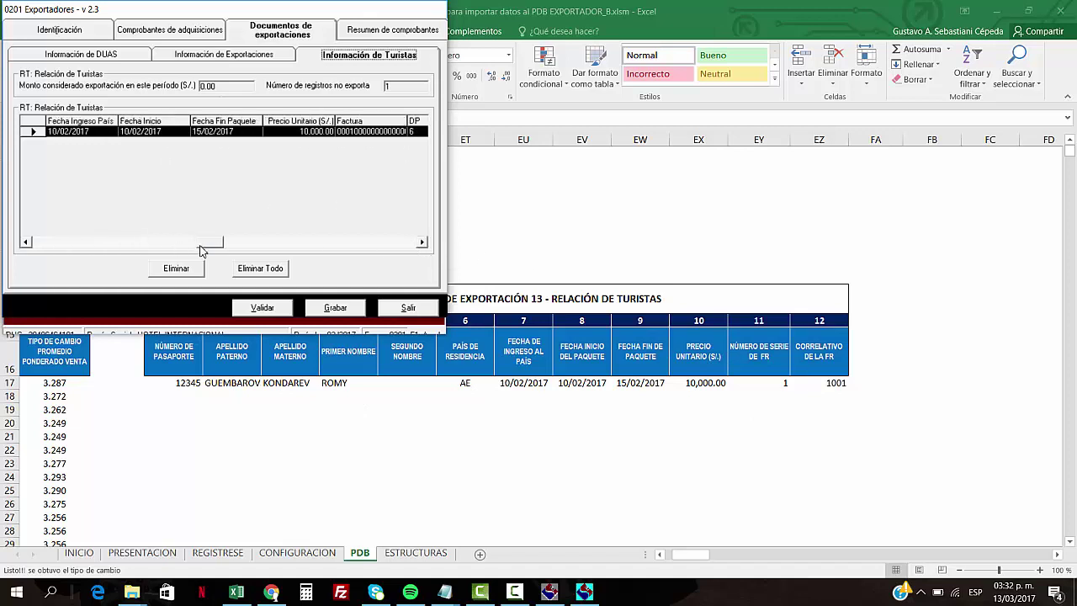
{"action": "left_click_drag", "start_coordinate": [203, 243], "coordinate": [29, 242]}
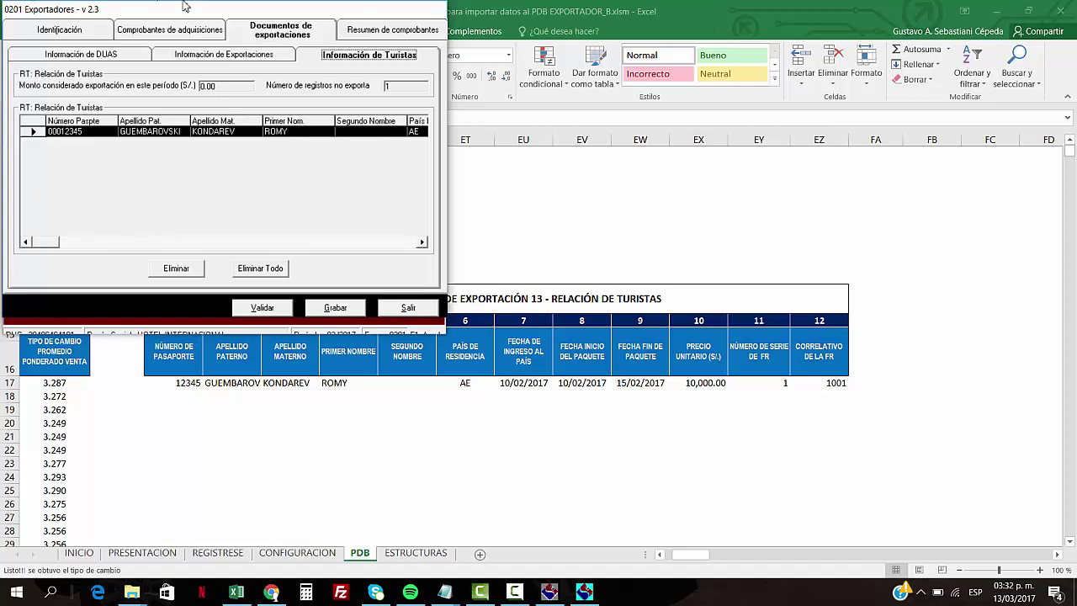
{"action": "left_click", "coordinate": [385, 31]}
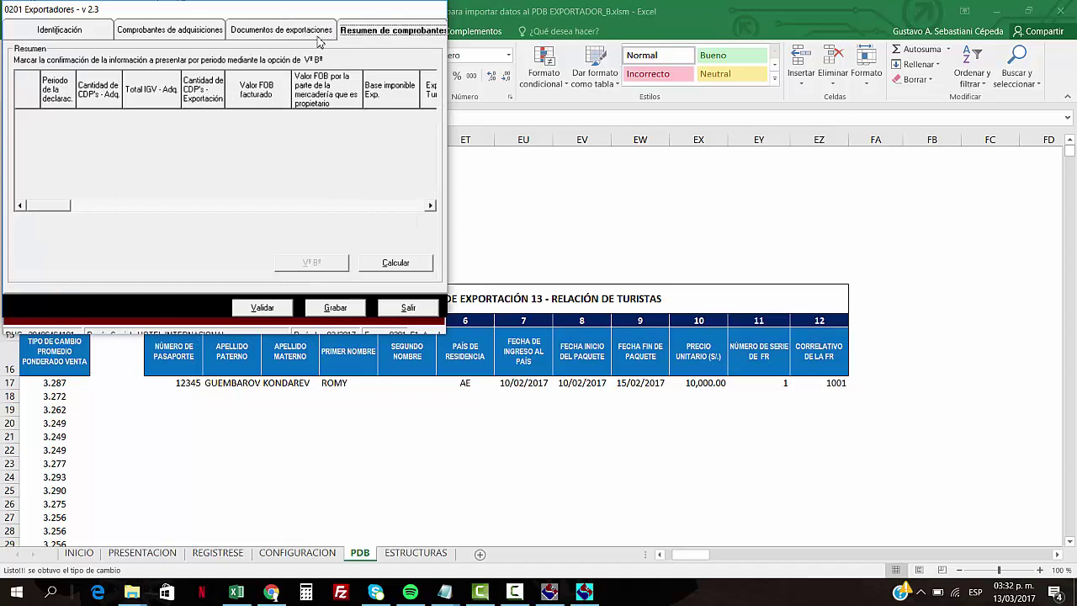
- Calculate period 201702: 9 purchase receipts, IGV 5,277.85, 17 export receipts, FOB 45,486.00
{"action": "left_click", "coordinate": [419, 268]}
{"action": "left_click", "coordinate": [624, 352]}
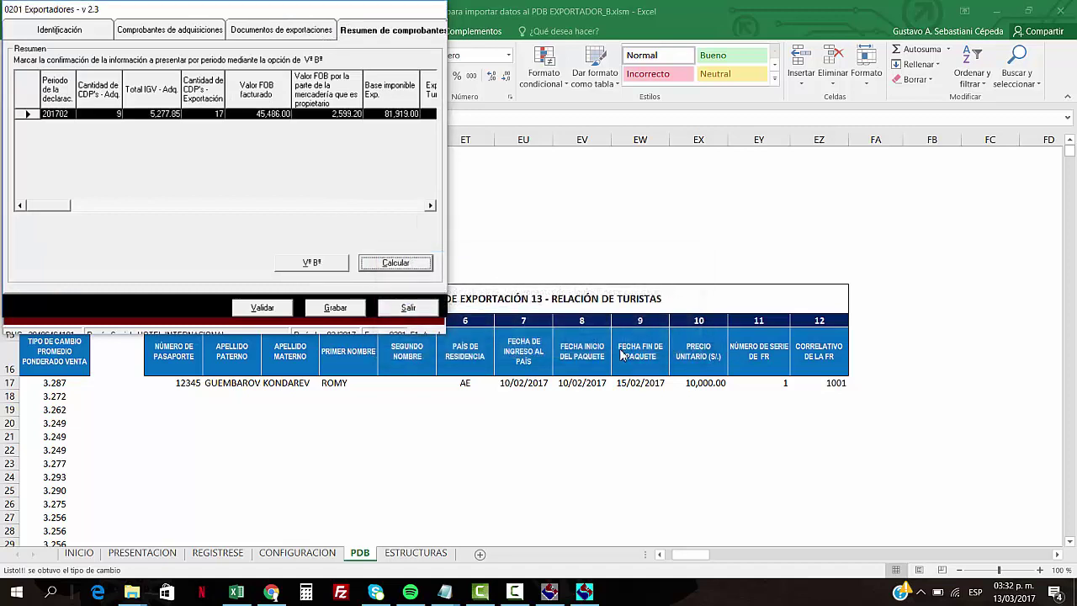
{"action": "left_click", "coordinate": [430, 205]}
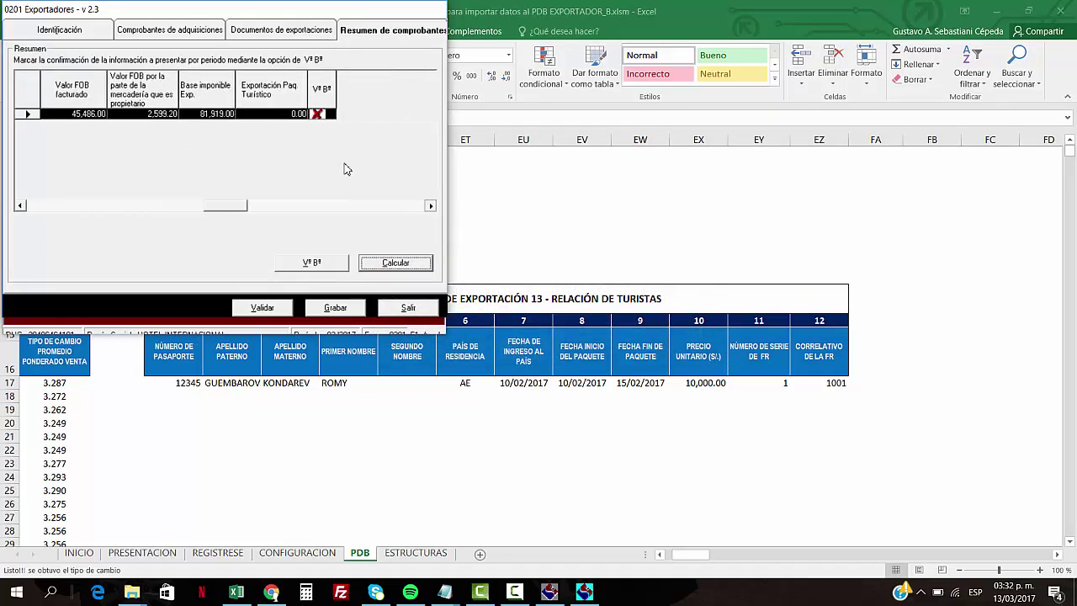
{"action": "left_click_drag", "start_coordinate": [233, 208], "coordinate": [84, 199]}
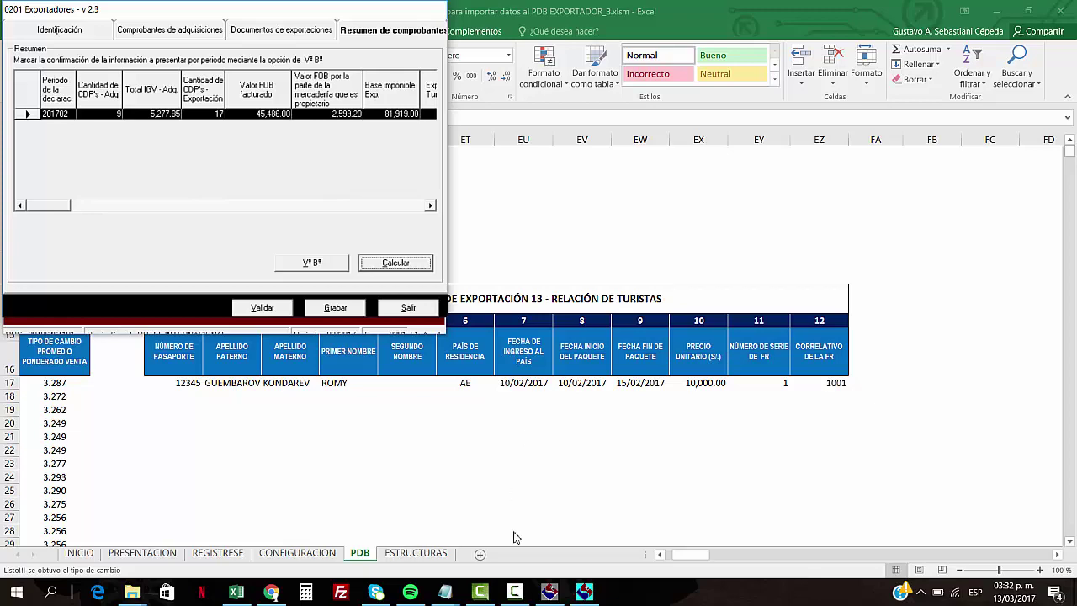
{"action": "left_click", "coordinate": [488, 591]}
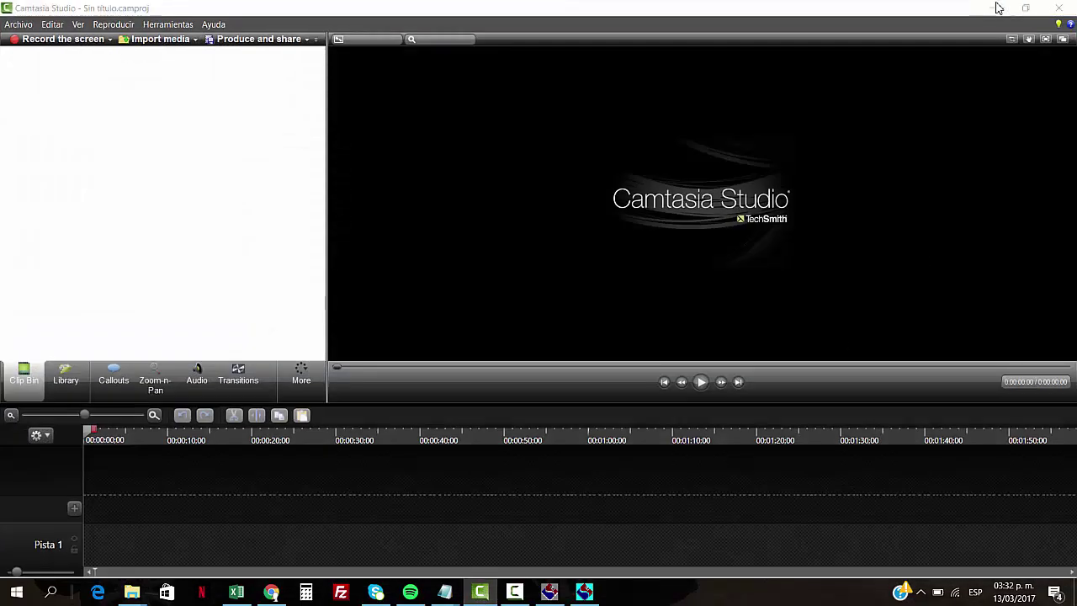
{"action": "left_click", "coordinate": [995, 8]}
{"action": "left_click", "coordinate": [516, 592]}
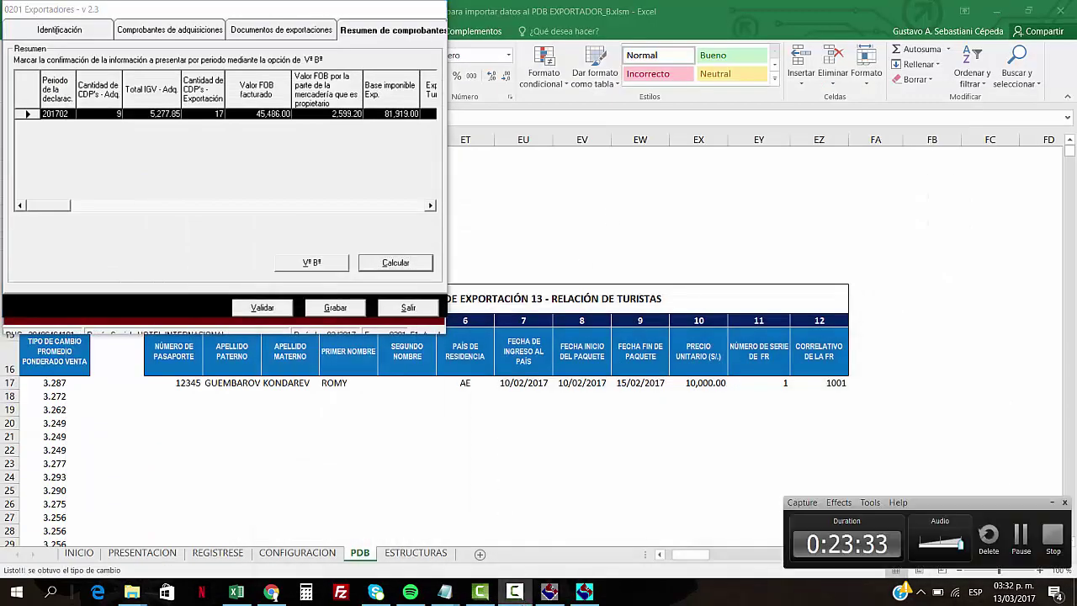